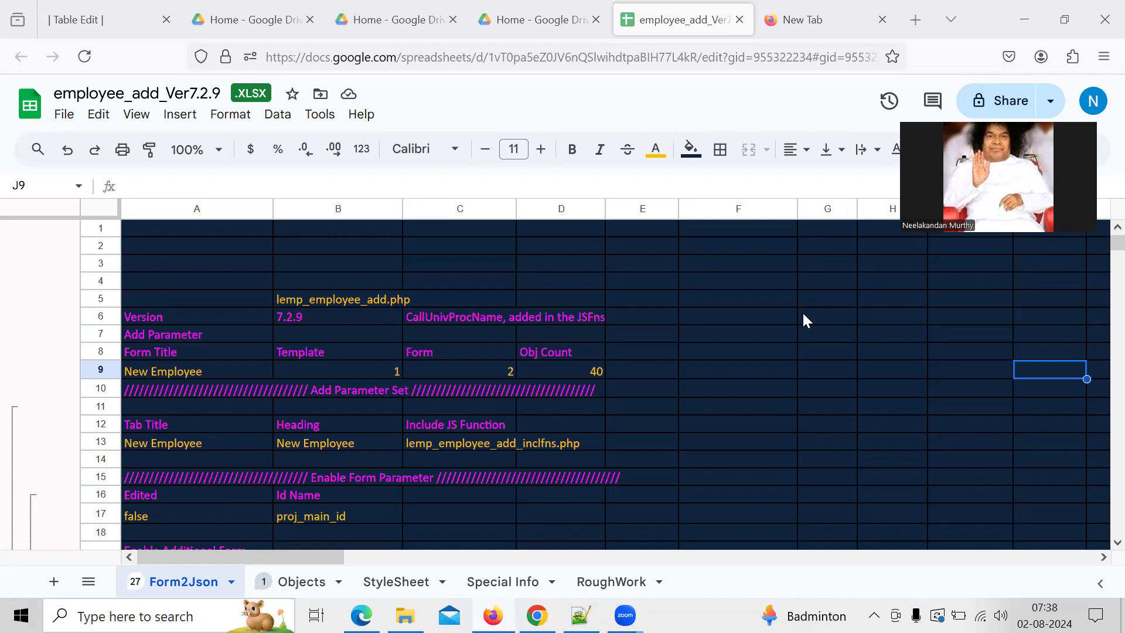
left_click(693, 324)
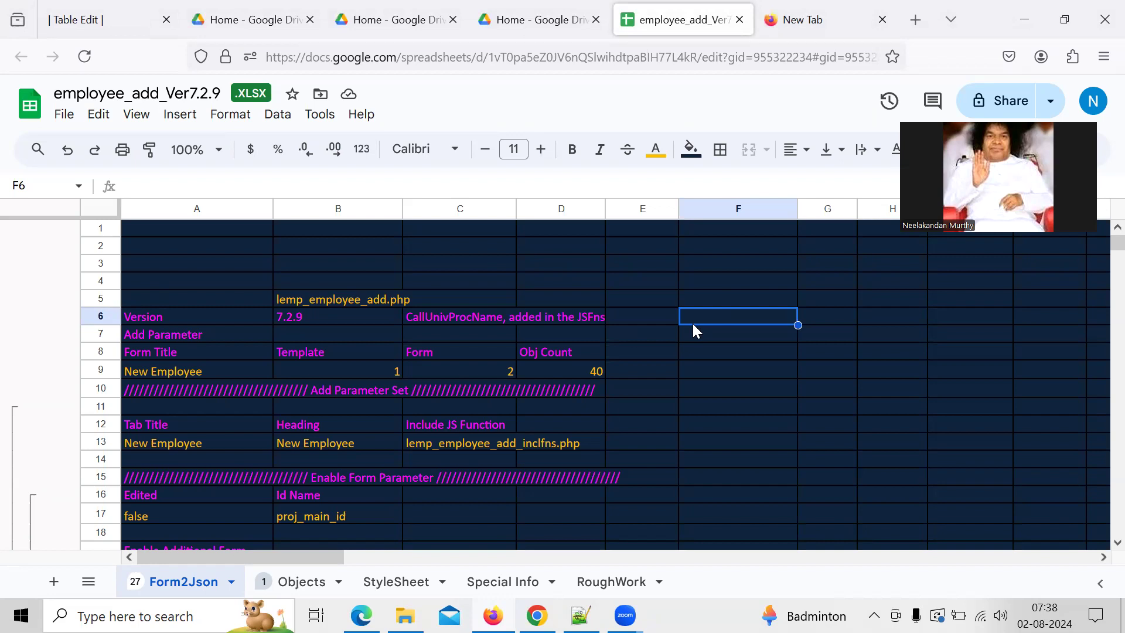
key("alt+Tab")
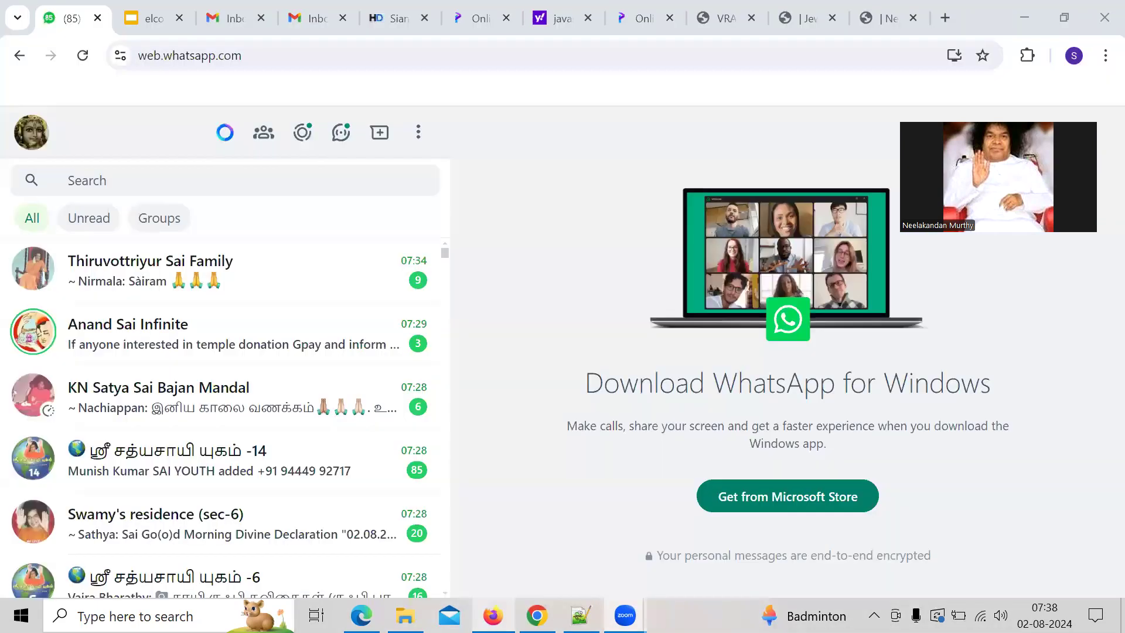
key("alt+Tab")
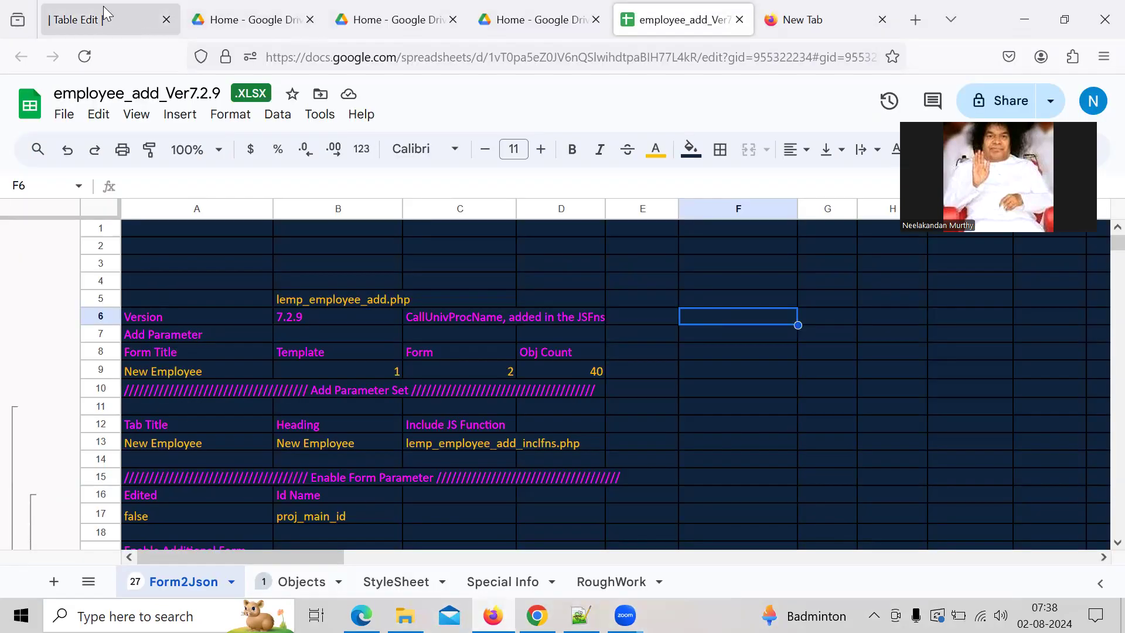
- In the Table Edit page's project, open the lemp_emp_tbl table for editing and open its "list of employee" report
left_click(117, 20)
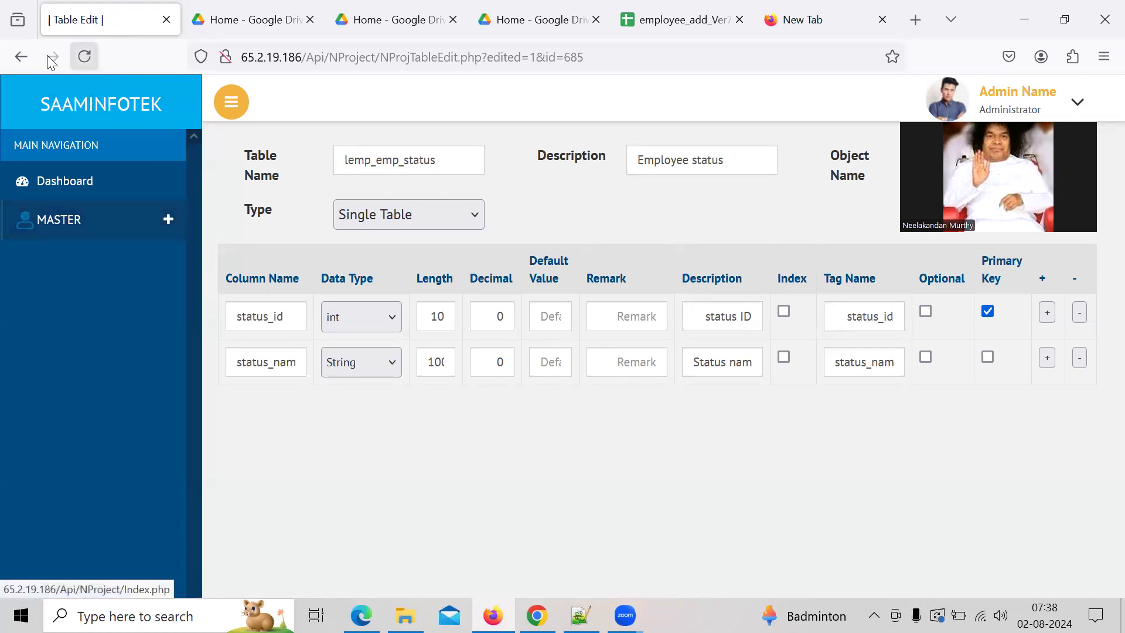
left_click(24, 56)
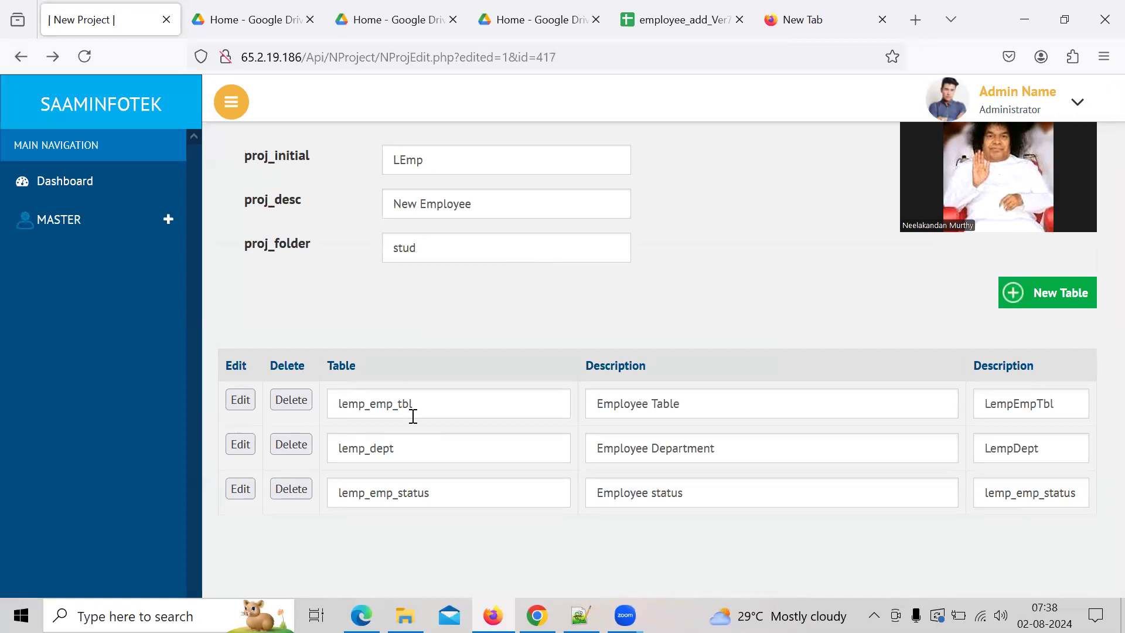
left_click(241, 400)
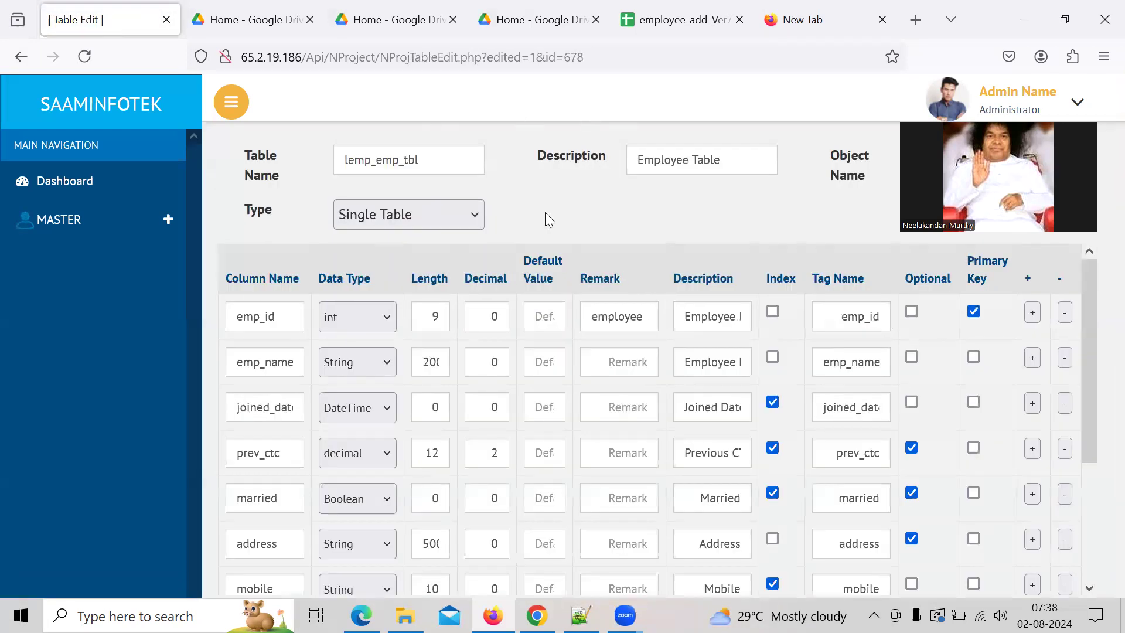
scroll(544, 212, "down", 10)
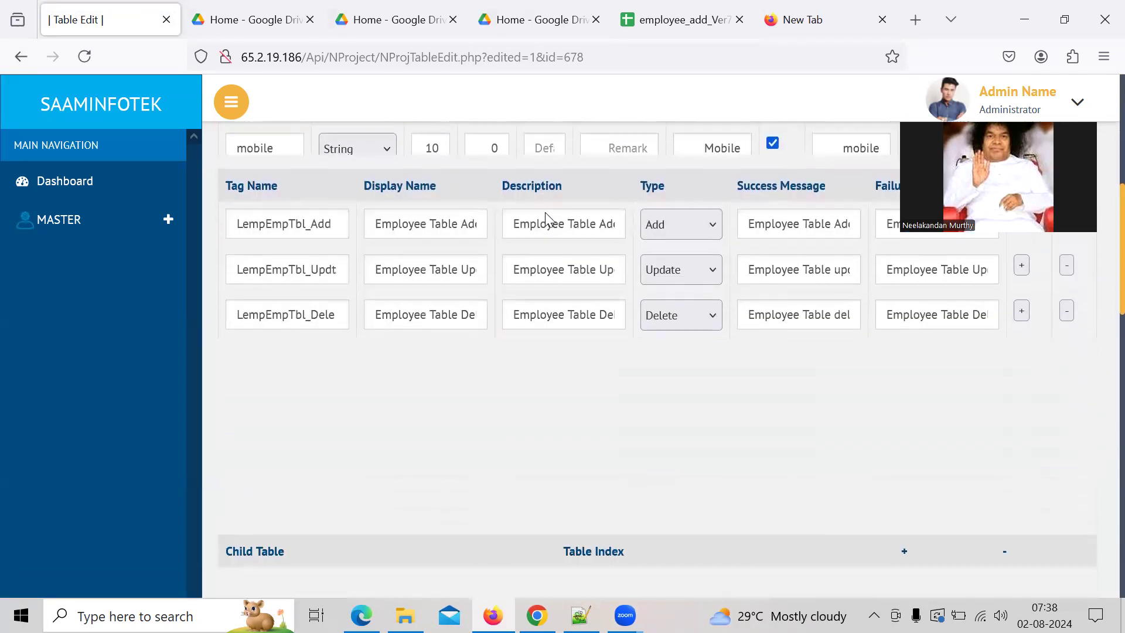
scroll(545, 212, "down", 10)
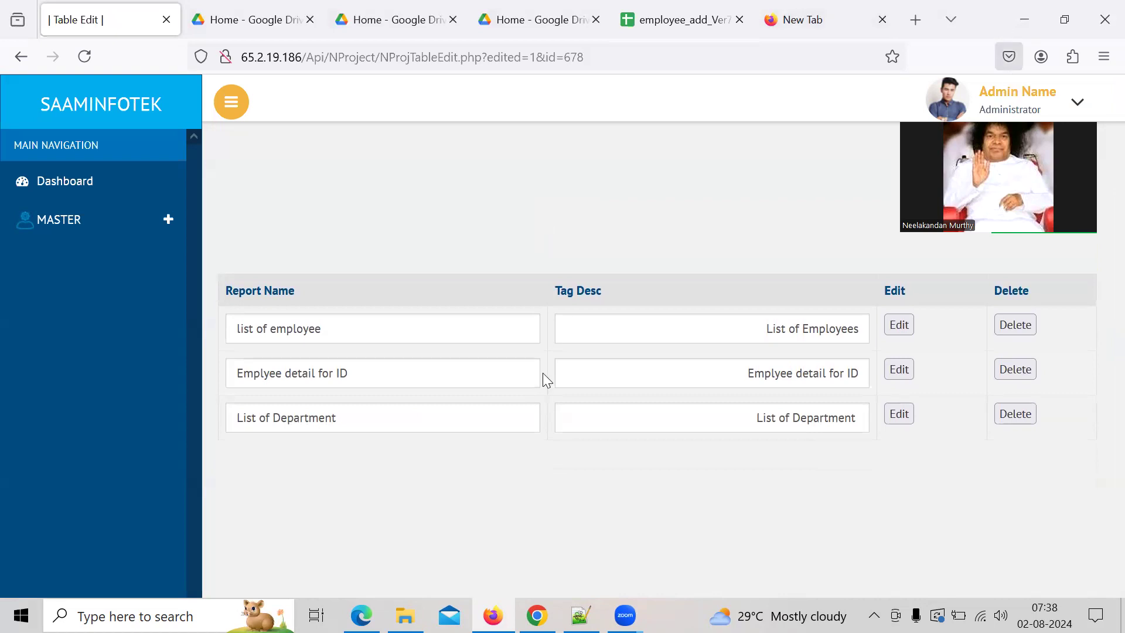
left_click(383, 324)
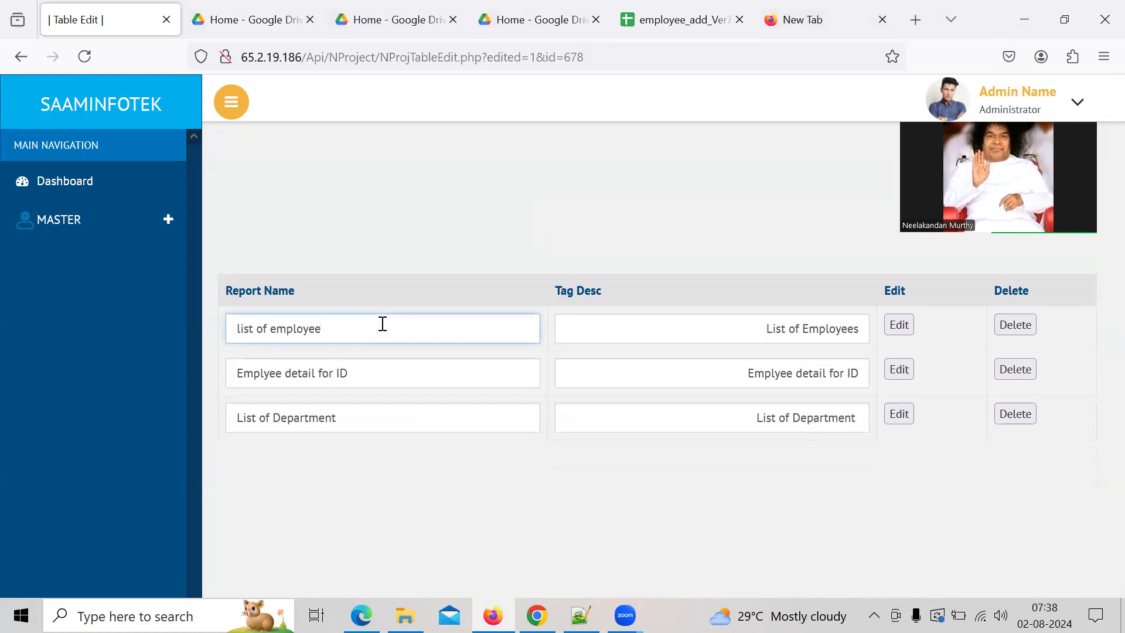
left_click(896, 326)
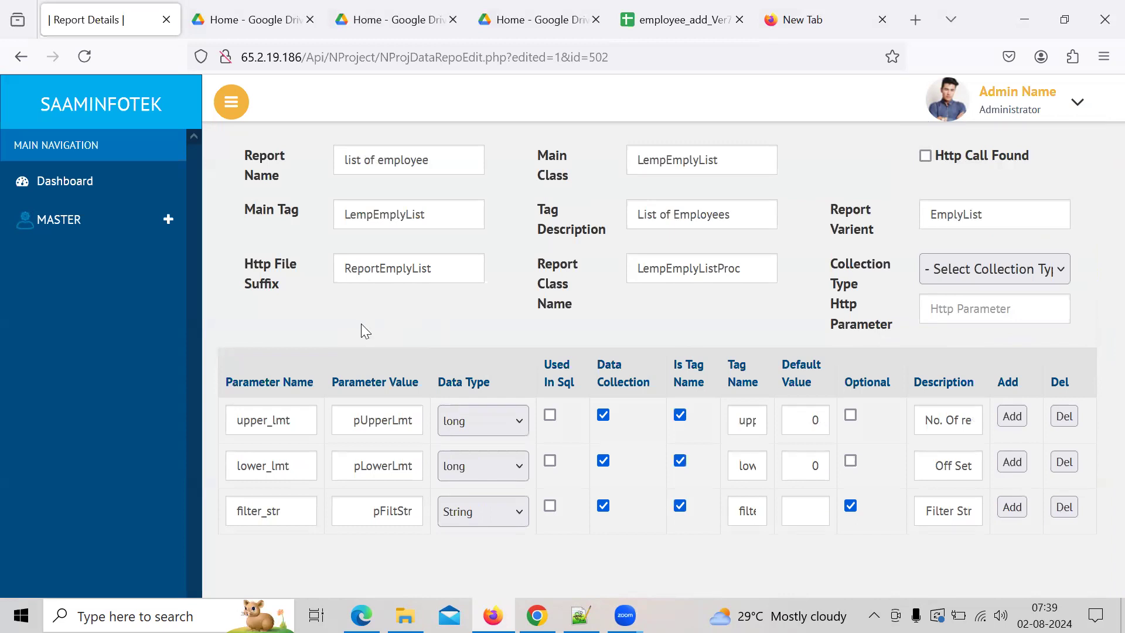
- Review the report's class and parameter settings, and open its Employee List SQL set to read the query
left_click(677, 160)
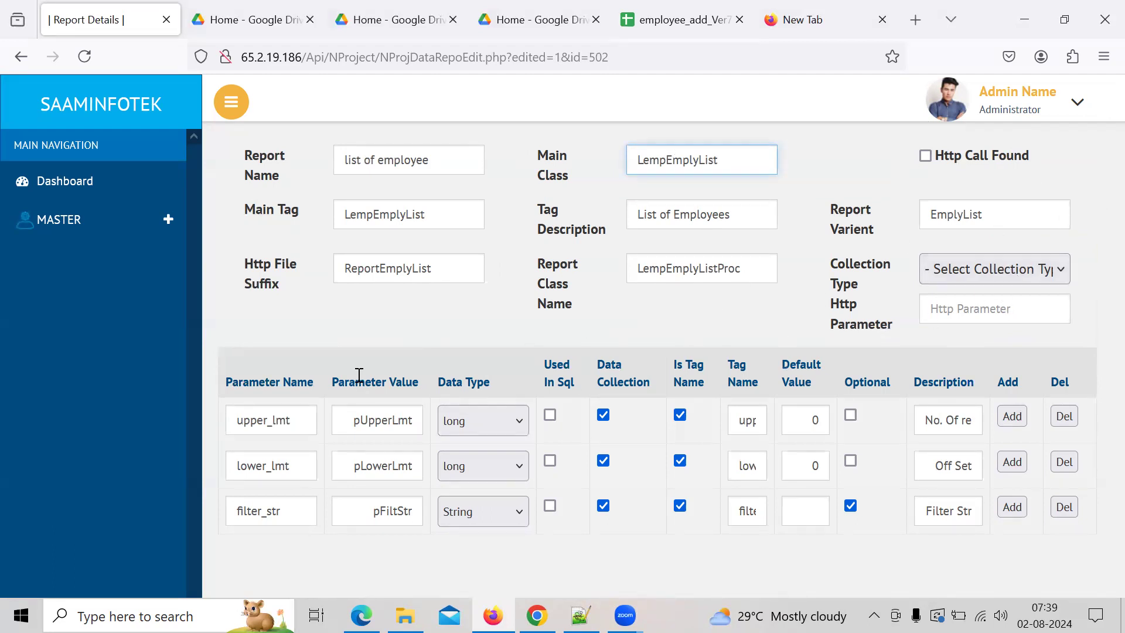
left_click(289, 563)
scroll(289, 564, "down", 1)
scroll(290, 563, "down", 8)
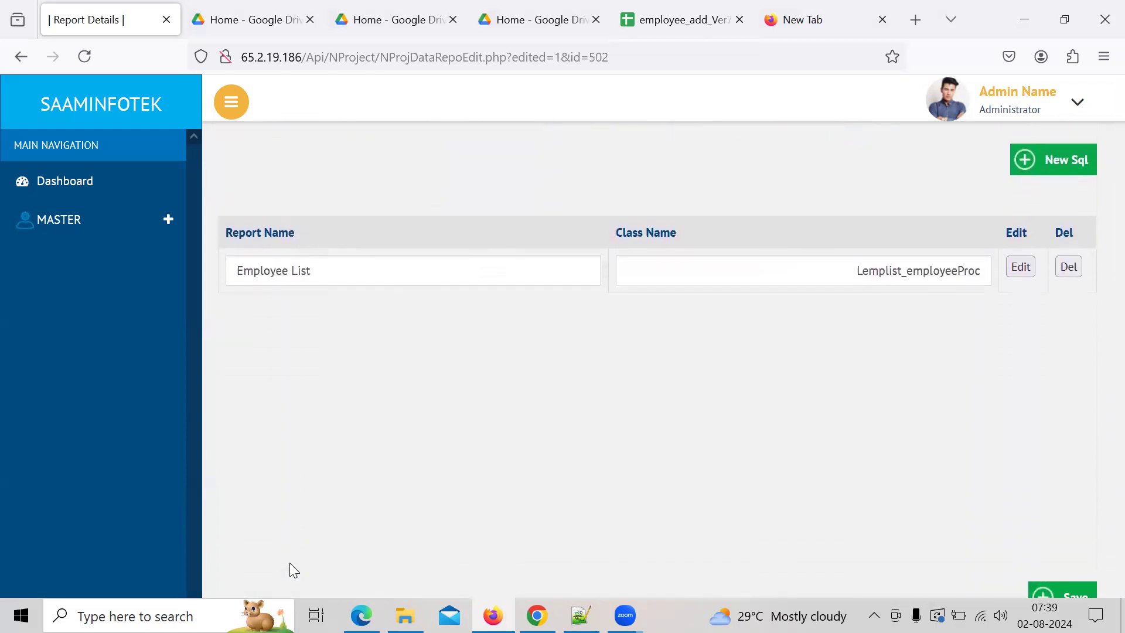
left_click(1028, 272)
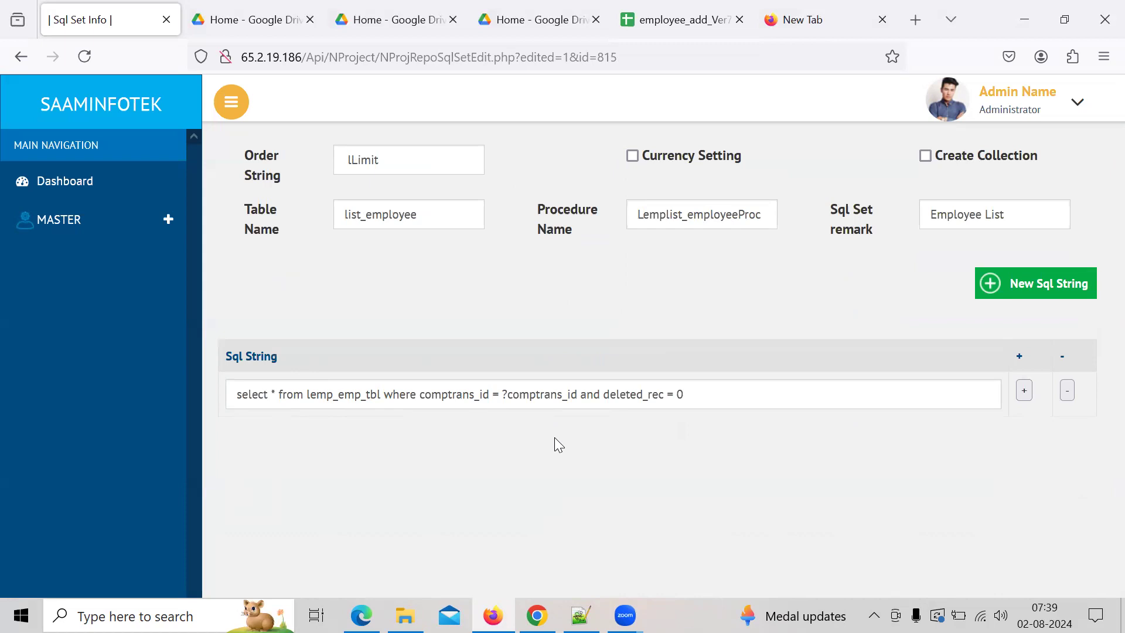
- Switch to Chrome, dismiss the alert on the lemp_employee_add.php page of the sample app and log out
left_click(536, 615)
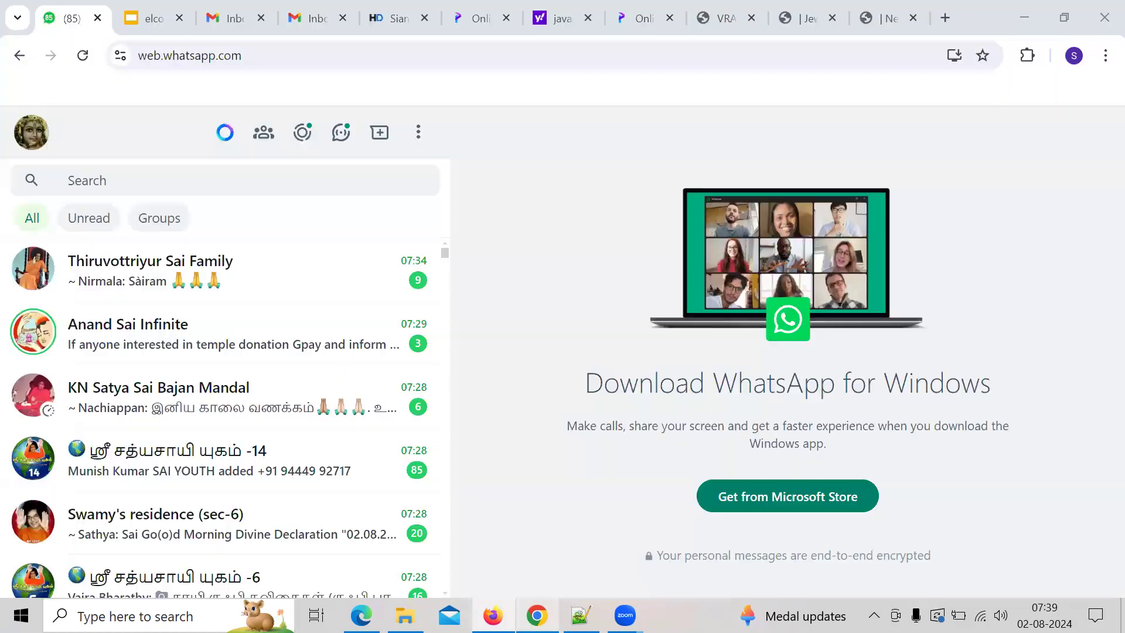
left_click(597, 22)
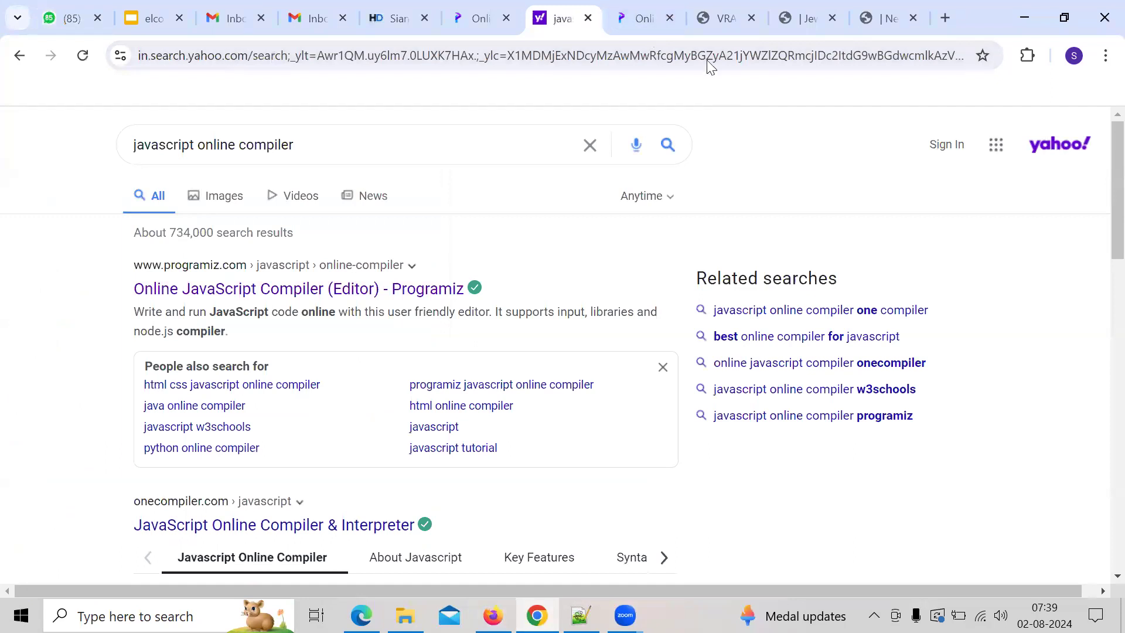
left_click(900, 21)
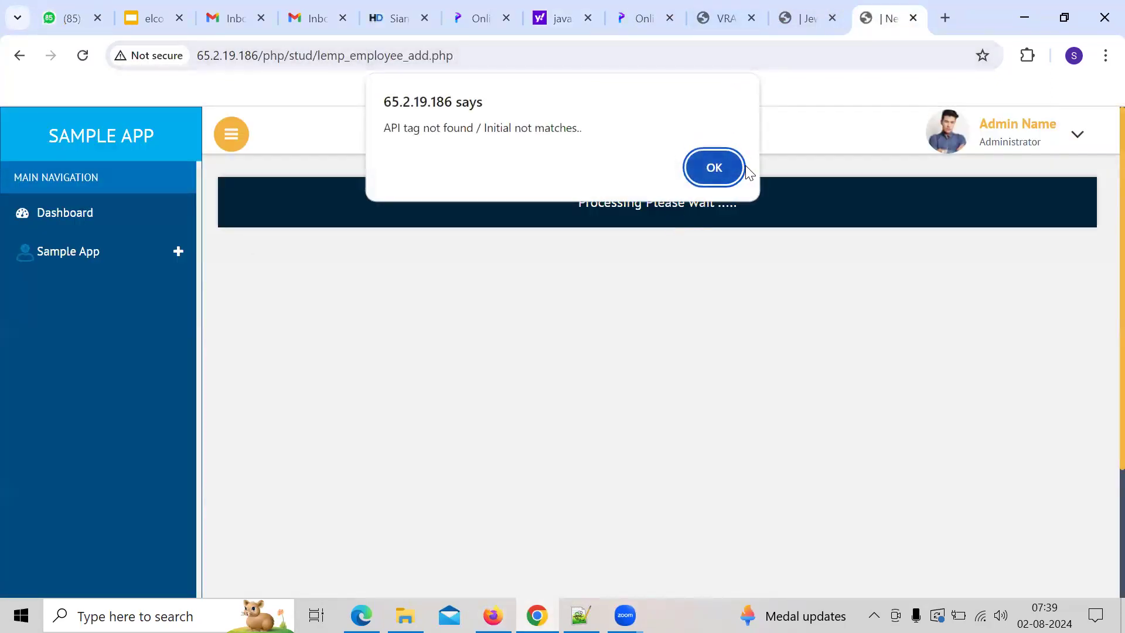
left_click(714, 167)
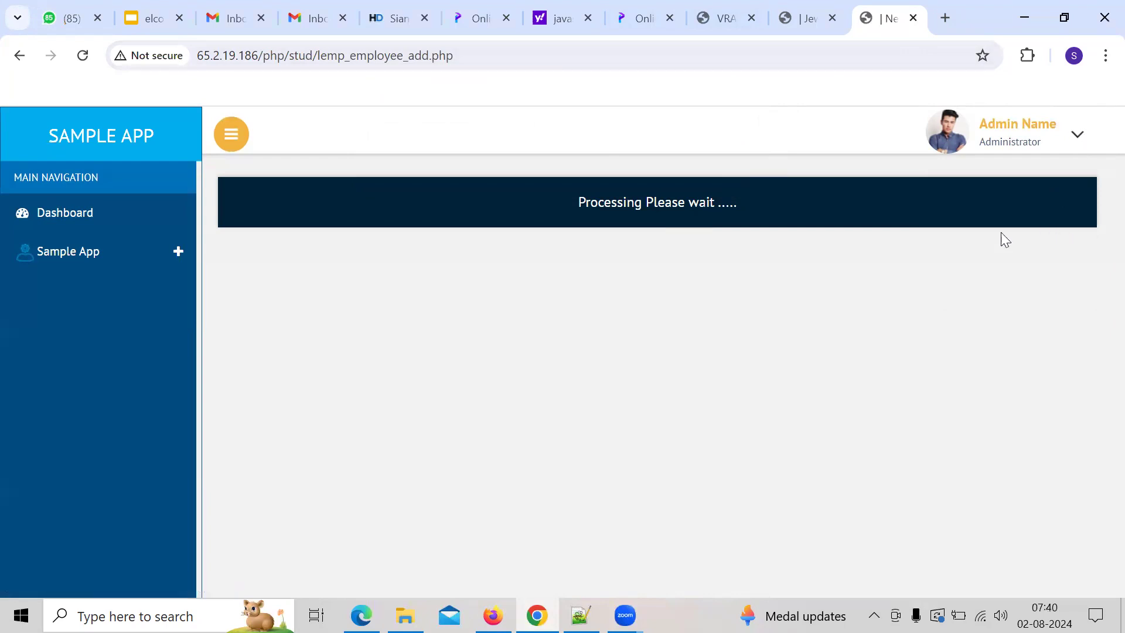
left_click(1087, 144)
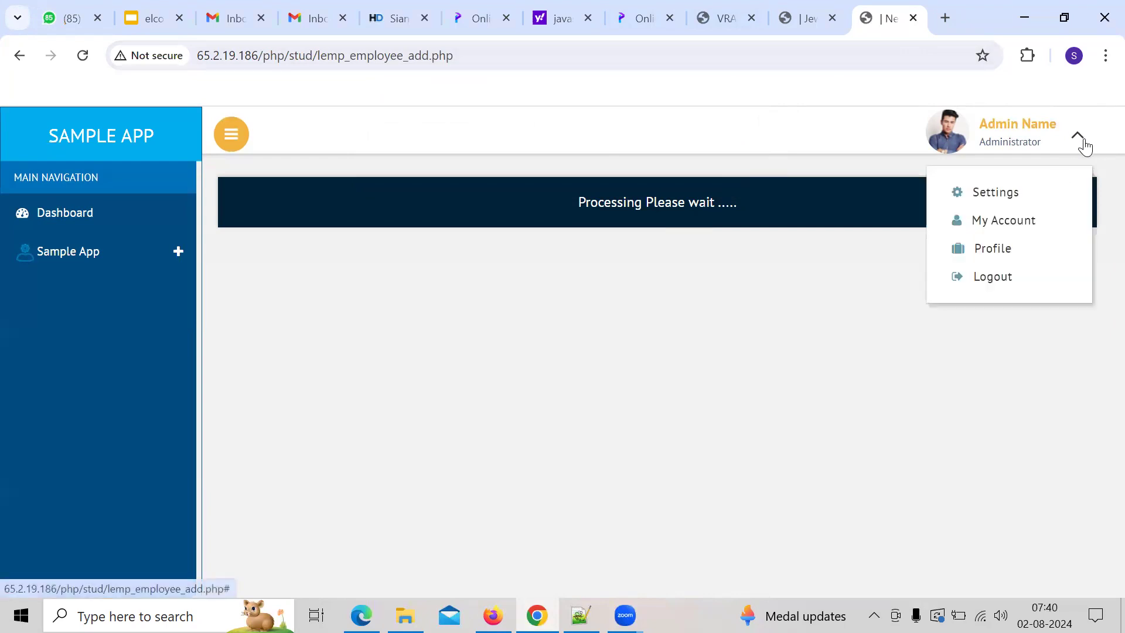
left_click(995, 278)
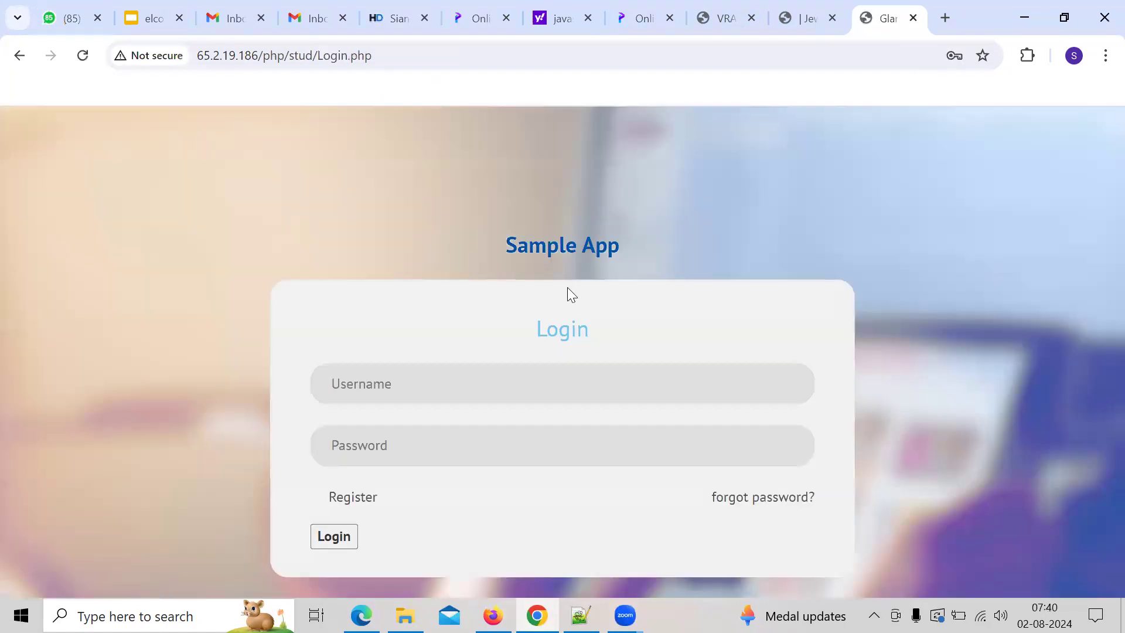
- Log in to the sample app with the saved username and password of the students account
left_click(542, 382)
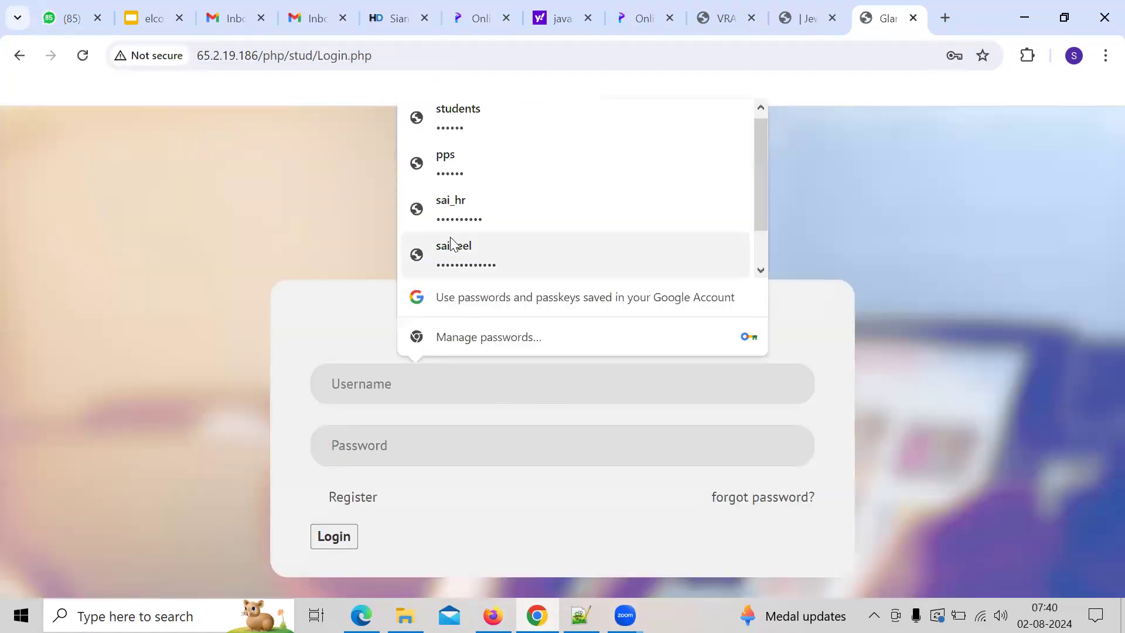
left_click(489, 115)
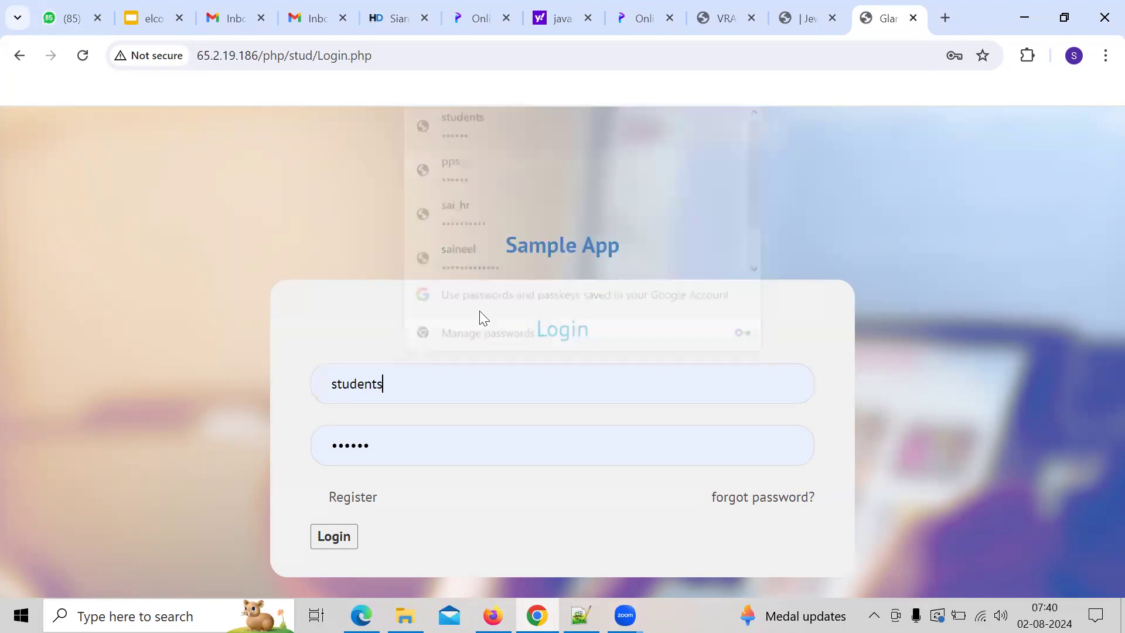
left_click(331, 547)
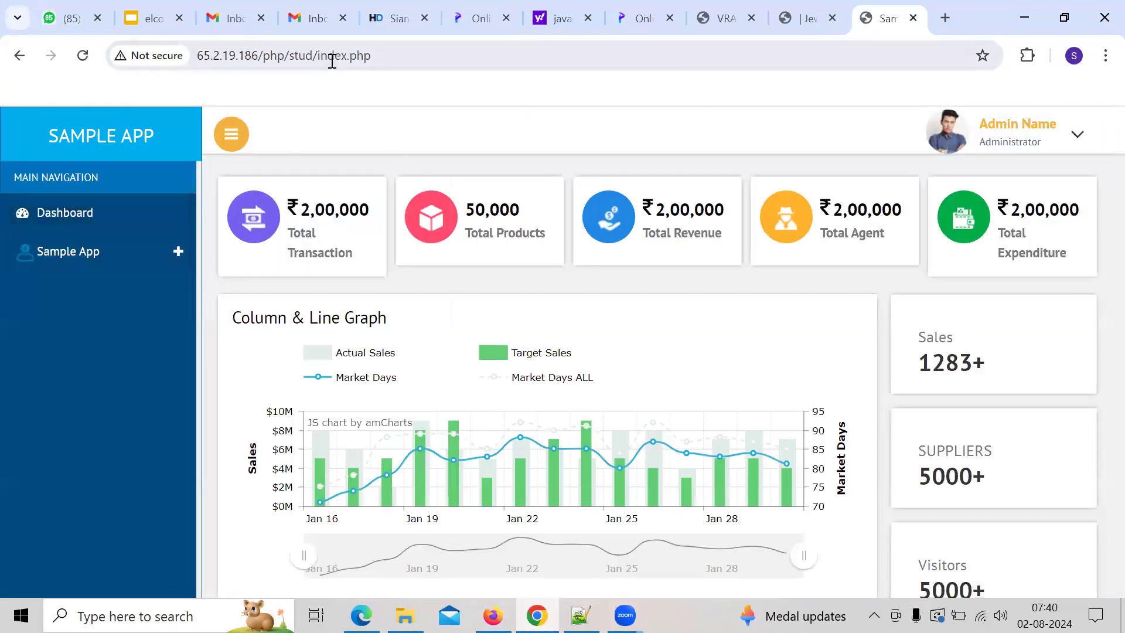
- Open the API test page at 65.2.19.186/php/stud/api_testing.php
left_click(412, 51)
double_click(413, 50)
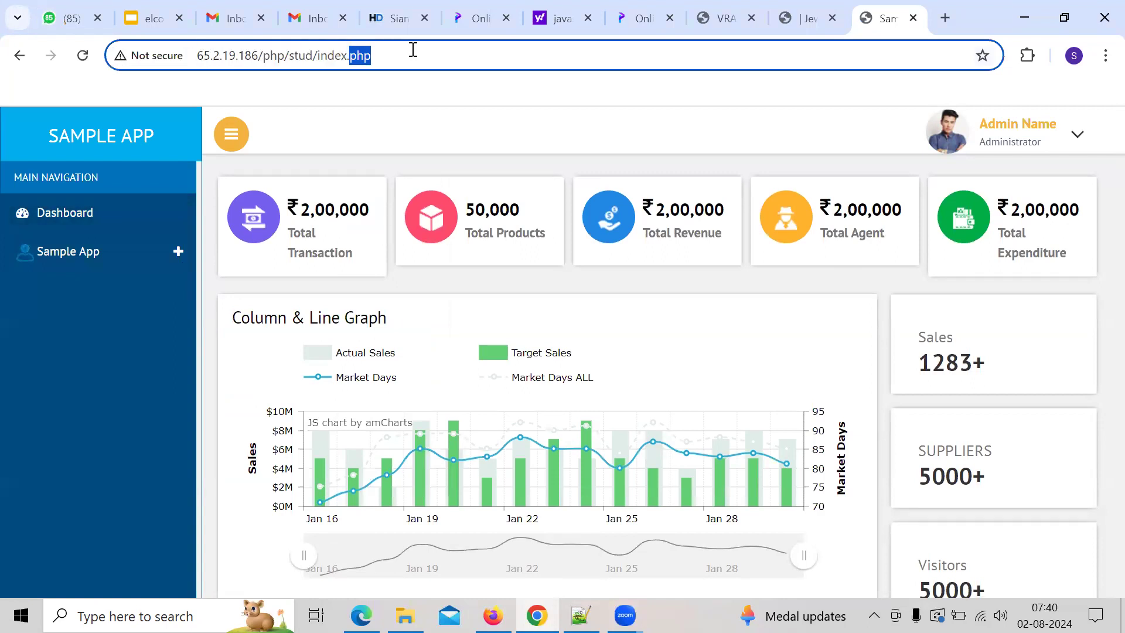
key("BackSpace")
key("BackSpace")
key("BackSpace")
key("BackSpace")
key("BackSpace")
key("BackSpace")
key("BackSpace")
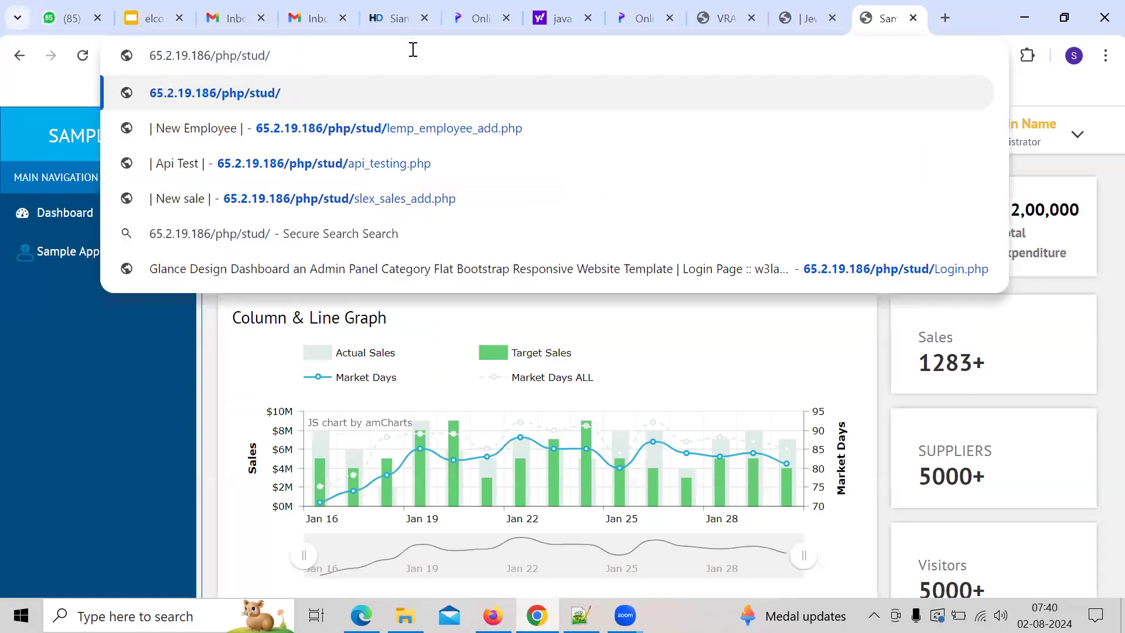
type("api_testing.php")
key("Return")
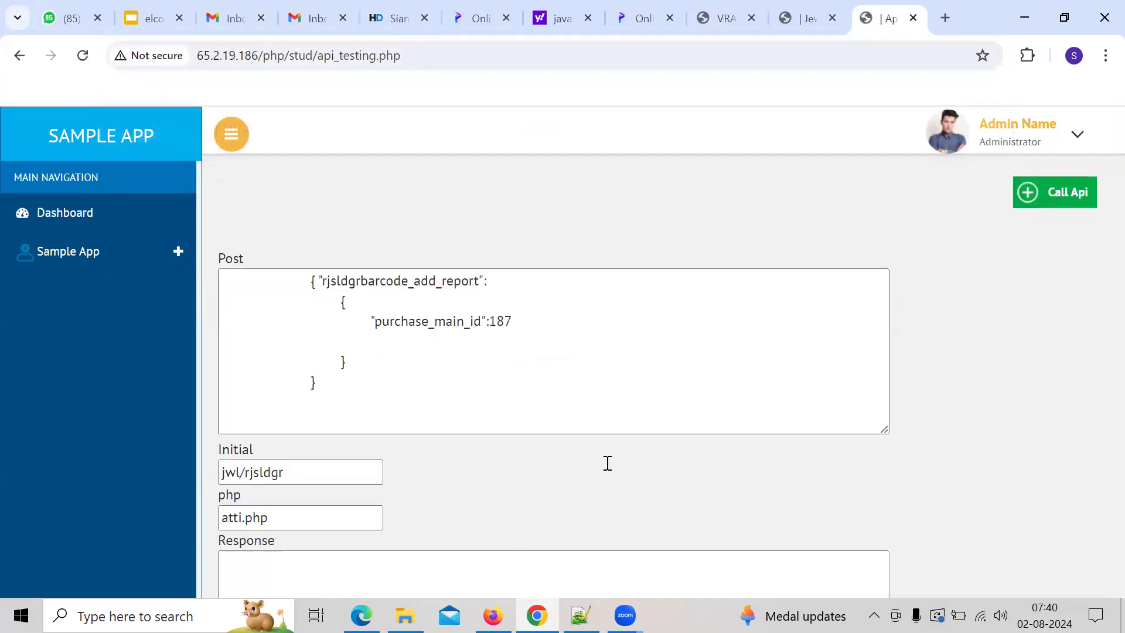
- Copy the report's main tag LempEmplyList from Firefox and replace the tag name in the API test page's Post JSON with it
key("alt+Tab")
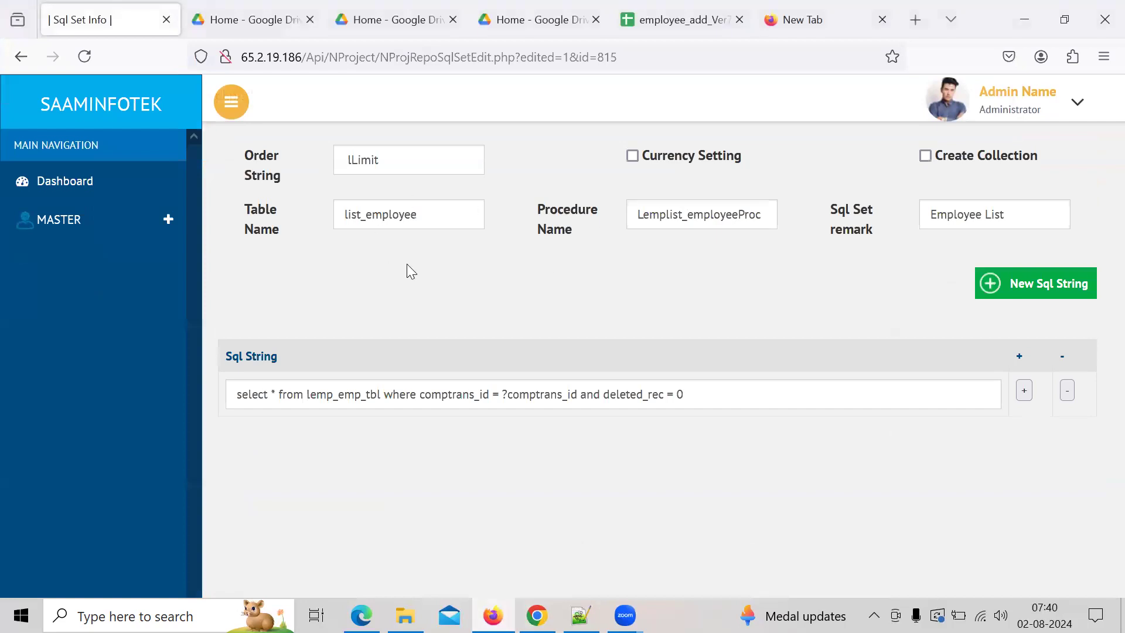
left_click(21, 56)
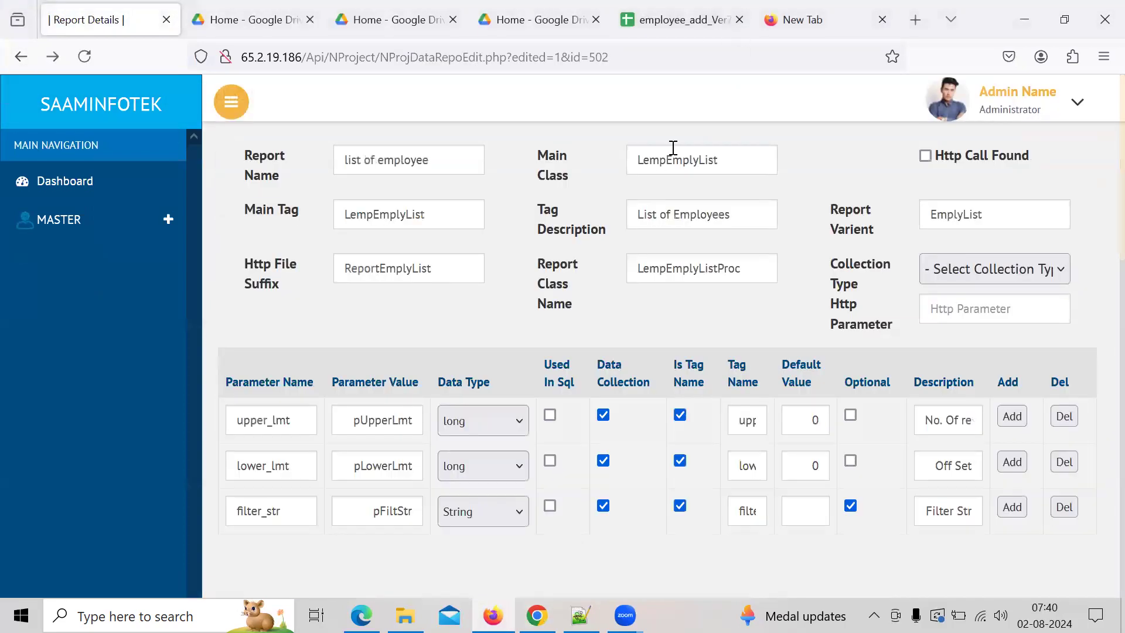
double_click(389, 215)
key("ctrl+c")
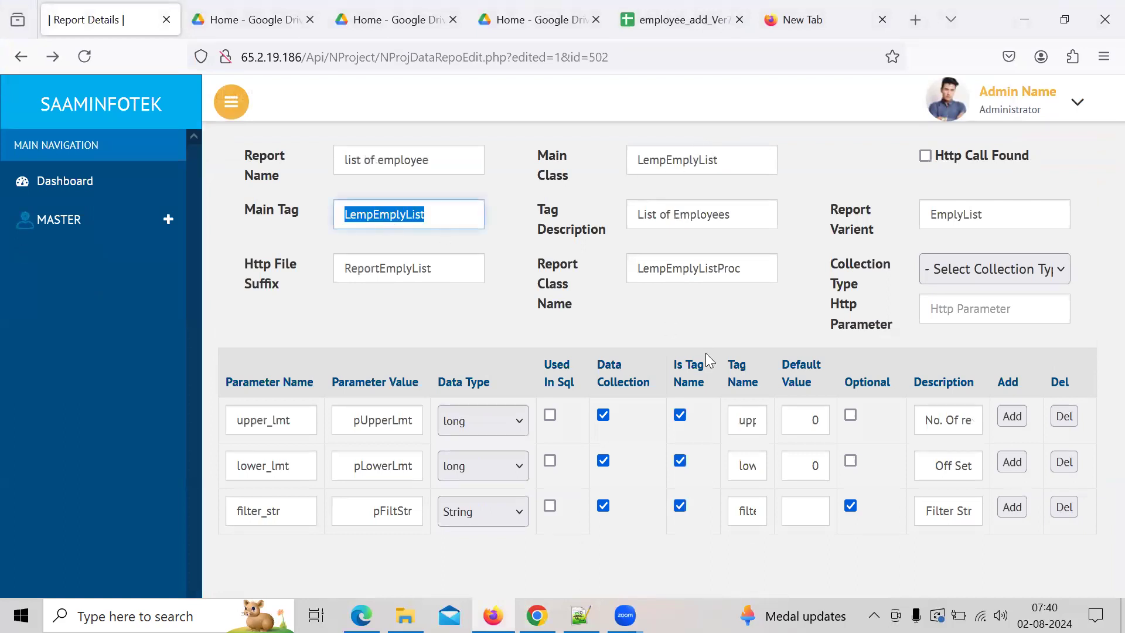
left_click(536, 615)
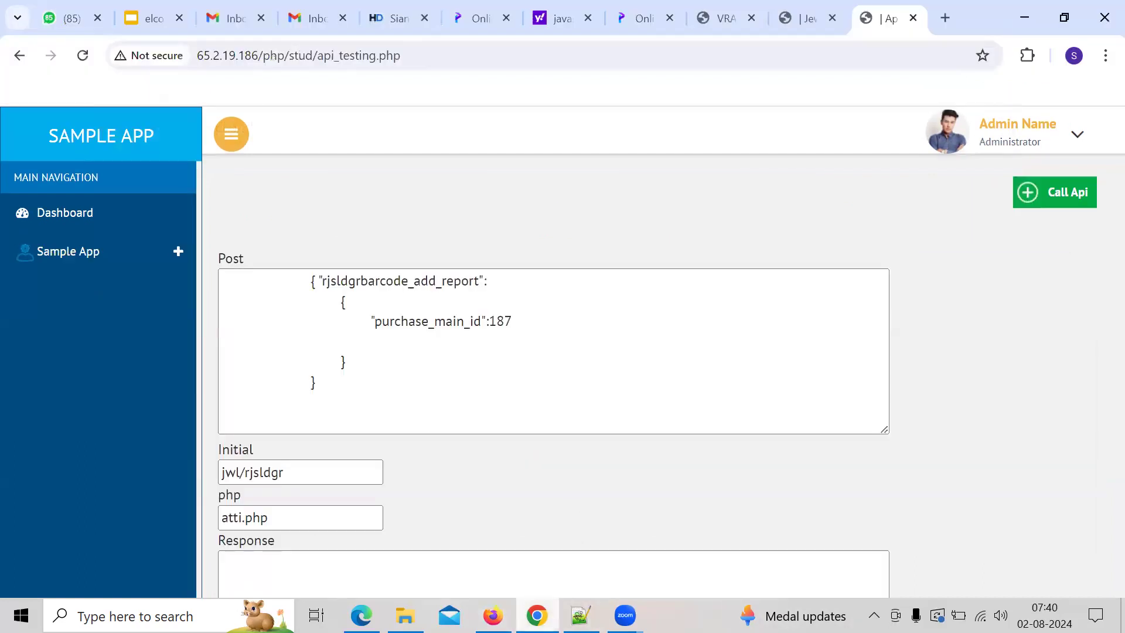
double_click(388, 281)
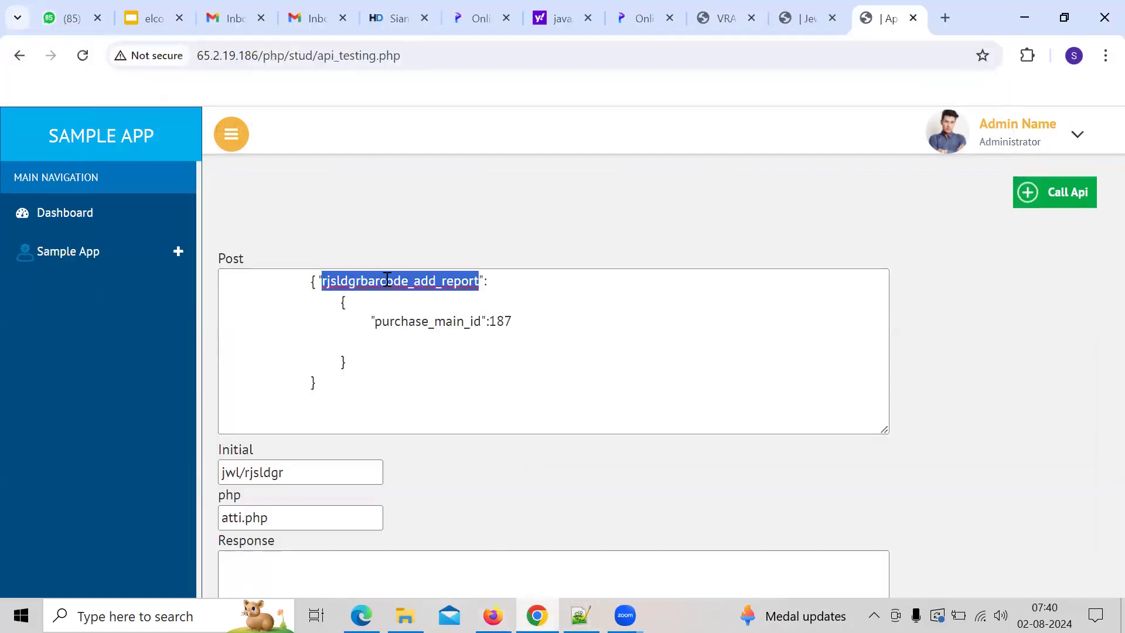
key("ctrl+v")
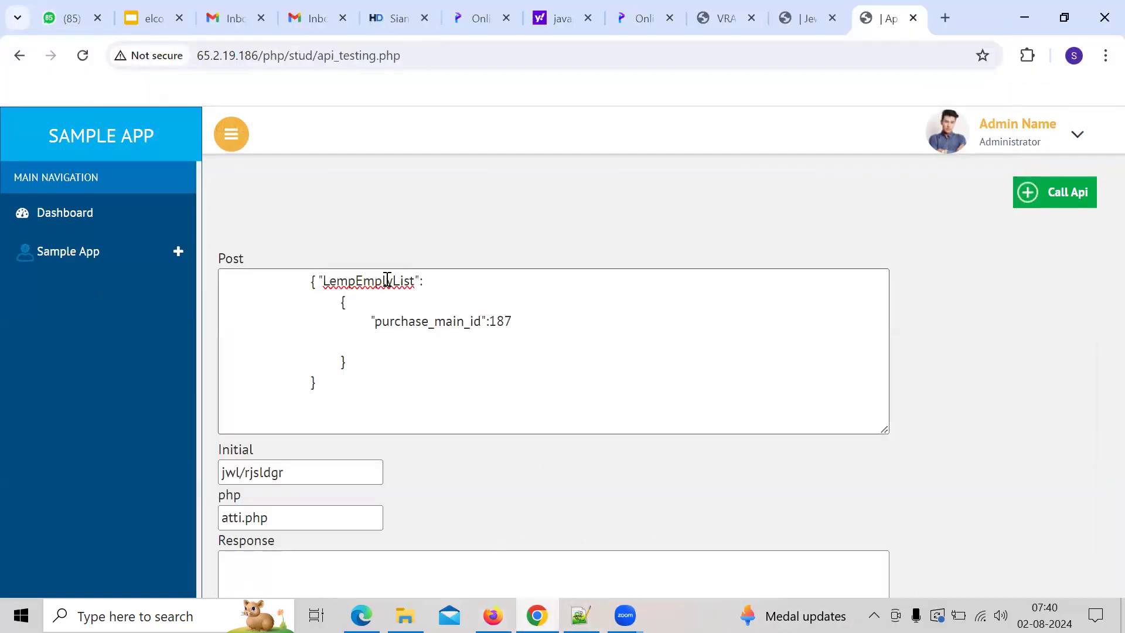
- Return to the report details in Firefox and examine the report's parameter names, starting with upper_lmt
left_click(814, 19)
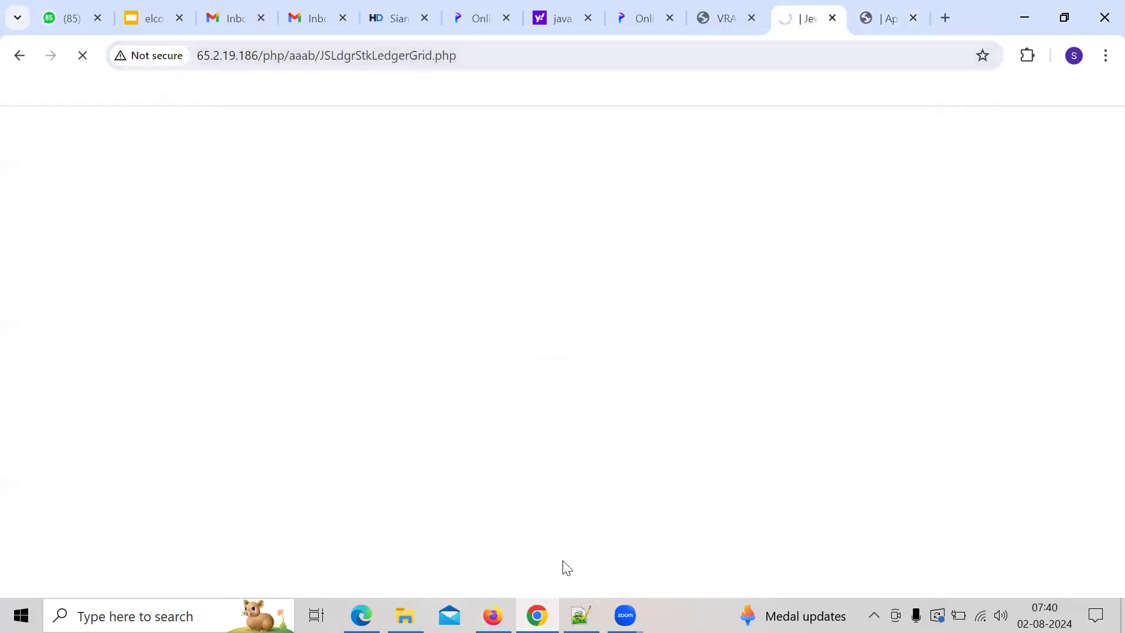
key("alt+Tab")
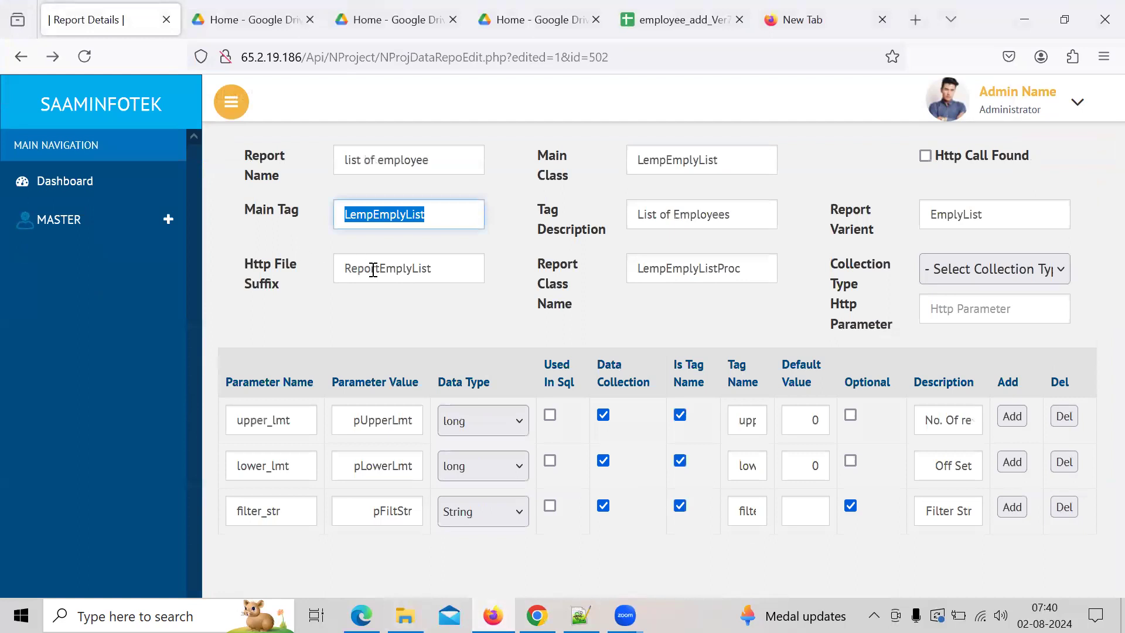
double_click(256, 420)
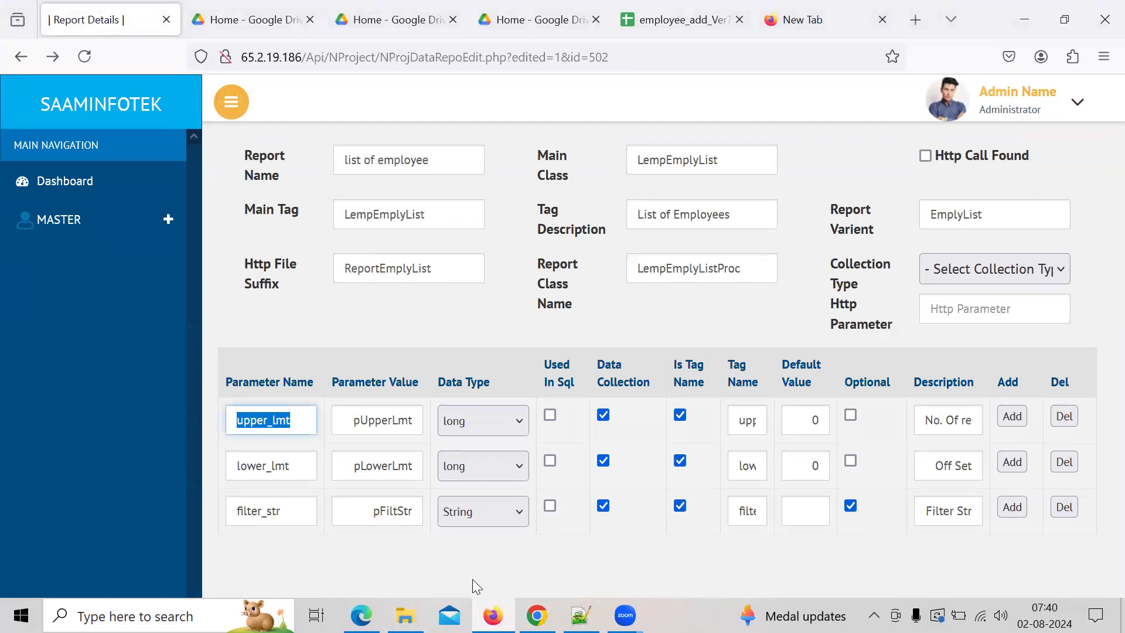
left_click(335, 553)
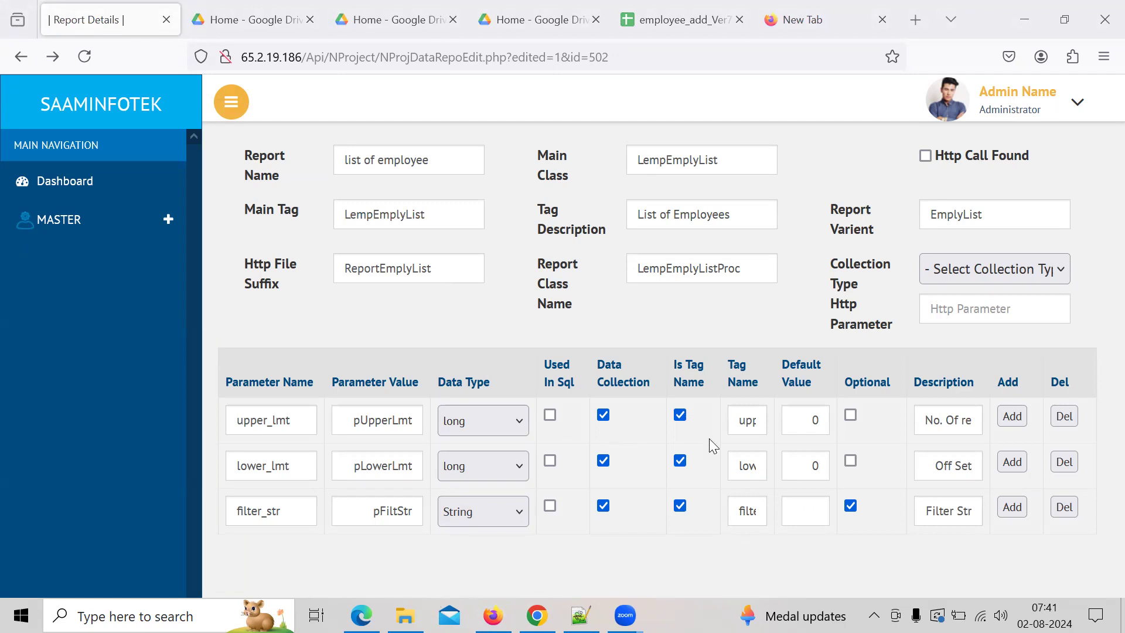
- Copy the parameter name upper_lmt from the report details and replace purchase_main_id with it in the API test page's Post JSON in Chrome
scroll(557, 577, "down", 3)
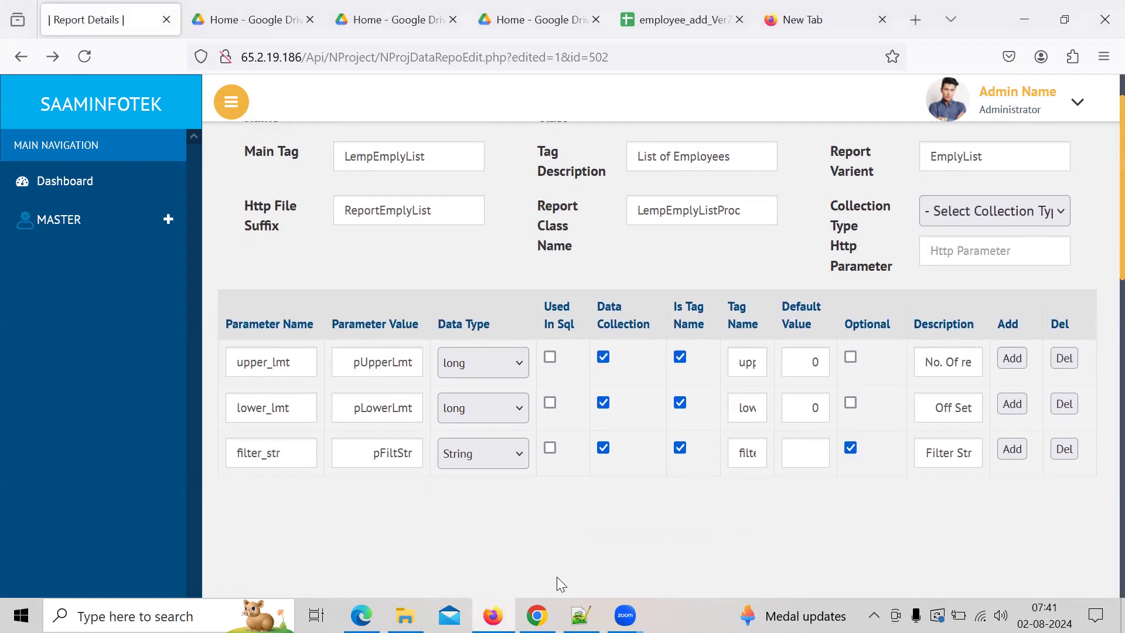
scroll(557, 576, "down", 1)
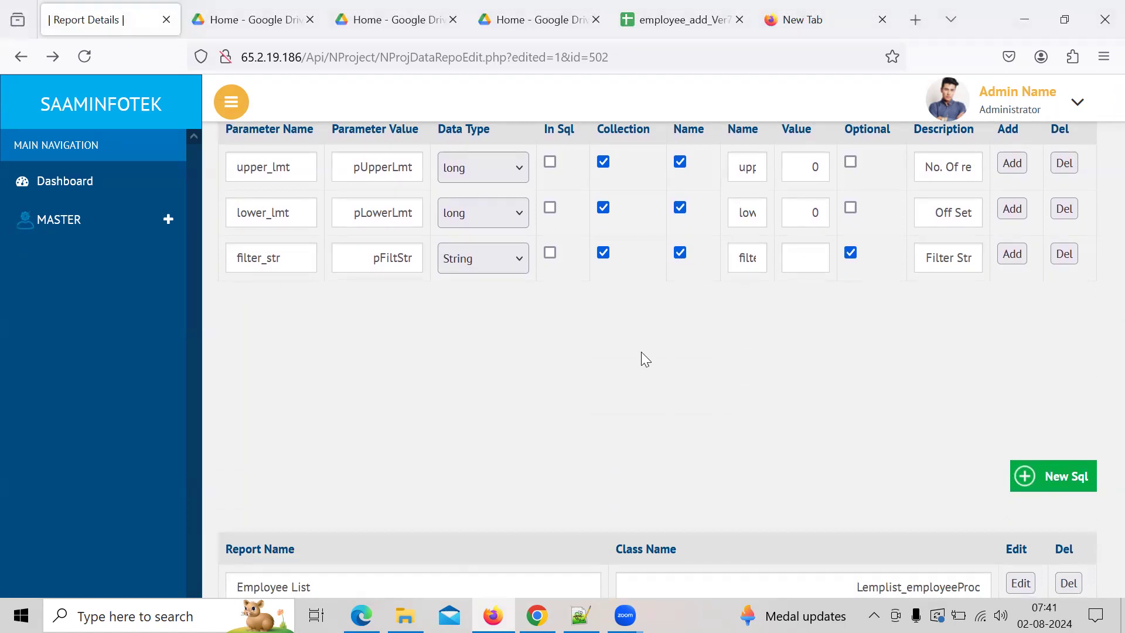
scroll(704, 345, "down", 4)
scroll(706, 346, "up", 2)
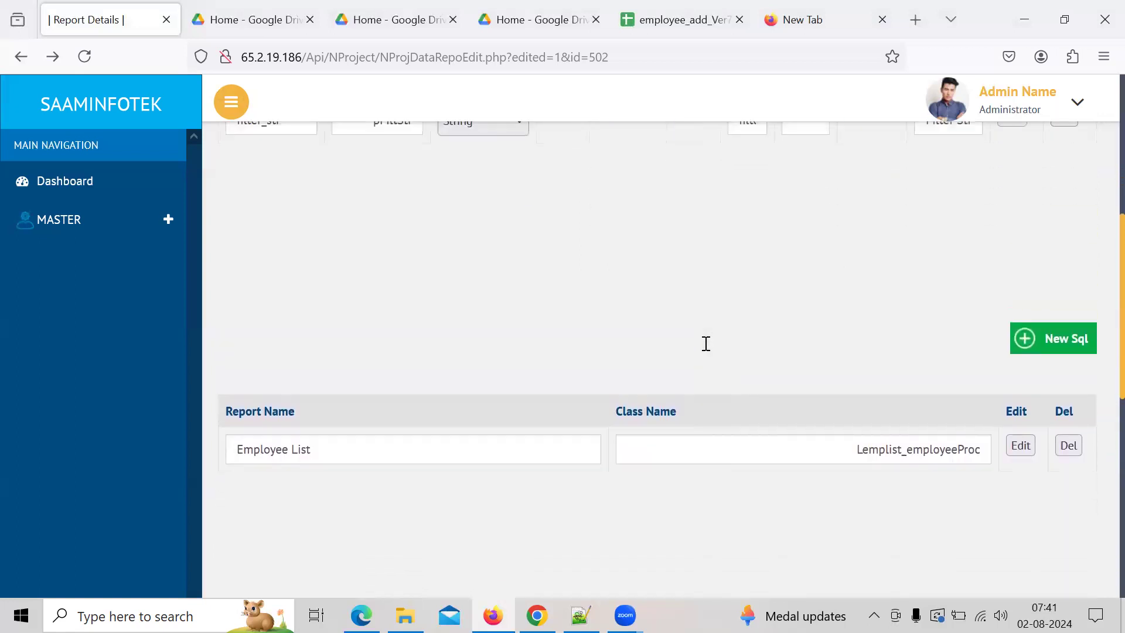
scroll(705, 343, "up", 6)
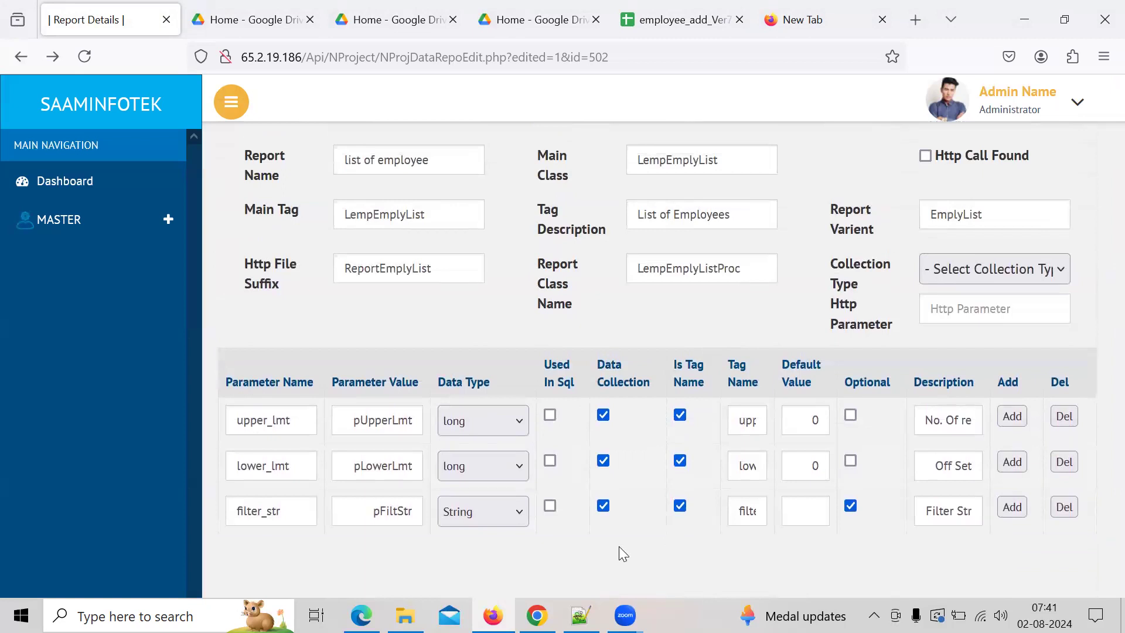
double_click(260, 411)
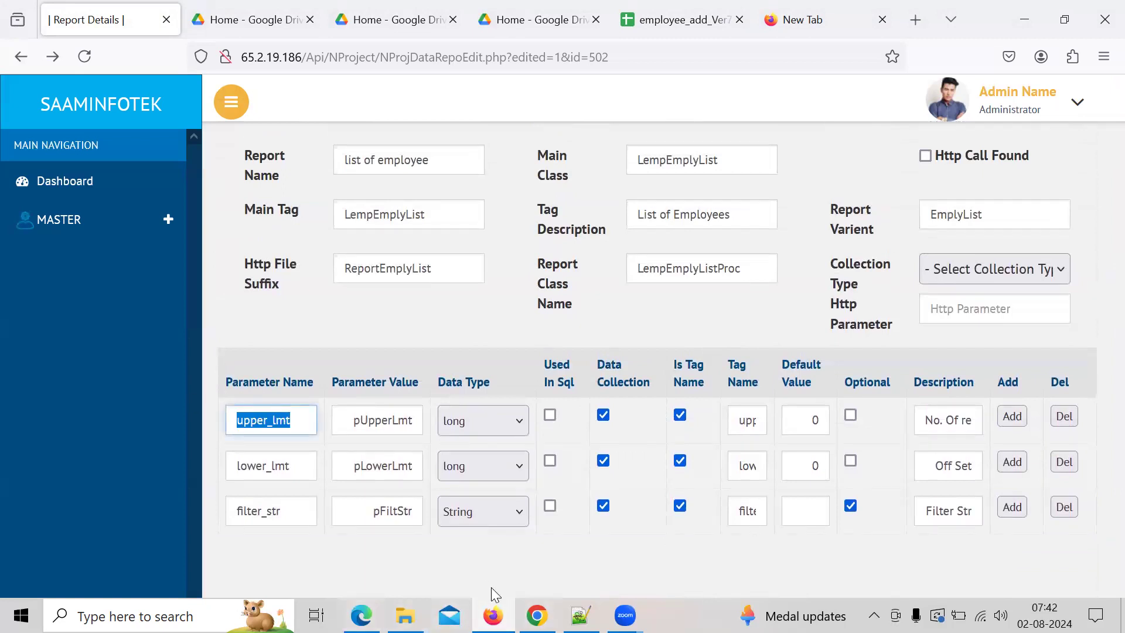
left_click(536, 615)
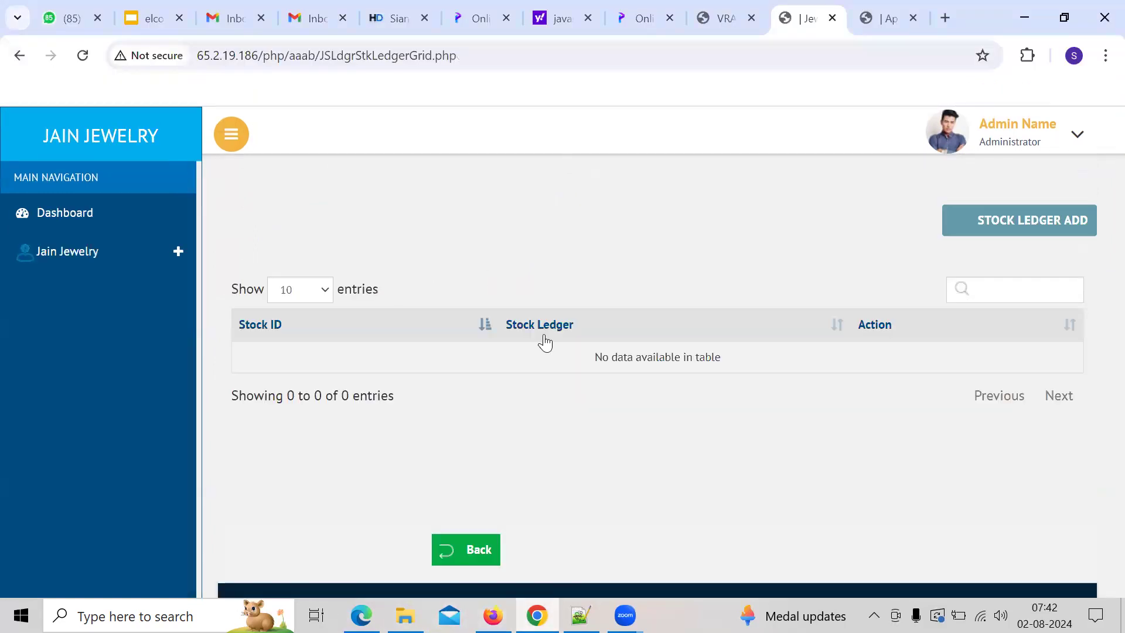
left_click(732, 21)
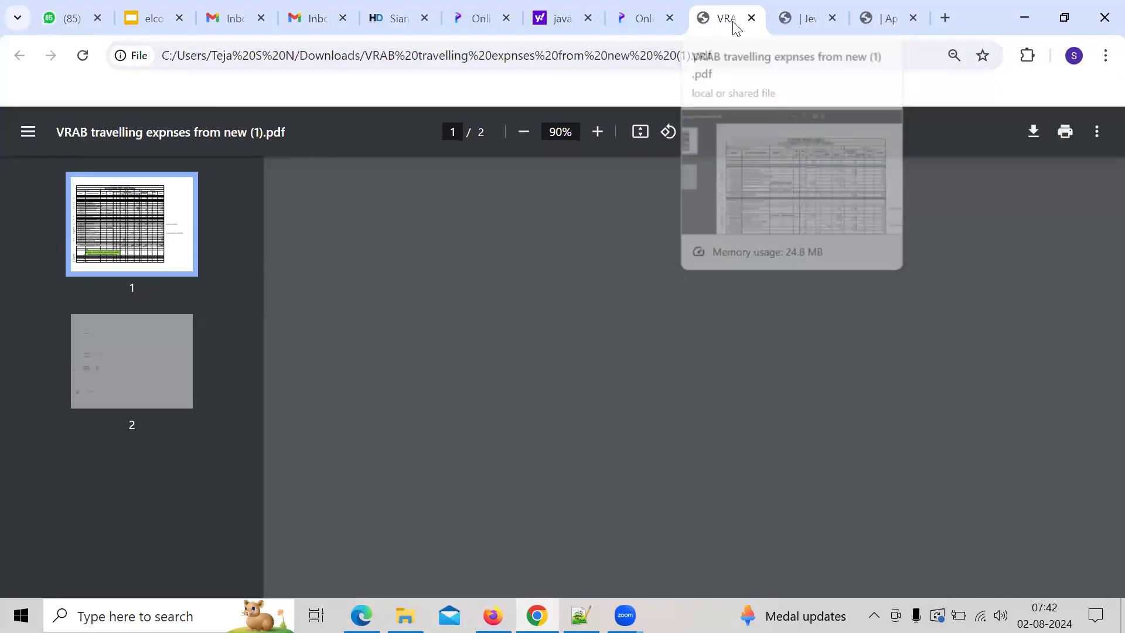
left_click(888, 19)
left_click(370, 359)
double_click(432, 322)
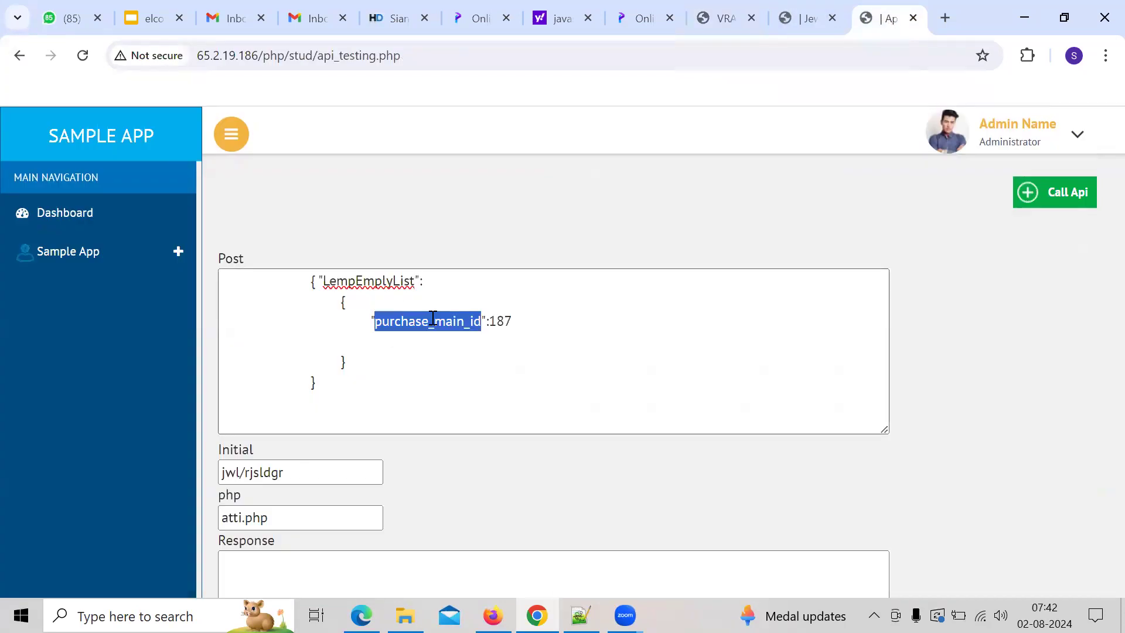
type("upper_lmt")
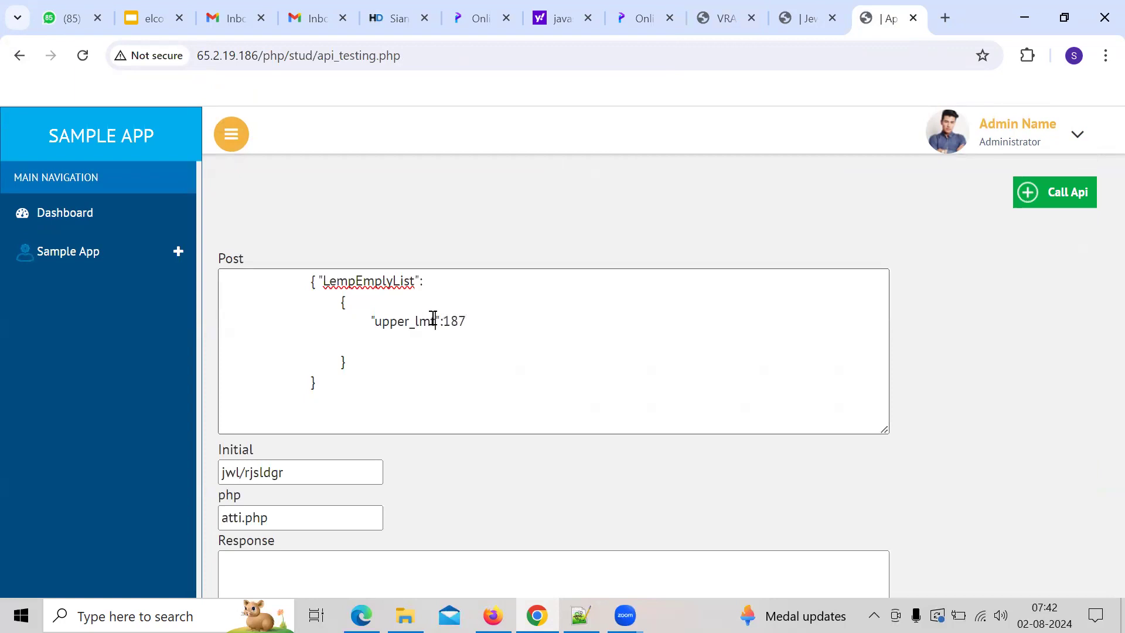
- Set the value of upper_lmt in the Post JSON to 0
key("Right")
key("shift+Right")
key("shift+Right")
key("shift+Right")
type("0")
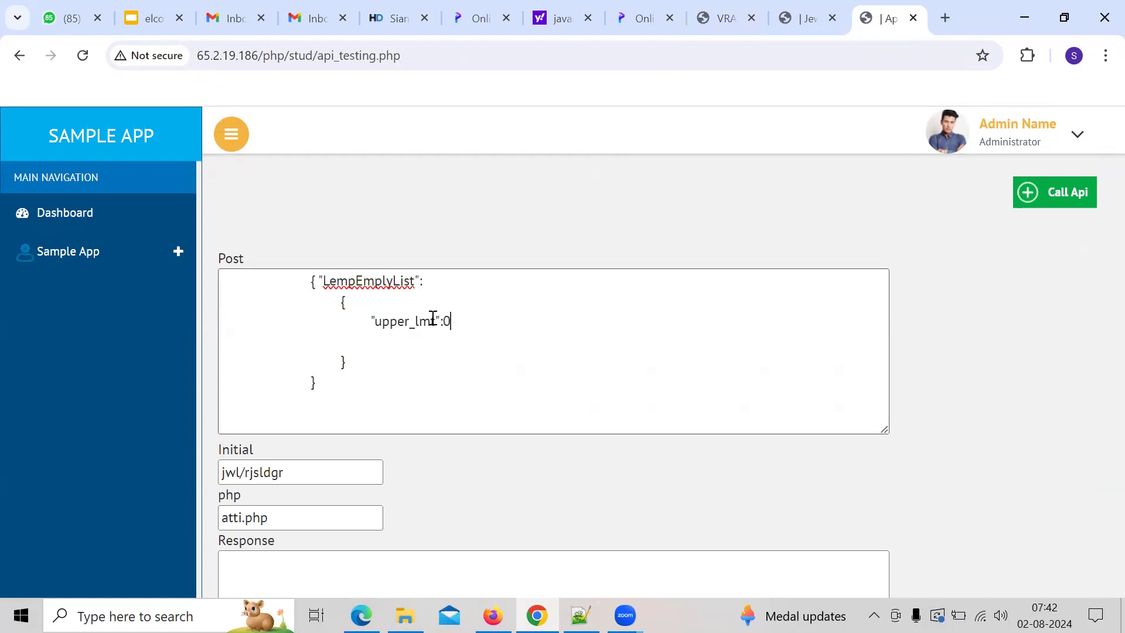
- Set the Initial path to stud/lemp and call the API with the prepared request
double_click(233, 473)
type("stud")
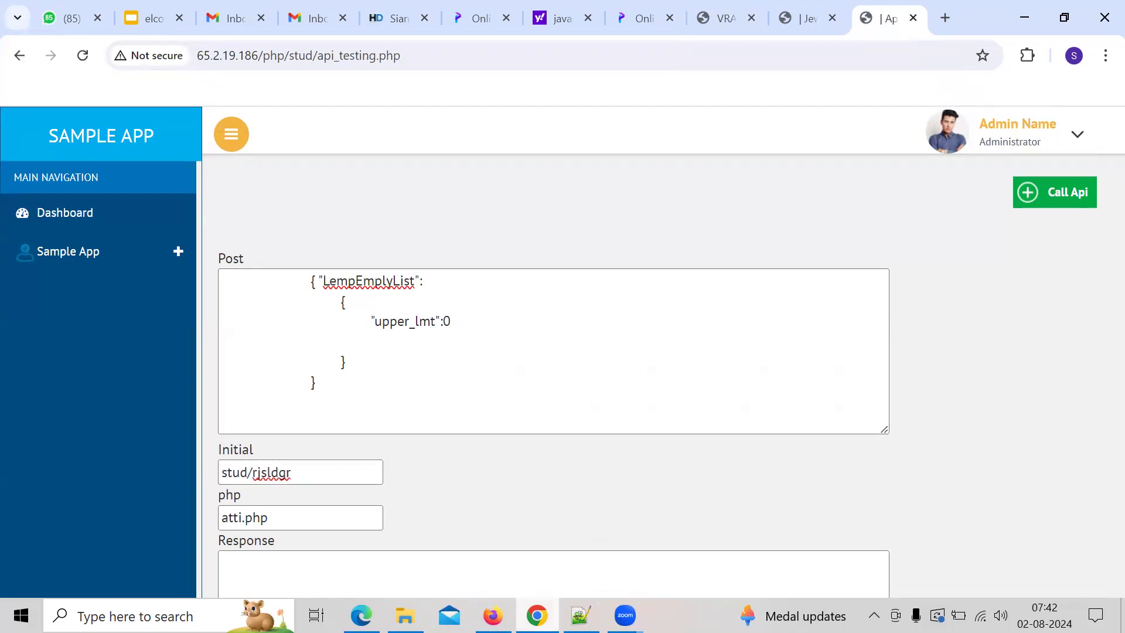
double_click(271, 473)
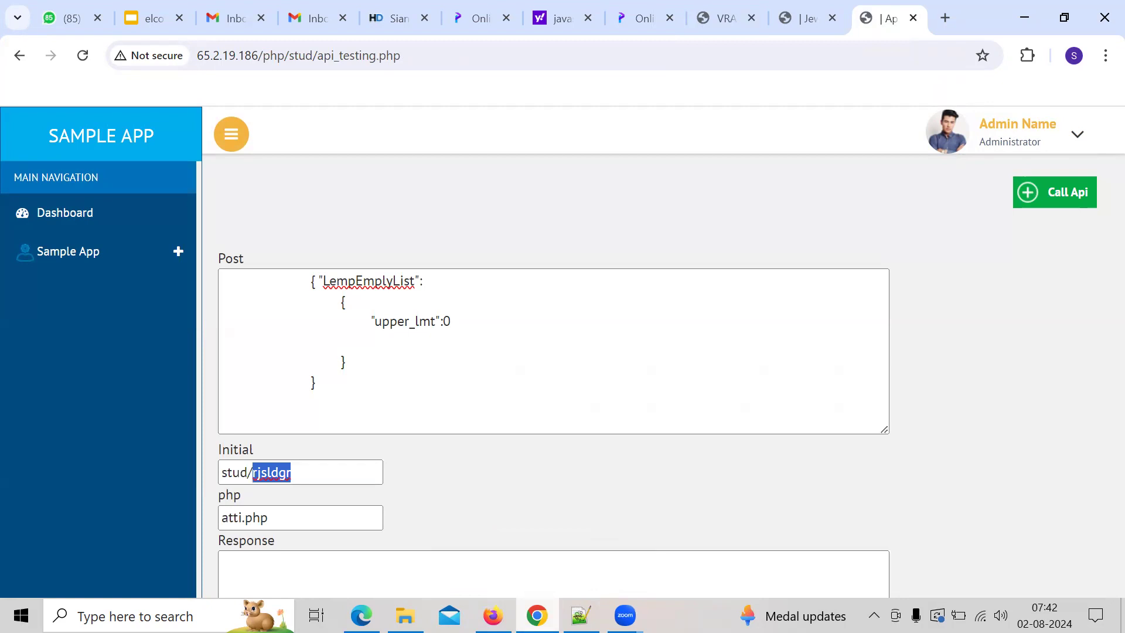
type("k")
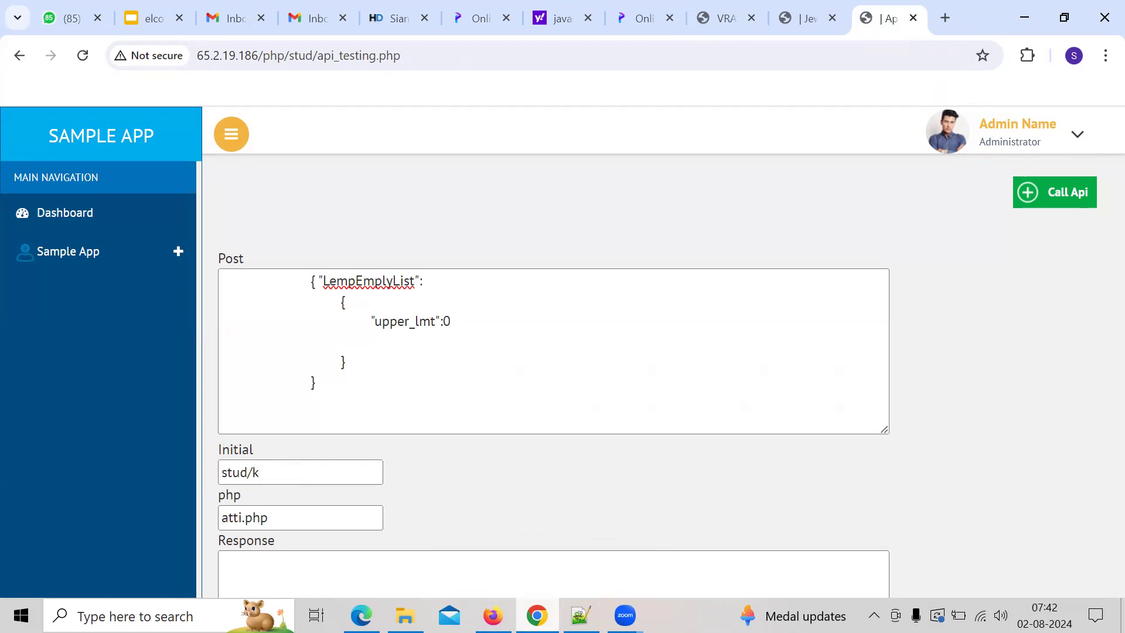
key("BackSpace")
type("lemp")
mouse_move(536, 615)
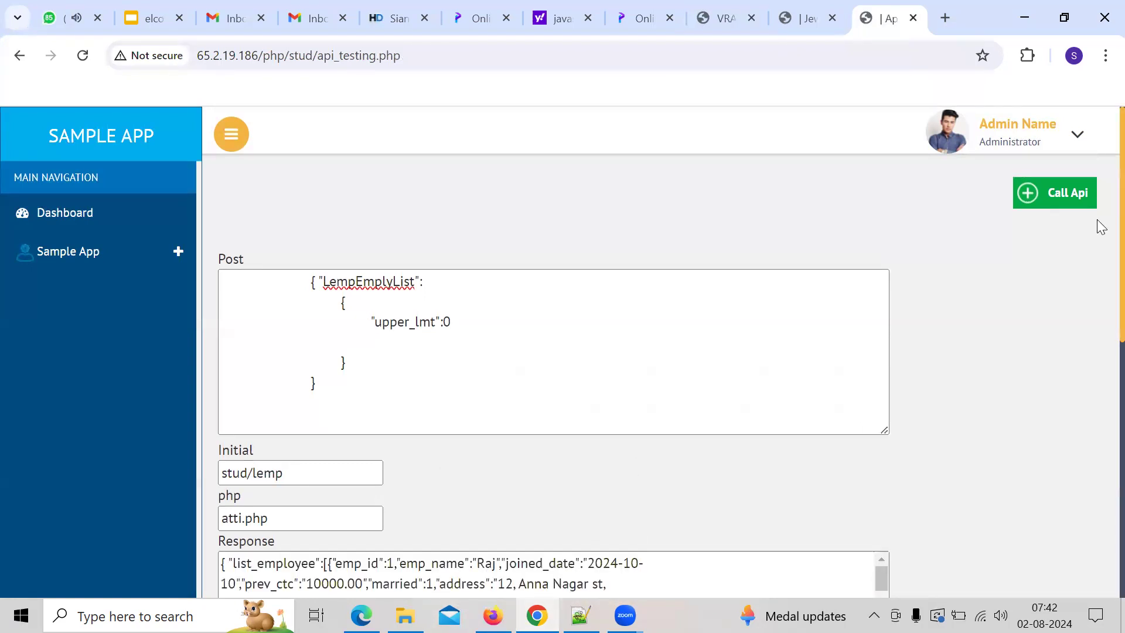
- Select and copy the entire API response text
scroll(925, 419, "down", 5)
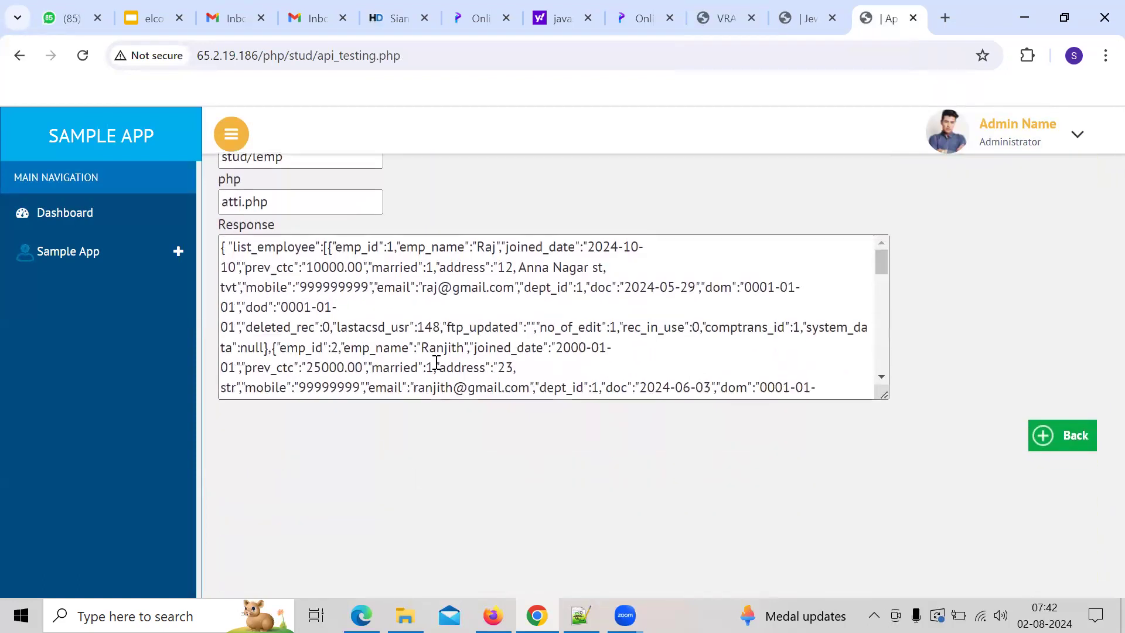
left_click(643, 315)
key("ctrl+a")
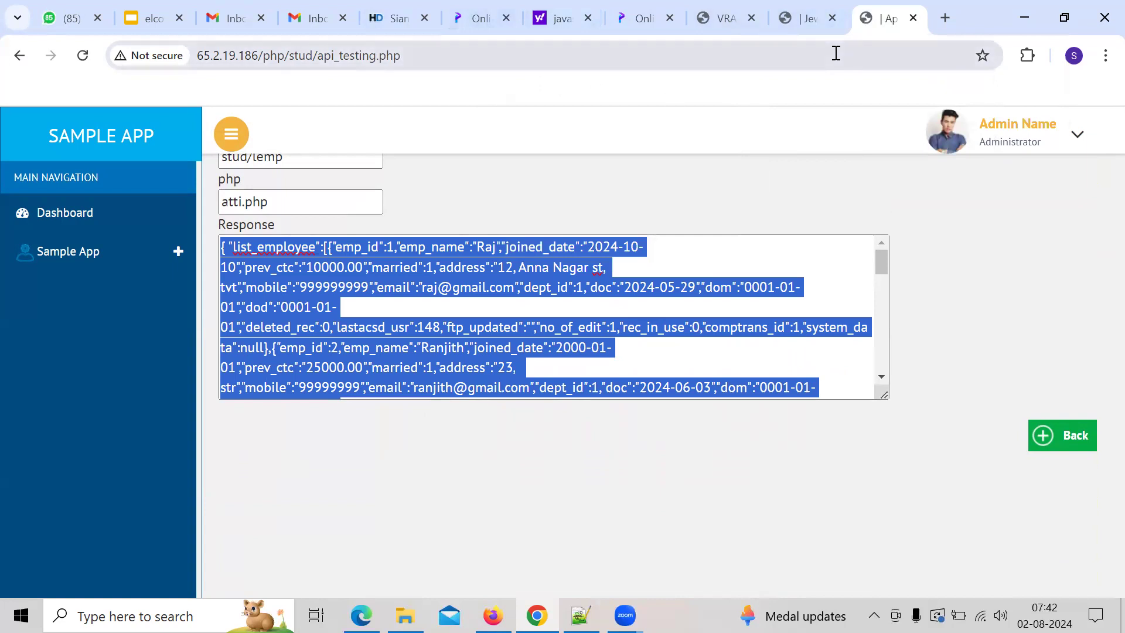
- Close the java search tab and the two adjacent tabs whose titles start with Onli
left_click(587, 20)
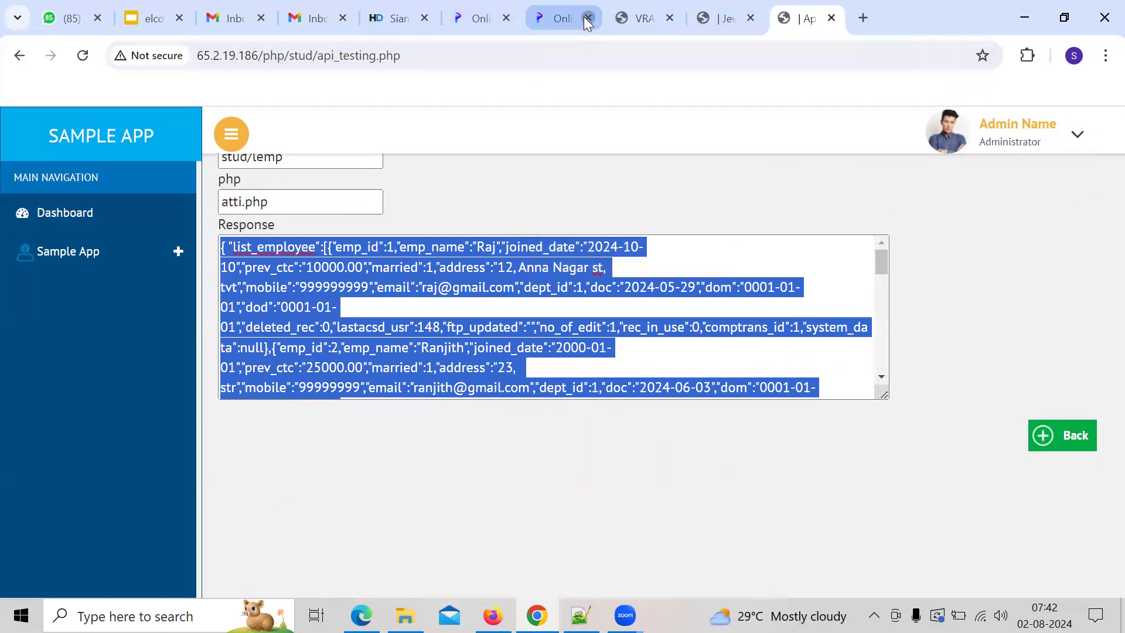
left_click(587, 19)
left_click(506, 18)
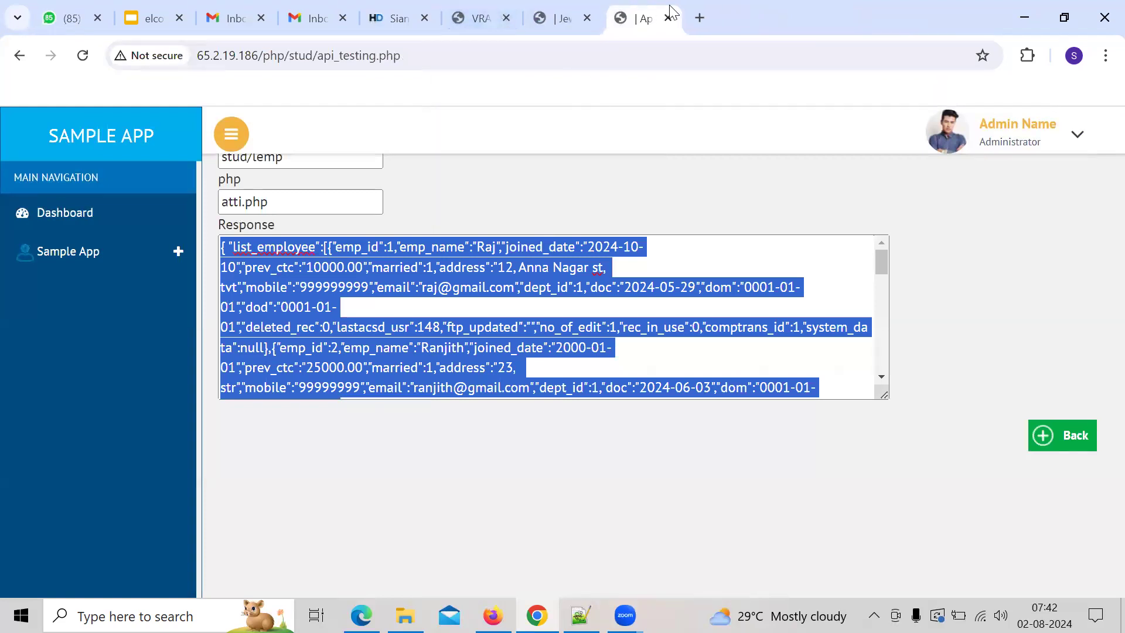
- Search for json validator online in a new tab and open the jsonformatter.org result
left_click(700, 17)
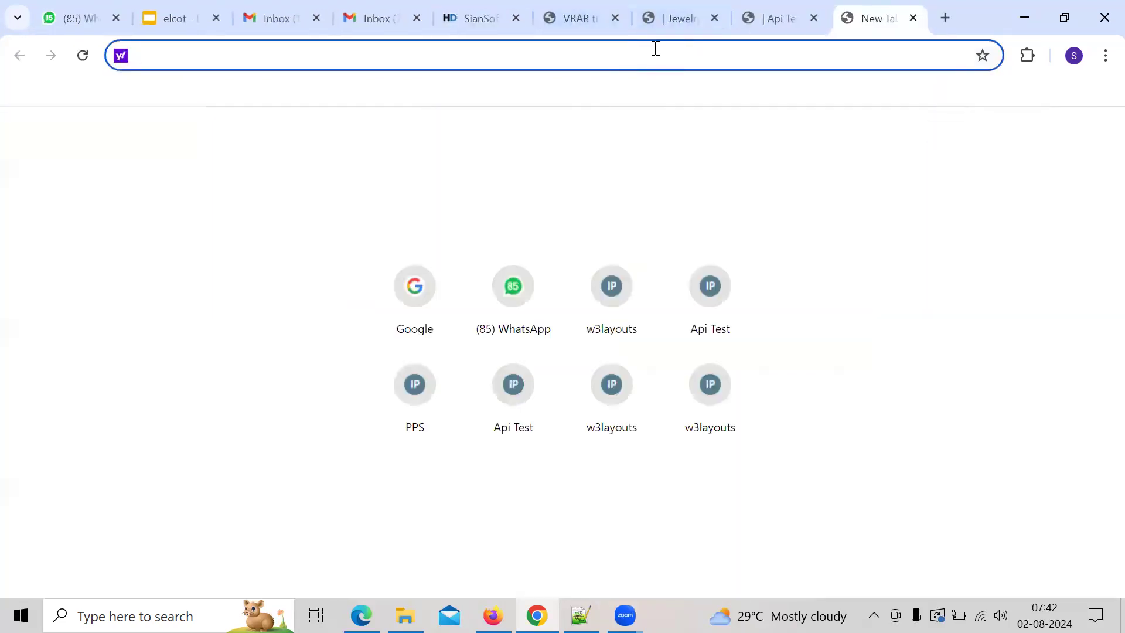
type("j")
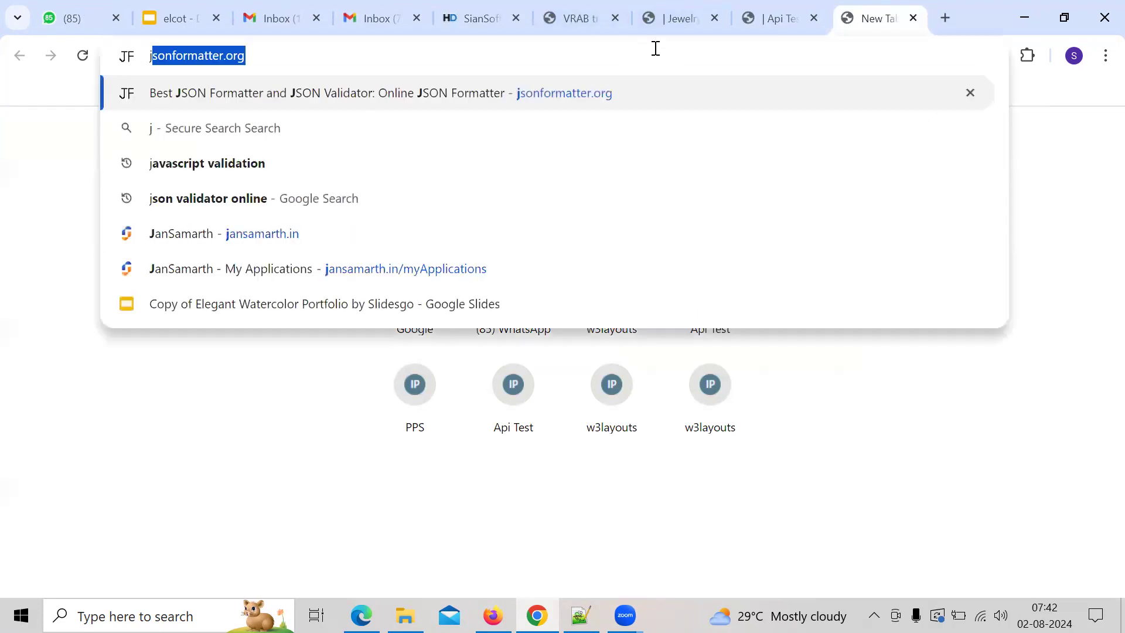
type("son")
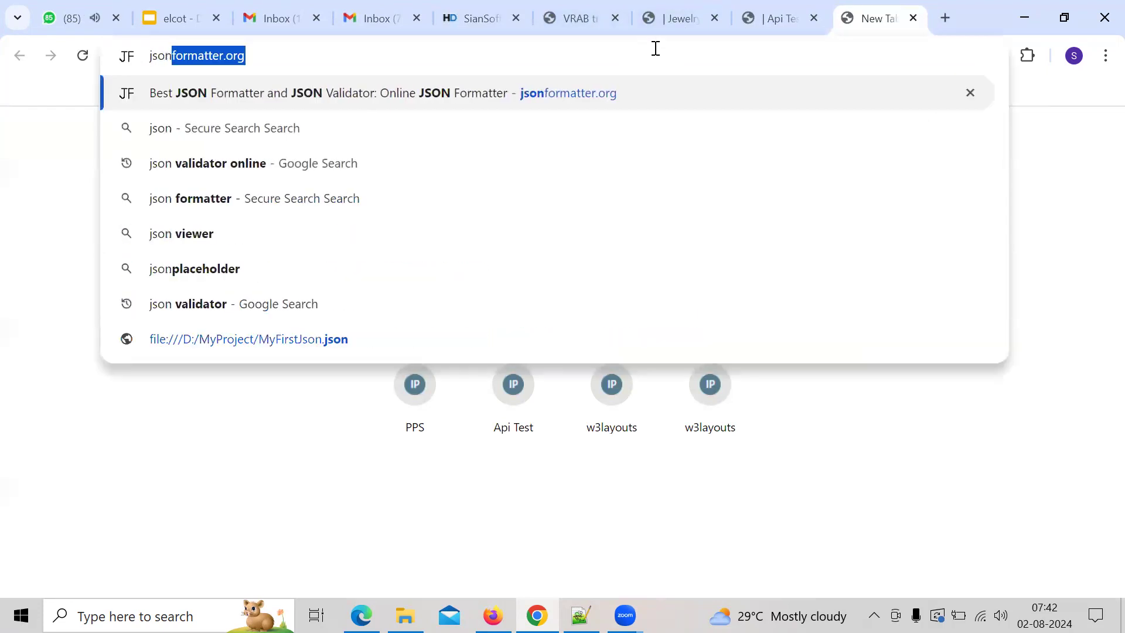
left_click(301, 170)
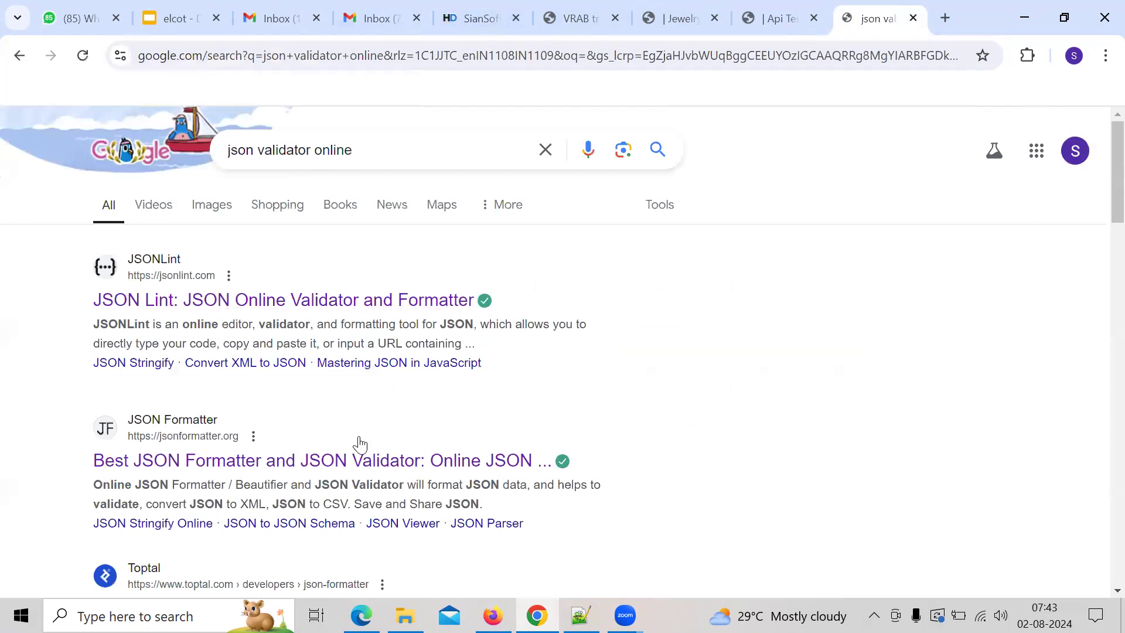
left_click(268, 461)
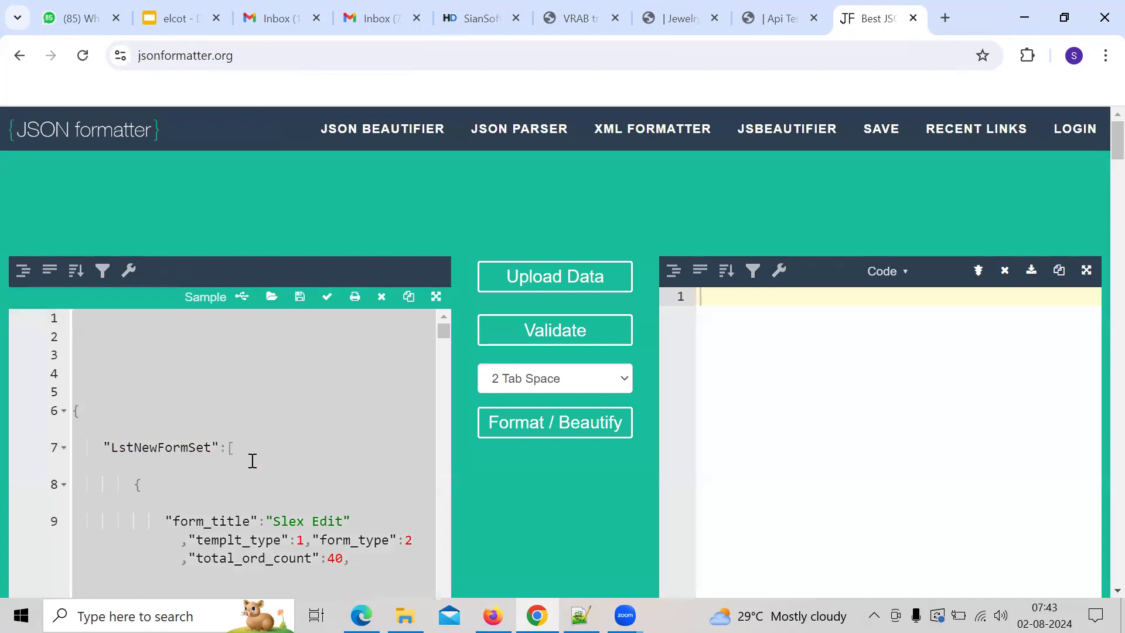
- Replace the existing JSON in the formatter's input with the copied response, beautify it and copy the whole formatted output
key("Delete")
key("ctrl+v")
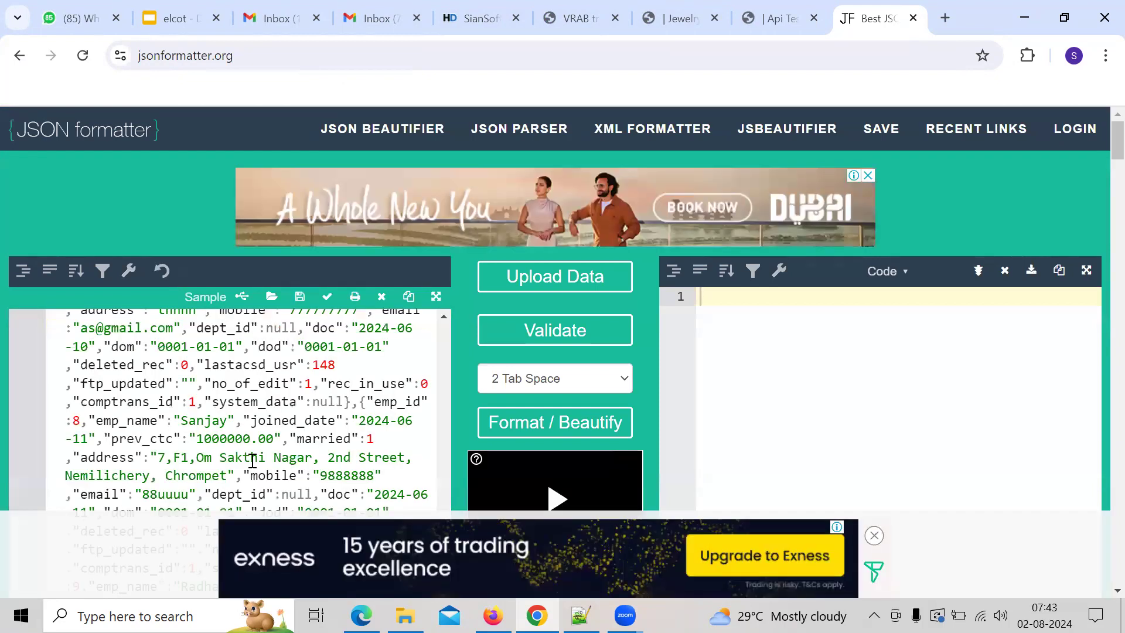
left_click(910, 353)
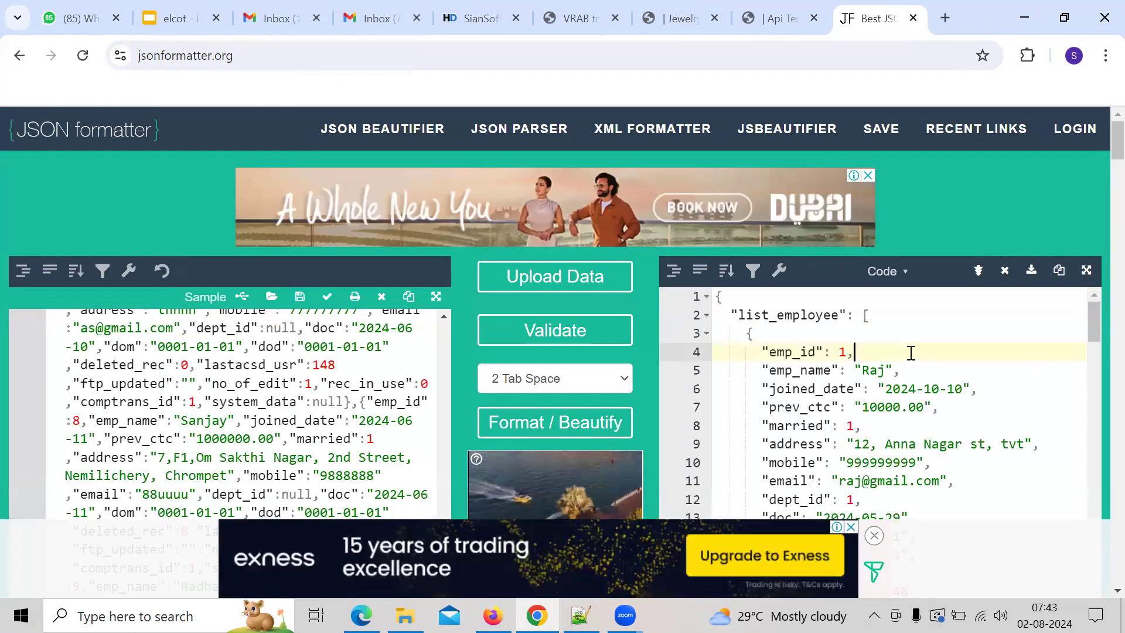
key("ctrl+a")
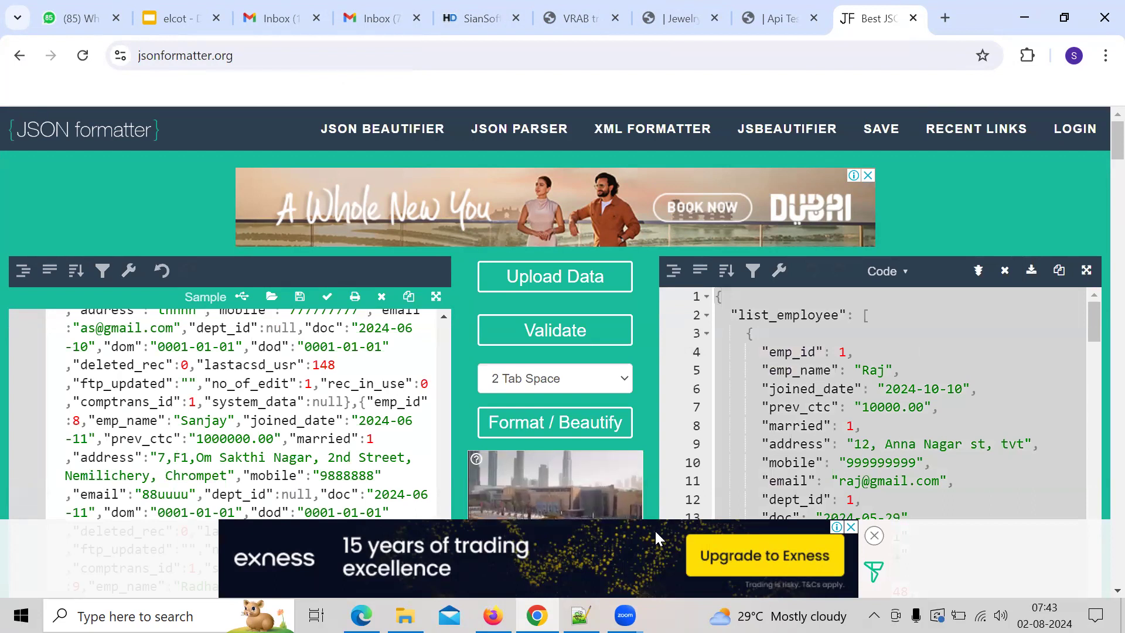
- Switch to Notepad++ and paste the formatted JSON into a new document
left_click(580, 615)
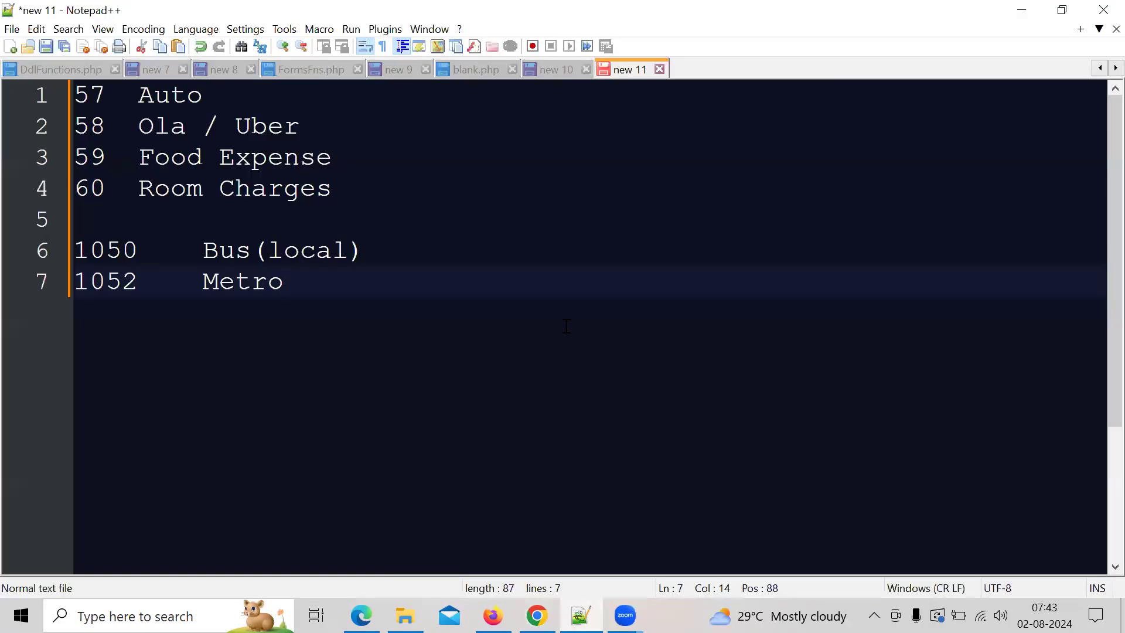
key("ctrl+n")
key("ctrl+v")
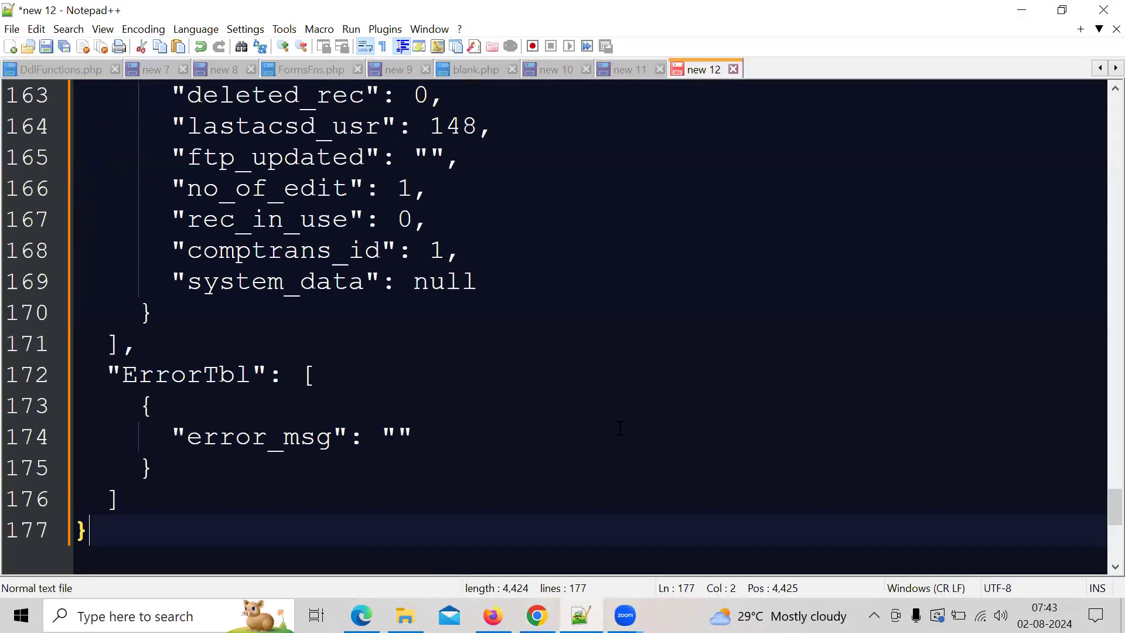
- Look through the employee records in the pasted JSON from the end of the document upward
key("Up")
key("Up")
key("Up")
key("Up")
key("Up")
key("Up")
key("Up")
key("Up")
key("Up")
key("Up")
key("Up")
key("Up")
key("Up")
key("Up")
key("Up")
key("Up")
key("Up")
key("Up")
key("Up")
key("Up")
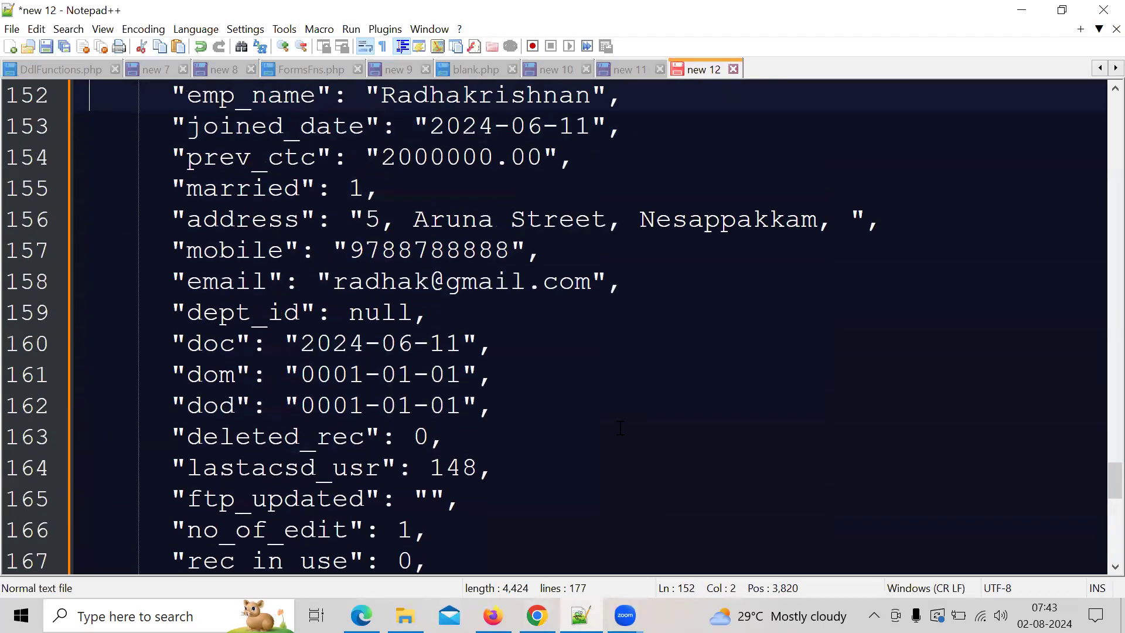
key("Up")
key("Up")
key("Up")
key("Up")
key("Up")
key("Up")
key("Up")
key("Up")
key("Up")
key("Up")
key("Up")
key("Up")
key("Up")
key("Up")
key("Up")
key("Up")
key("Up")
key("Up")
key("Up")
key("Up")
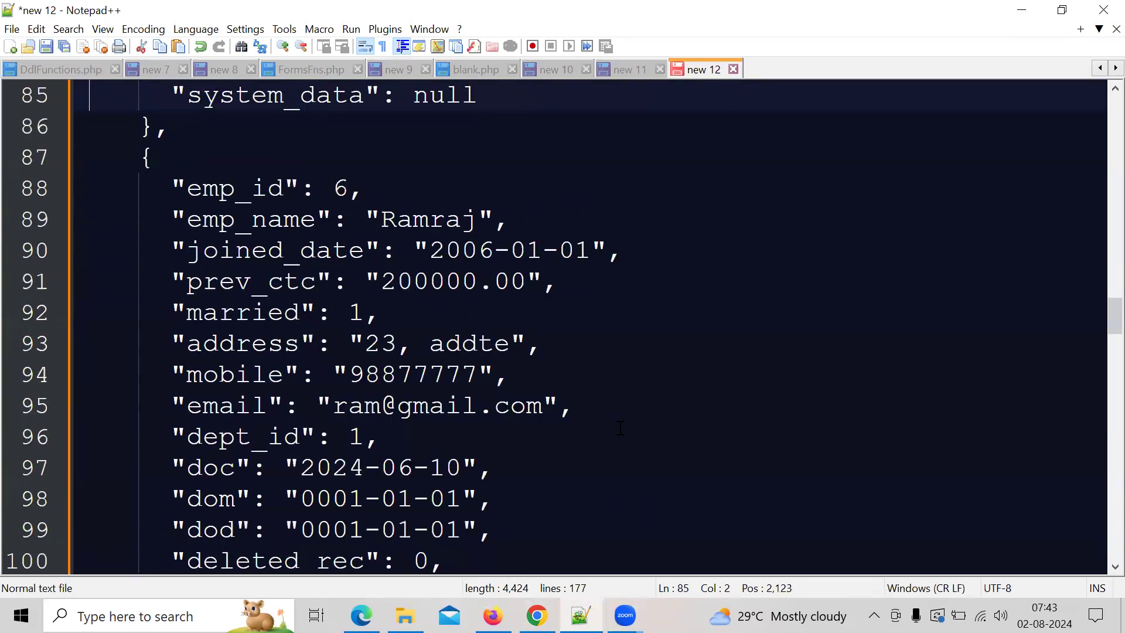
key("Up")
key("Up")
key("Up")
key("Up")
key("Up")
key("Up")
key("Up")
key("Up")
key("Up")
key("Up")
key("Up")
key("Up")
key("Up")
key("Up")
key("Up")
key("Up")
key("Up")
key("Up")
key("Up")
key("Up")
left_click(563, 423)
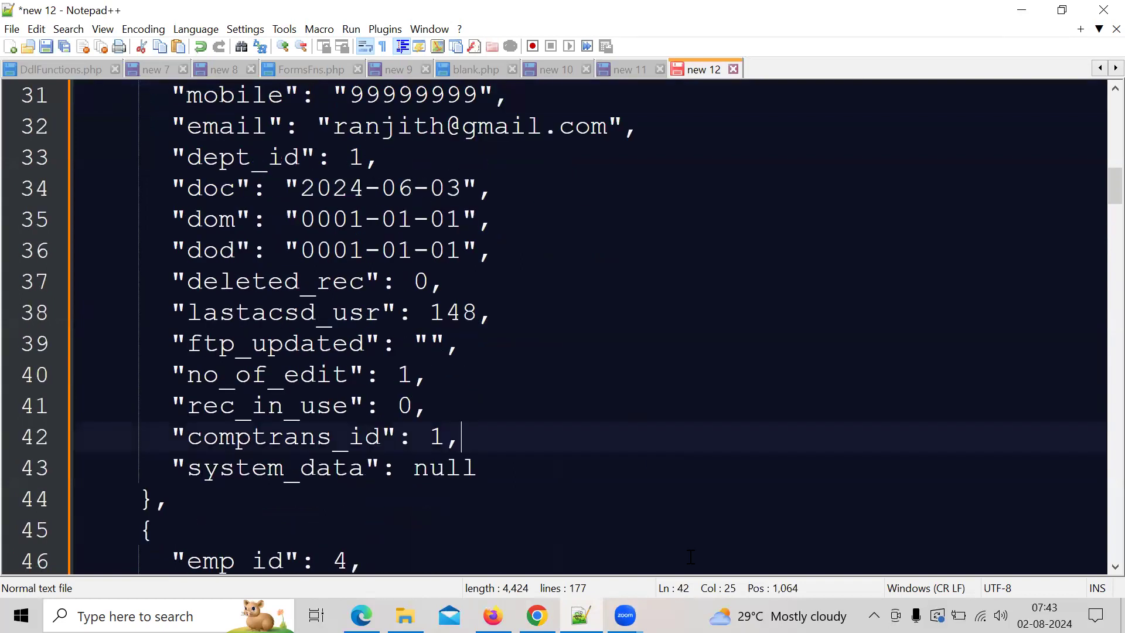
- Check the report definition in Firefox again and return to the response on the API test page in Chrome
left_click(537, 615)
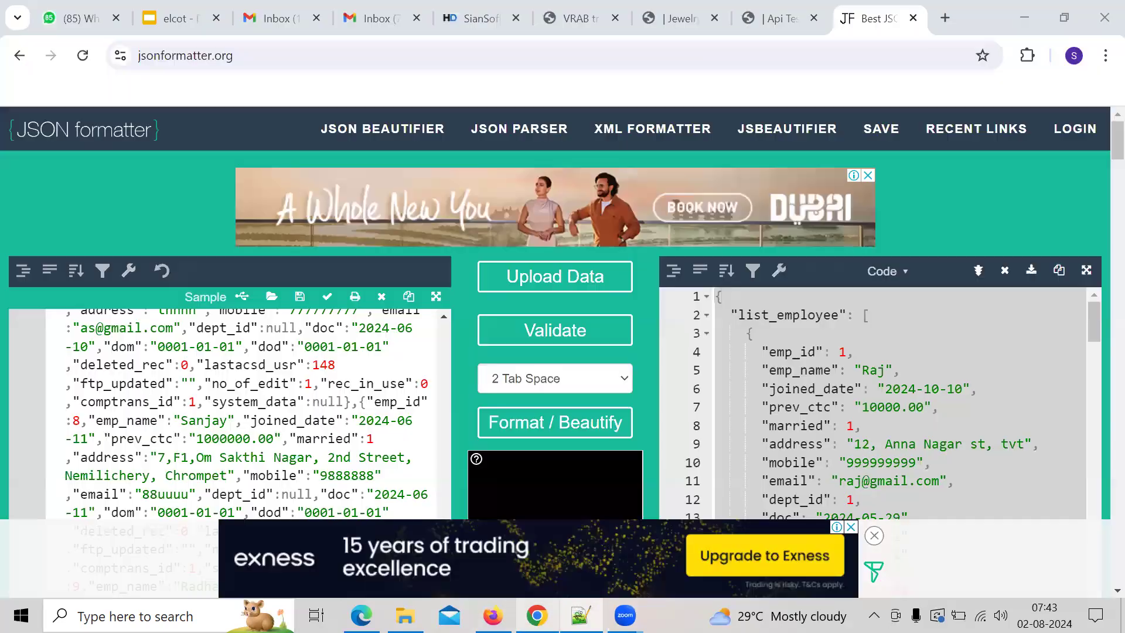
left_click(492, 615)
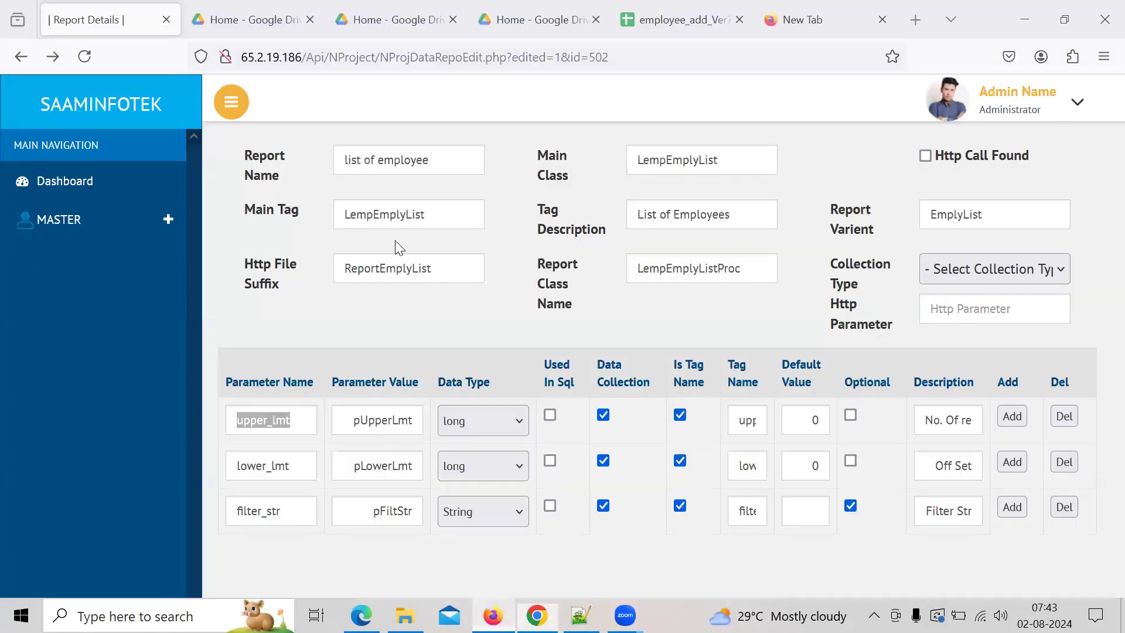
left_click(536, 615)
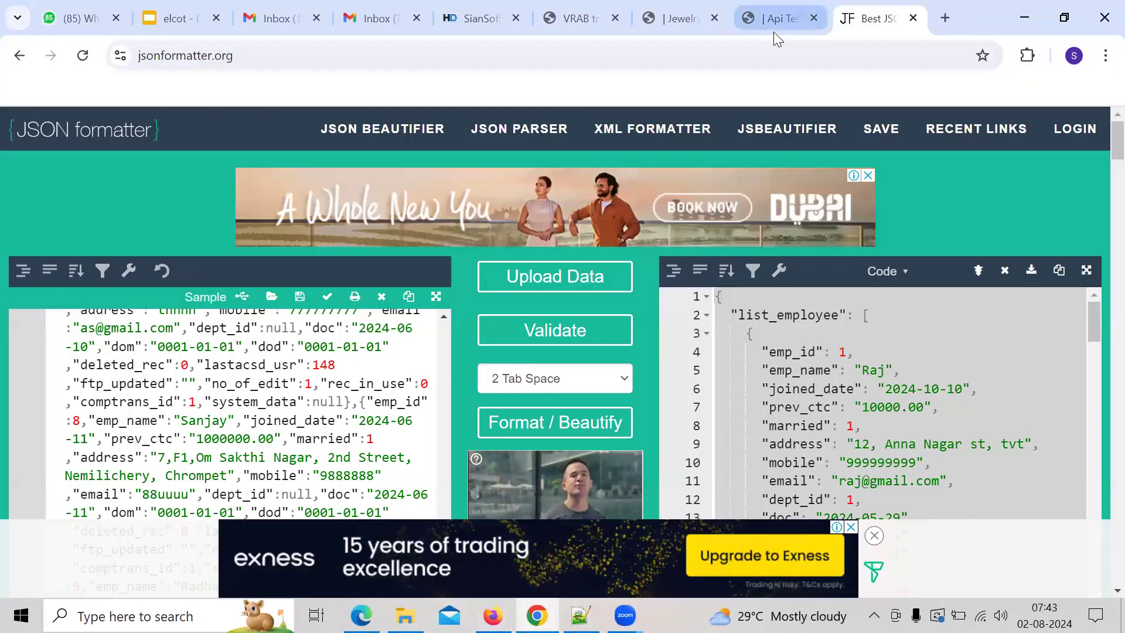
left_click(773, 34)
left_click(462, 419)
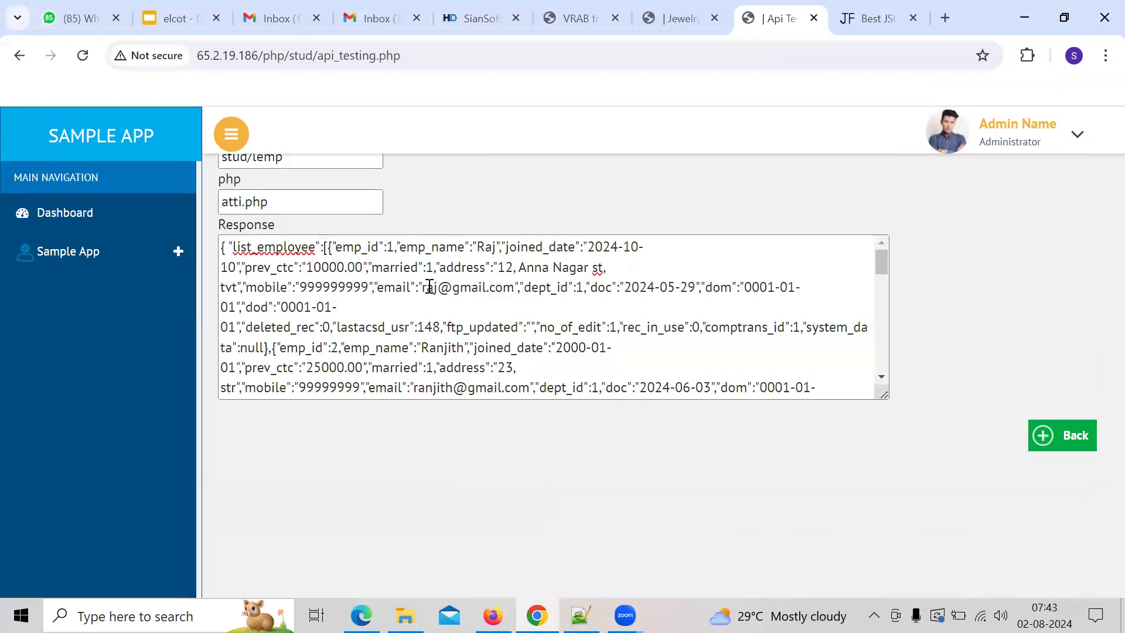
- Set upper_lmt to 3 in the Post JSON and start a new line after it for another parameter
scroll(429, 287, "up", 5)
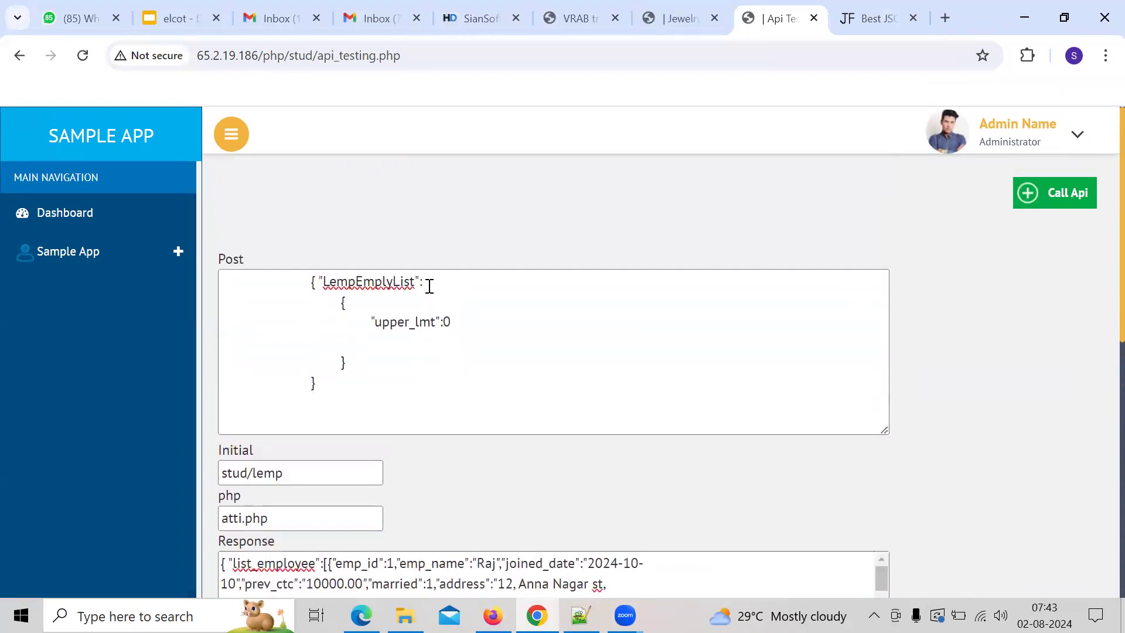
left_click(463, 317)
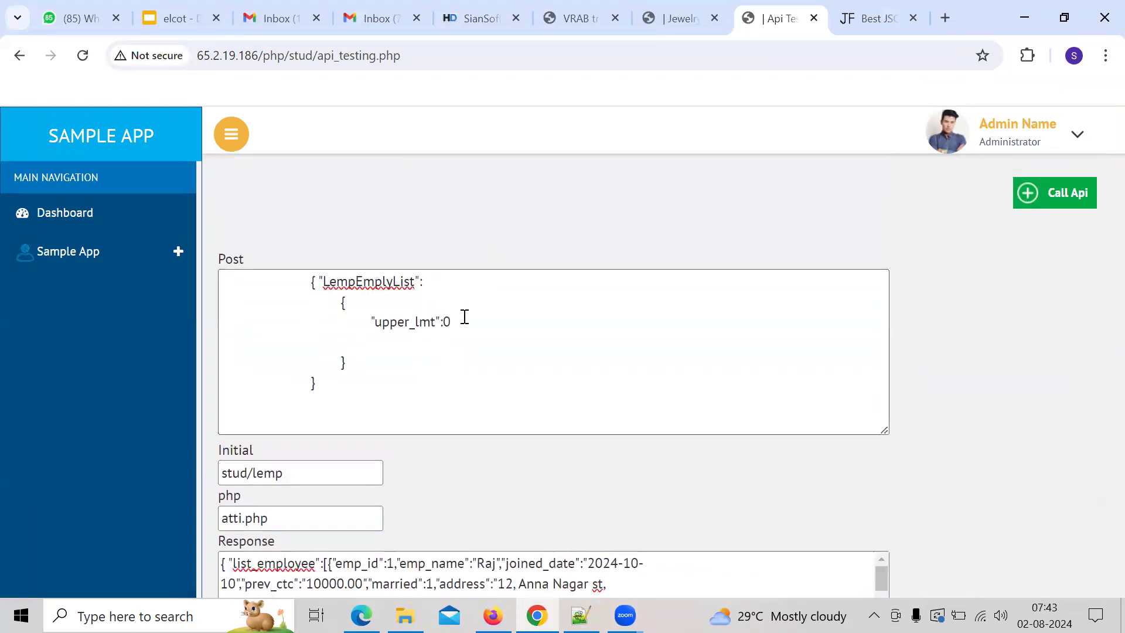
key("BackSpace")
type("3,")
key("Return")
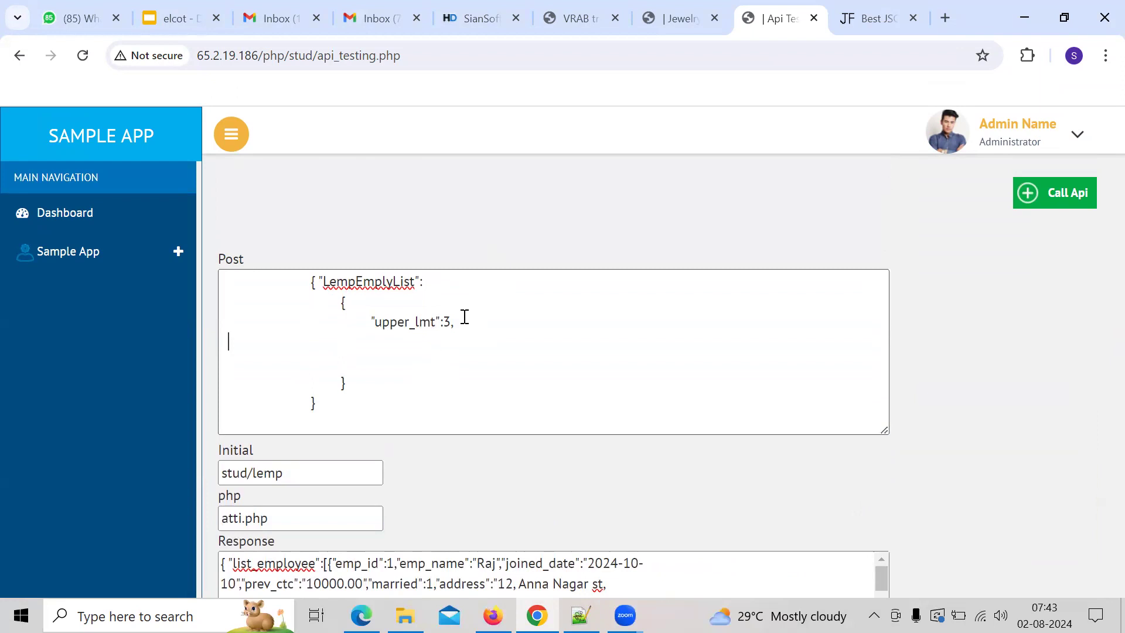
- Add the parameter "lower_lmt" with the value 0 below upper_lmt in the Post JSON
type("\"\"")
type("lower")
type("_lm")
key("BackSpace")
key("BackSpace")
type("lmt")
key("Right")
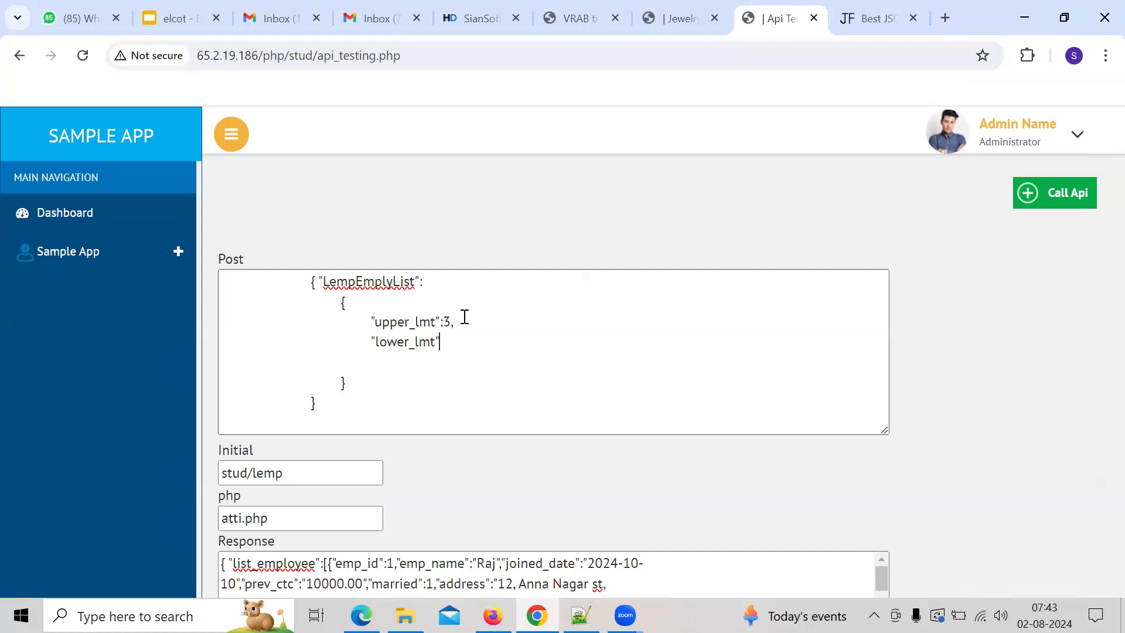
type(":0")
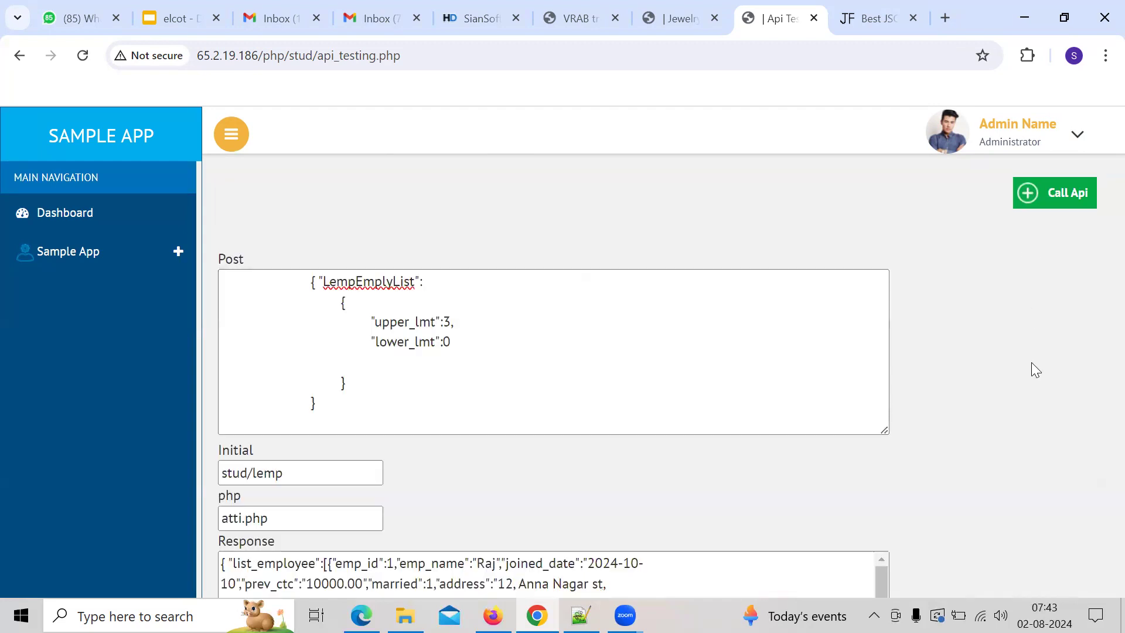
- Call the API with the edited request, copy the whole response and go to the JSON formatter page
scroll(1035, 369, "down", 3)
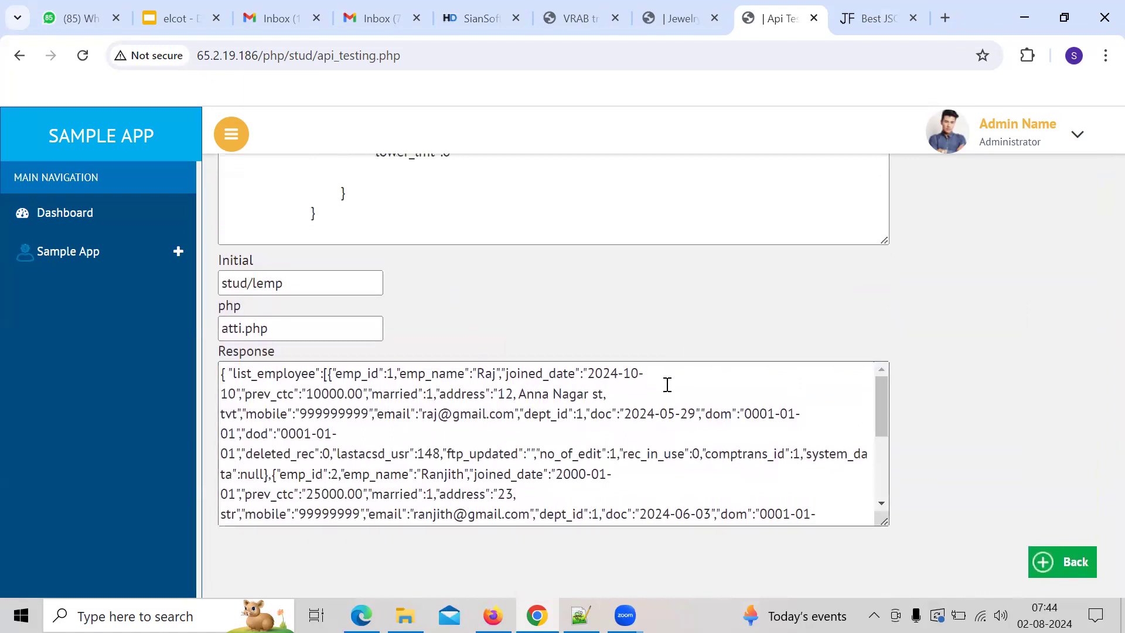
key("ctrl+a")
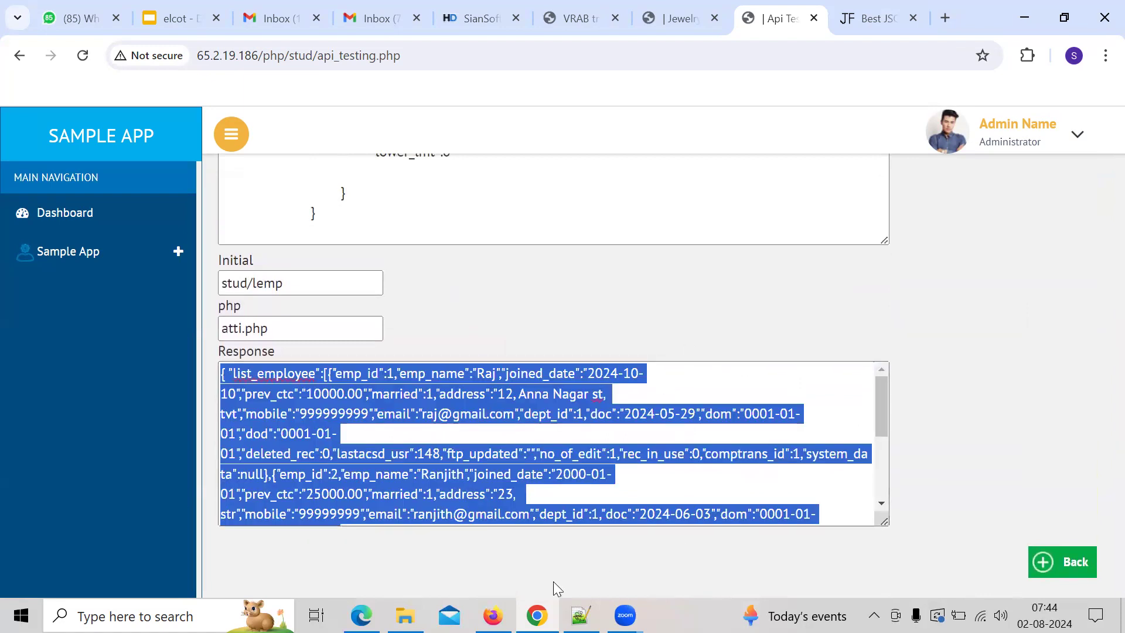
mouse_move(537, 615)
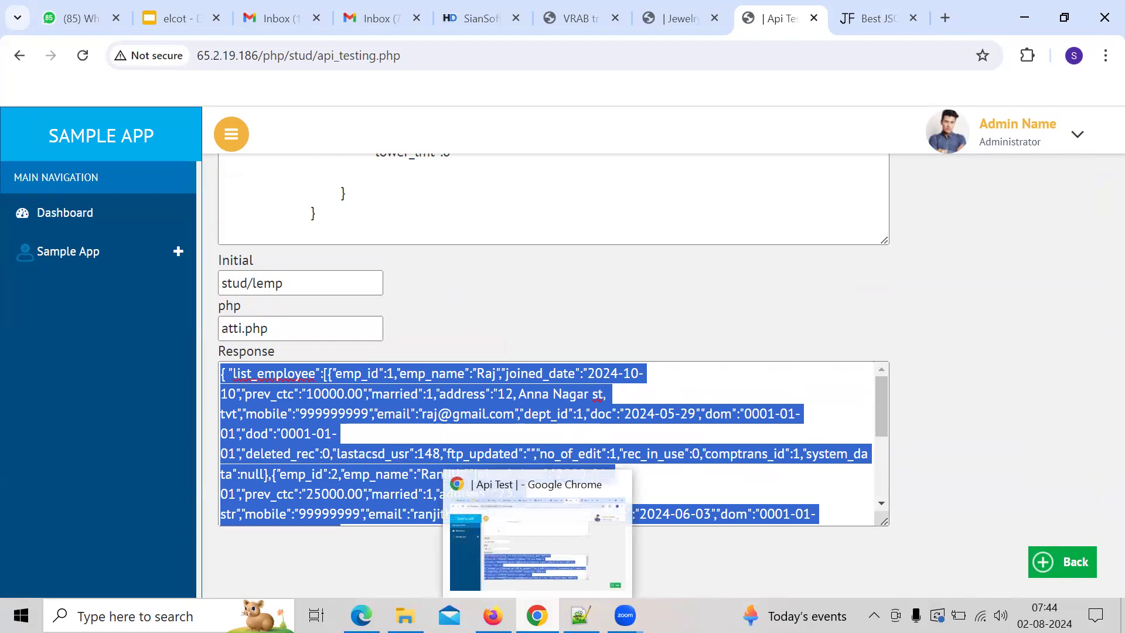
left_click(862, 23)
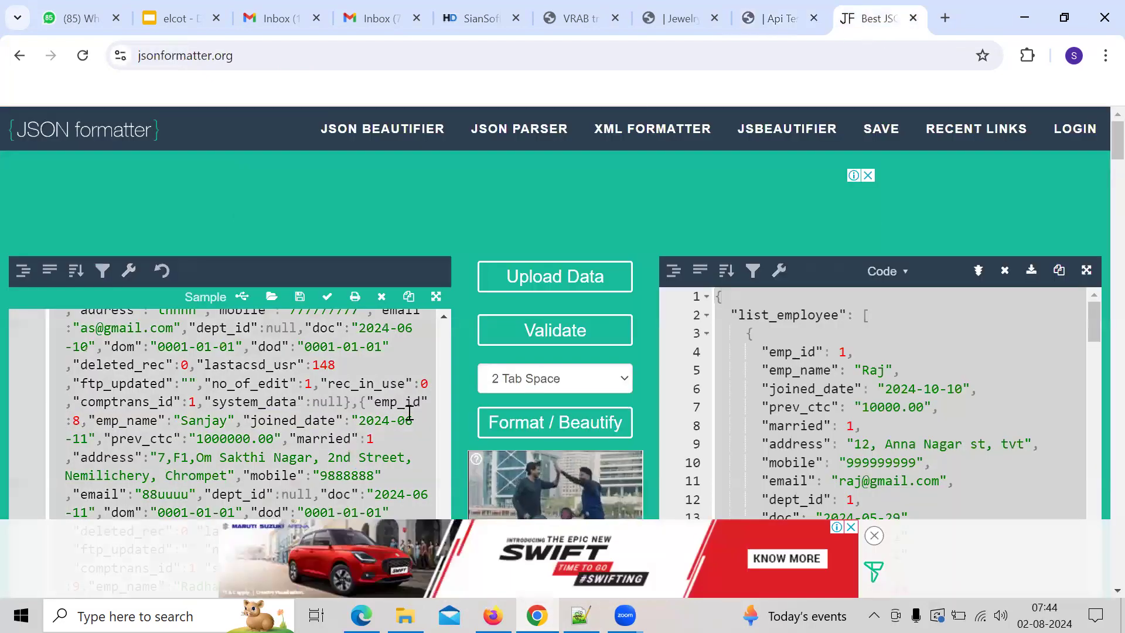
- Replace the formatter's input with the new response, beautify it and copy the whole formatted output
key("ctrl+a")
key("Delete")
key("ctrl+v")
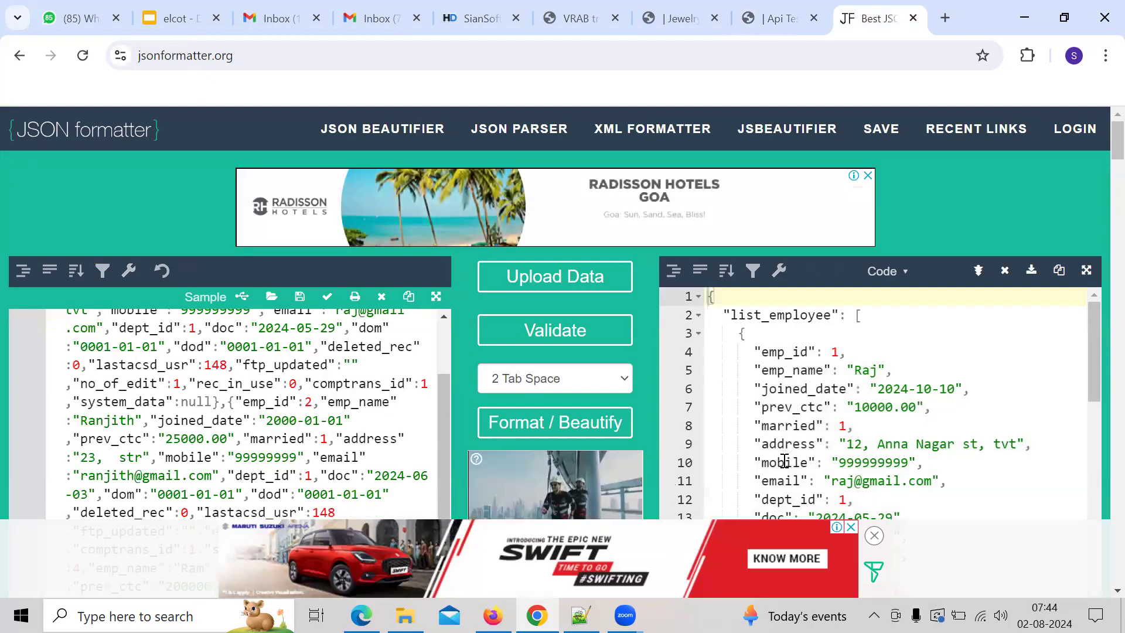
key("ctrl+a")
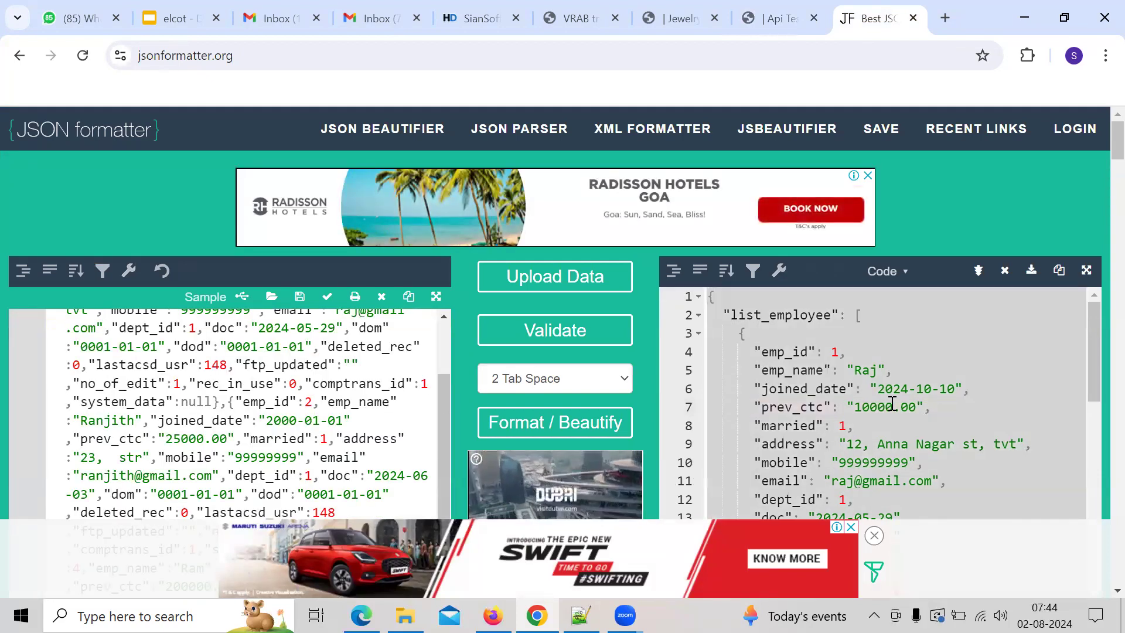
- Switch to Notepad++ and paste the newly formatted response into another new document
left_click(580, 615)
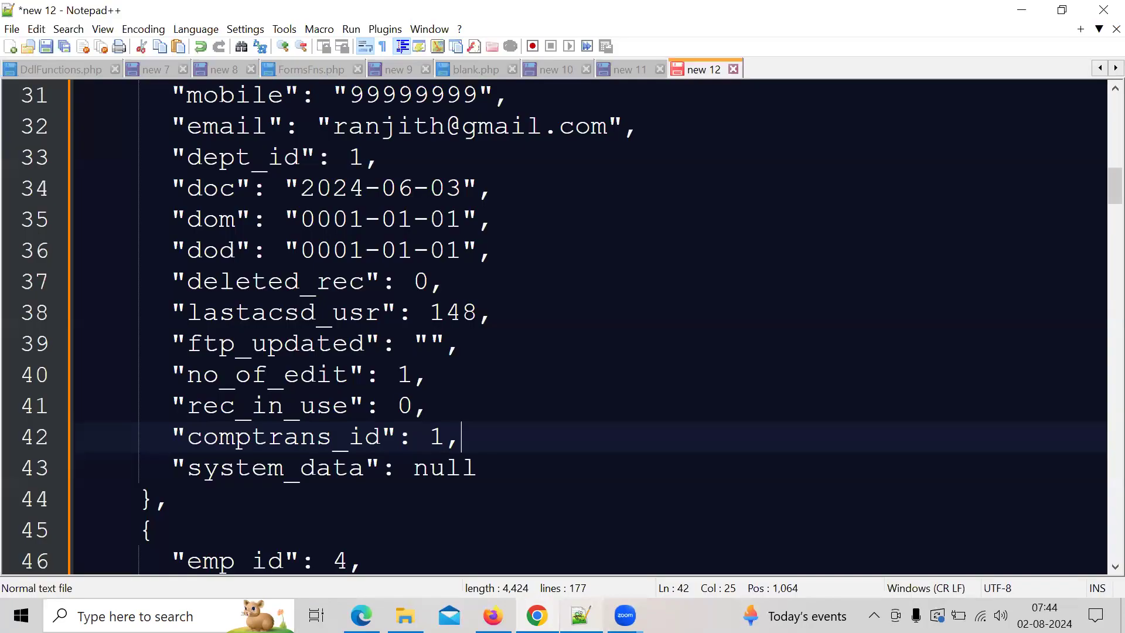
key("ctrl+n")
key("ctrl+v")
- Read through the limited response in the new document, from the first list_employee record down to the ErrorTbl section
key("Up")
key("Up")
key("Up")
key("Up")
key("Up")
key("Up")
key("Up")
key("Up")
key("Up")
key("Up")
key("Up")
key("Up")
key("Up")
key("Up")
key("Up")
key("Up")
key("Up")
key("Up")
key("Up")
key("Up")
key("Up")
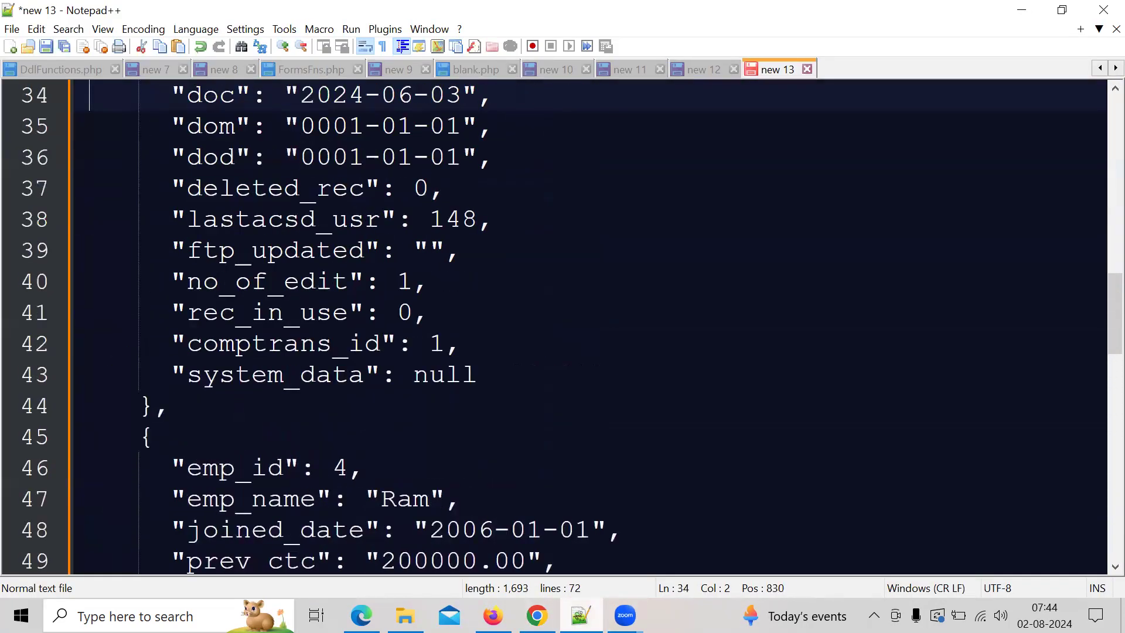
key("ctrl+Home")
key("Down")
key("Down")
key("Down")
key("Down")
key("Down")
key("Down")
key("Down")
key("Down")
key("ctrl+Home")
key("Down")
key("Down")
key("Down")
key("Down")
key("Down")
key("Down")
key("Down")
key("Down")
key("Down")
key("Down")
key("Down")
key("Down")
key("Down")
key("Down")
key("Down")
key("Down")
key("Down")
key("Down")
key("Down")
key("Down")
key("Down")
key("Down")
key("Down")
key("Down")
key("Down")
key("Down")
key("Down")
key("Down")
key("Down")
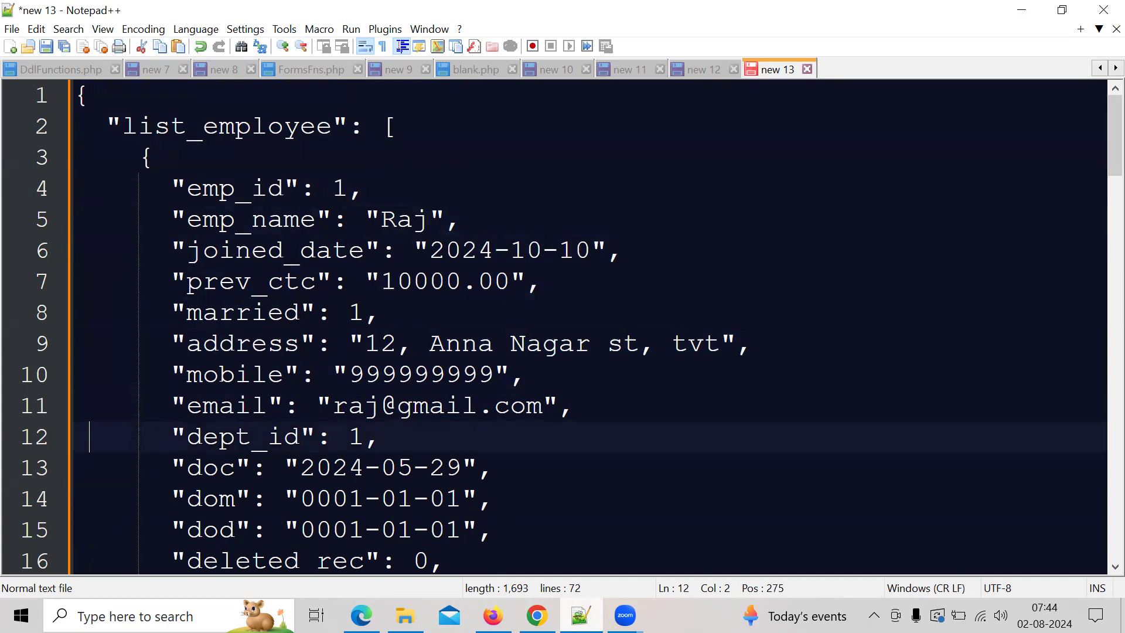
key("Down")
key("Down")
key("Down")
key("Down")
key("Down")
key("Down")
key("Down")
key("Down")
key("Down")
key("Down")
key("Down")
key("Down")
key("Down")
key("Down")
key("Down")
key("Down")
key("Down")
key("Down")
key("Down")
key("Down")
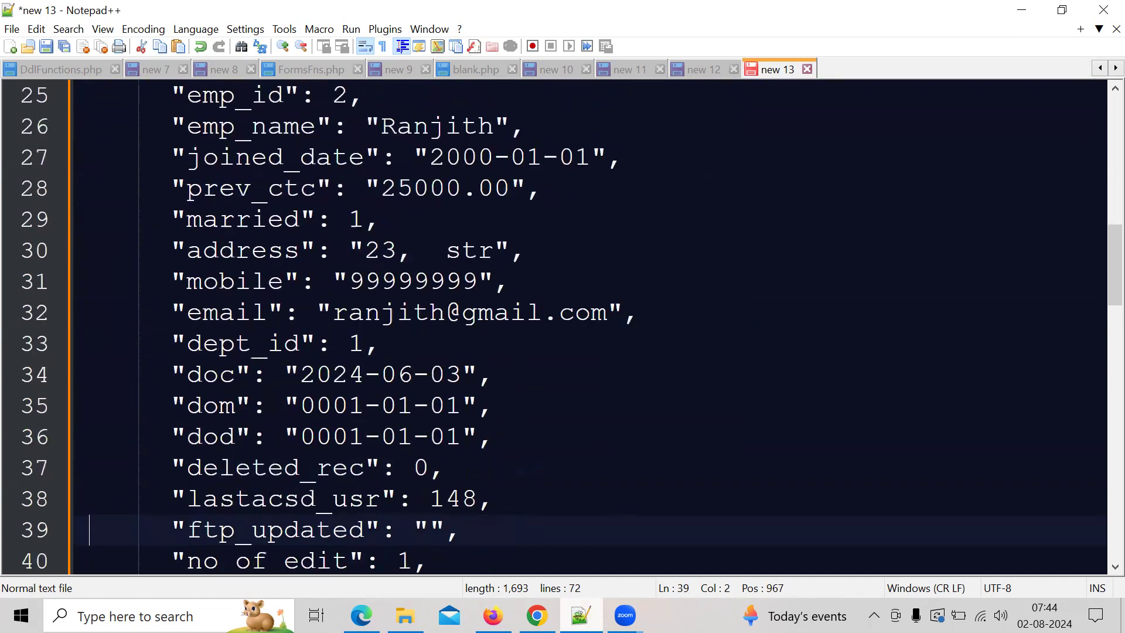
key("Down")
key("Down")
key("Down")
key("Down")
key("Down")
key("Down")
key("Up")
key("Up")
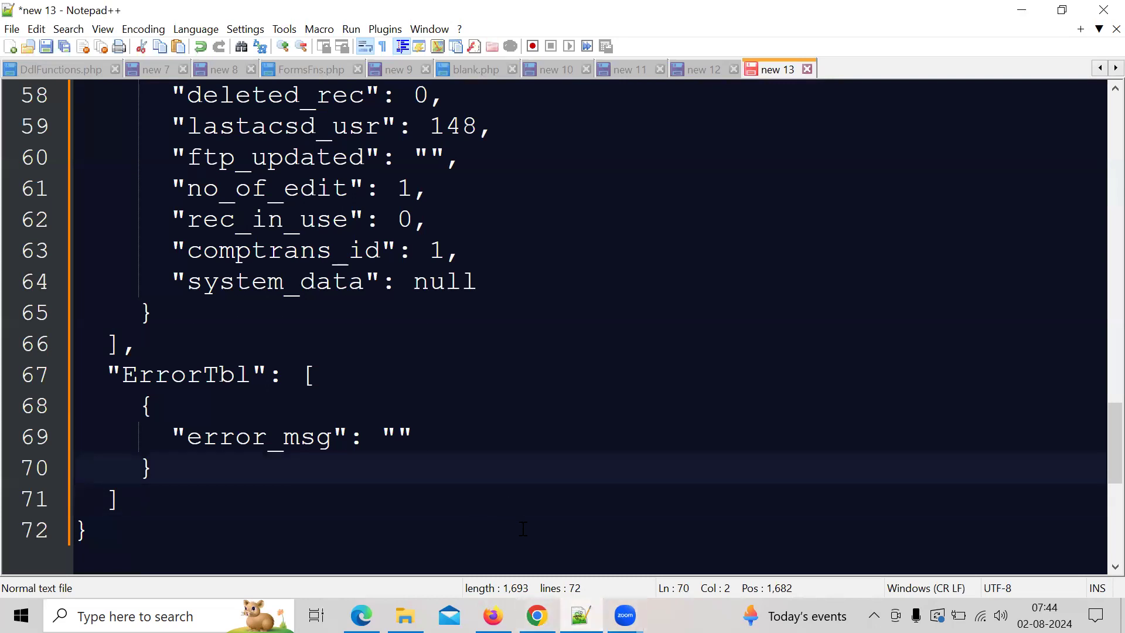
- Check the report's parameters in Firefox, then compare the Post JSON with the response on the API test page in Chrome
left_click(493, 615)
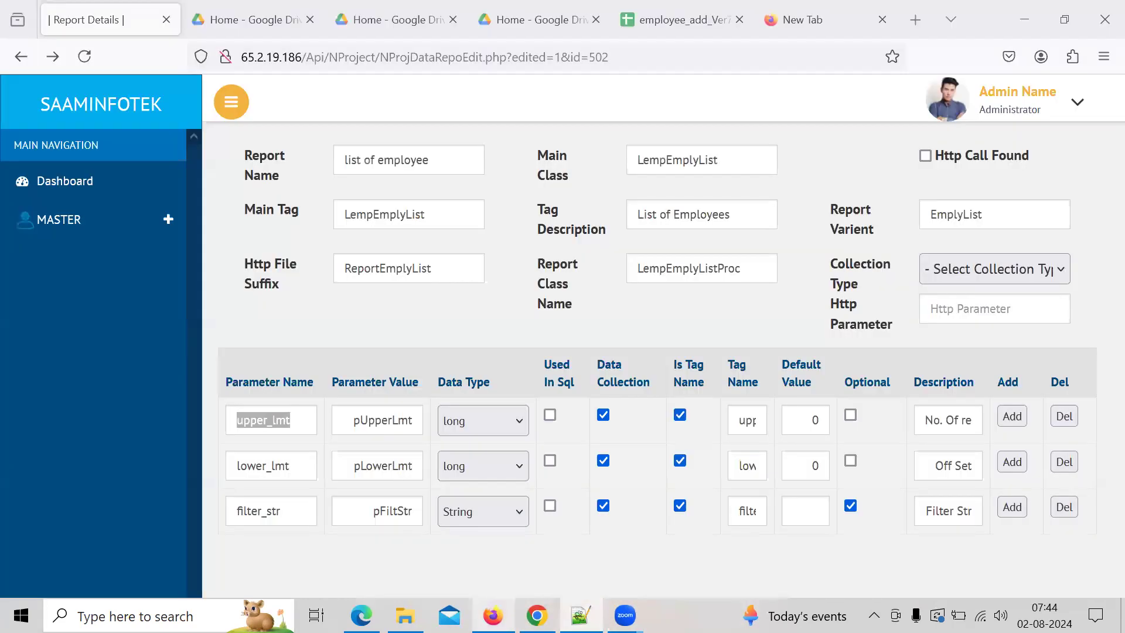
left_click(536, 615)
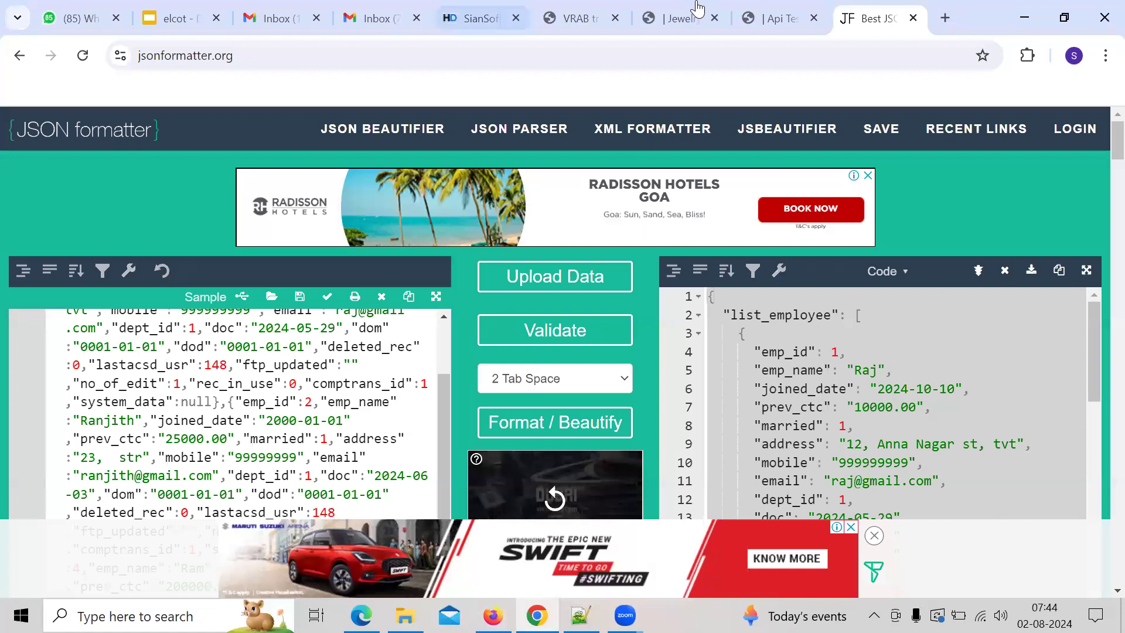
left_click(778, 18)
left_click(542, 291)
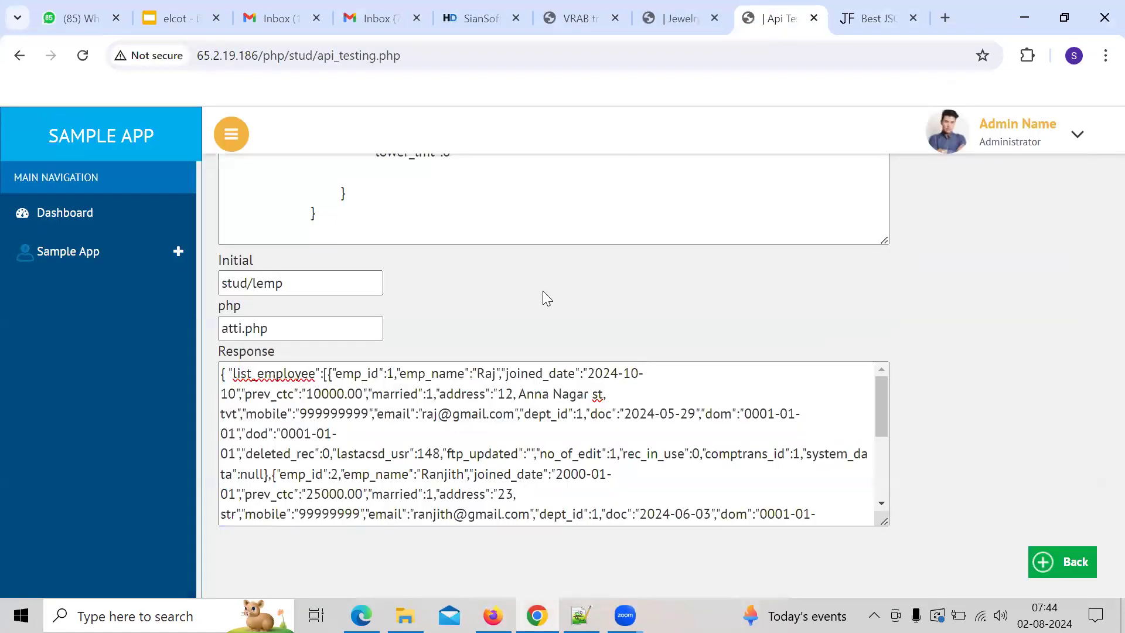
scroll(542, 291, "up", 3)
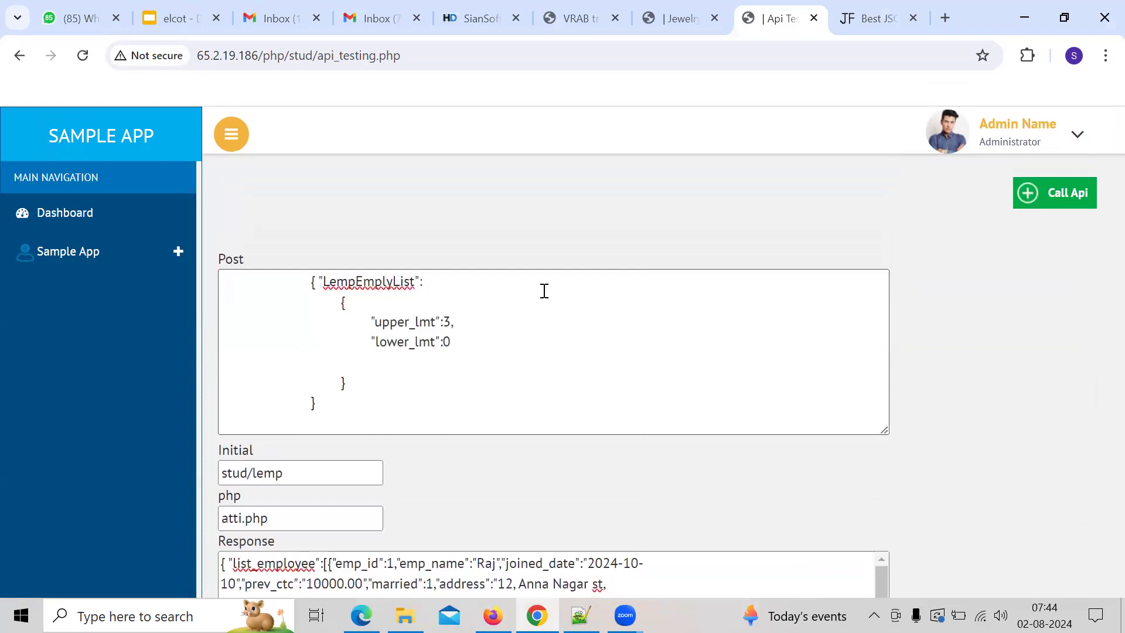
scroll(544, 291, "down", 6)
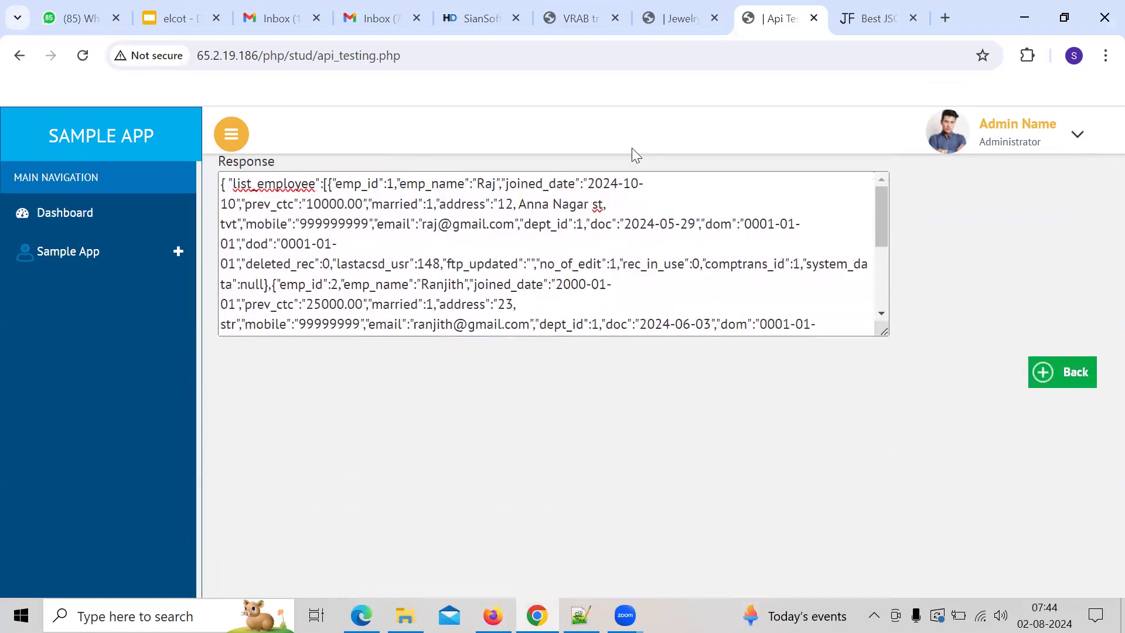
- Switch to Firefox, search Google Drive for "form" and open FormJsonGeneratingWithMacros_Ver7.2.9.xlsx
left_click(493, 615)
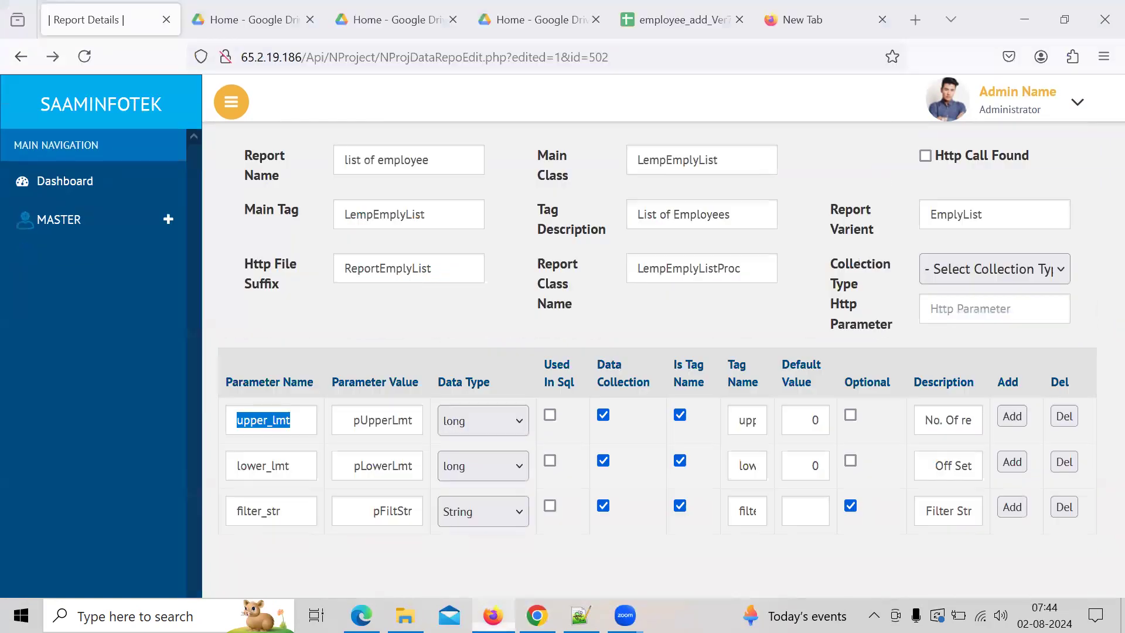
left_click(658, 21)
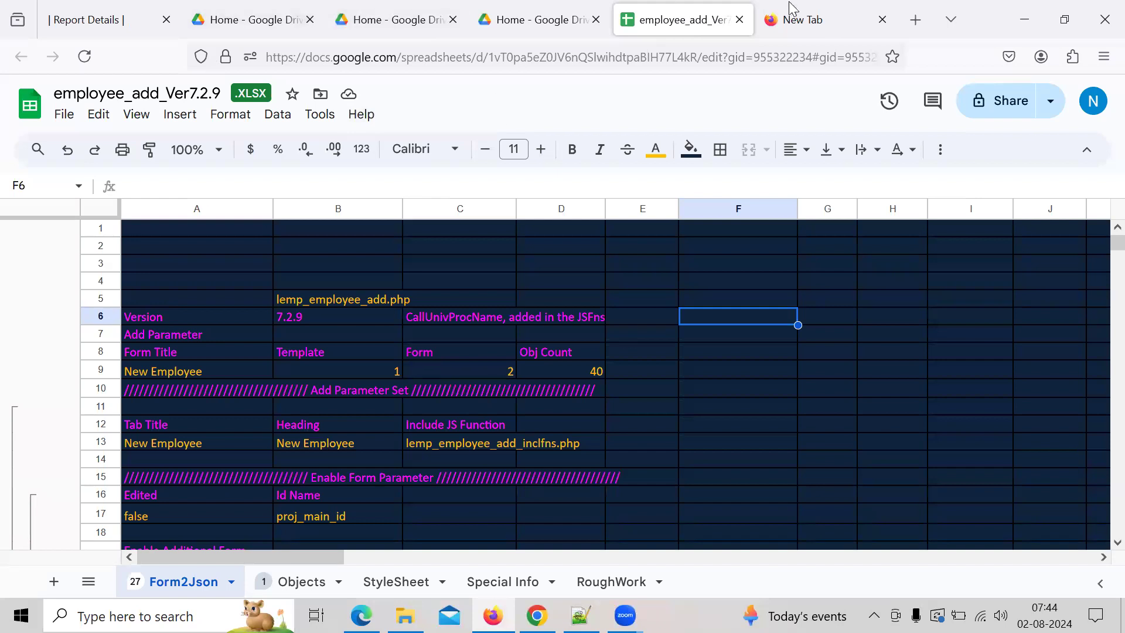
left_click(554, 24)
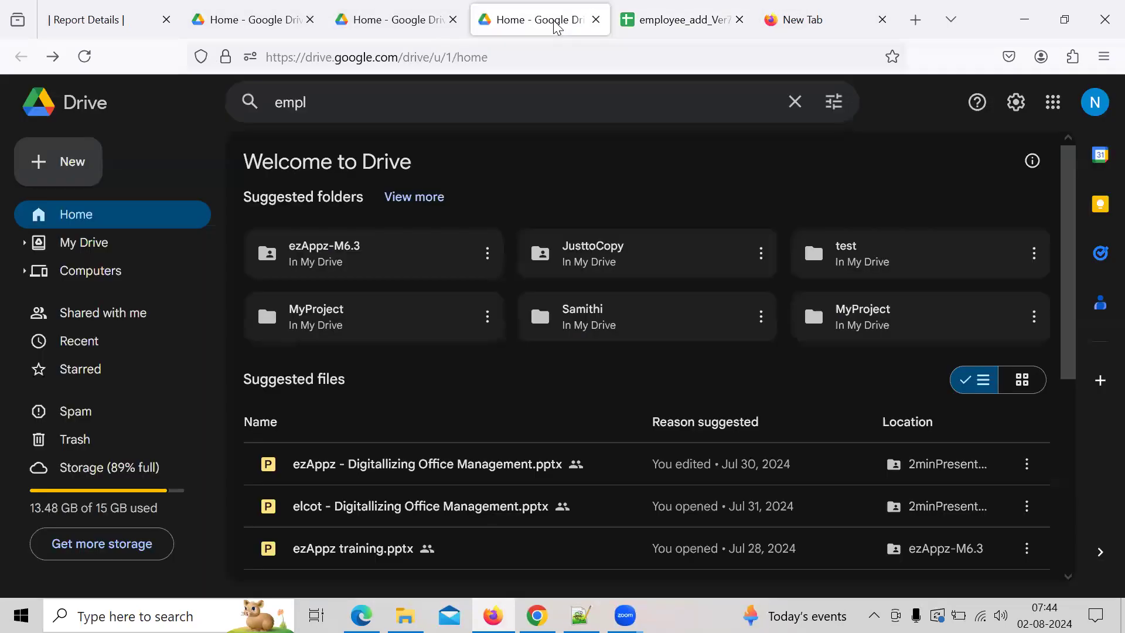
left_click(432, 21)
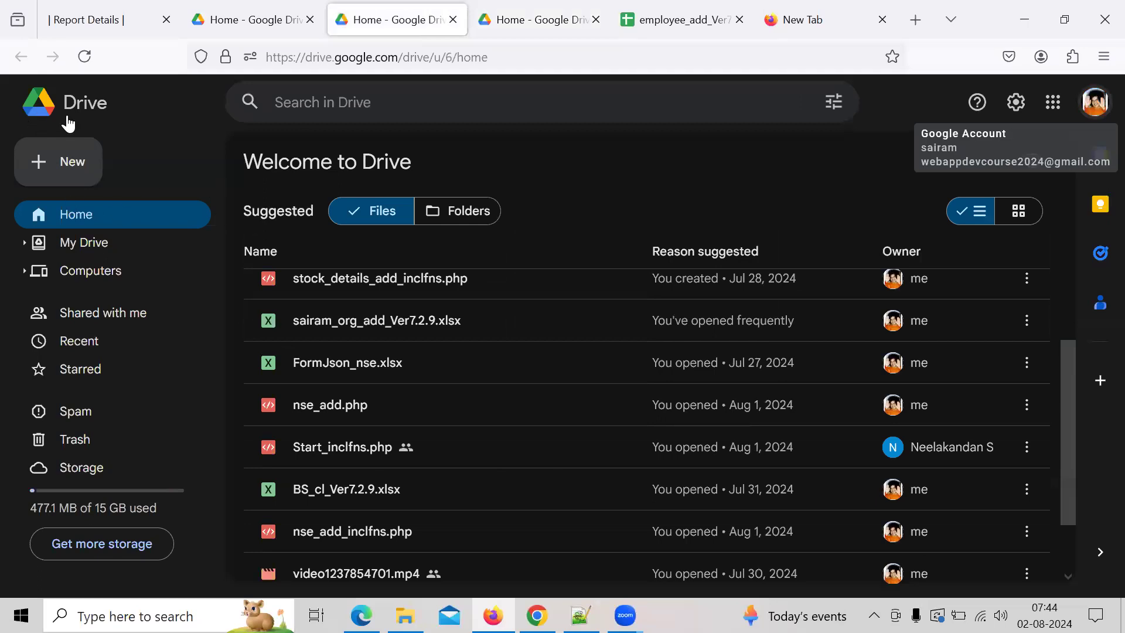
left_click(404, 103)
type("form")
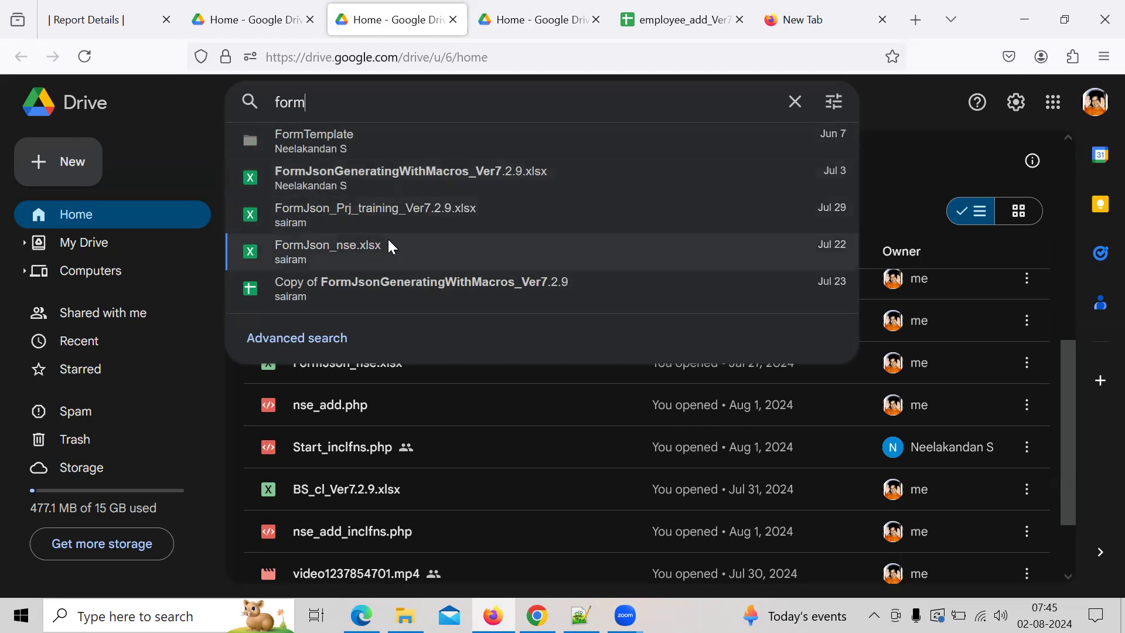
left_click(369, 185)
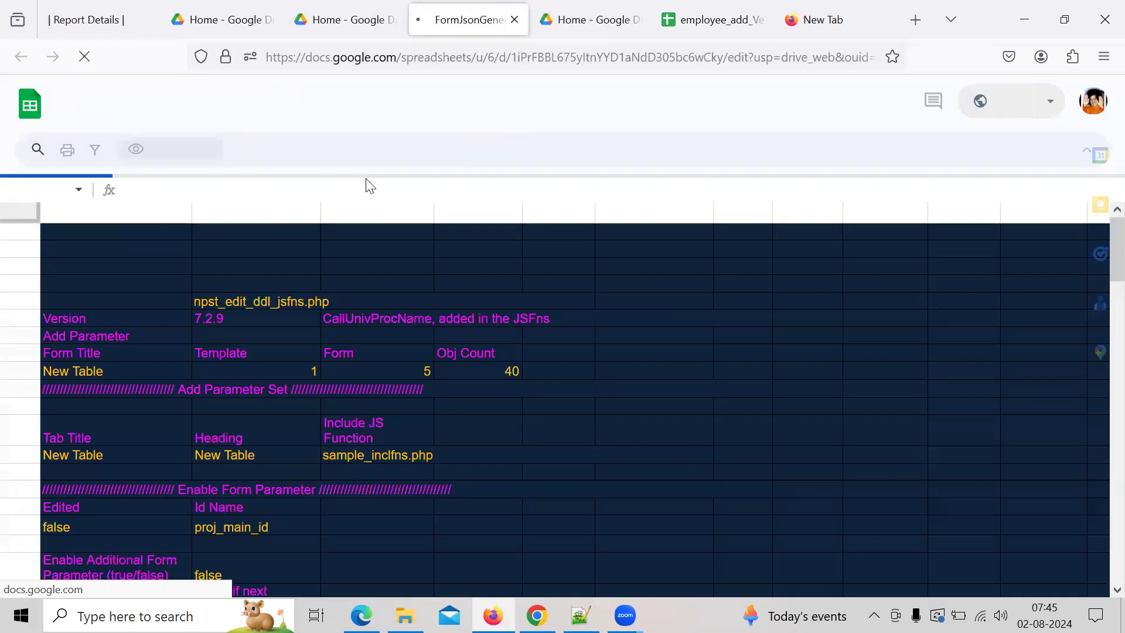
left_click(209, 298)
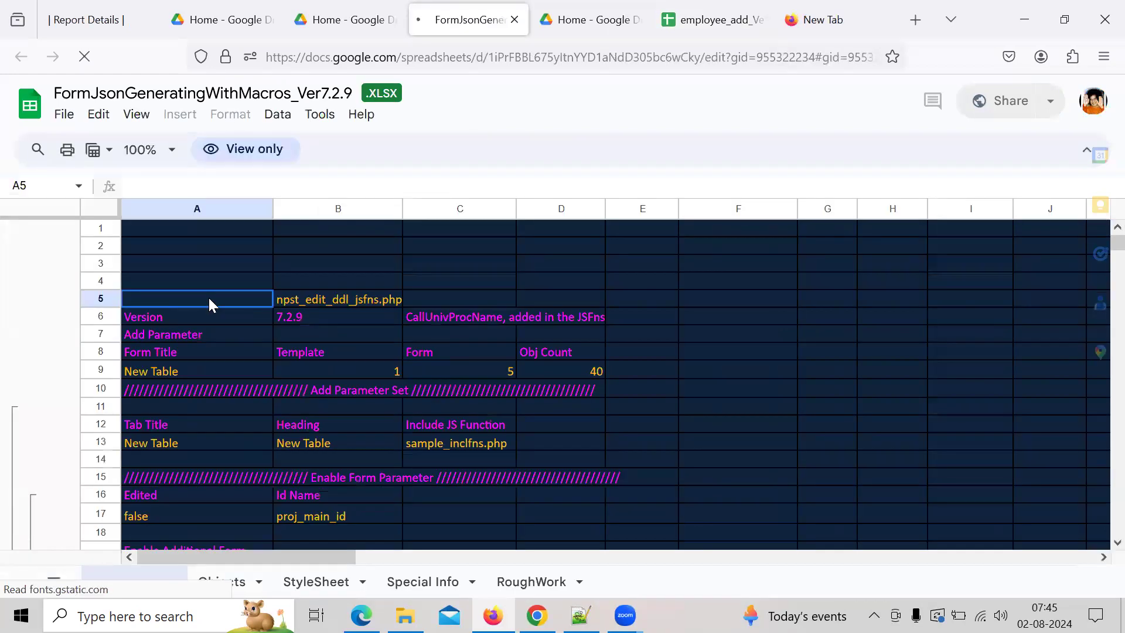
left_click(300, 304)
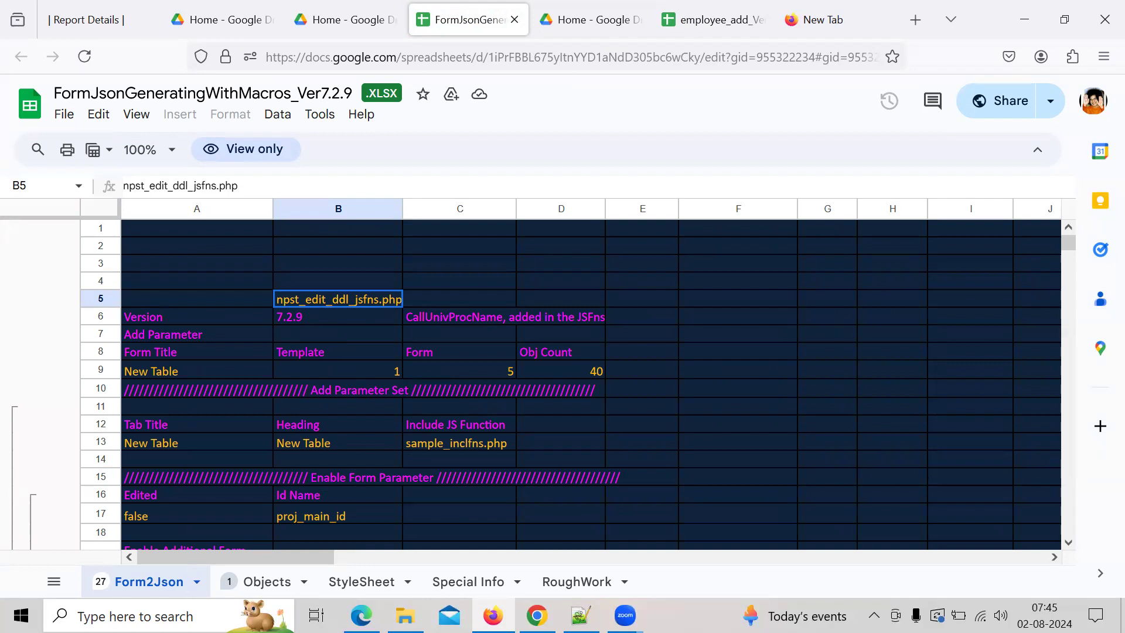
- Start a copy of the FormJsonGeneratingWithMacros spreadsheet and name it empl_grid_Ver7.2.9.xlsx
left_click(63, 117)
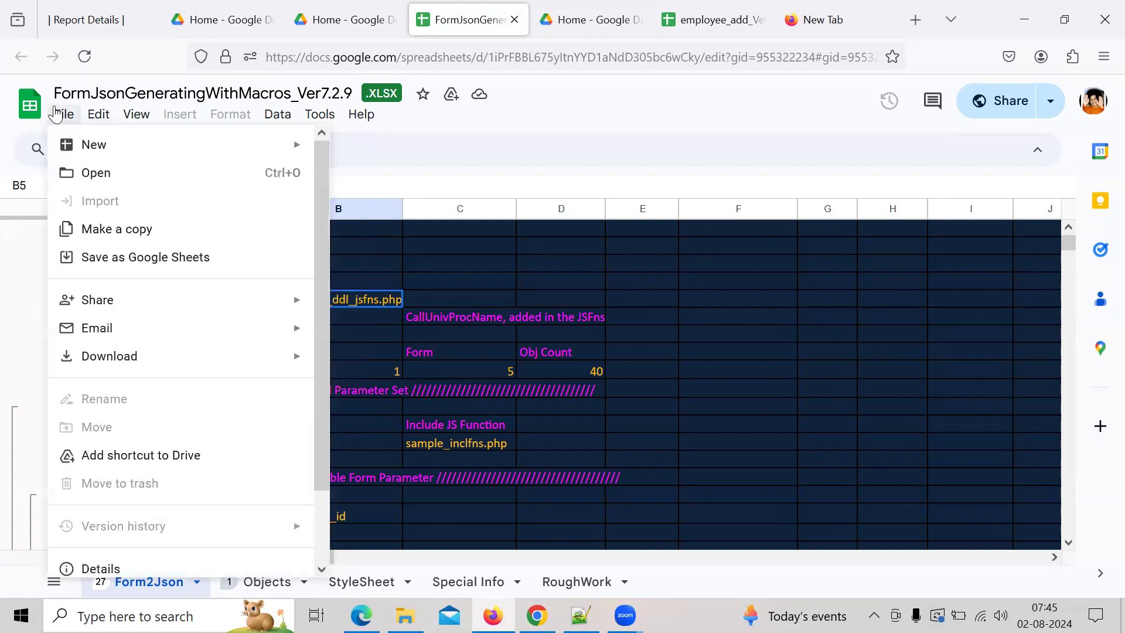
left_click(117, 233)
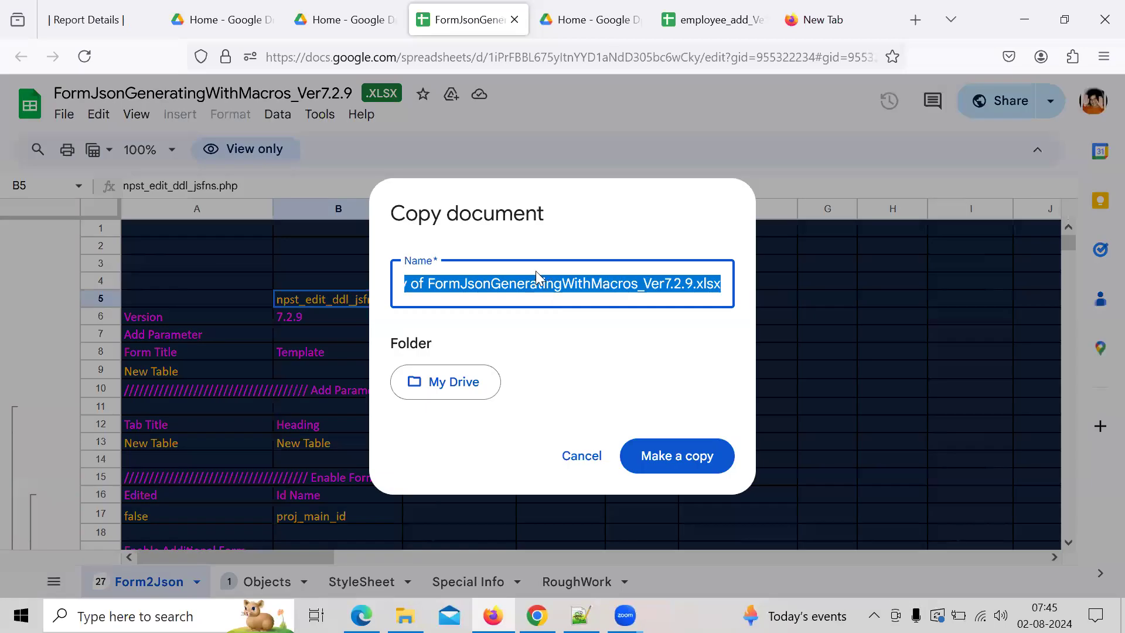
left_click(548, 282)
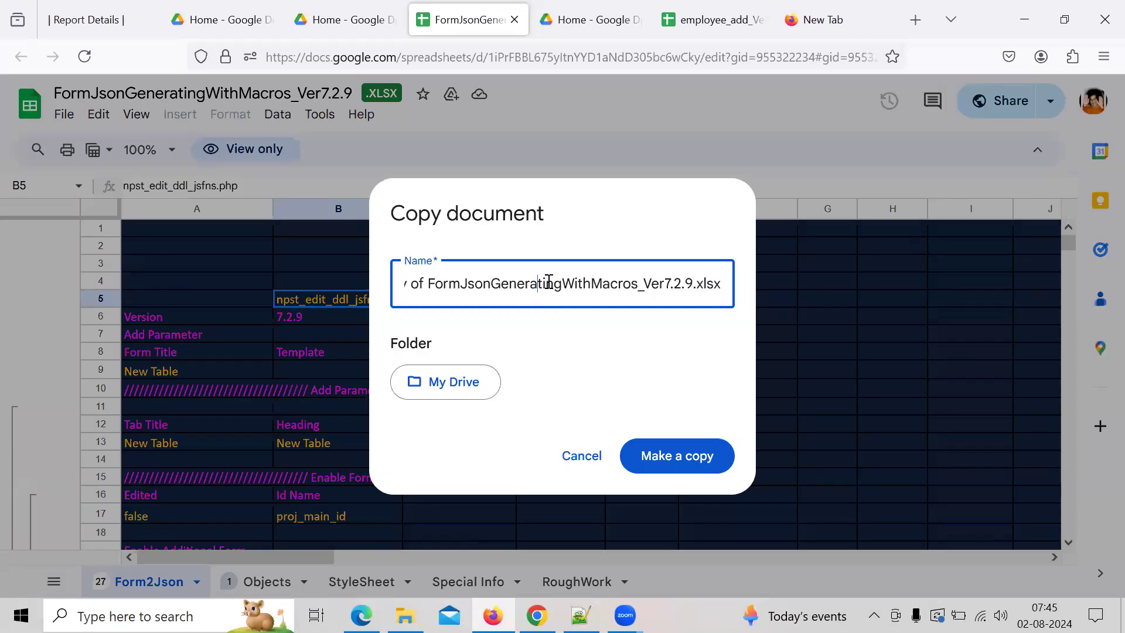
key("Left")
key("Left")
key("Left")
key("Left")
key("Left")
key("Left")
key("shift+Right")
key("shift+Right")
key("shift+Right")
key("shift+Right")
key("shift+Right")
key("shift+Right")
key("shift+Right")
key("shift+Right")
key("shift+Right")
key("shift+Right")
key("shift+Right")
key("shift+Right")
key("shift+Right")
key("shift+Right")
key("shift+Right")
key("shift+Right")
key("shift+Right")
key("shift+Right")
key("shift+Right")
key("shift+Right")
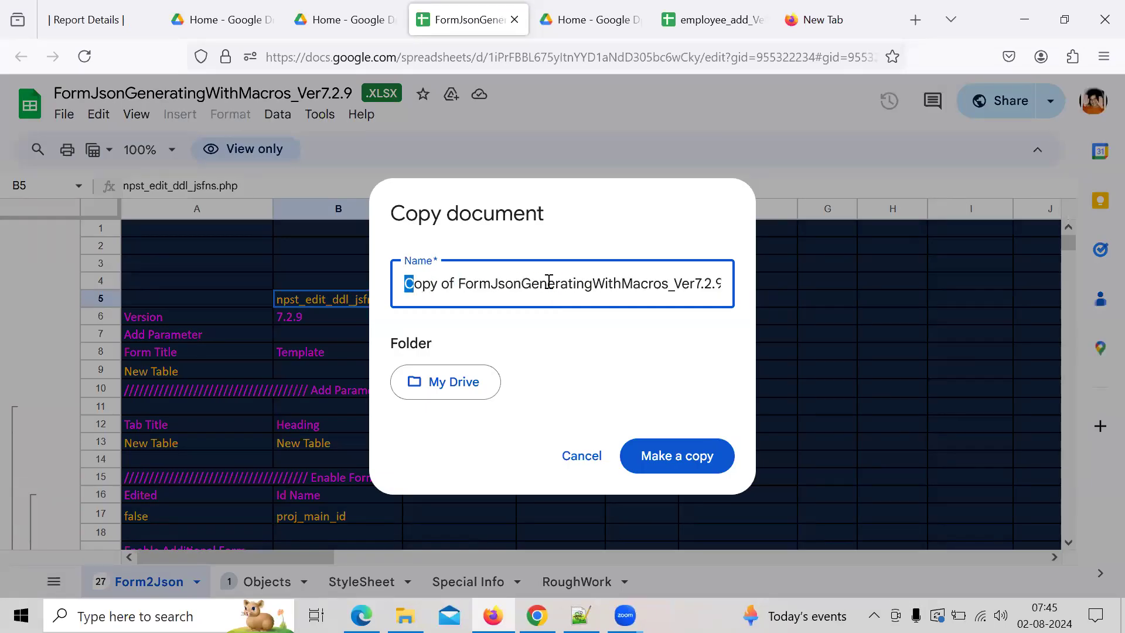
key("shift+Right")
key("shift+Right")
key("shift+Right")
key("shift+Right")
key("shift+Right")
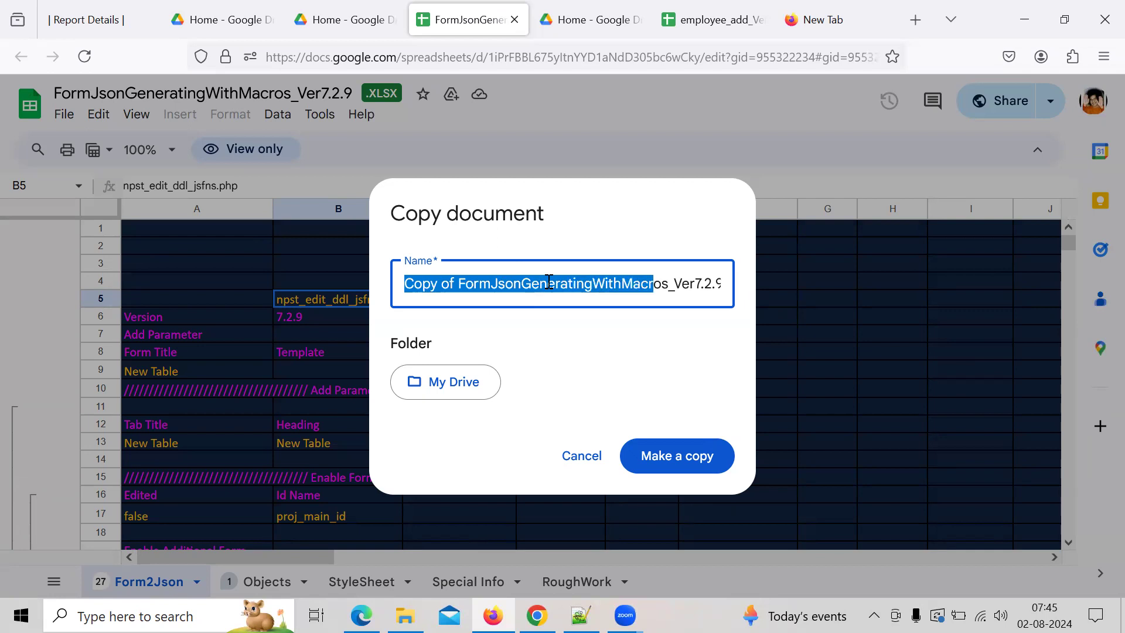
type("empl")
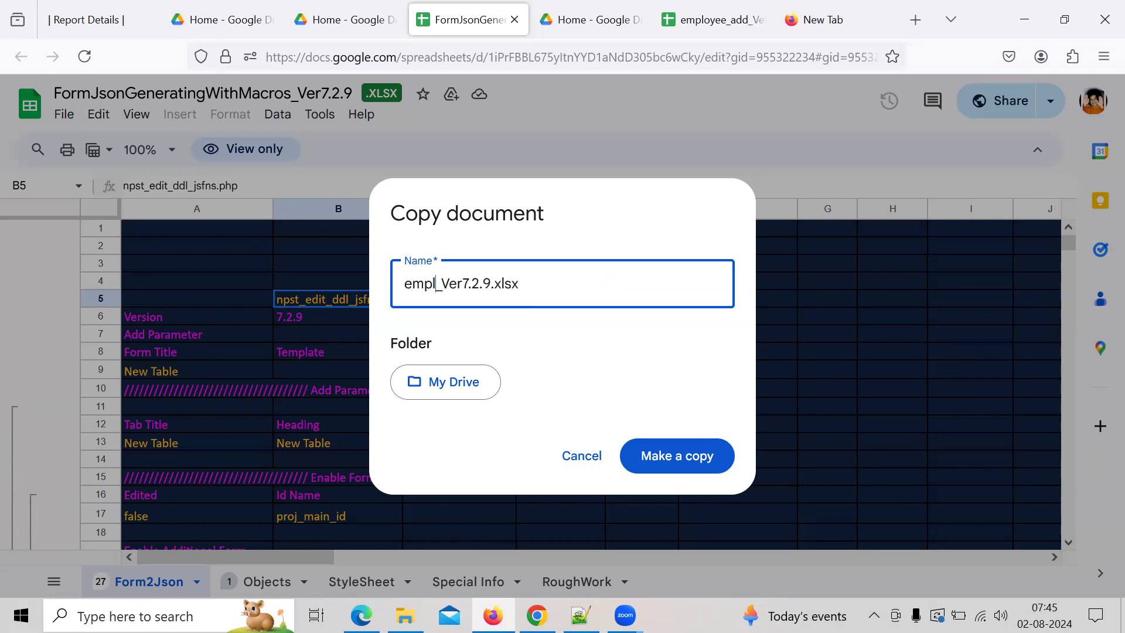
type("_grid")
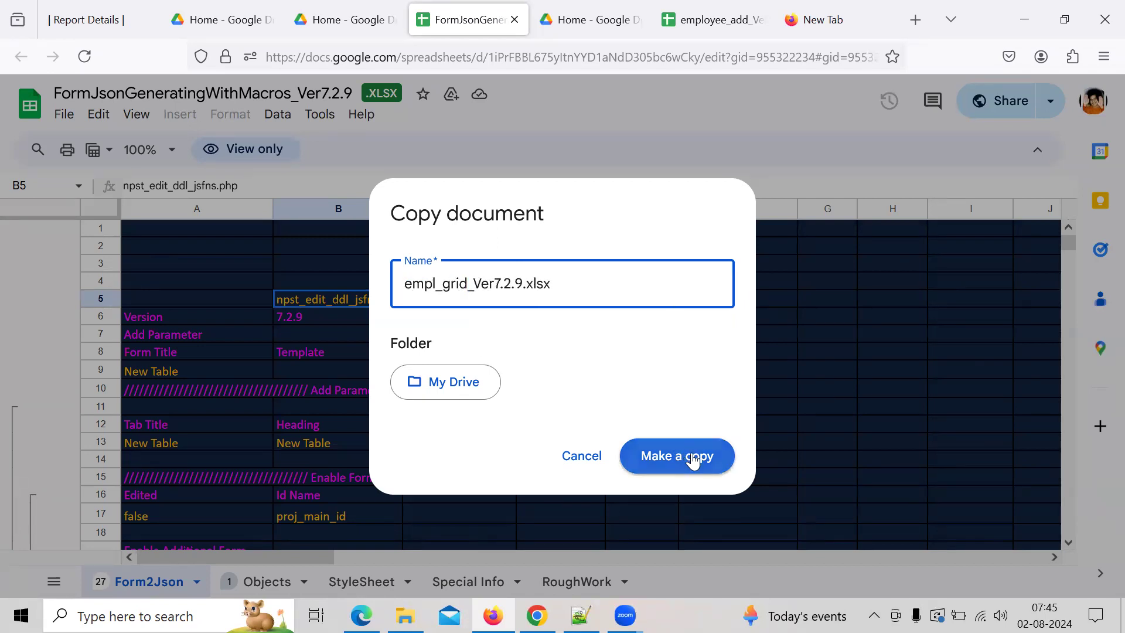
- Create the copy in the Project subfolder that holds the employee_add files, and close the original spreadsheet
left_click(455, 387)
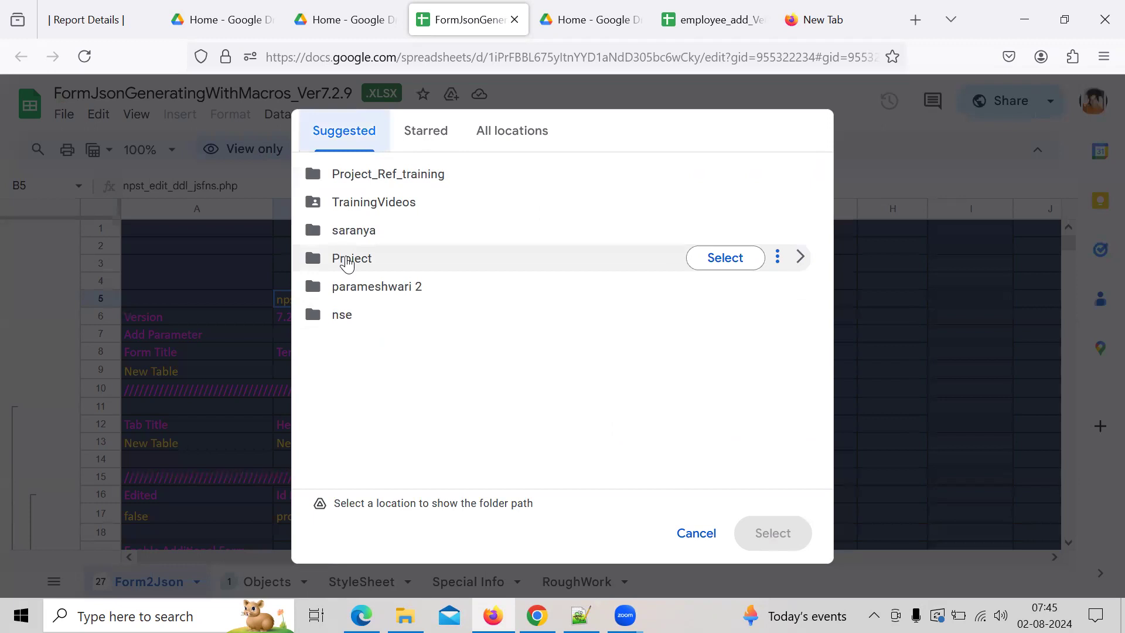
double_click(347, 263)
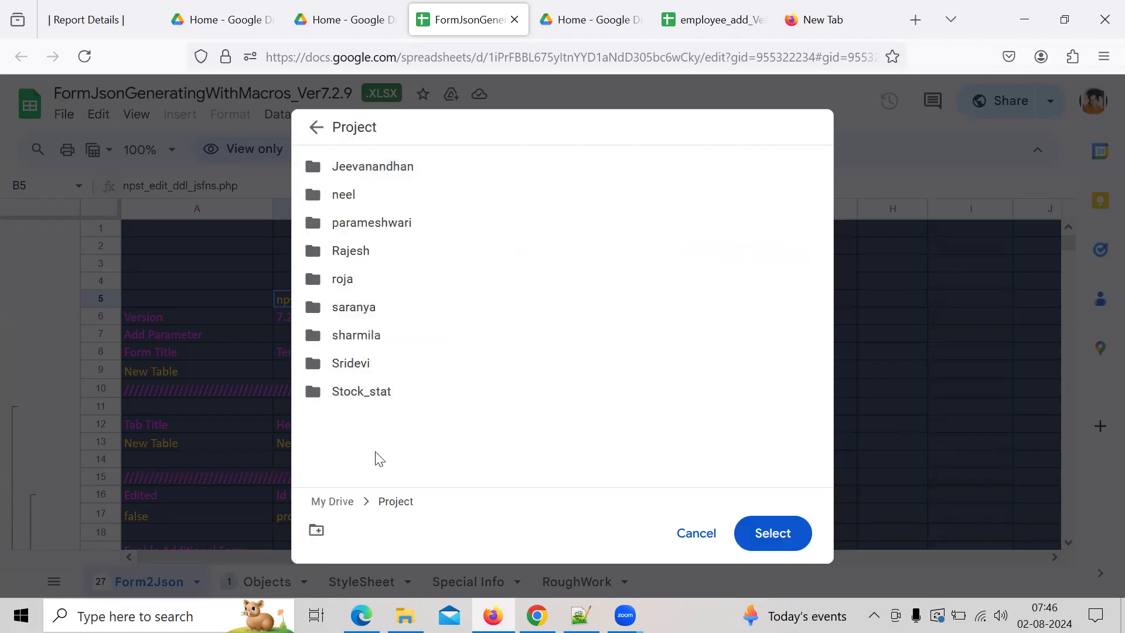
double_click(353, 199)
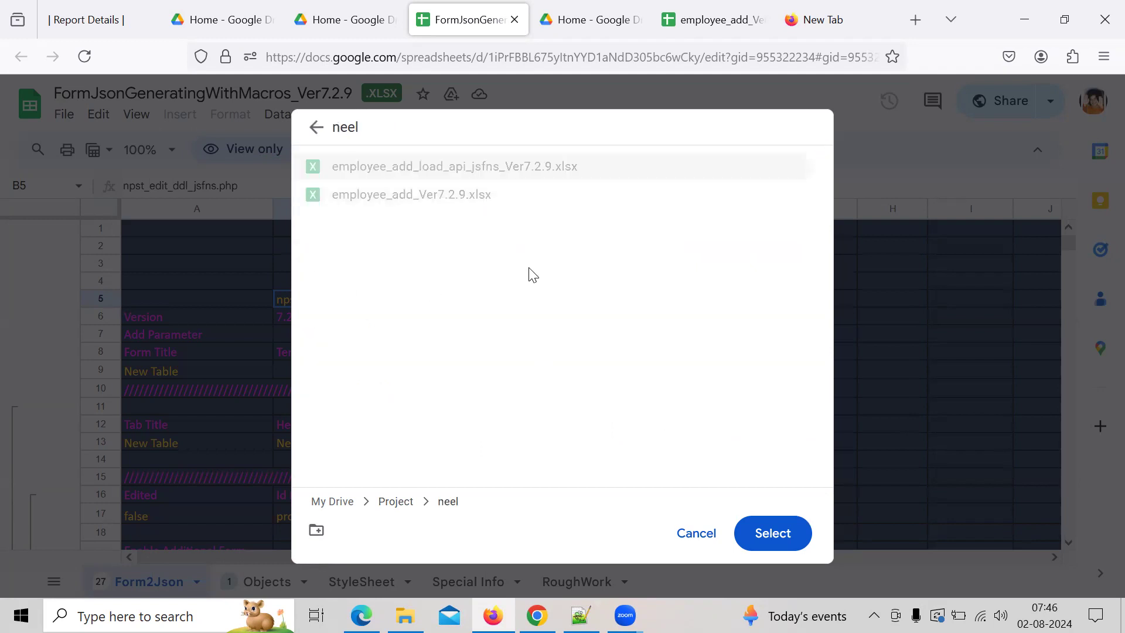
left_click(771, 545)
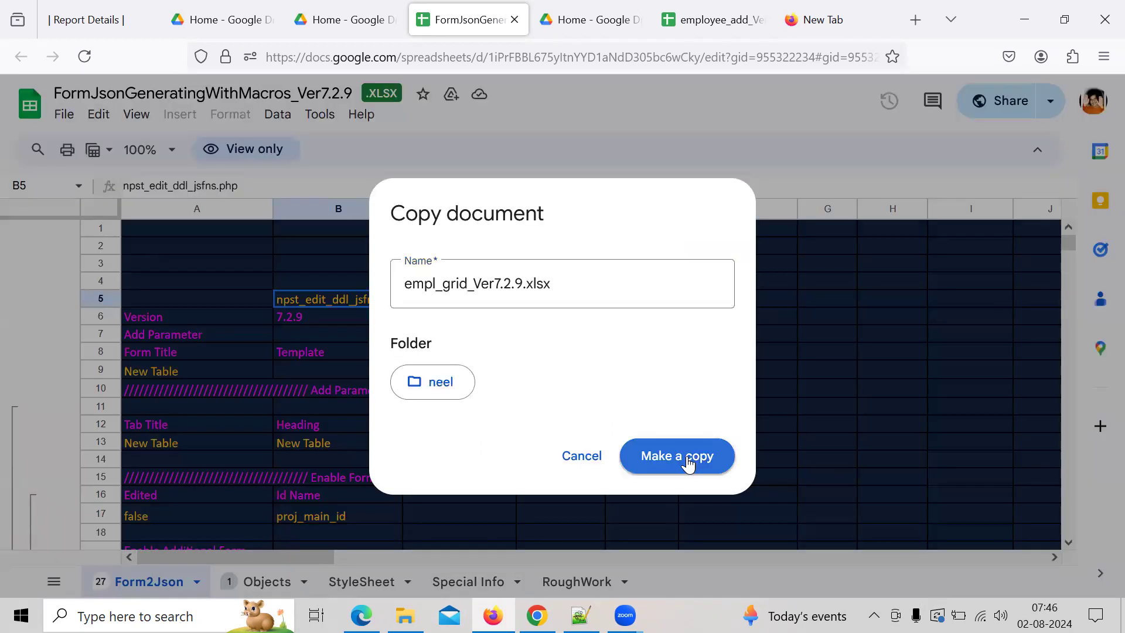
left_click(688, 463)
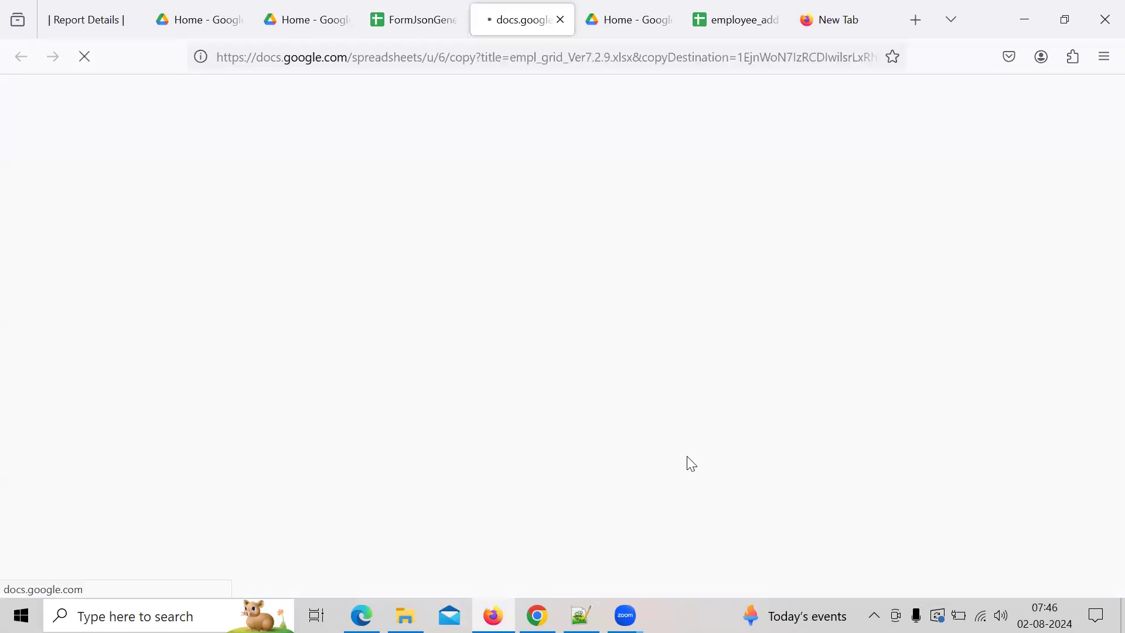
left_click(402, 28)
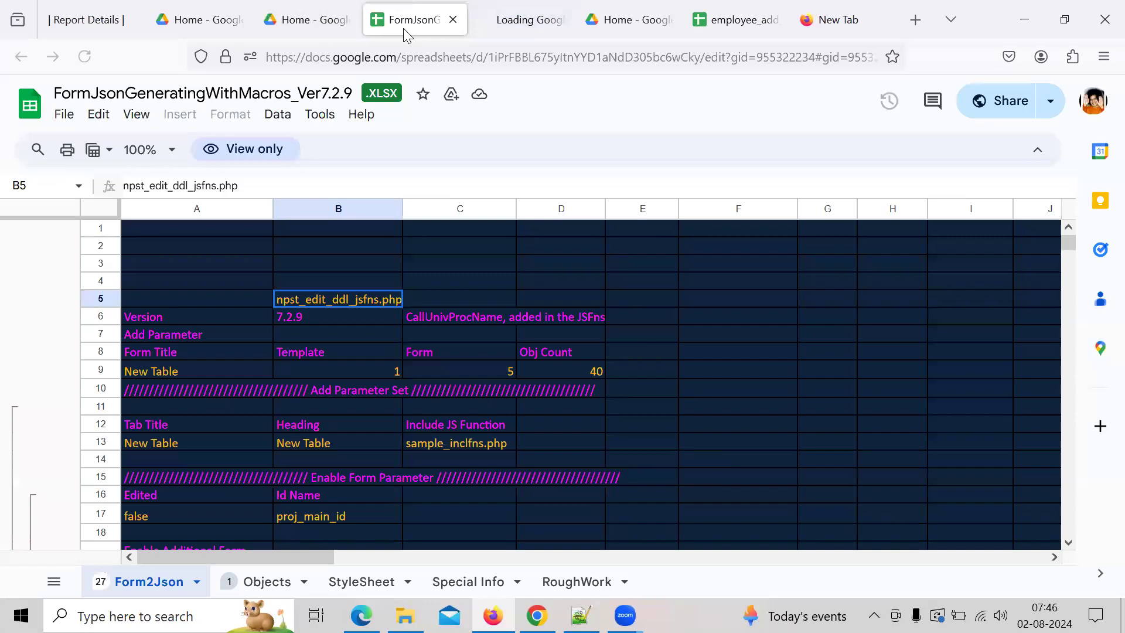
left_click(453, 21)
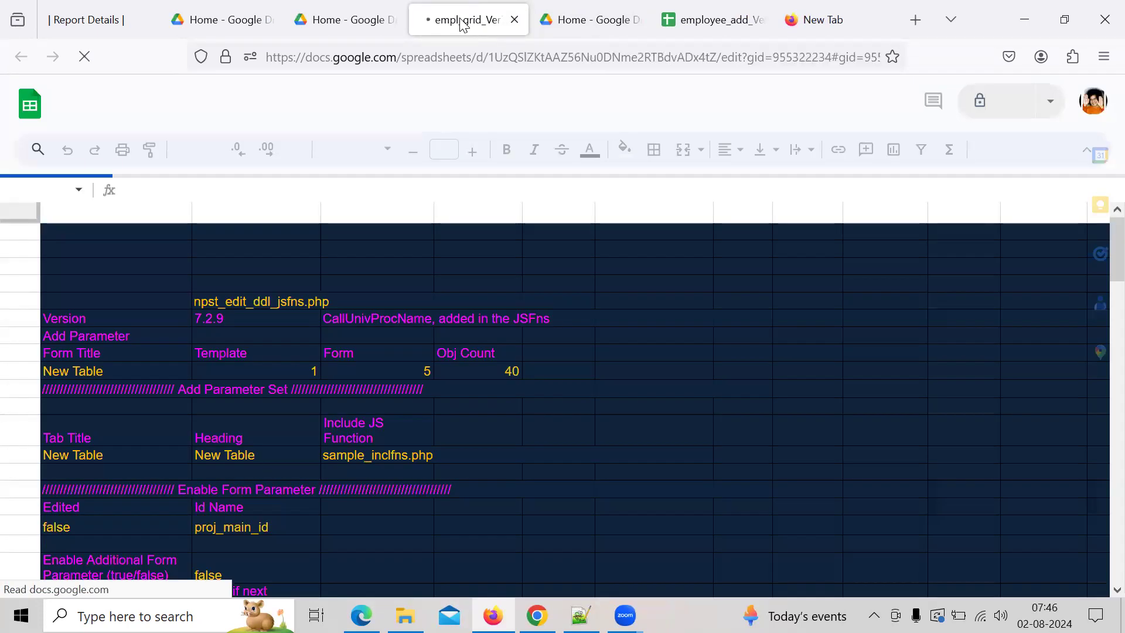
- Replace the PHP file name in cell B5 of the Form2Json sheet with empl_grid.php
left_click(316, 300)
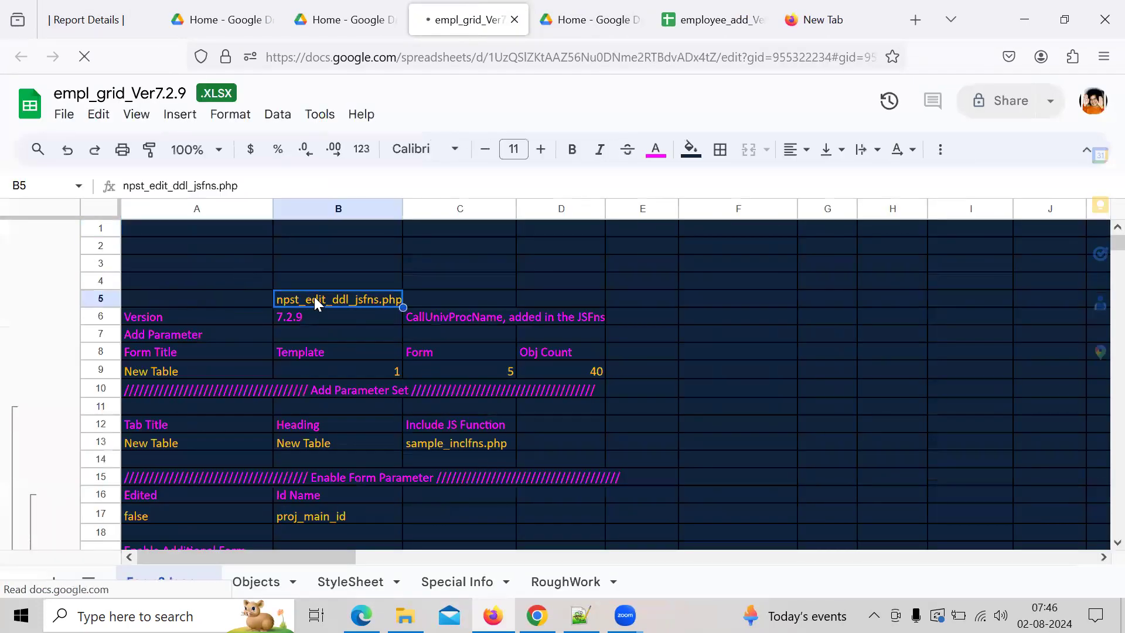
type("empl")
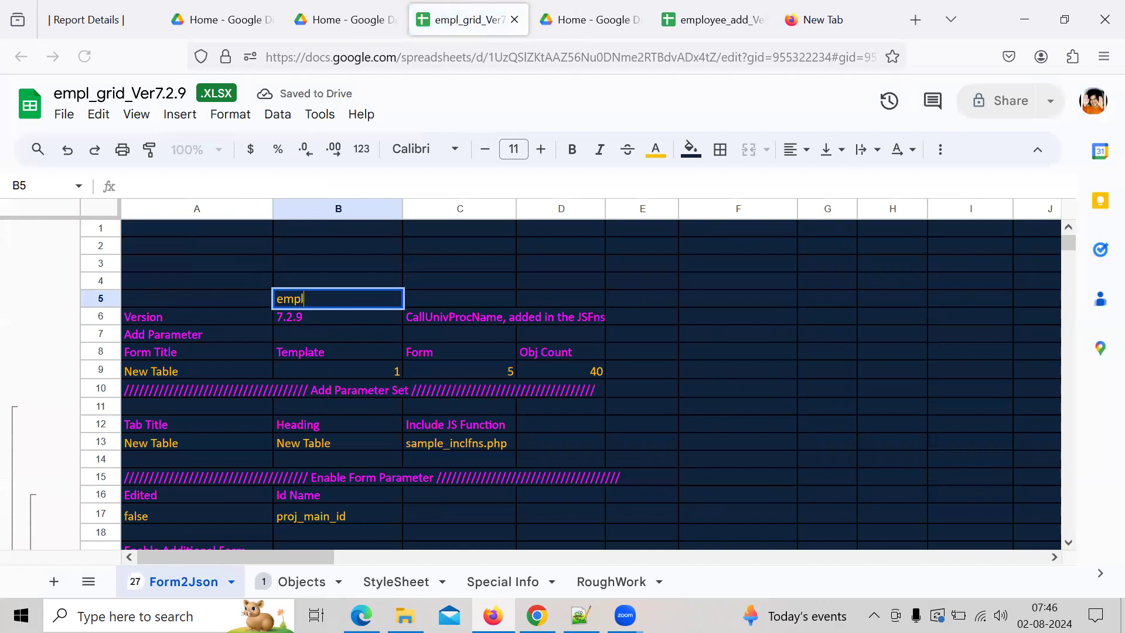
type("_gri")
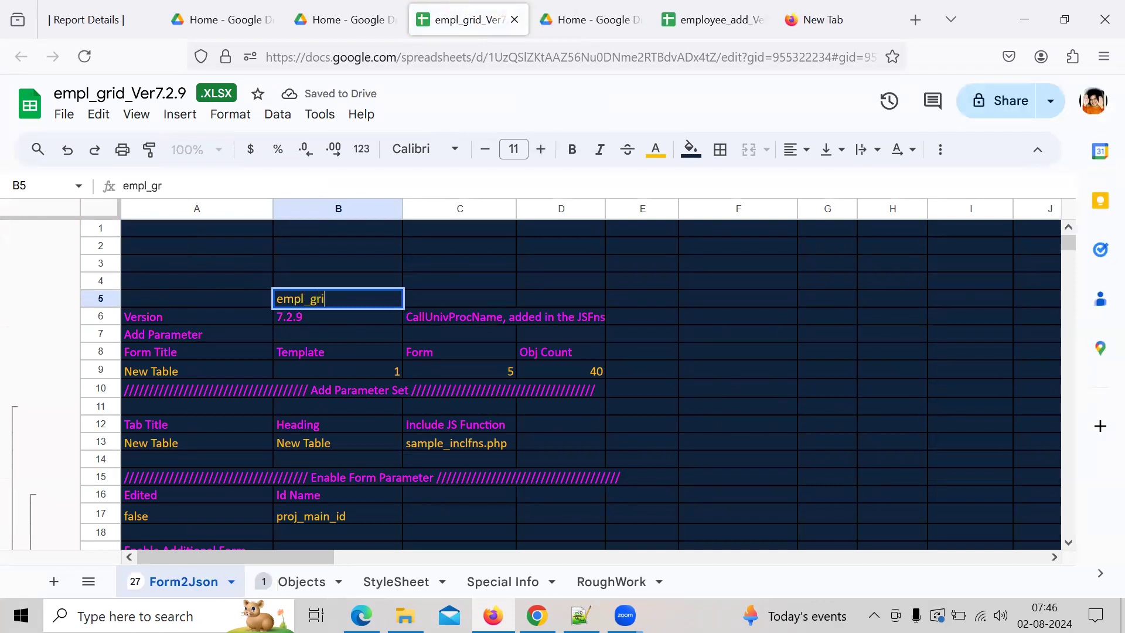
type("d.php")
key("Return")
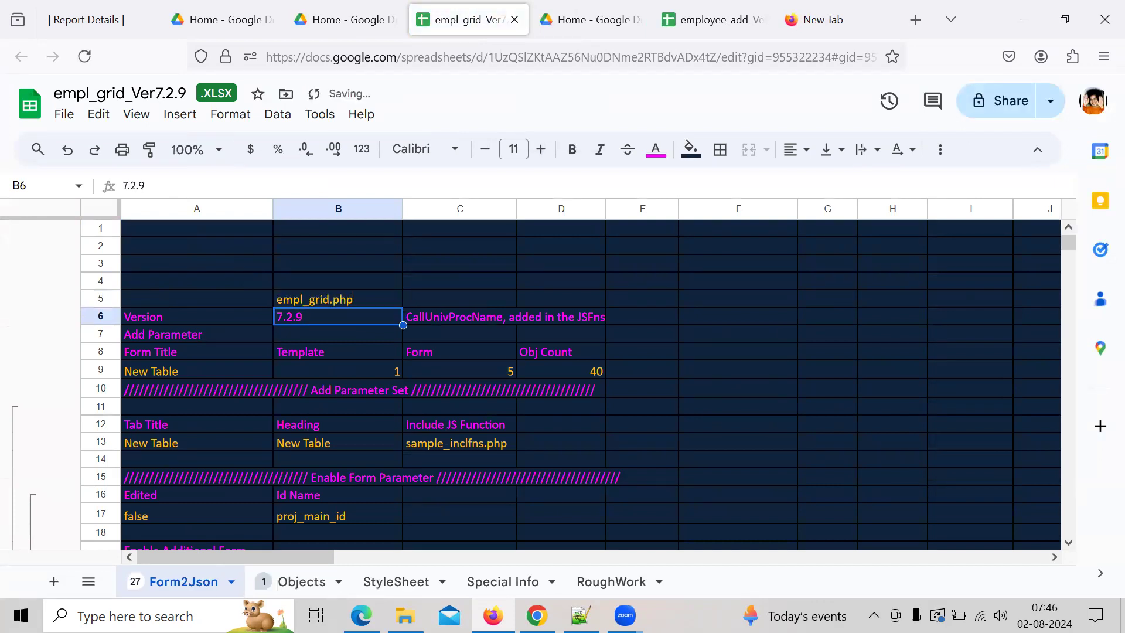
- Set the Form Title in cell A9 to "List of Employees"
key("Down")
key("Down")
key("Down")
key("Left")
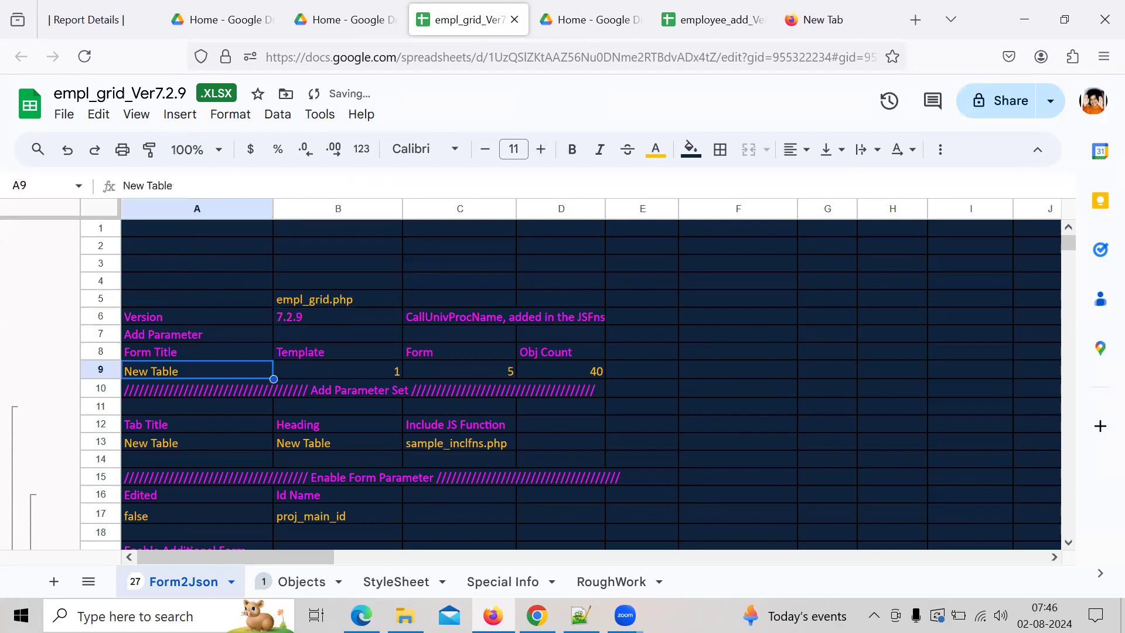
type("Emp")
key("BackSpace")
key("BackSpace")
key("BackSpace")
type("List")
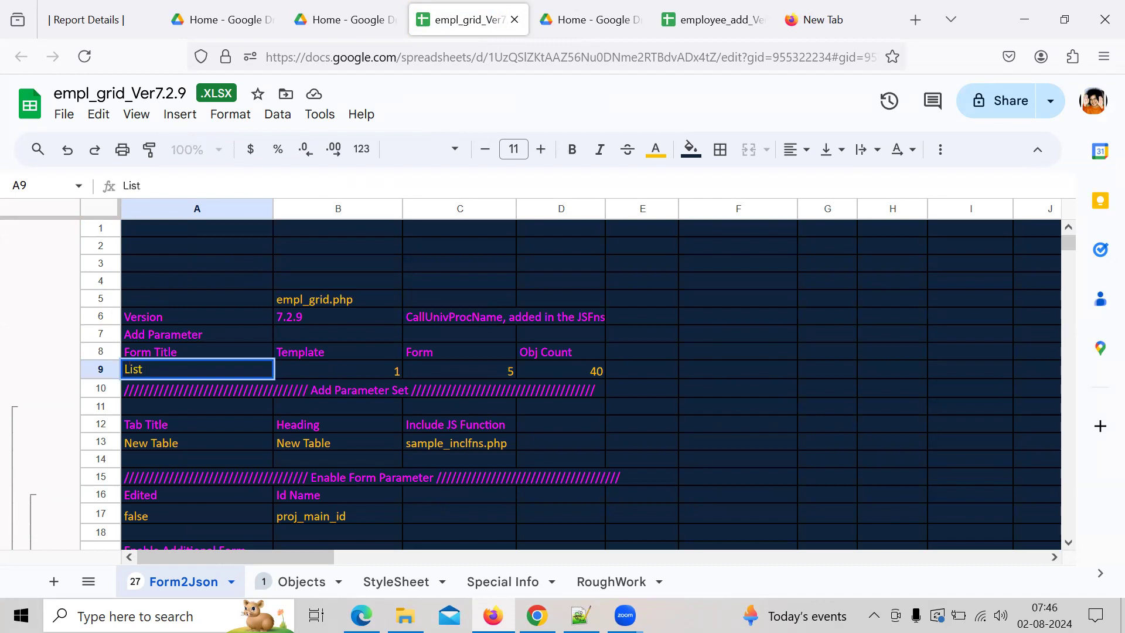
type(" of Emplyees")
key("BackSpace")
key("BackSpace")
key("BackSpace")
key("BackSpace")
type("oyees")
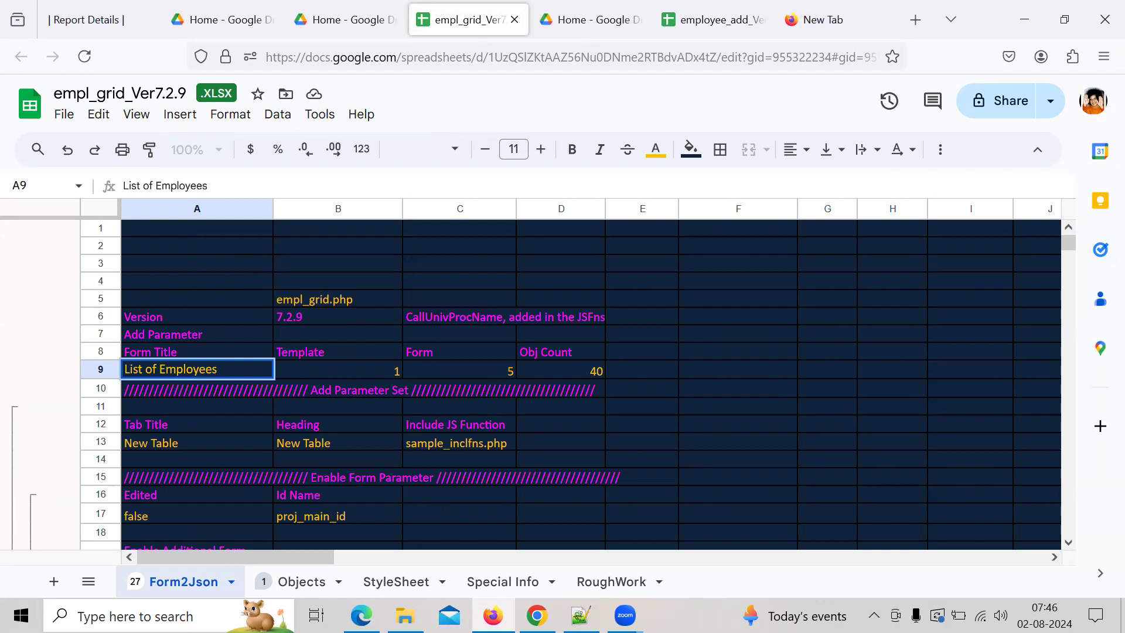
key("Return")
- Set the Form value in cell C9 to 2
key("Up")
key("Right")
key("Right")
key("Right")
key("Left")
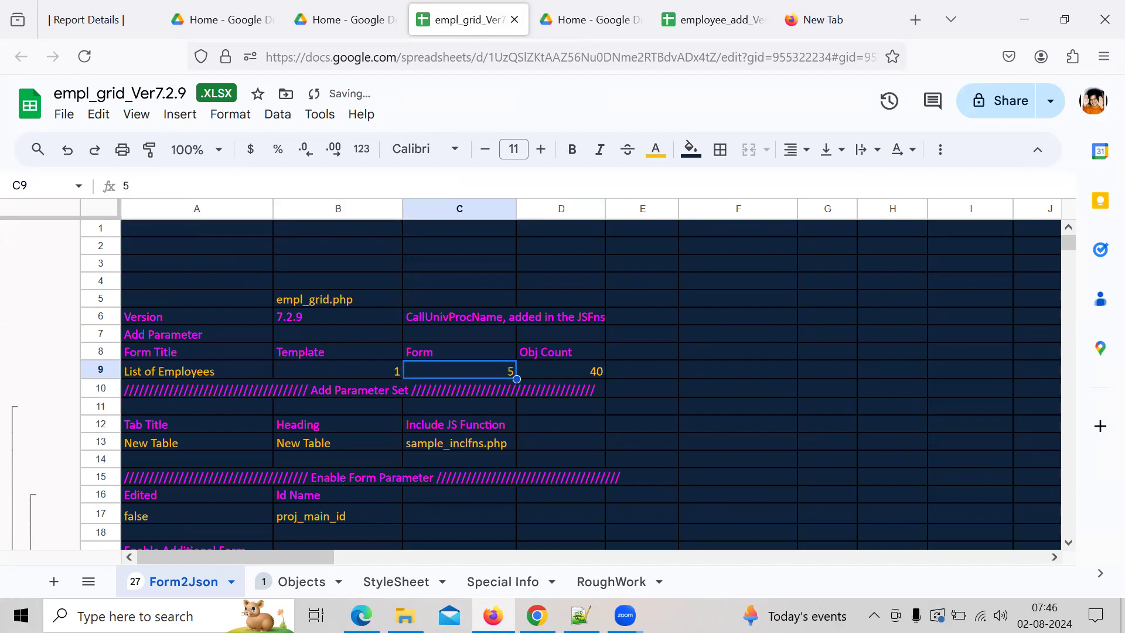
type("2")
key("Return")
- Copy the form title from A9 into the Tab Title and Heading cells A13:B13
key("Down")
key("Down")
key("Down")
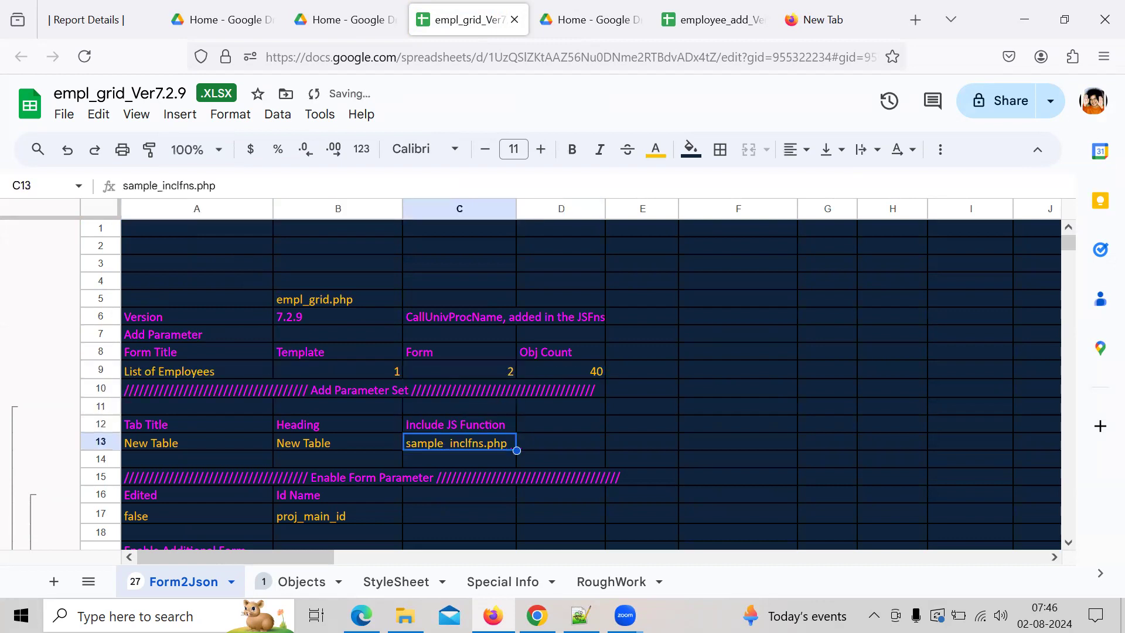
key("Left")
key("Left")
key("Up")
key("Up")
key("Up")
key("Up")
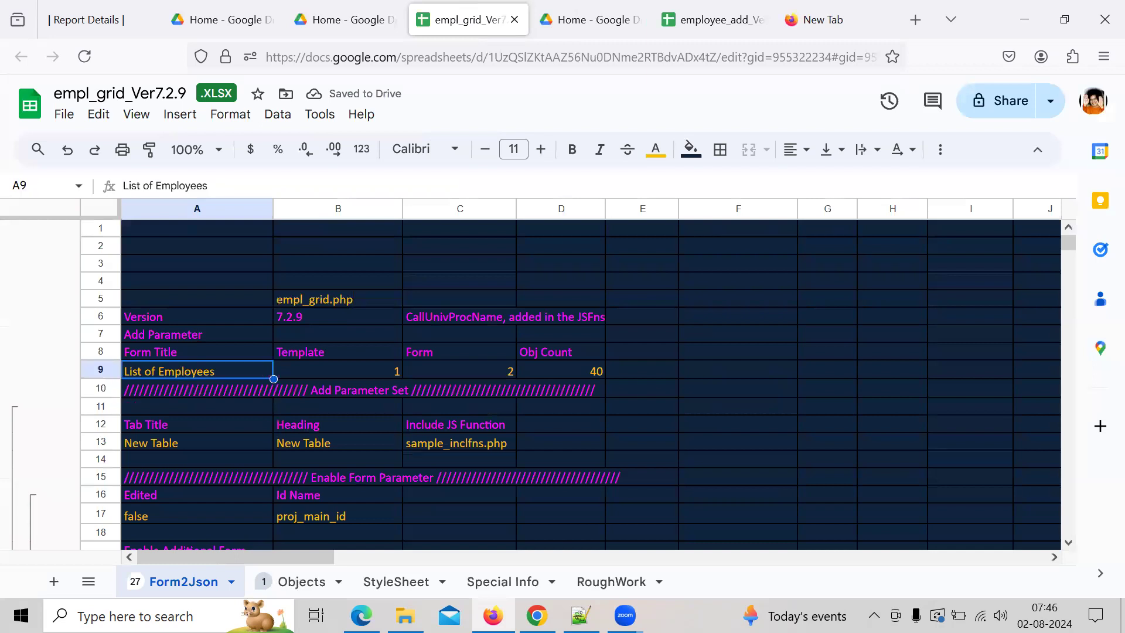
key("ctrl+c")
key("Down")
key("Down")
key("Down")
key("Down")
key("shift+Right")
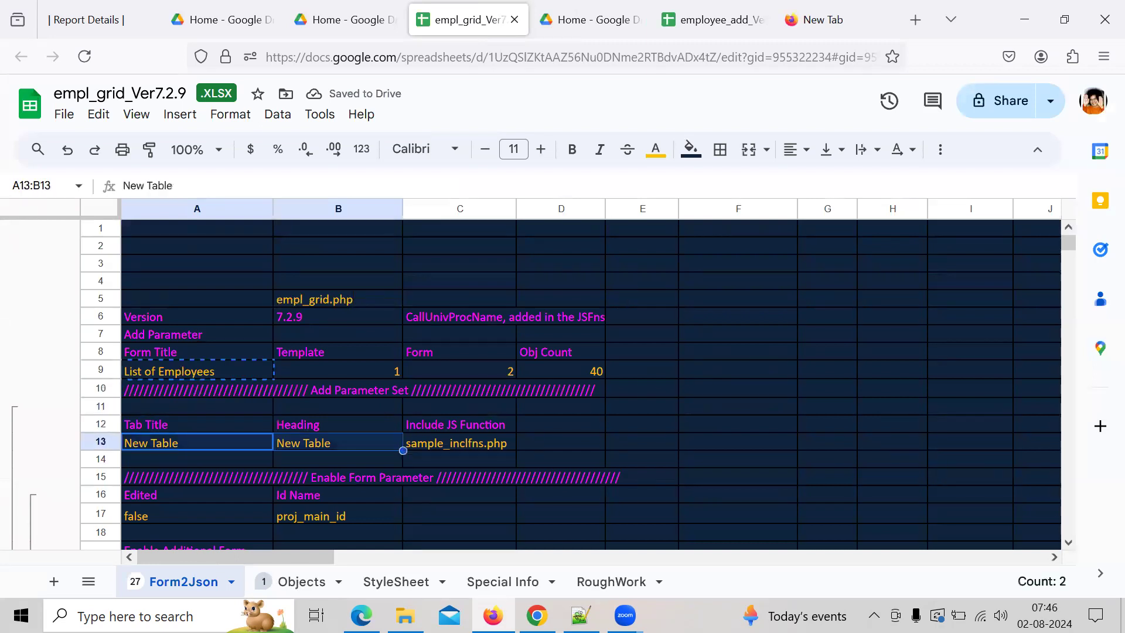
key("ctrl+v")
- Copy the file name from B5 into the Include JS Function cell C13 and change it to empl_grid_inclfns.php
key("Right")
key("Right")
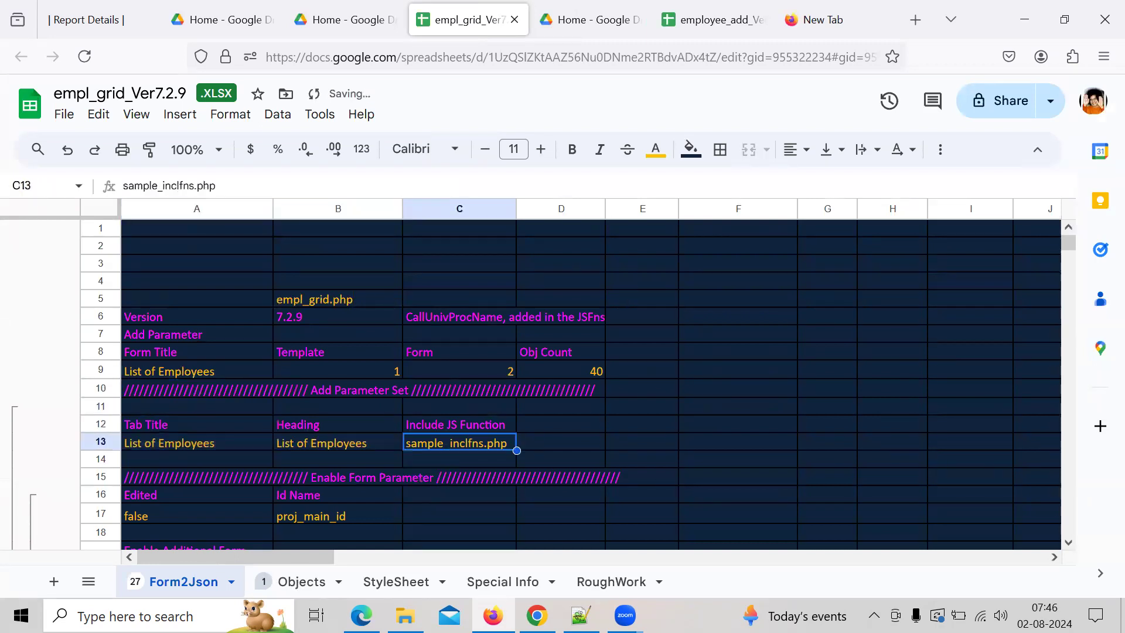
left_click(326, 302)
key("ctrl+c")
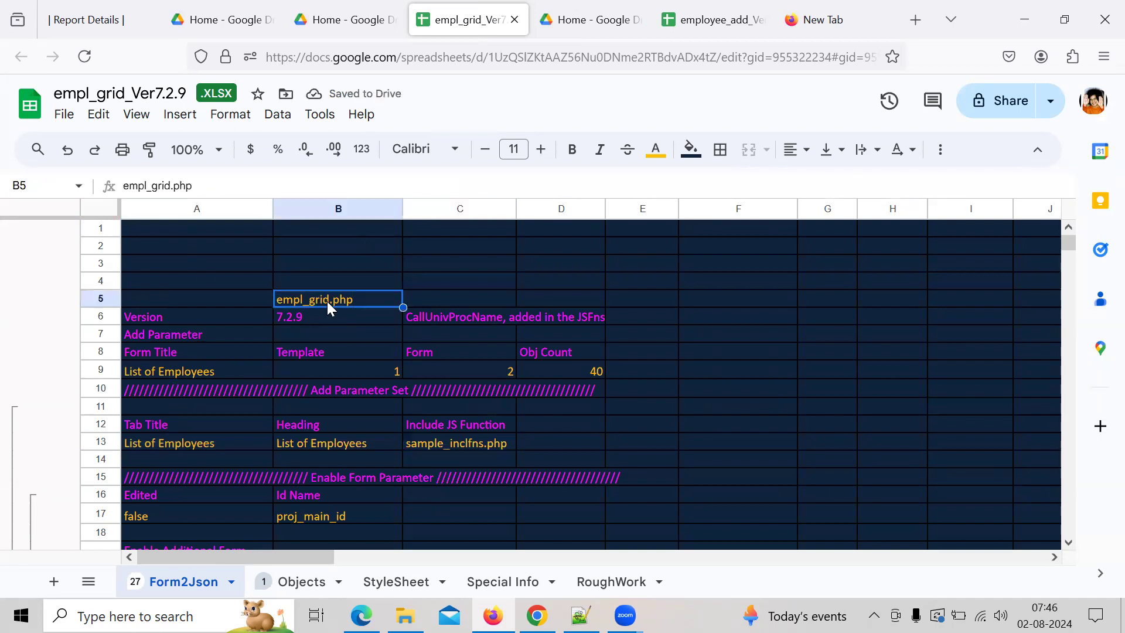
left_click(461, 445)
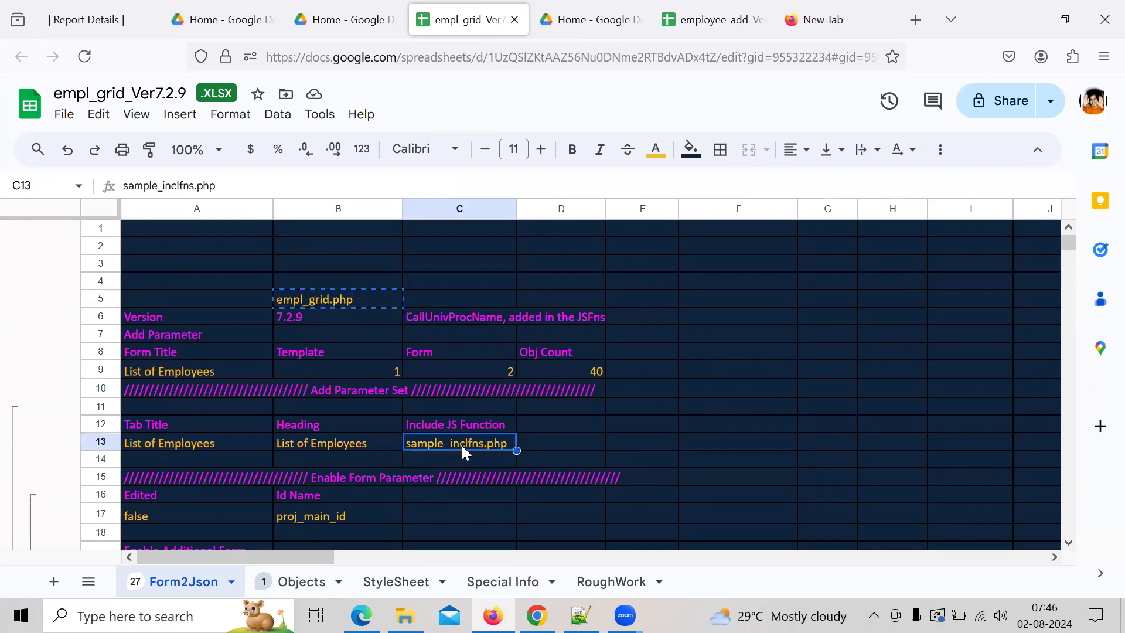
key("ctrl+v")
key("F2")
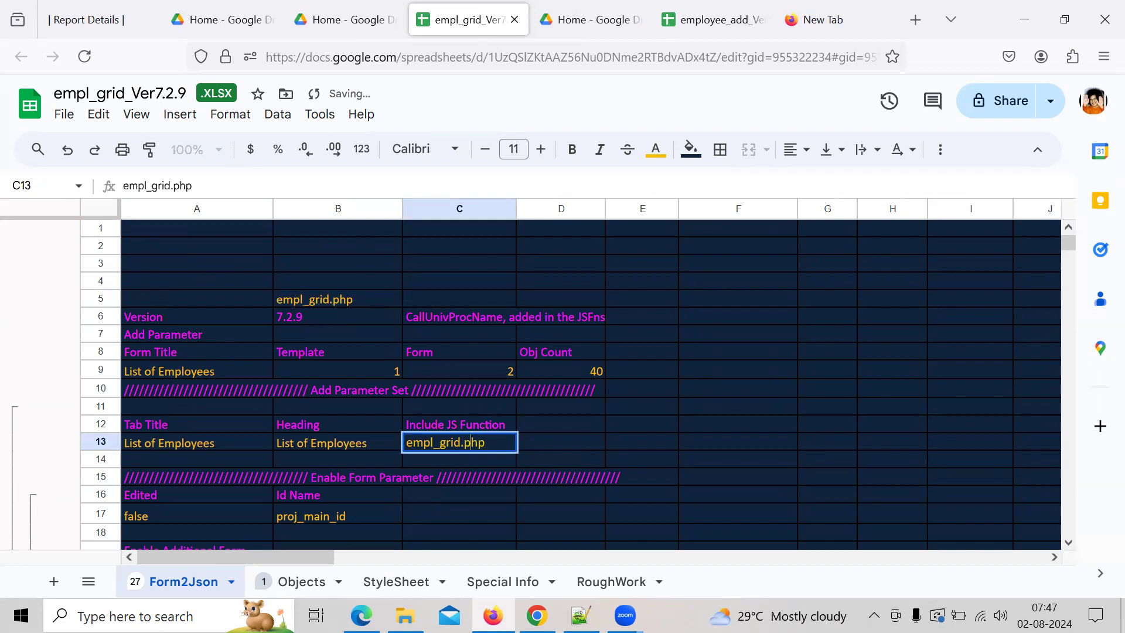
type("_inc")
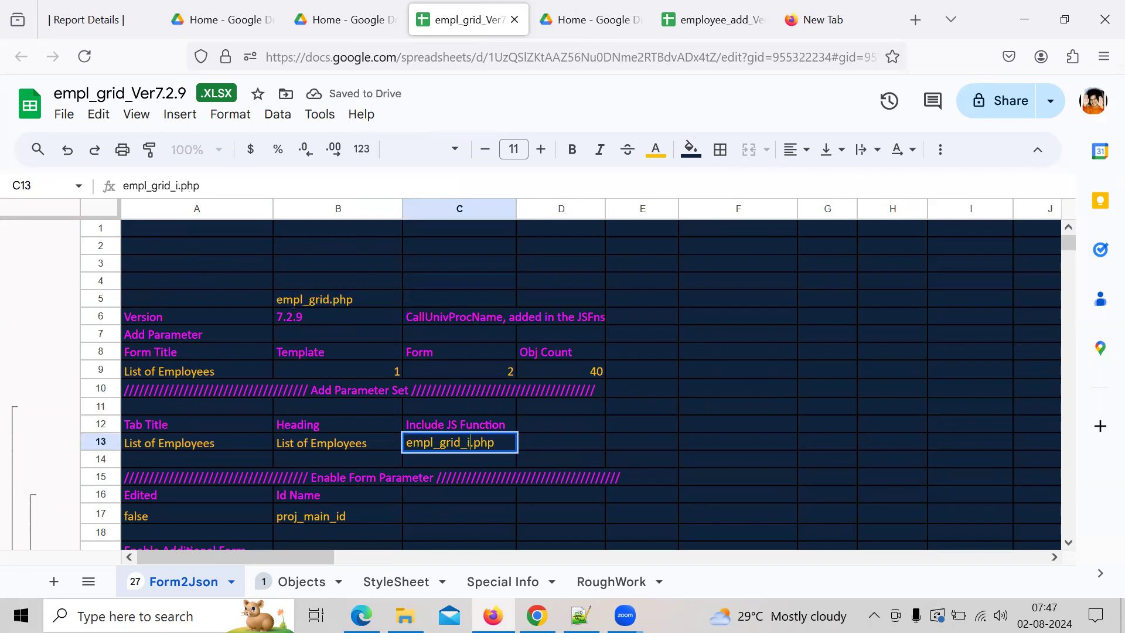
type("lfns")
key("Return")
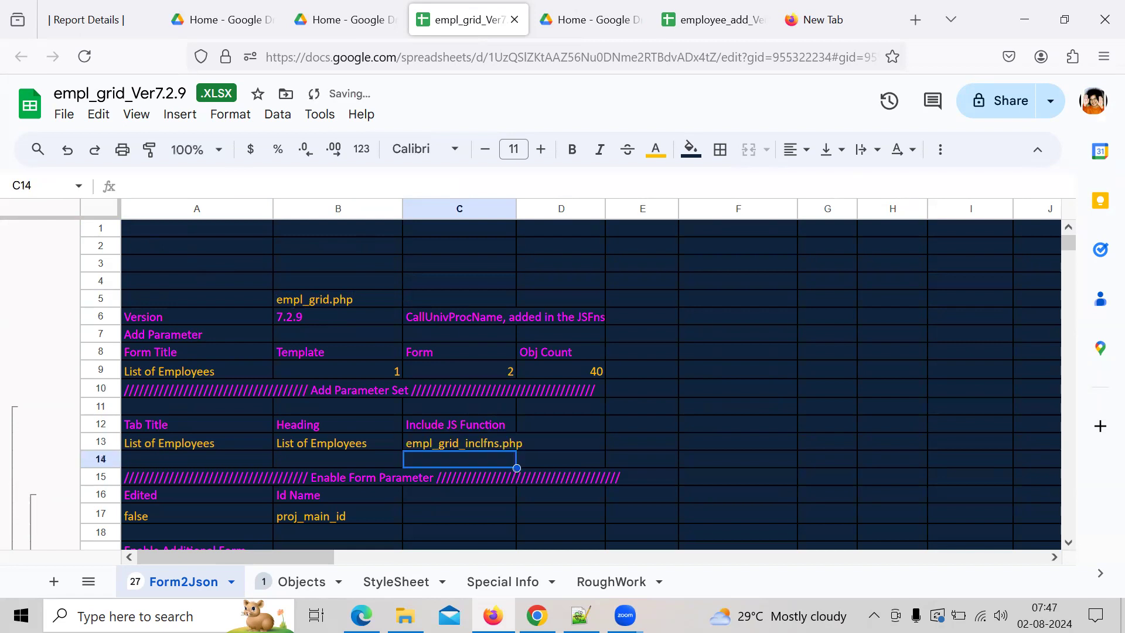
- Examine the Include JS Function entry and the Enable Form Parameter settings in rows 13 to 23 of the Form2Json sheet
key("Up")
key("Down")
key("Down")
key("Down")
key("Down")
key("Down")
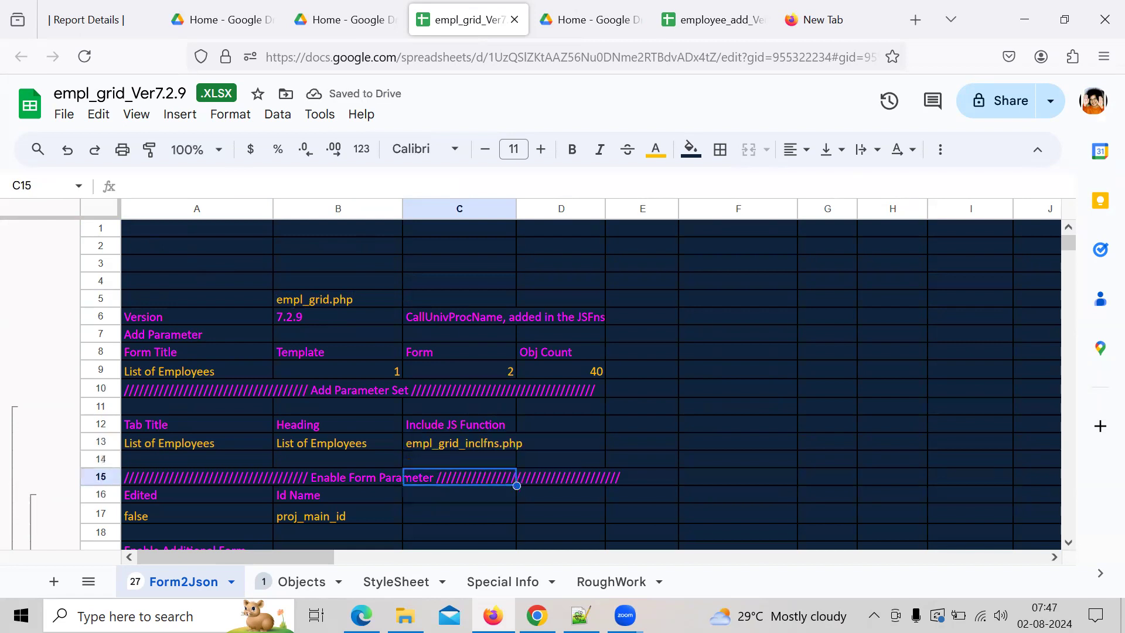
key("Down")
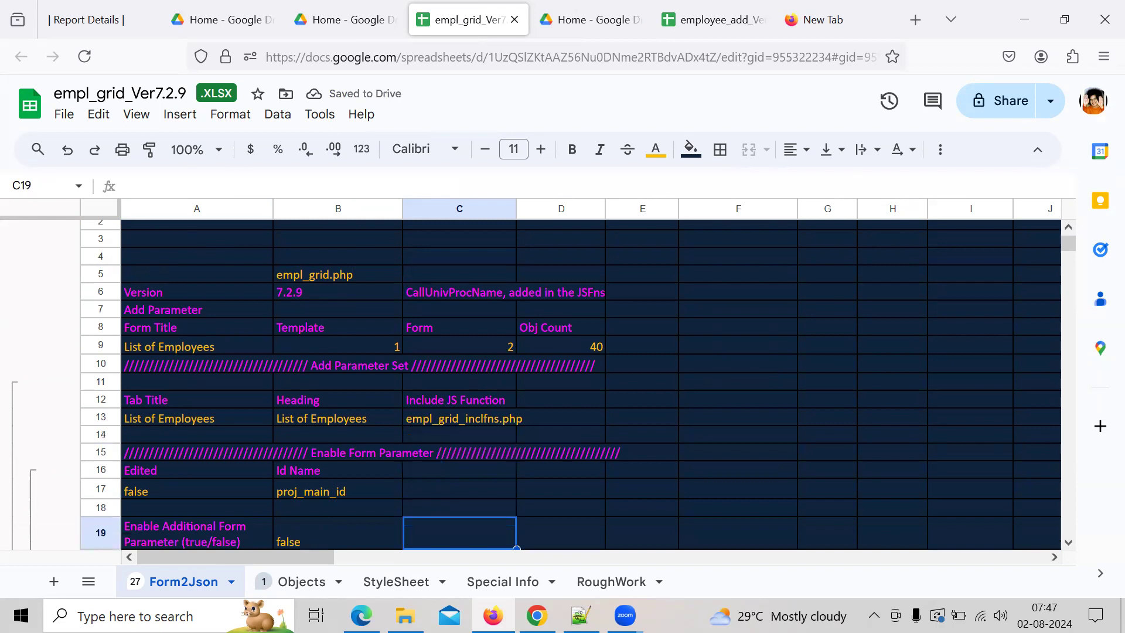
key("Up")
key("Up")
key("Up")
key("Up")
key("Up")
key("Up")
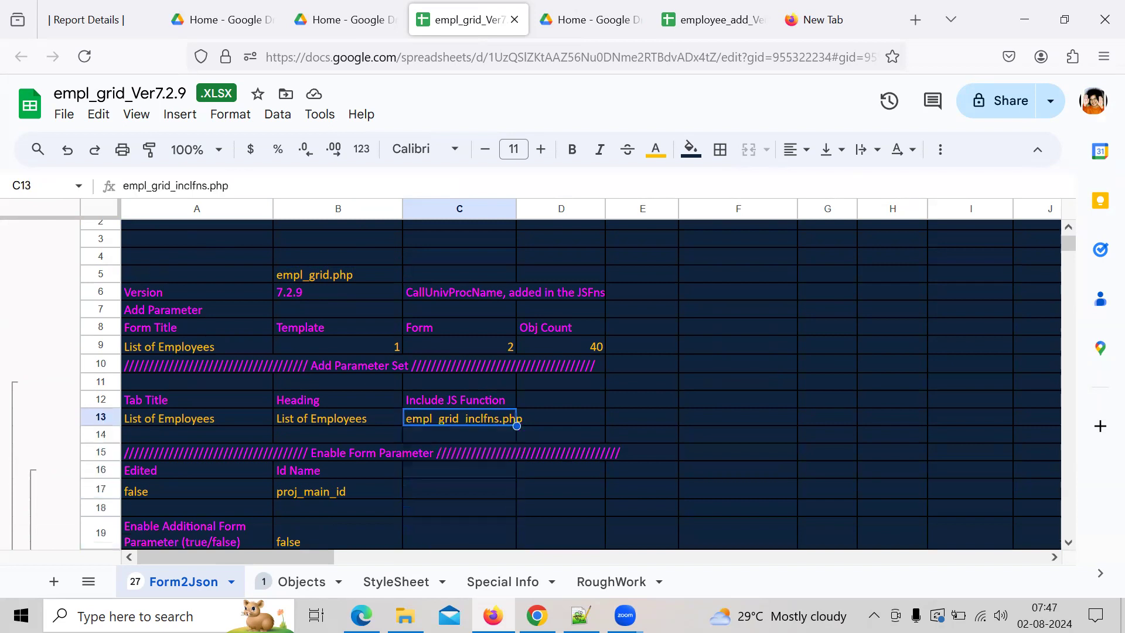
key("Down")
key("Down")
key("Down")
key("Down")
key("Down")
key("Down")
key("Down")
key("Down")
key("Down")
key("Down")
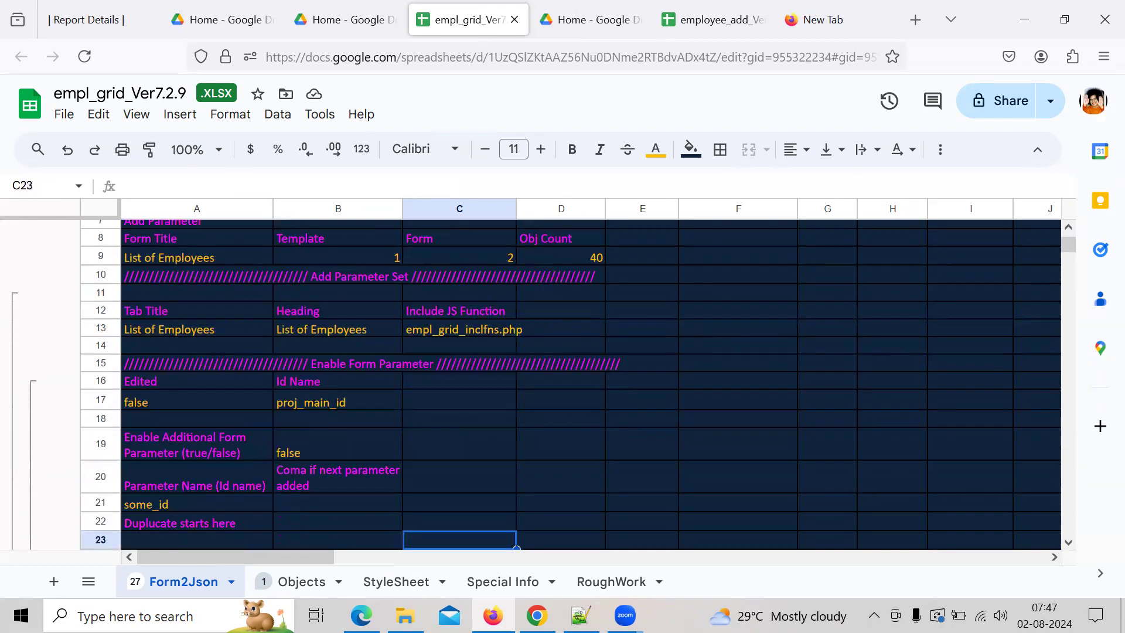
- Go to the TblCntrl named range and set enable table control in cell B260 to true
key("ctrl+j")
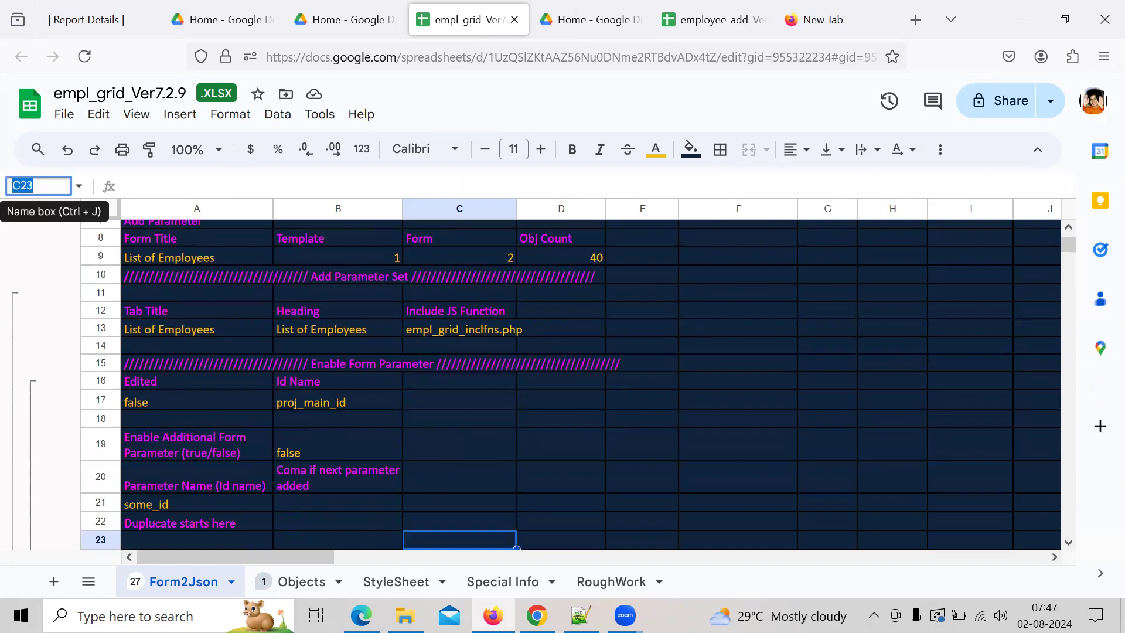
type("tbl")
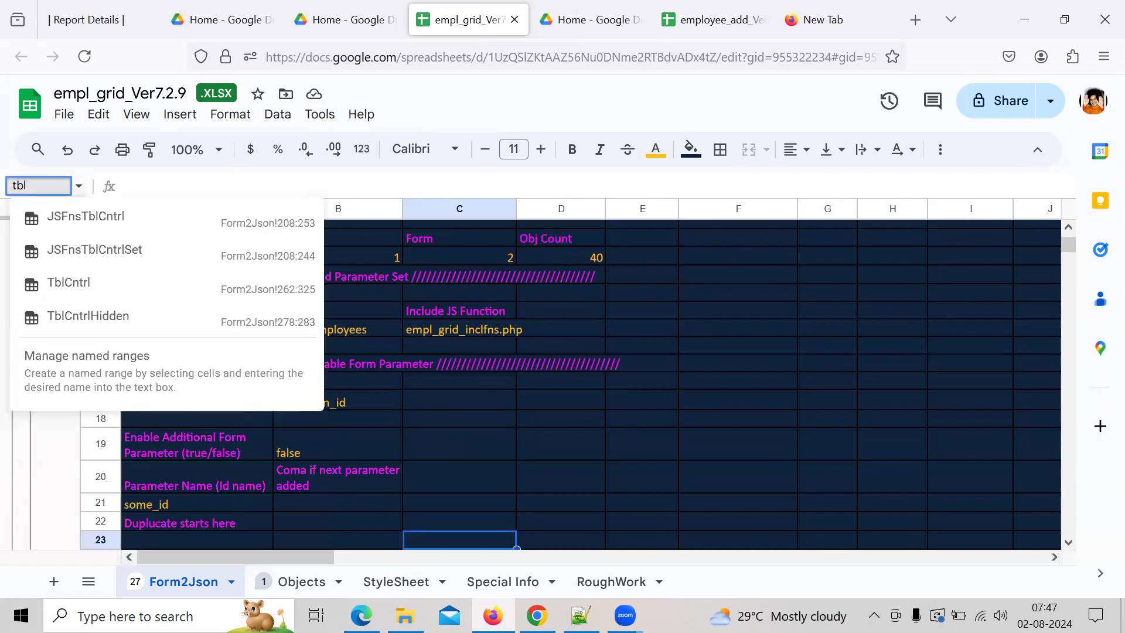
left_click(69, 284)
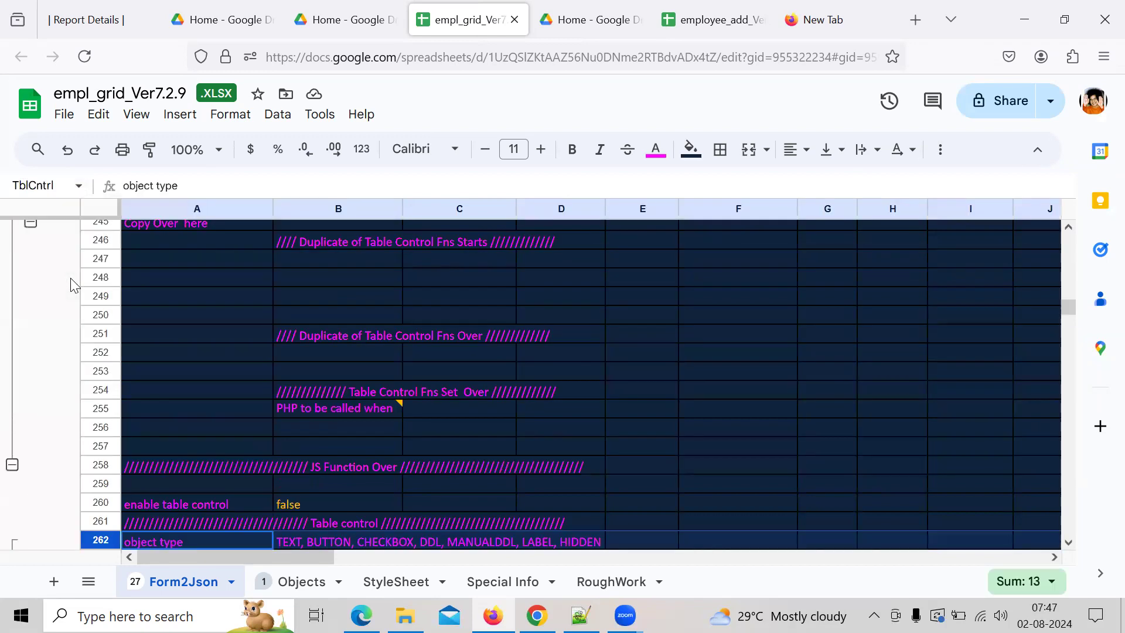
key("Down")
key("Down")
key("Down")
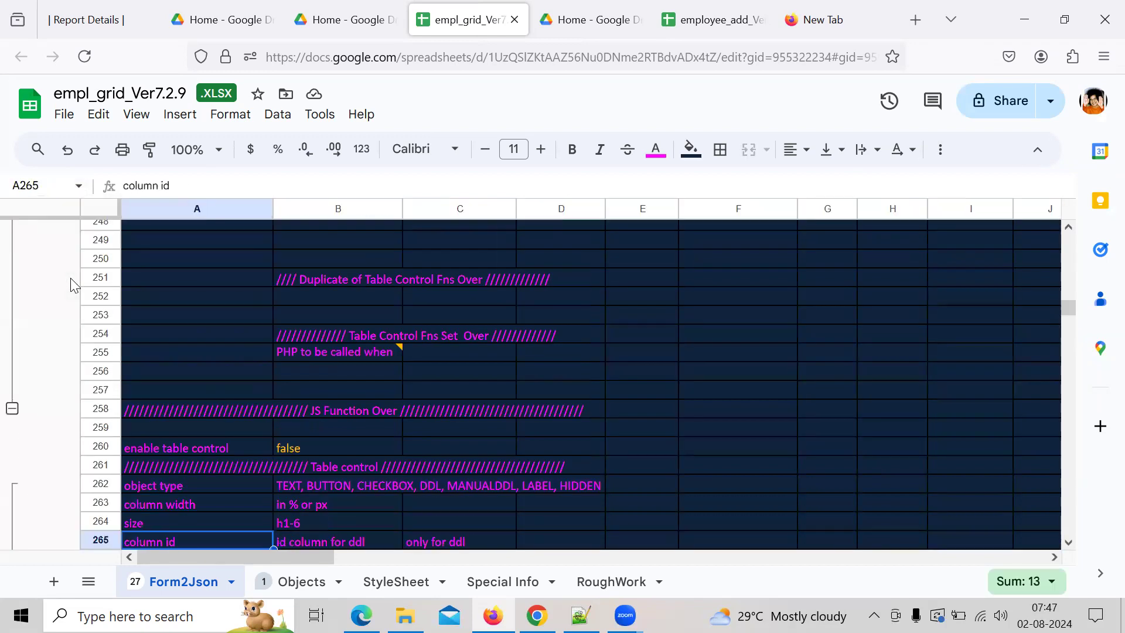
key("Up")
key("Up")
key("Up")
key("Up")
key("Up")
key("Right")
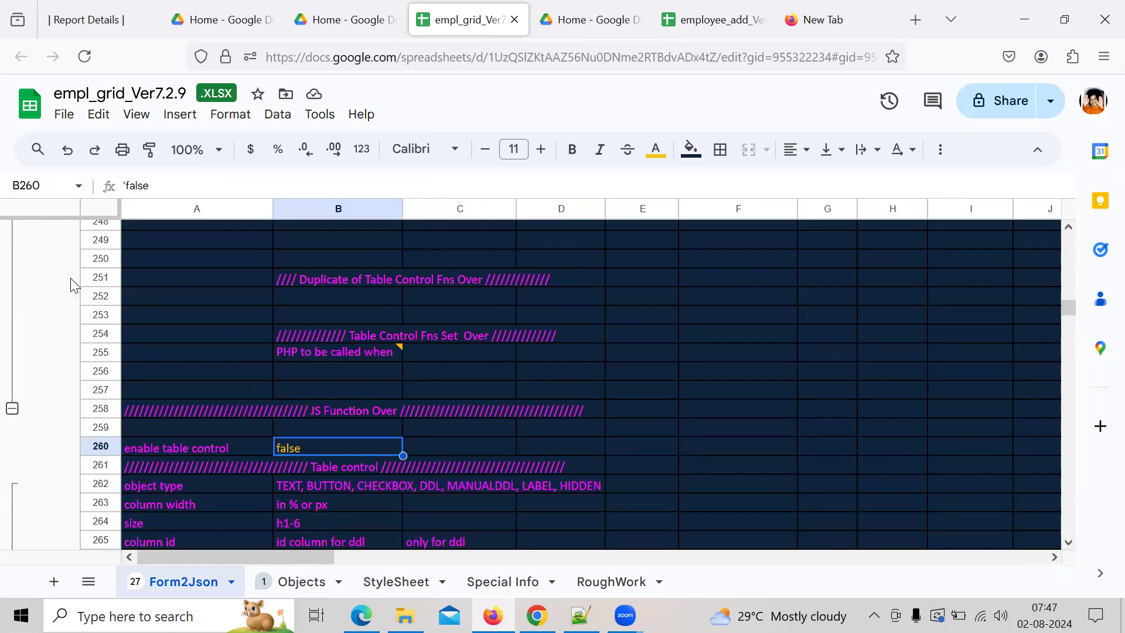
type("true")
key("Return")
- Set the Table Control Name in cell B273 to empl_grid_tbl
key("Down")
key("Down")
key("Down")
key("Down")
key("Down")
key("Down")
key("Down")
key("Down")
key("Down")
key("Down")
key("Down")
key("Down")
key("Down")
key("Down")
key("Down")
key("Down")
key("Down")
key("Down")
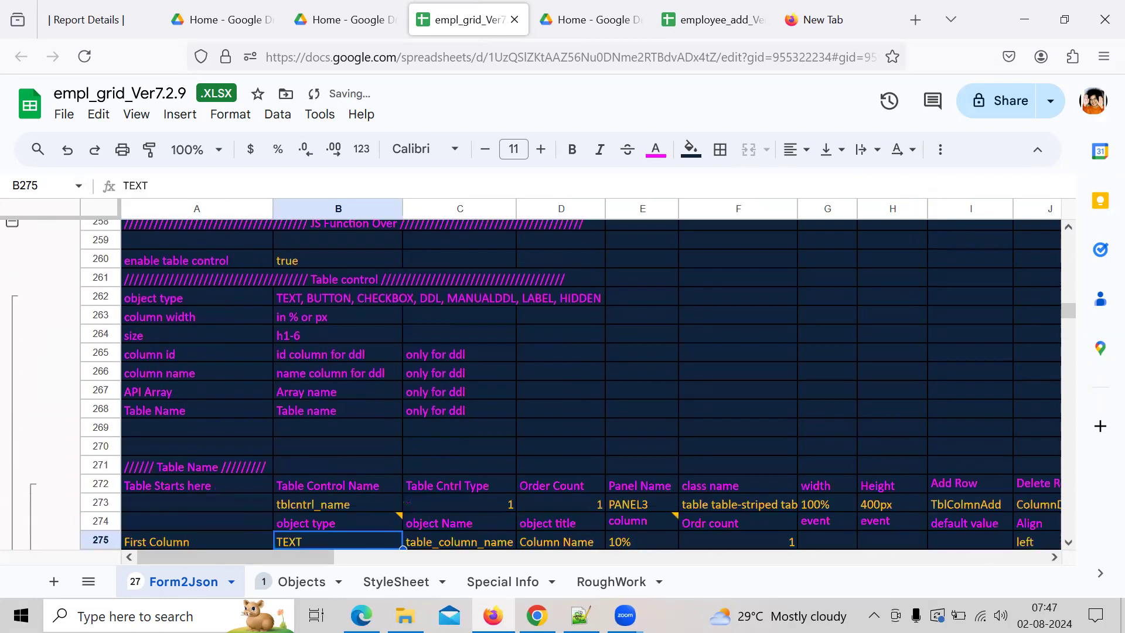
key("Up")
key("Up")
key("Up")
key("Up")
key("Up")
key("Up")
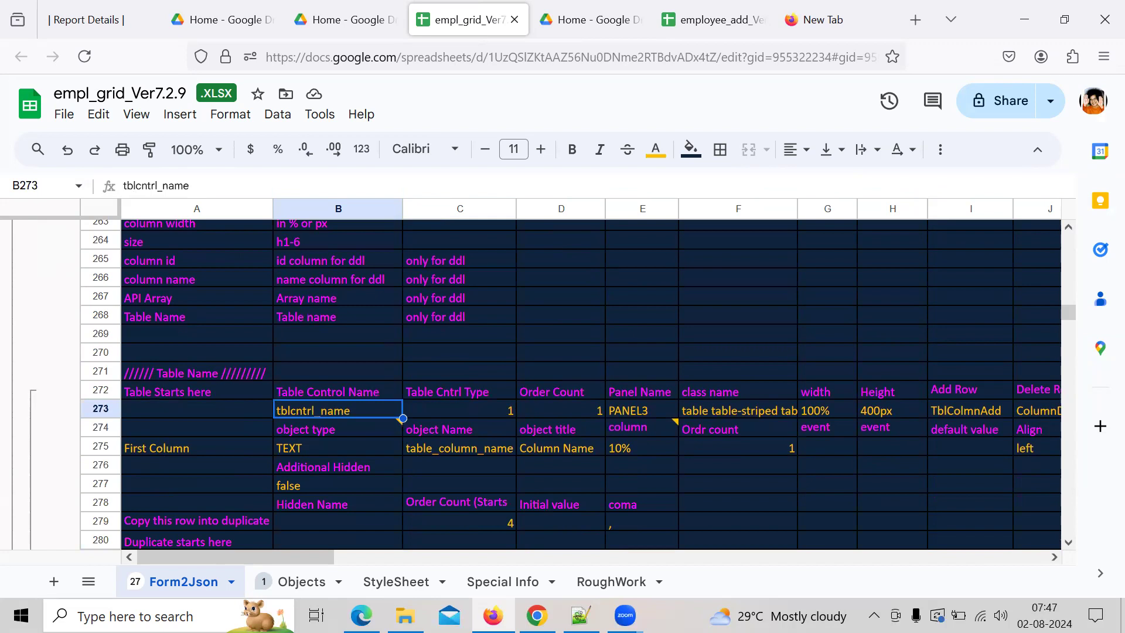
type("empl_grid")
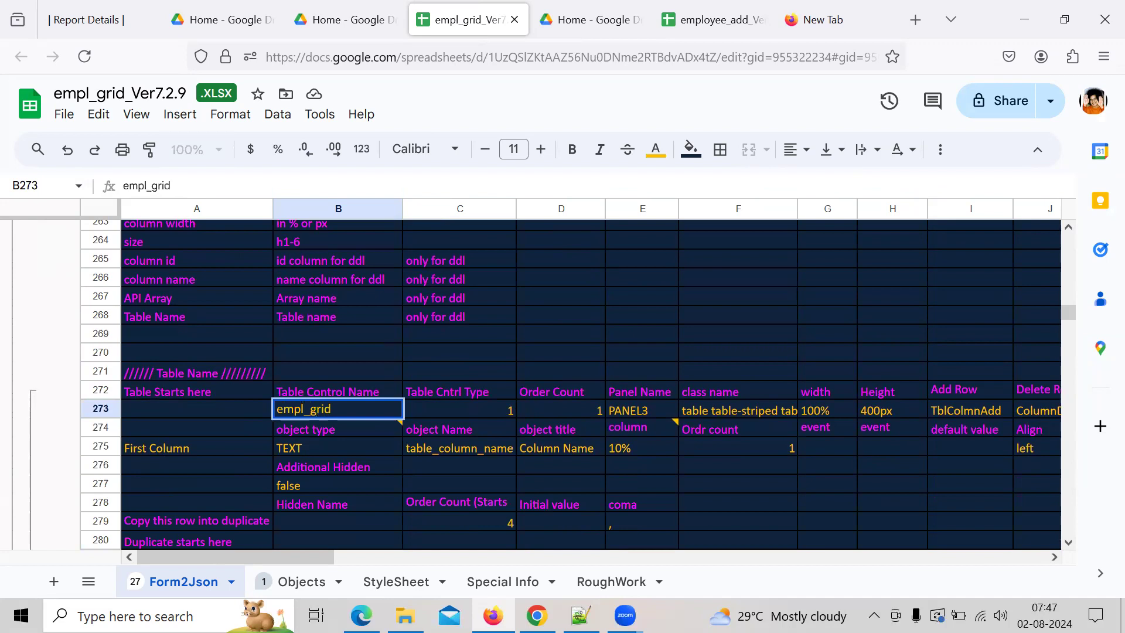
type("_tbl")
key("Return")
- On the Objects sheet, clear the Object and Object Type entries in cells A2:B11
key("Up")
key("Right")
key("Right")
key("Right")
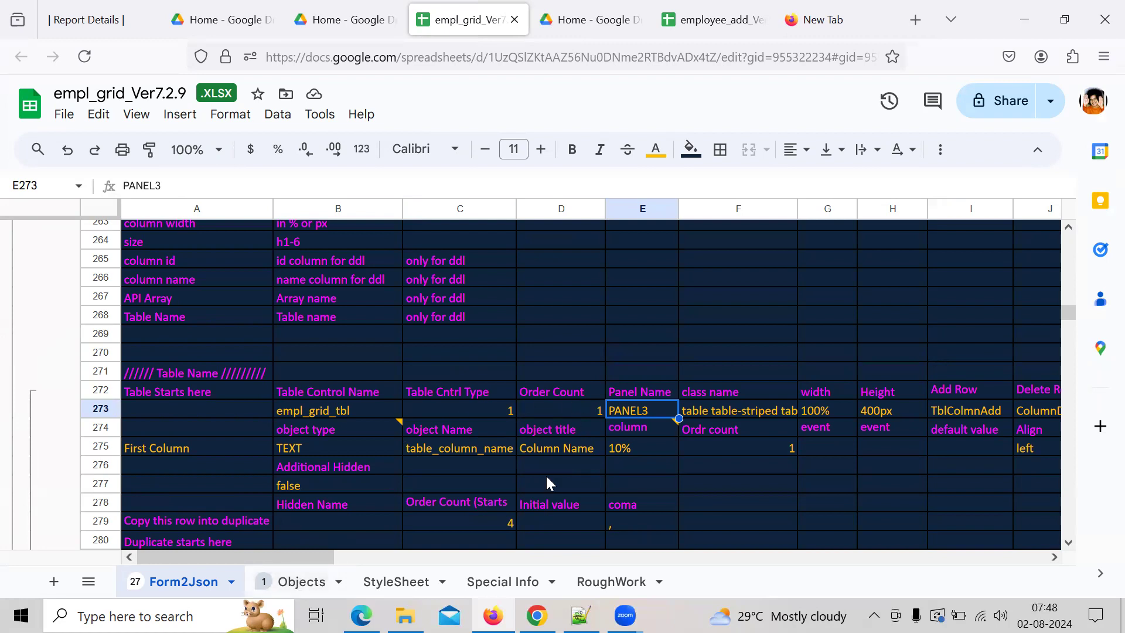
left_click(304, 583)
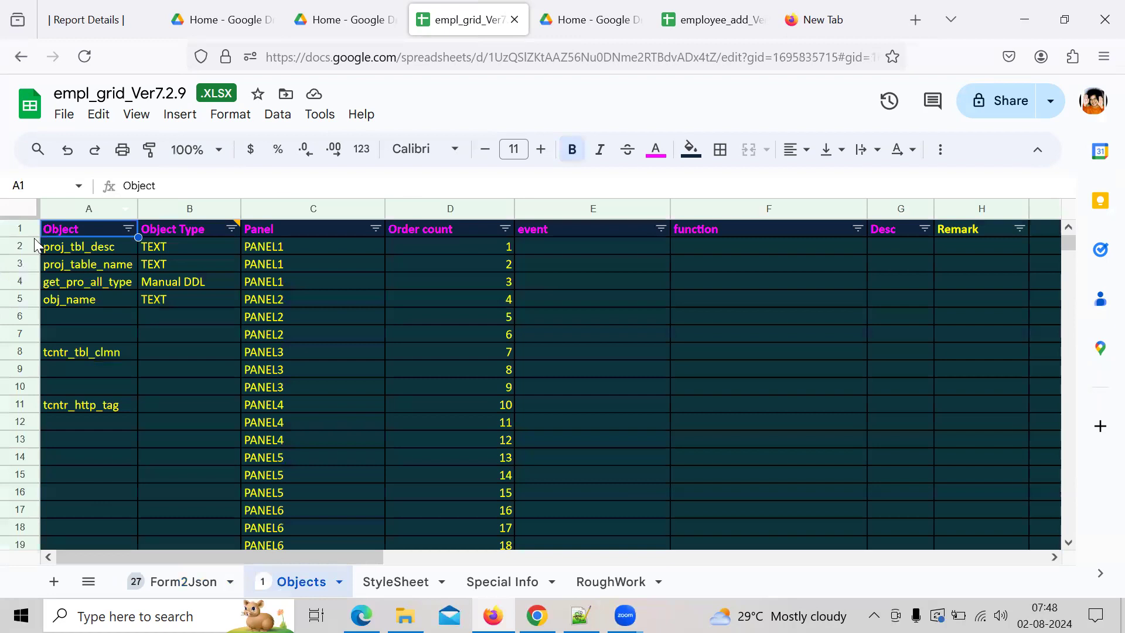
left_click(75, 250)
key("Right")
key("Left")
key("shift+Right")
key("shift+Down")
key("shift+Down")
key("shift+Down")
key("shift+Down")
key("shift+Down")
key("shift+Down")
key("shift+Down")
key("shift+Down")
key("shift+Down")
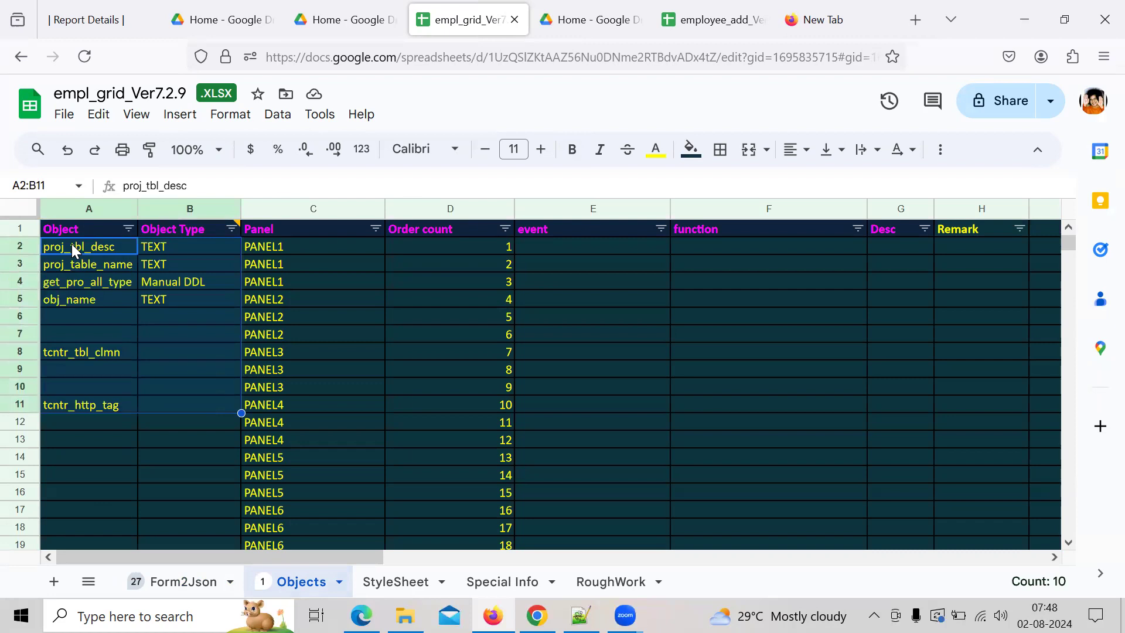
key("Delete")
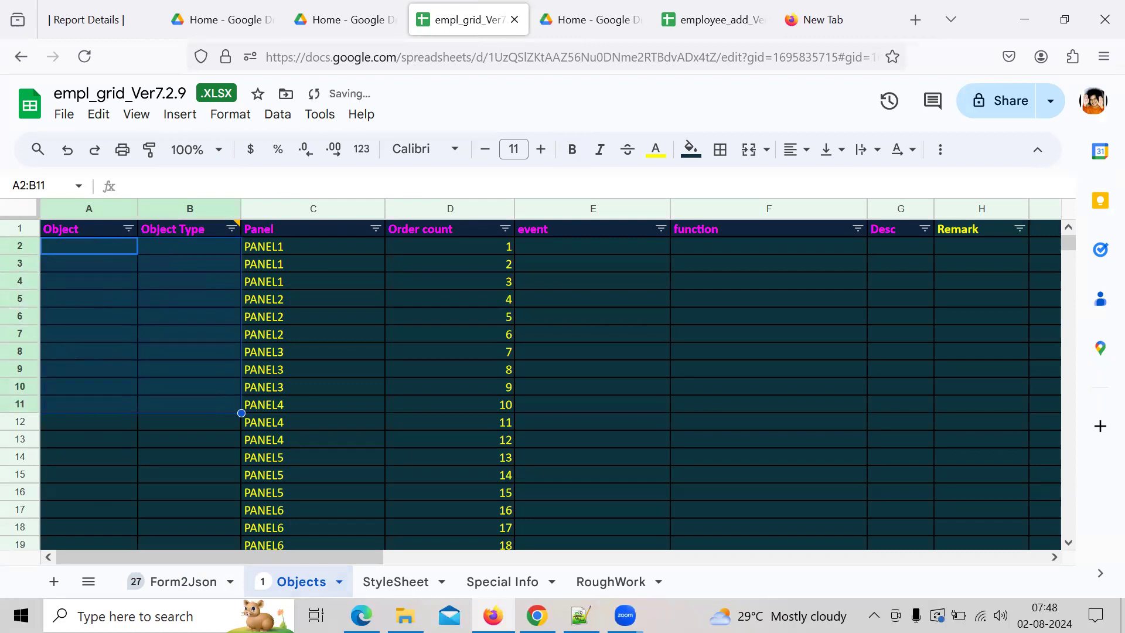
- Enter empl_grid_tbl as the first PANEL1 object in cell A2
key("Down")
key("Up")
type("e")
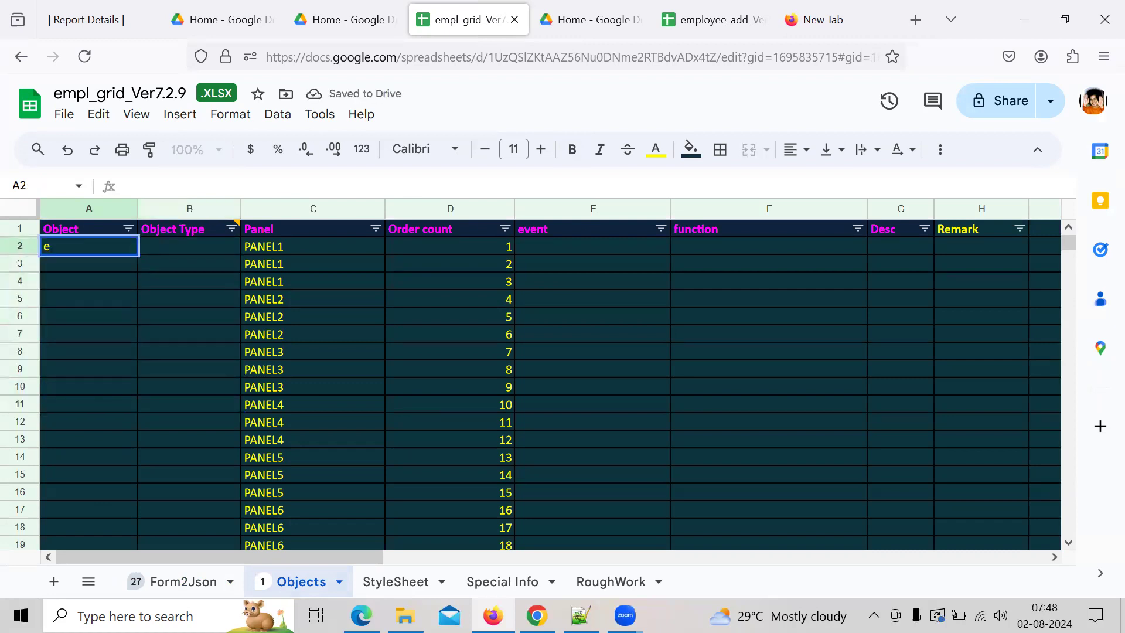
type("mpl_gr")
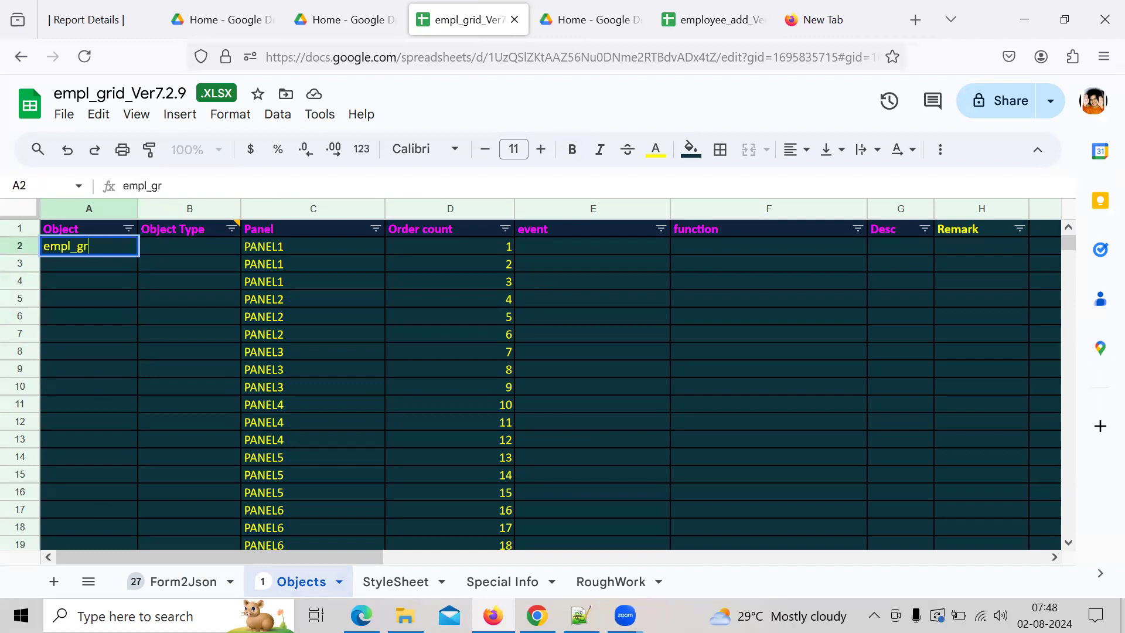
type("id_tbl")
key("Return")
key("Up")
key("Right")
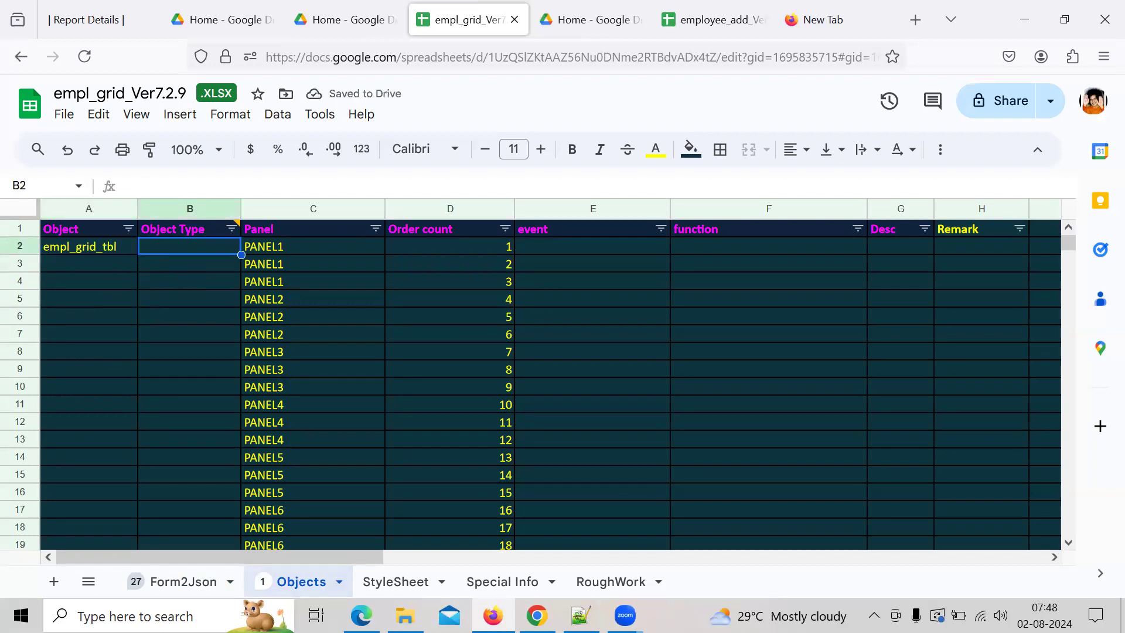
- Add the object btn_back with object type Button in the first PANEL3 row, cells A8:B8
key("Left")
key("Down")
key("Down")
key("Down")
key("Down")
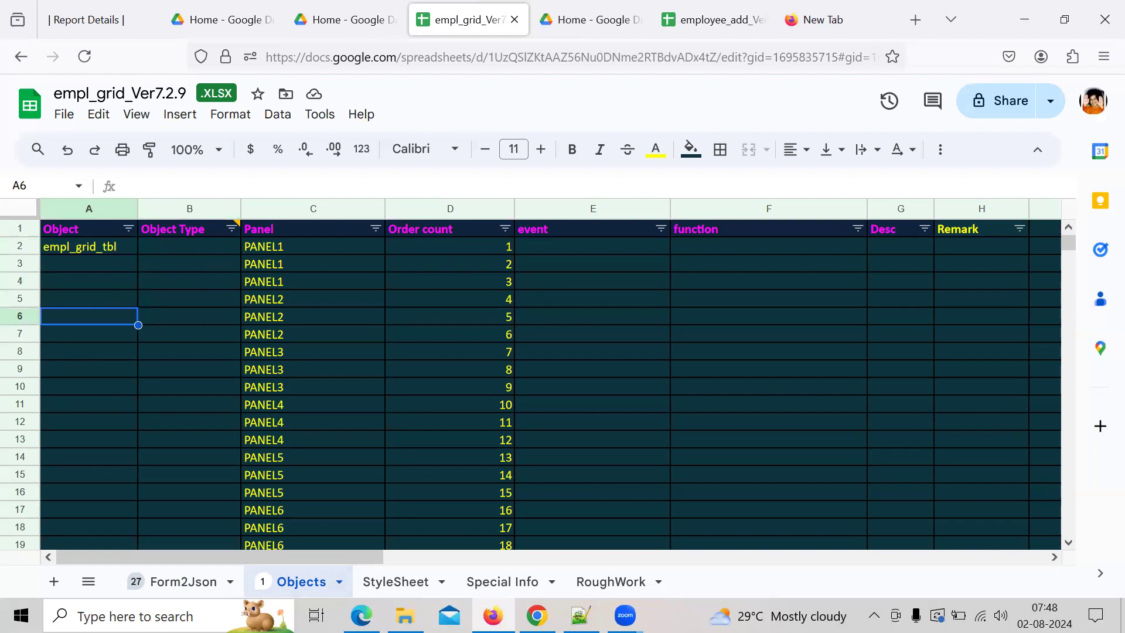
key("Down")
key("Down")
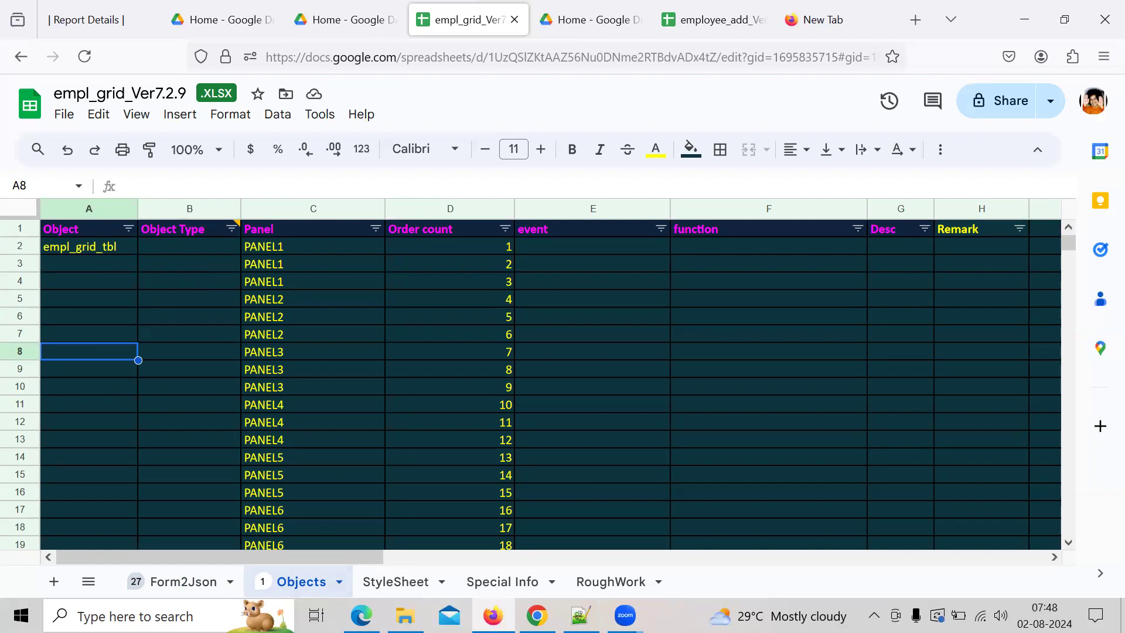
type("btn_bac")
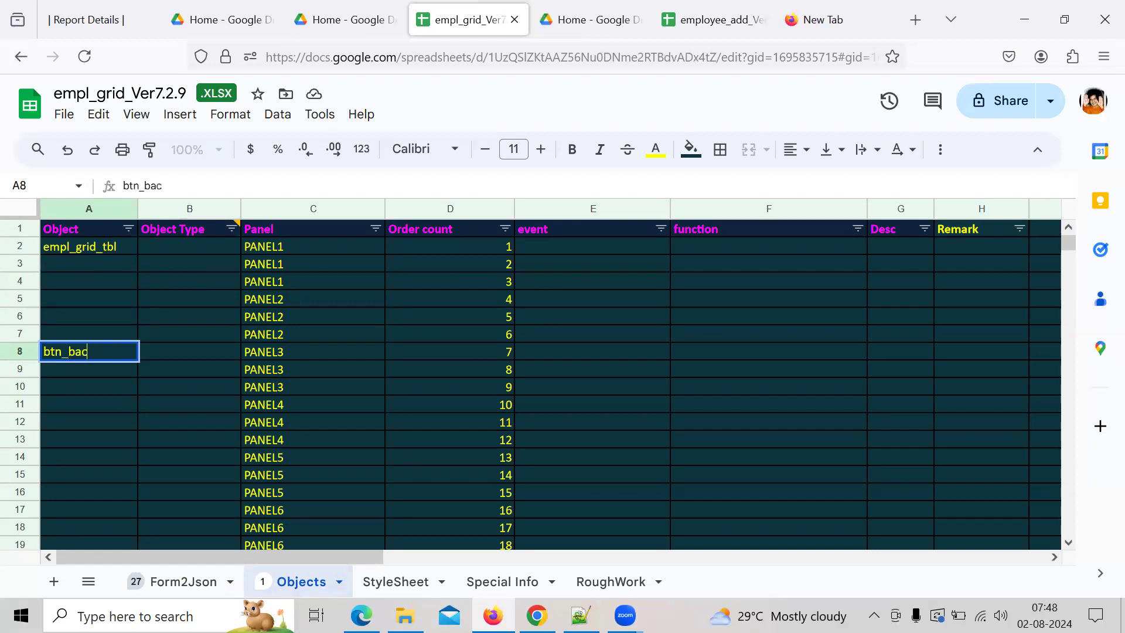
type("k")
key("Return")
key("Up")
key("Right")
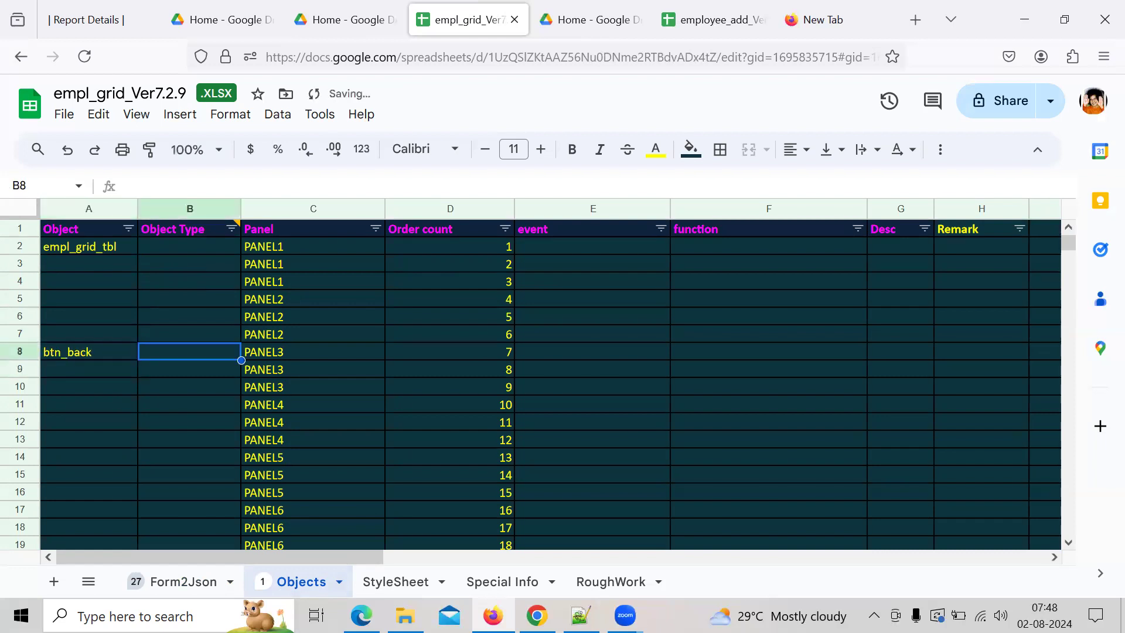
type("Button")
key("Up")
- Set the Object Type of empl_grid_tbl in cell B2 to Grid/TblCntrl
key("Up")
key("Up")
key("Up")
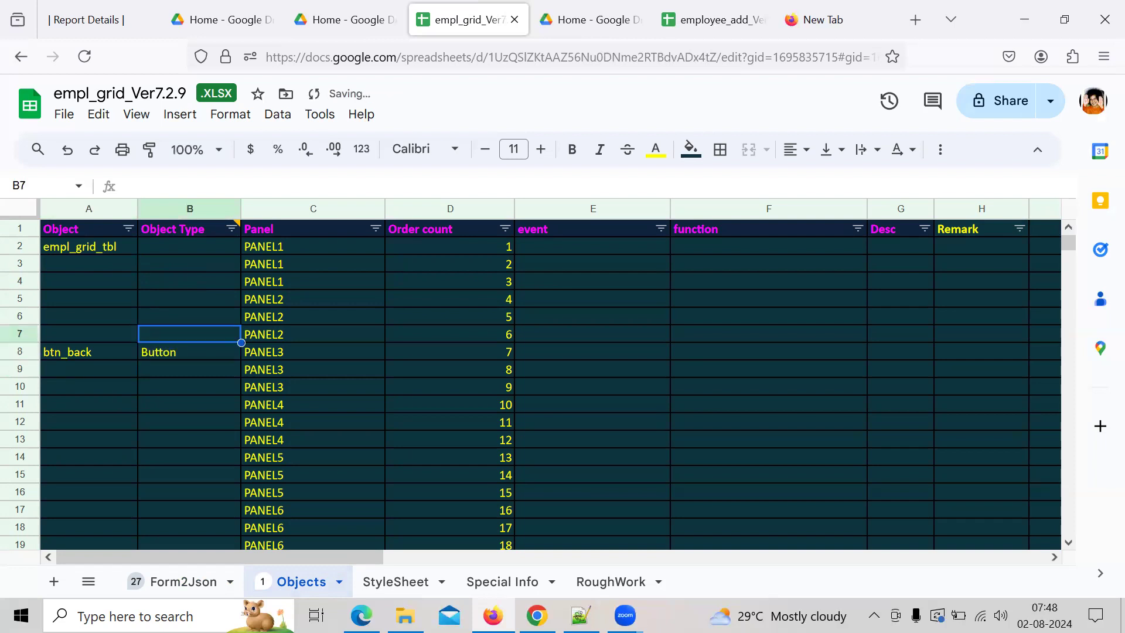
key("Up")
key("Up")
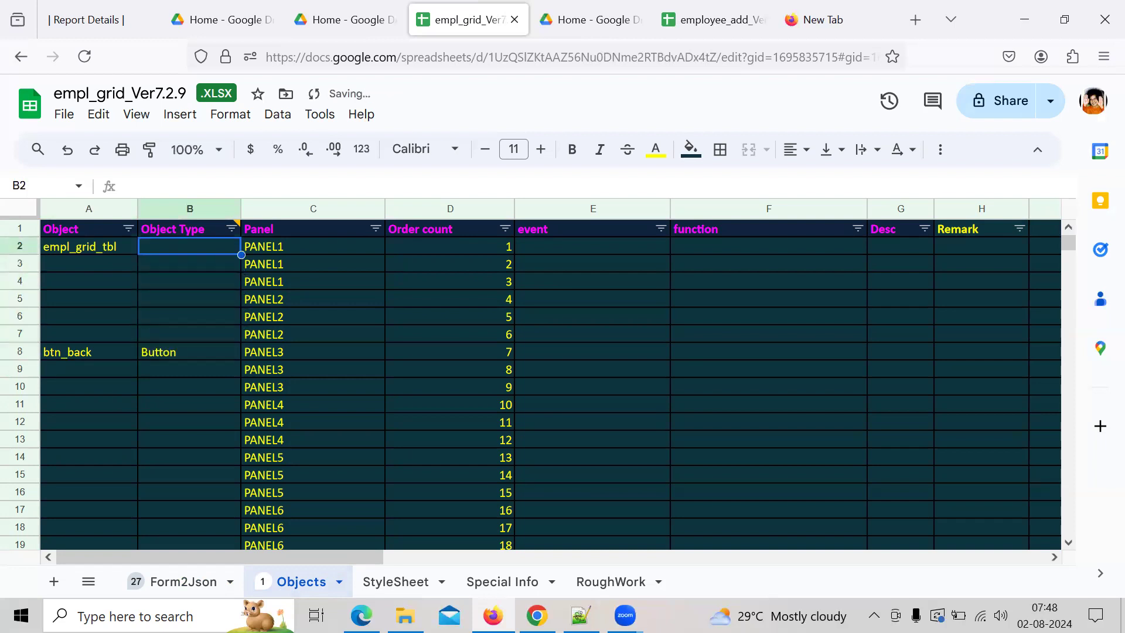
type("Grid/TblC")
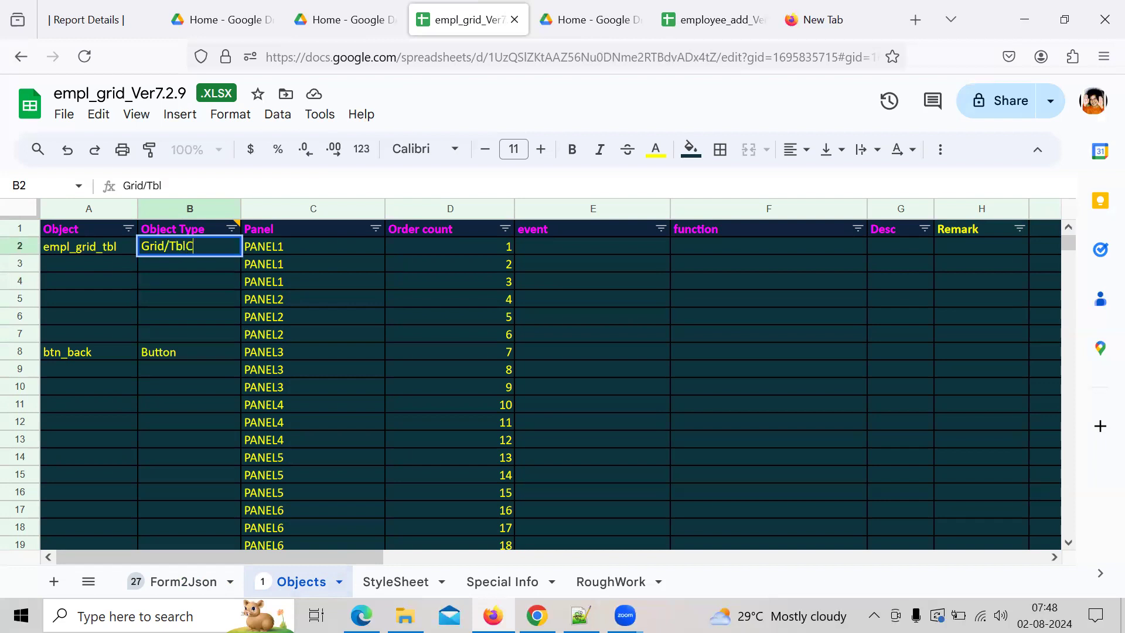
type("ntrl")
key("Return")
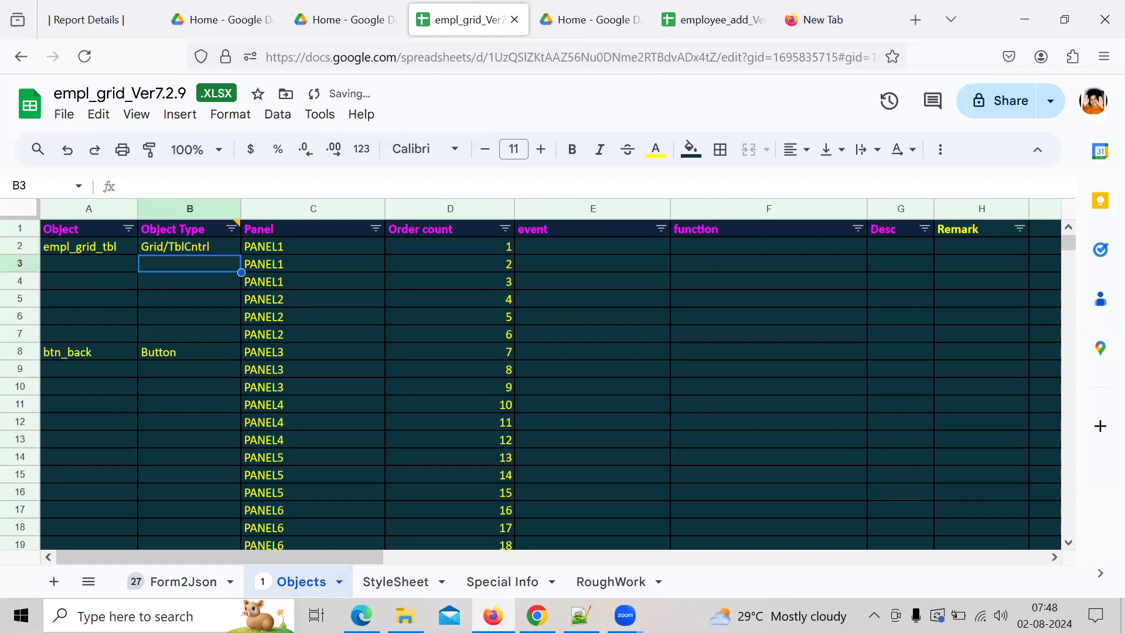
- Review the object, type and panel assignments in rows 2 to 8 of the Objects sheet
left_click(189, 246)
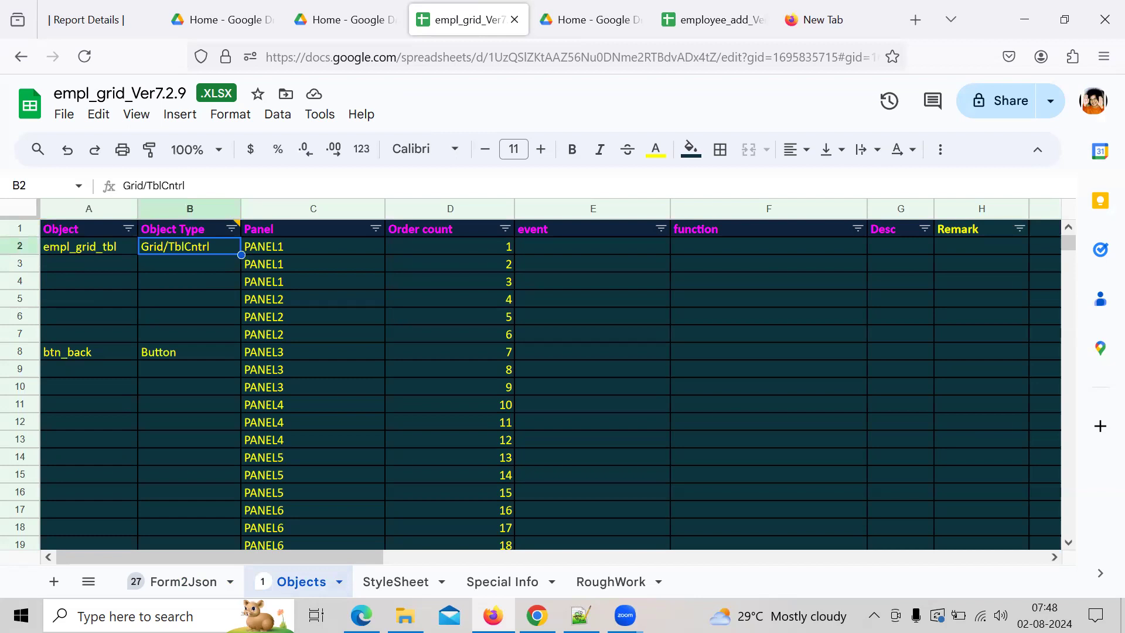
key("Right")
key("Down")
key("Down")
key("Down")
key("Down")
key("Up")
key("Up")
key("Up")
key("Up")
key("Left")
key("Left")
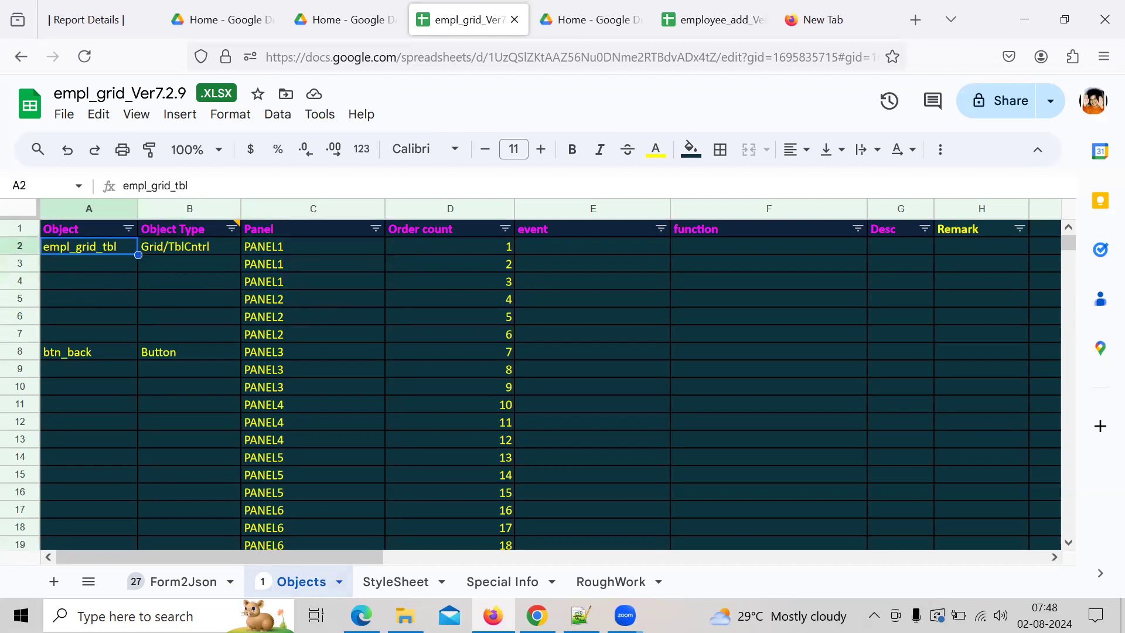
key("Down")
key("Down")
key("Down")
key("Down")
key("Down")
key("Down")
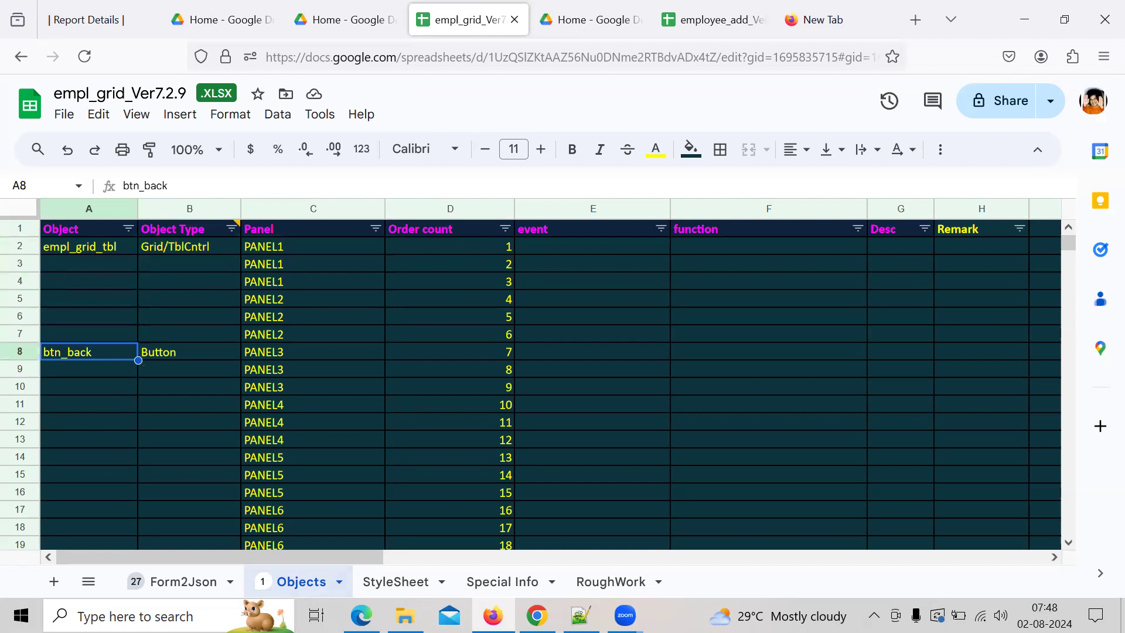
- On the Form2Json sheet, set the table control's Panel Name in cell E273 to PANEL1
left_click(204, 585)
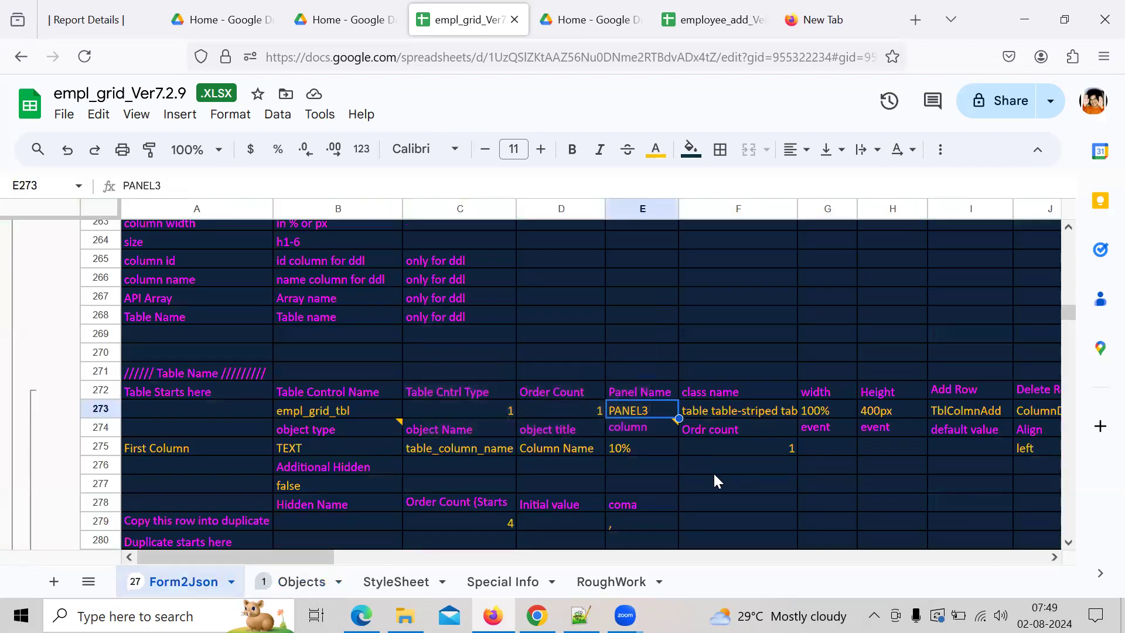
key("F2")
key("BackSpace")
type("1")
key("Return")
- Examine the table control's class name, width, height and Add Row Function settings in rows 272 and 273
key("Up")
key("Right")
key("Right")
key("Right")
key("Right")
key("Left")
key("Left")
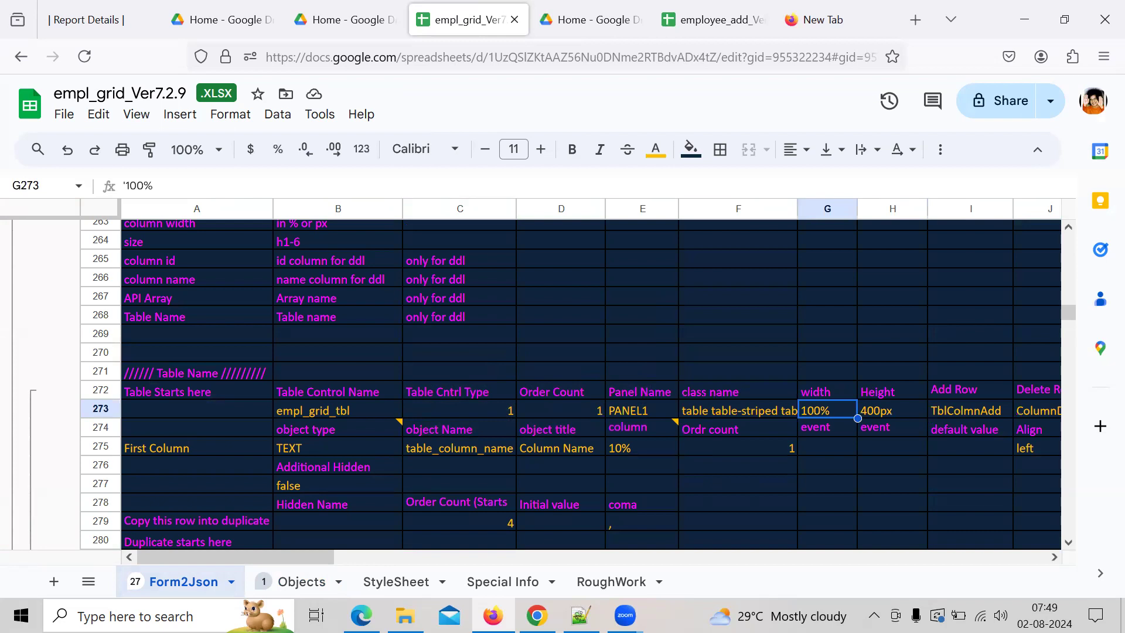
key("Right")
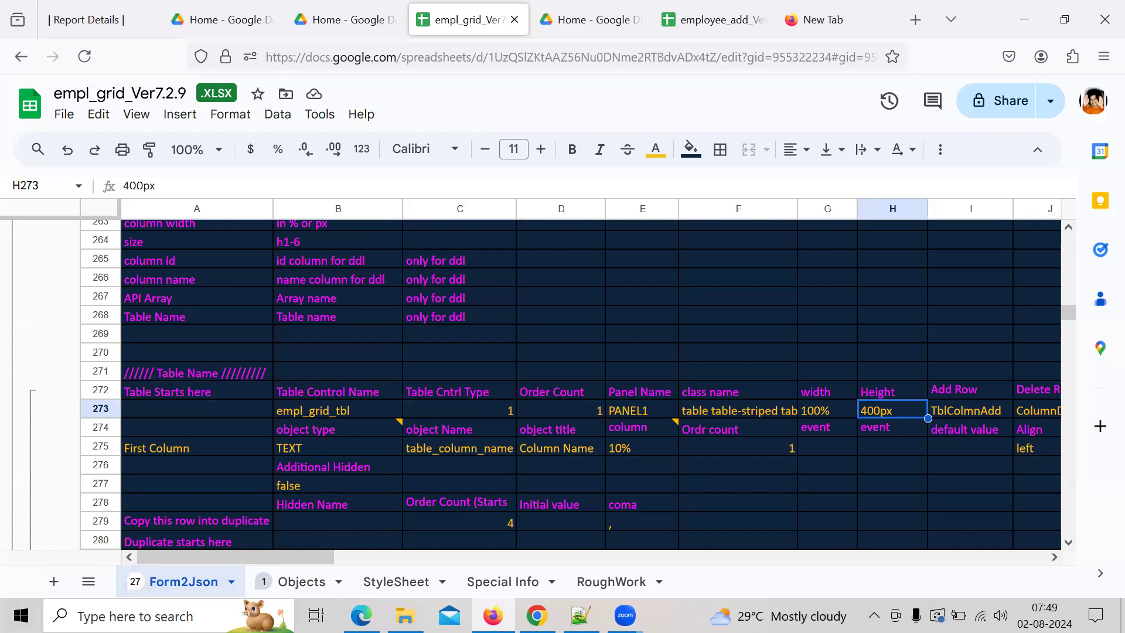
key("Right")
scroll(586, 380, "right", 3)
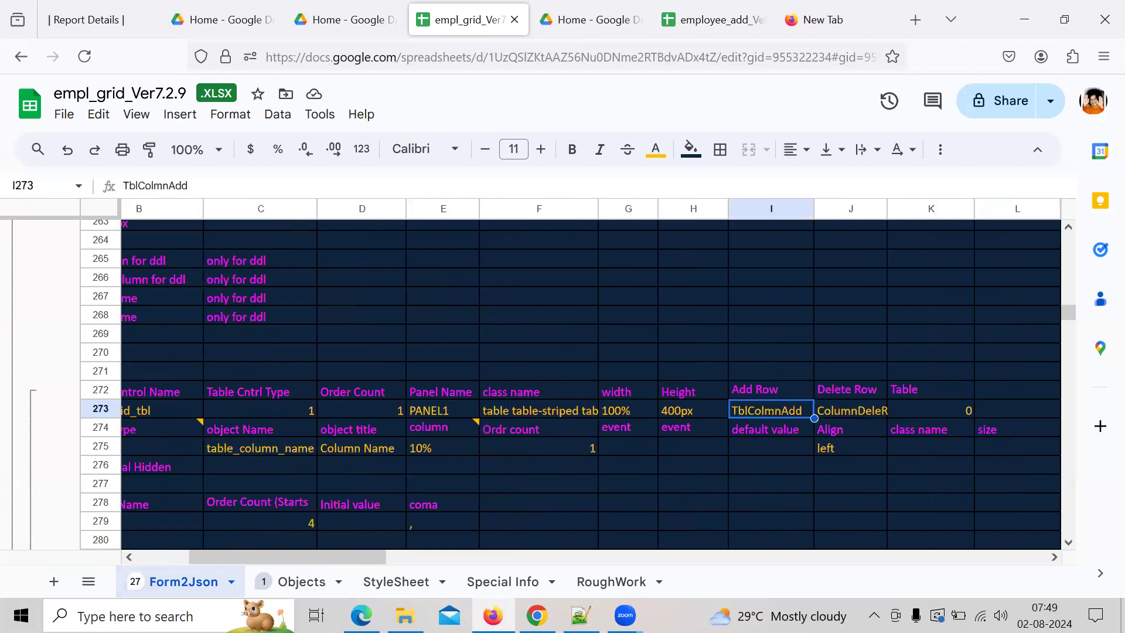
key("Left")
key("Right")
key("Up")
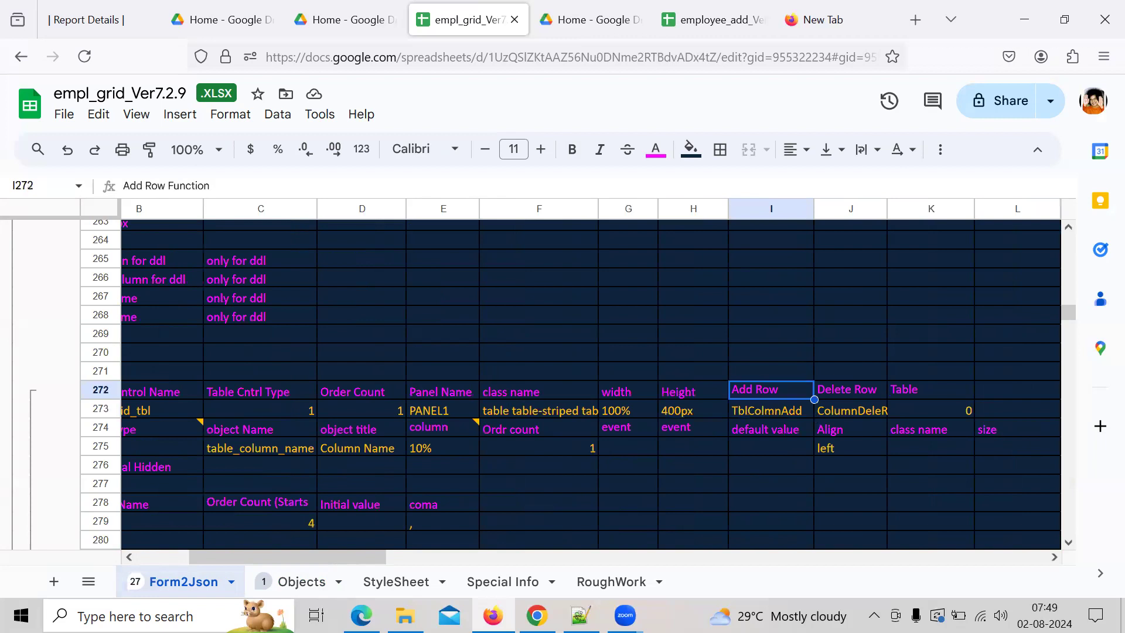
- Set the table control's Add Row Function in cell I273 to empl_grd_add
key("Right")
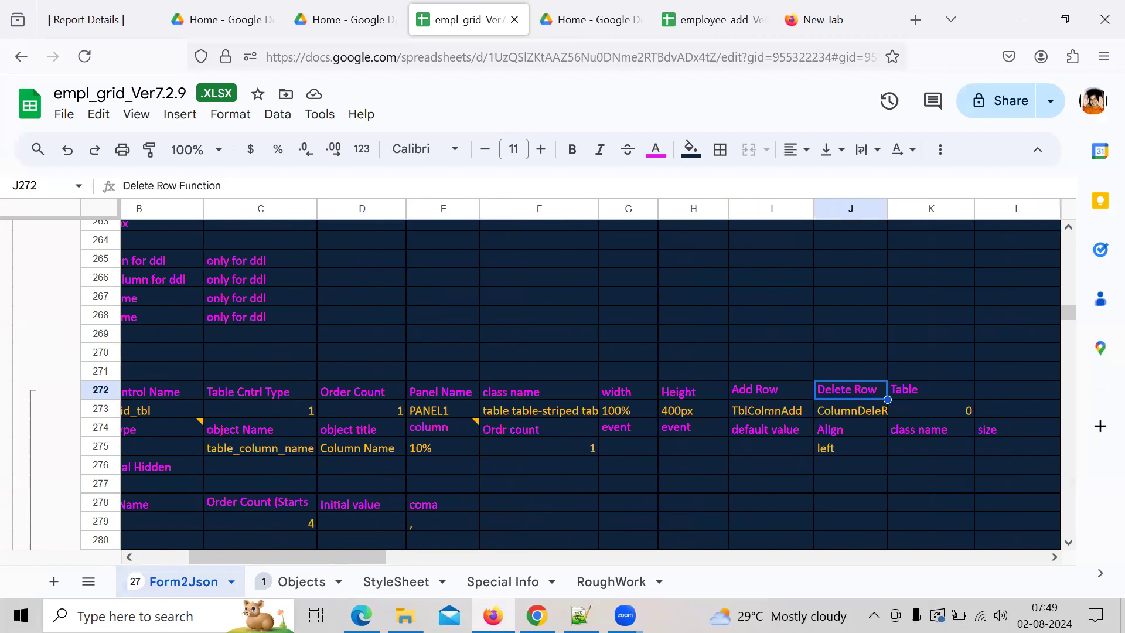
key("Down")
key("Left")
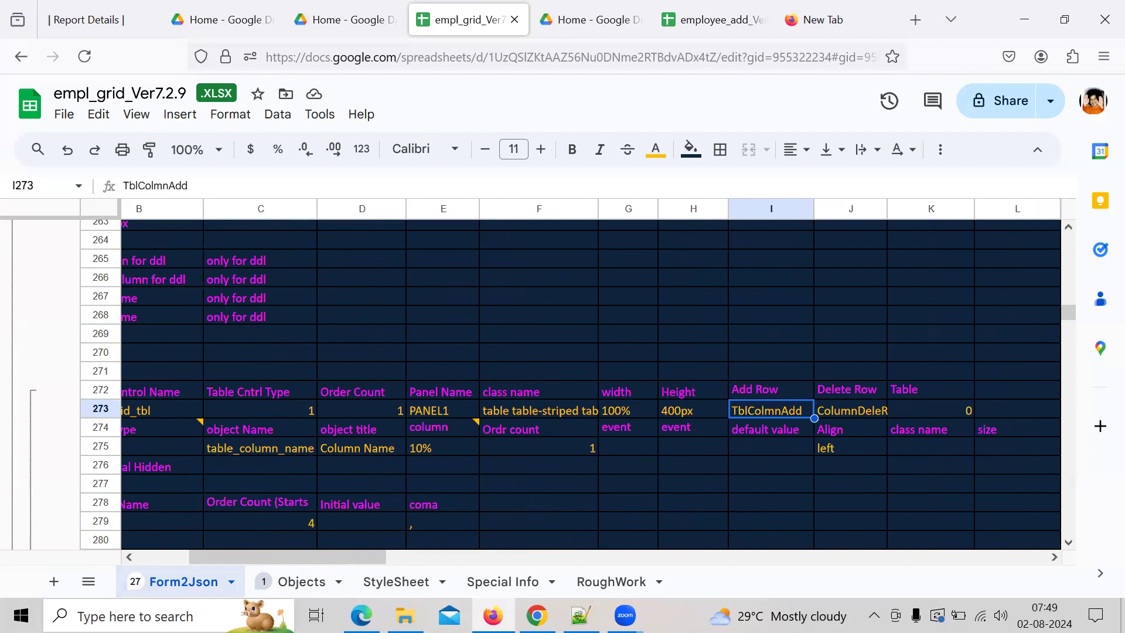
type("em")
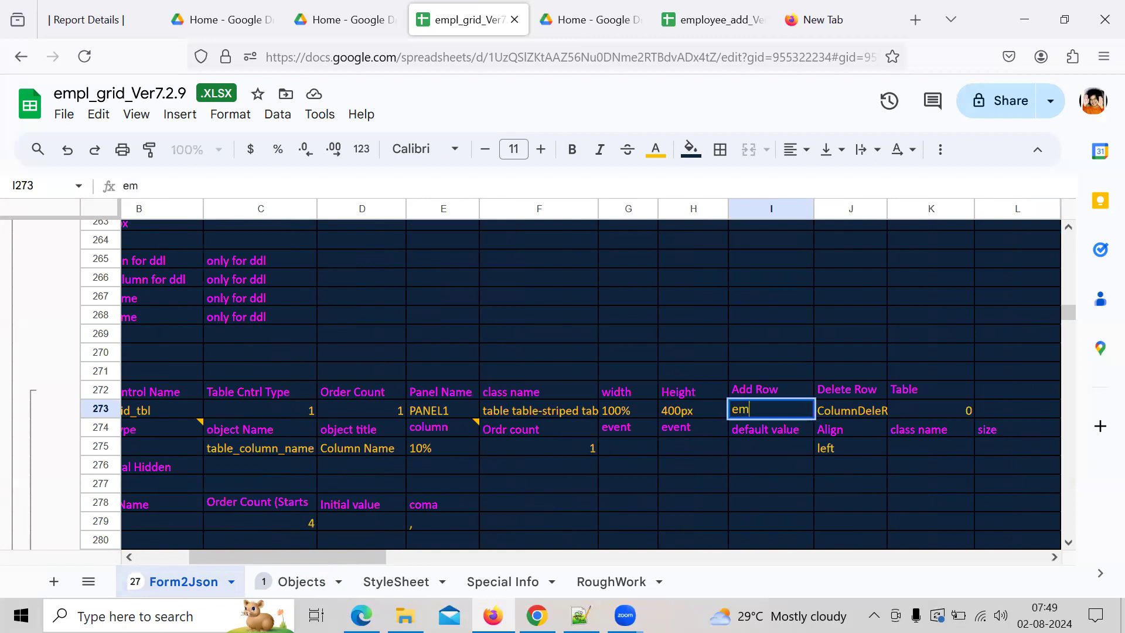
type("pl_")
type("grid")
key("BackSpace")
key("BackSpace")
key("BackSpace")
type("rd_")
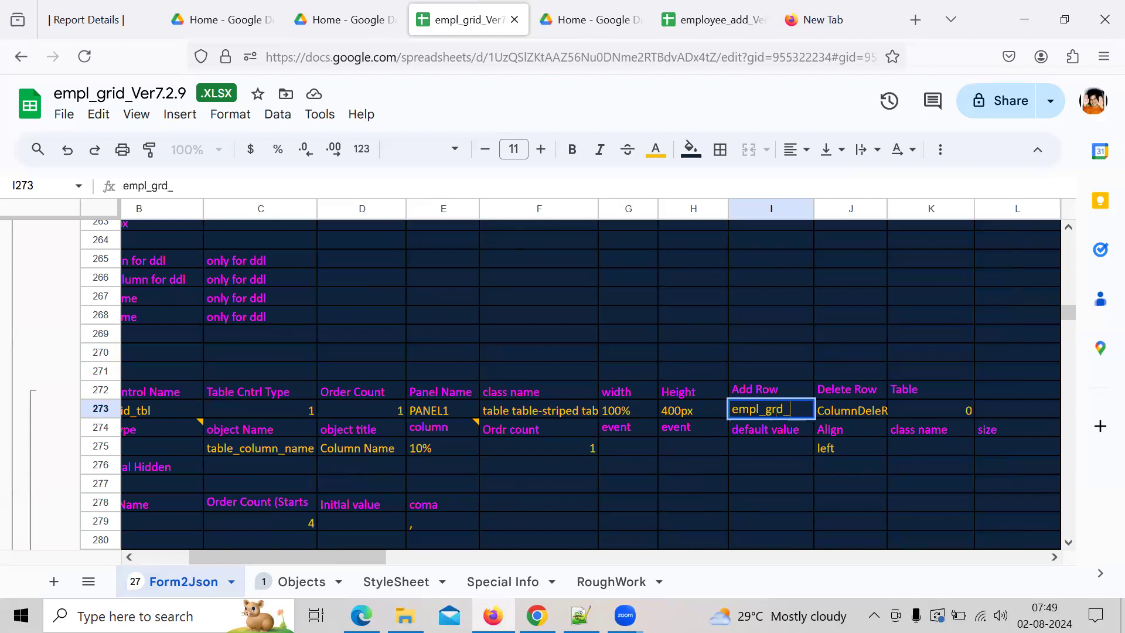
type("add")
key("Return")
- Set the table control's Delete Row Function in cell J273 to empl_grd_dele
key("Up")
key("Right")
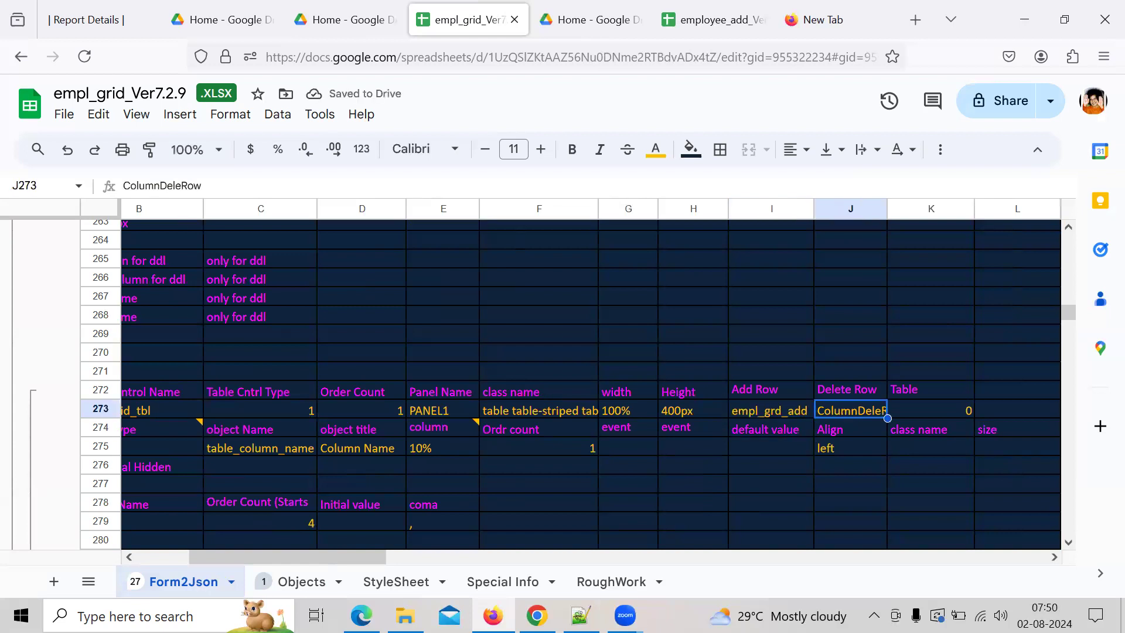
type("empl_g")
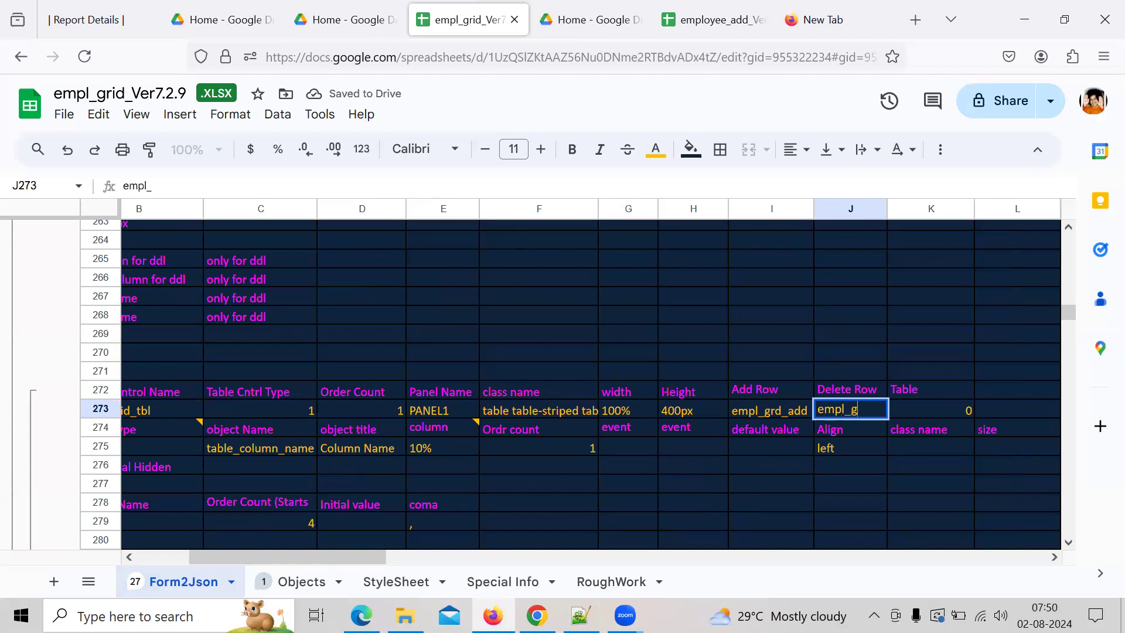
type("rd_dele")
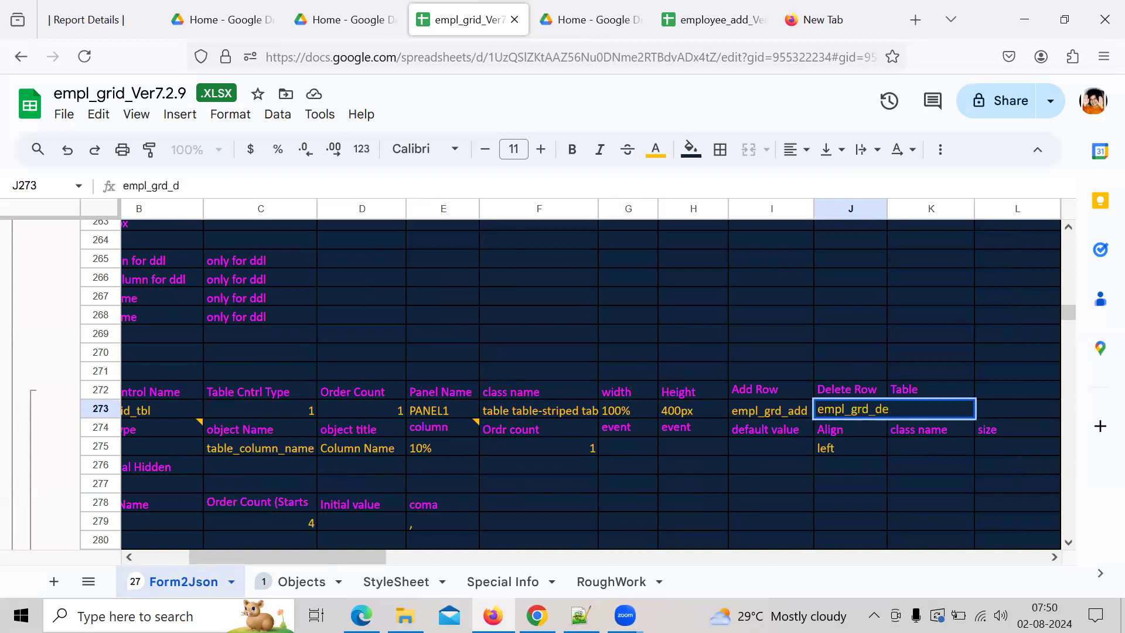
key("Return")
key("Up")
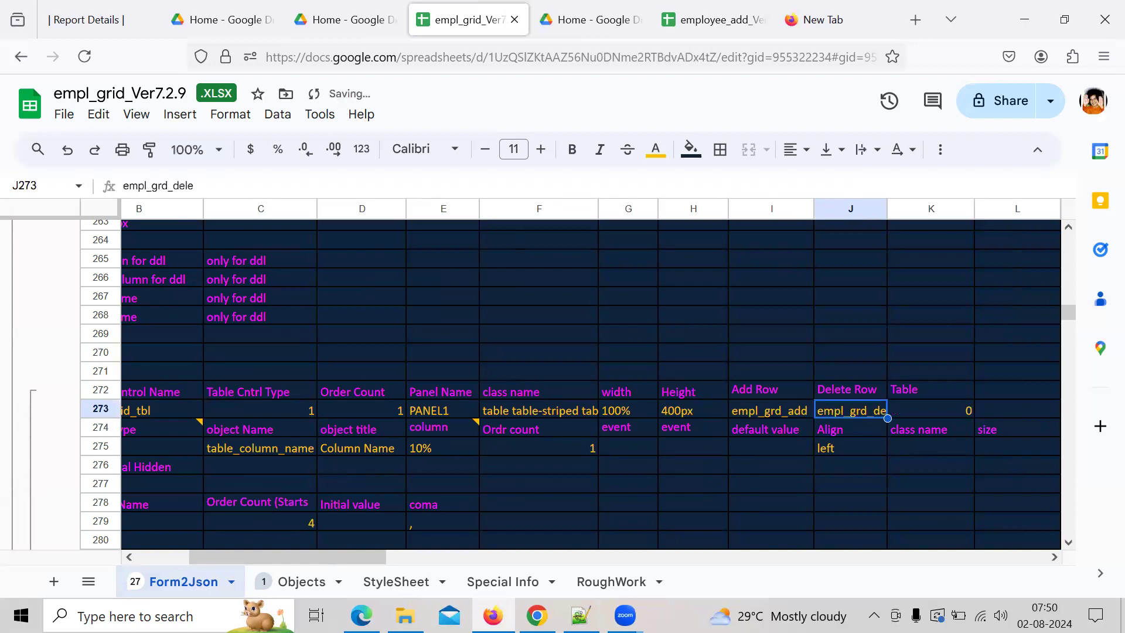
key("Left")
key("Left")
key("Right")
key("Right")
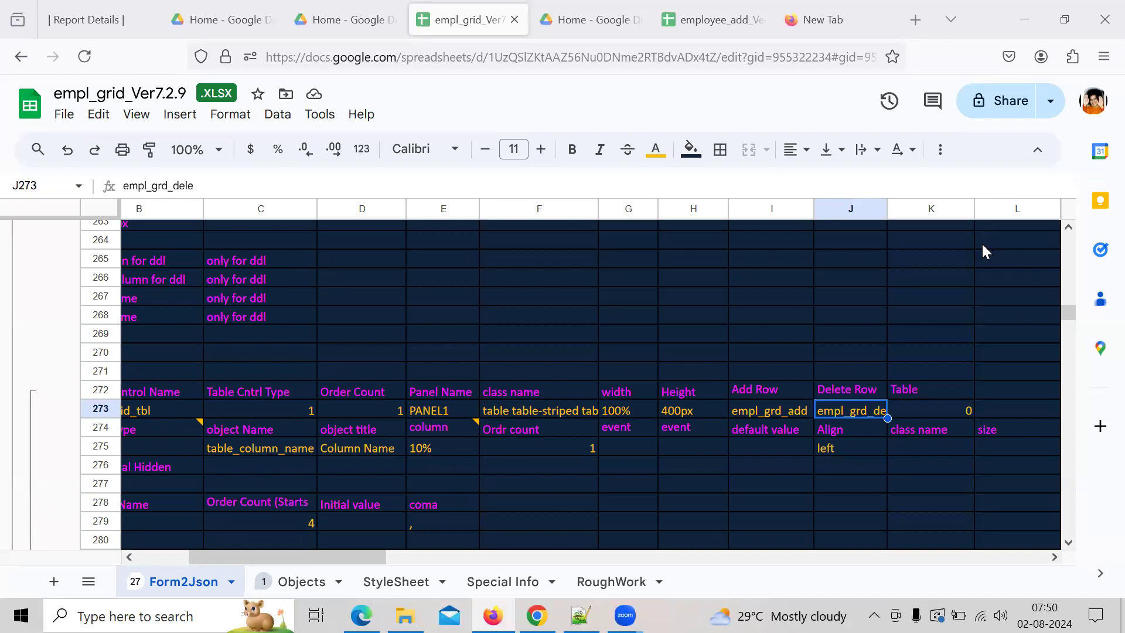
- Examine the table block from the start of row 273 down through its first column definition and duplicate section
left_click(982, 241)
left_click(766, 404)
key("Left")
key("Left")
key("Left")
key("Left")
key("Left")
key("Left")
key("Left")
key("Left")
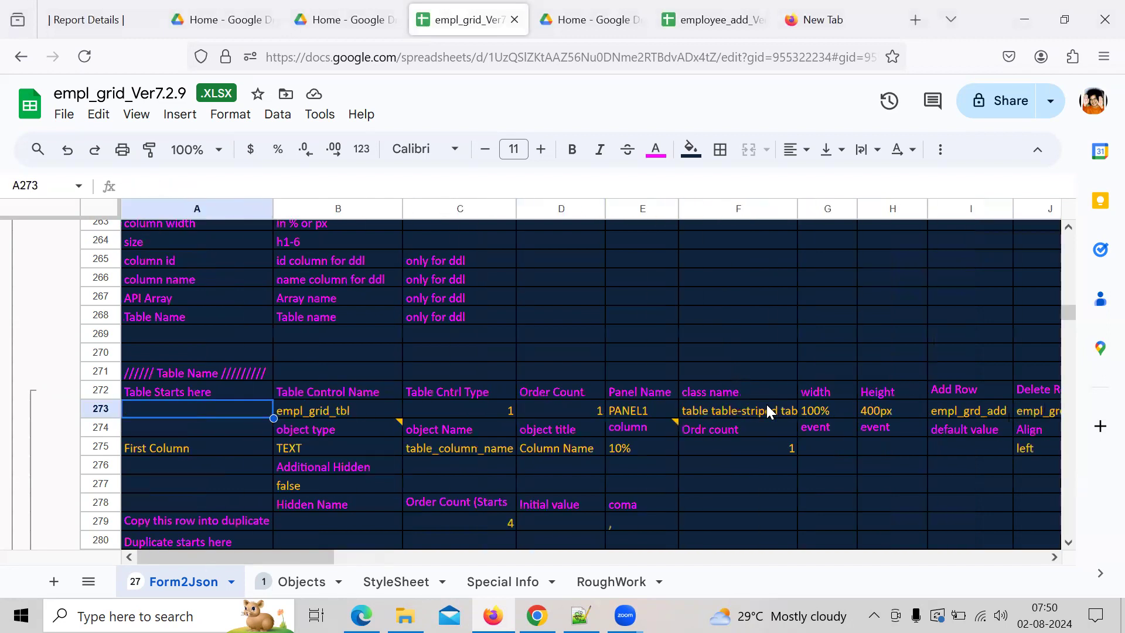
key("Down")
key("Down")
key("Down")
key("Down")
key("Down")
key("Down")
key("Down")
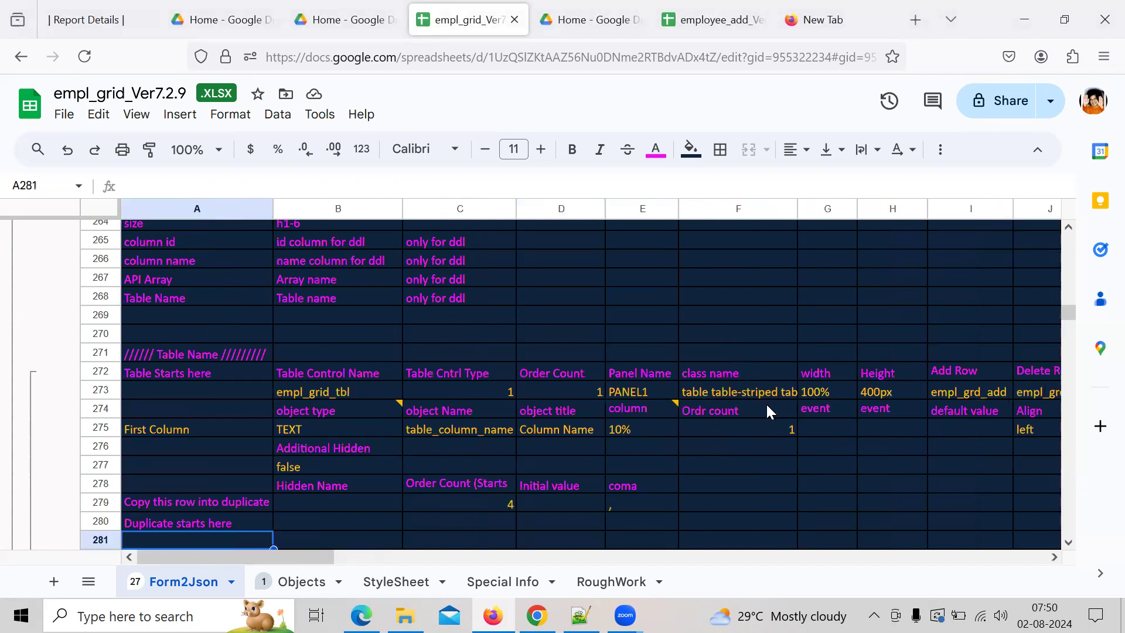
key("Up")
key("Up")
key("Up")
key("Up")
key("Up")
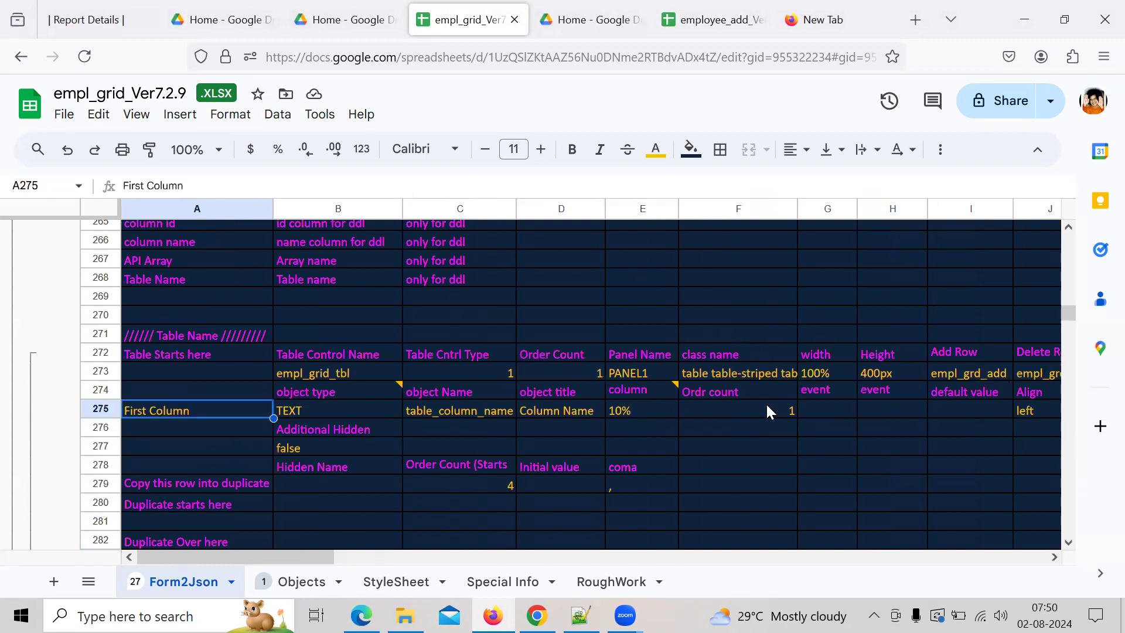
- Switch to Notepad++ and examine the fields of the first list_employee record in the new 13 file
left_click(536, 615)
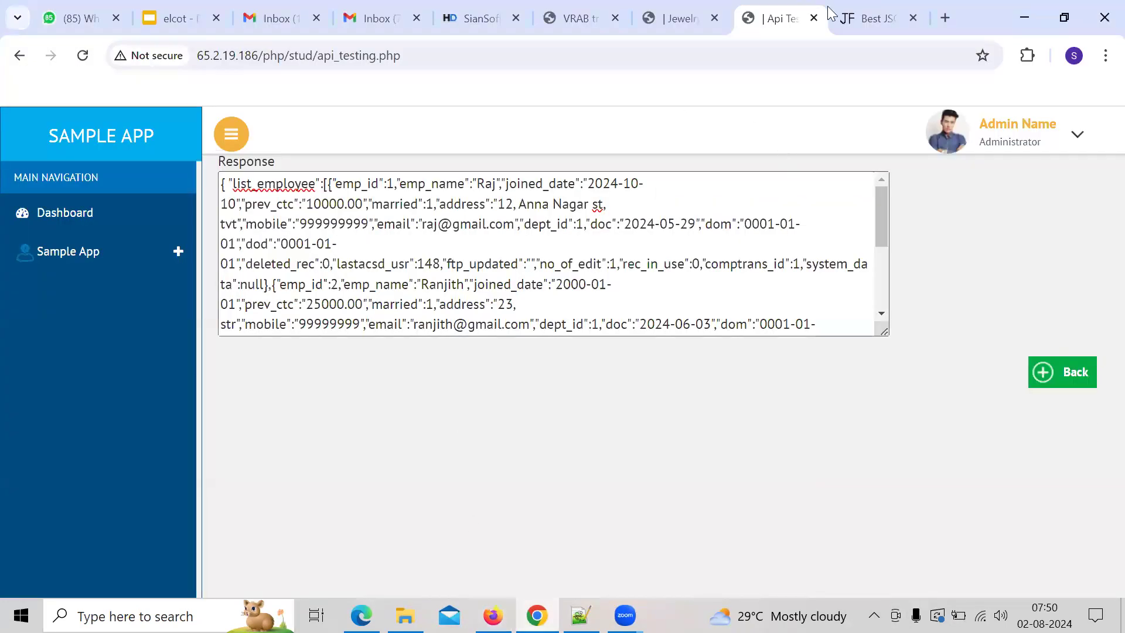
left_click(868, 17)
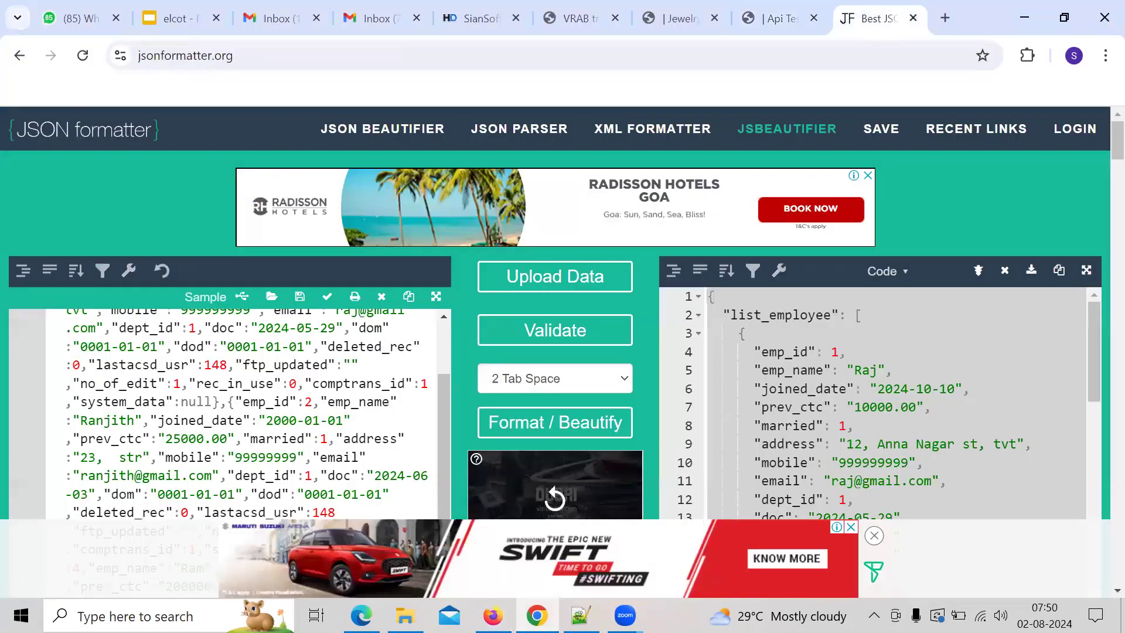
left_click(580, 615)
left_click(510, 355)
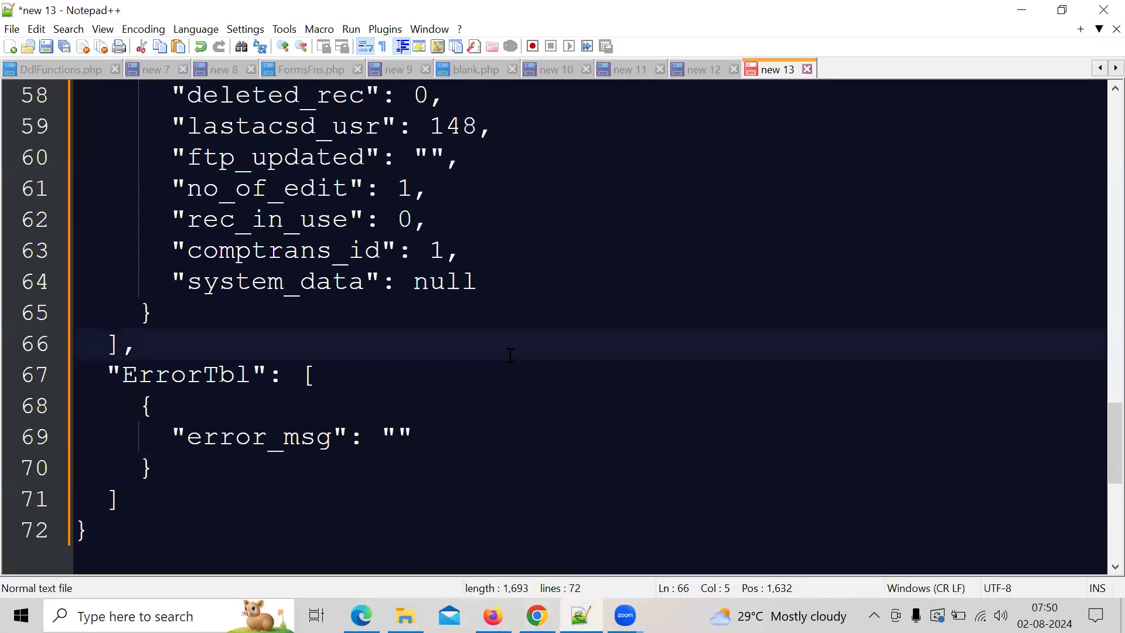
key("ctrl+Home")
key("Down")
key("Down")
key("Down")
key("Down")
key("Down")
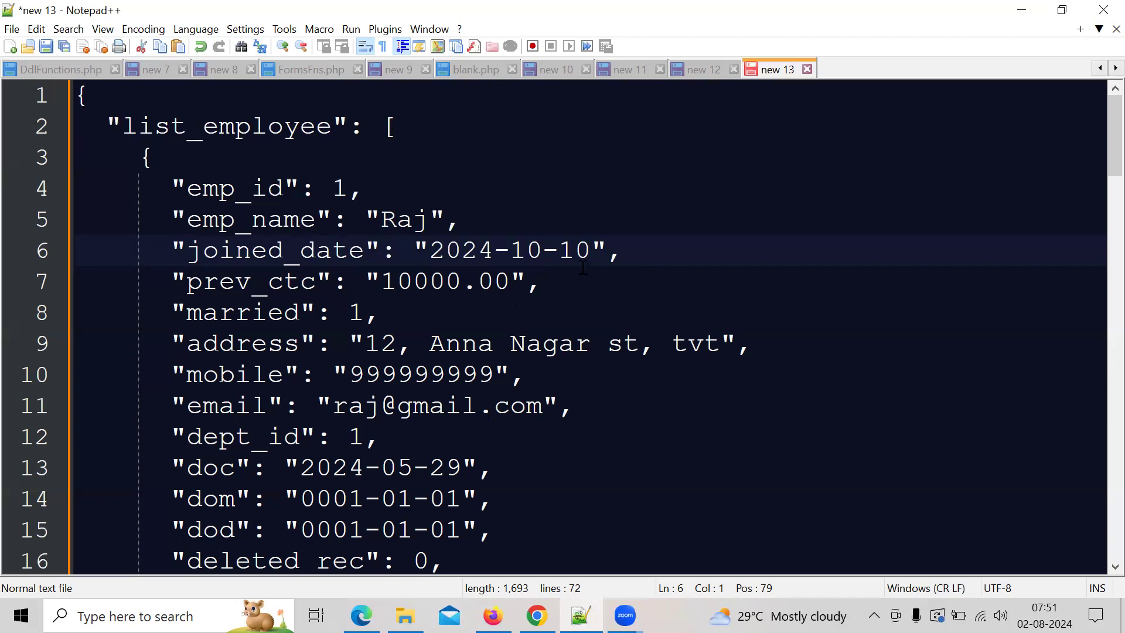
left_click(283, 281)
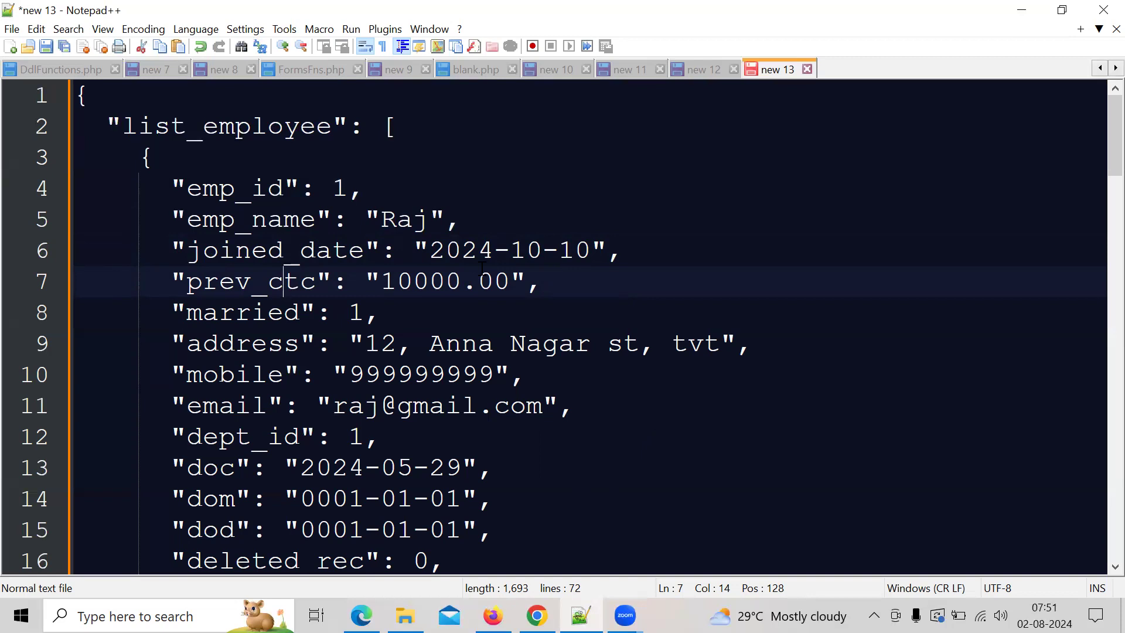
left_click(279, 253)
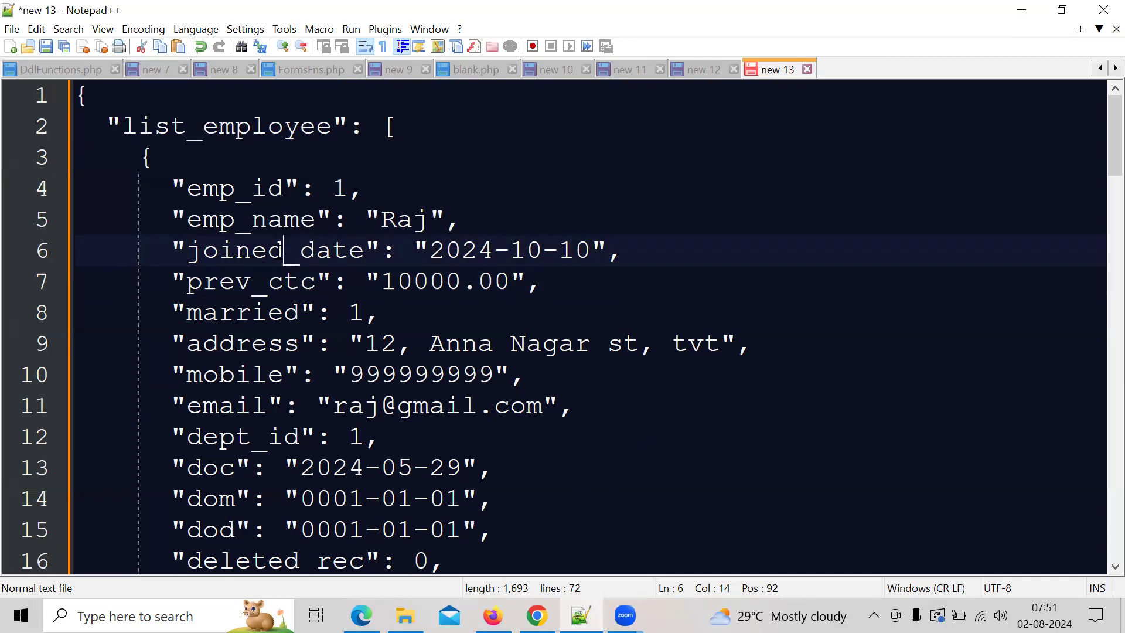
left_click(297, 275)
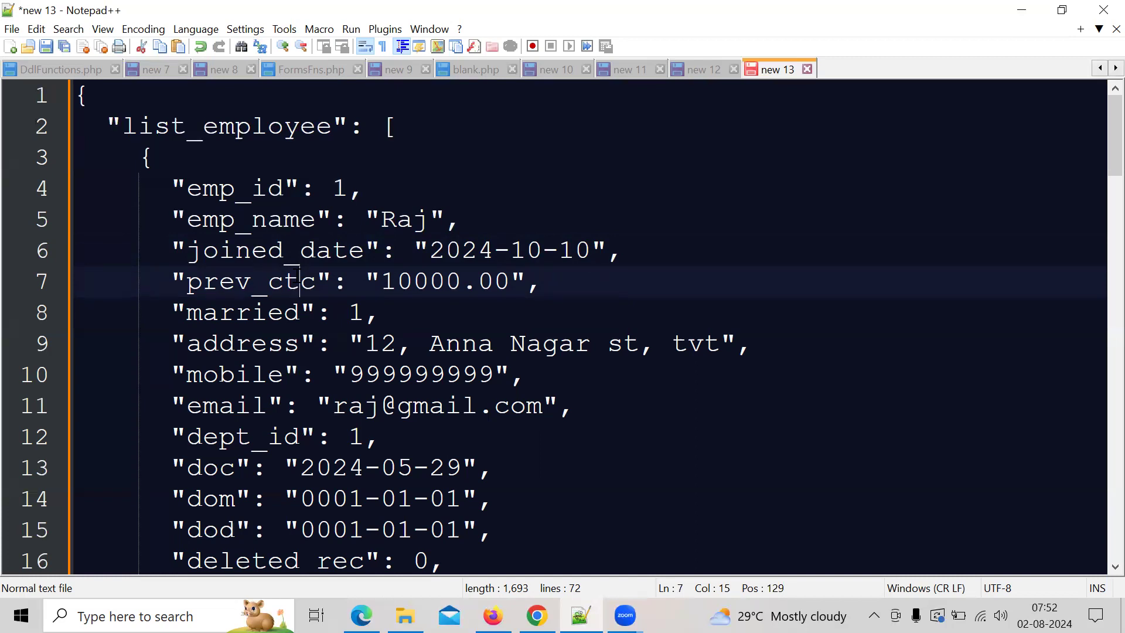
left_click(648, 293)
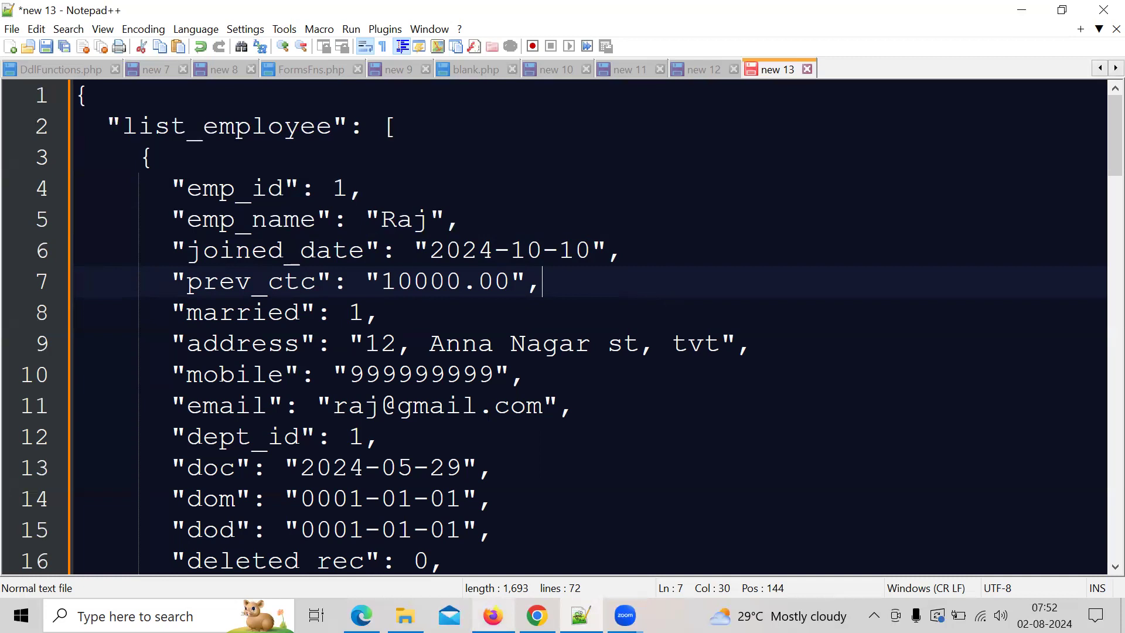
- Return to the spreadsheet in Firefox and replace the First Column label in cell A275 with emp_name
mouse_move(492, 615)
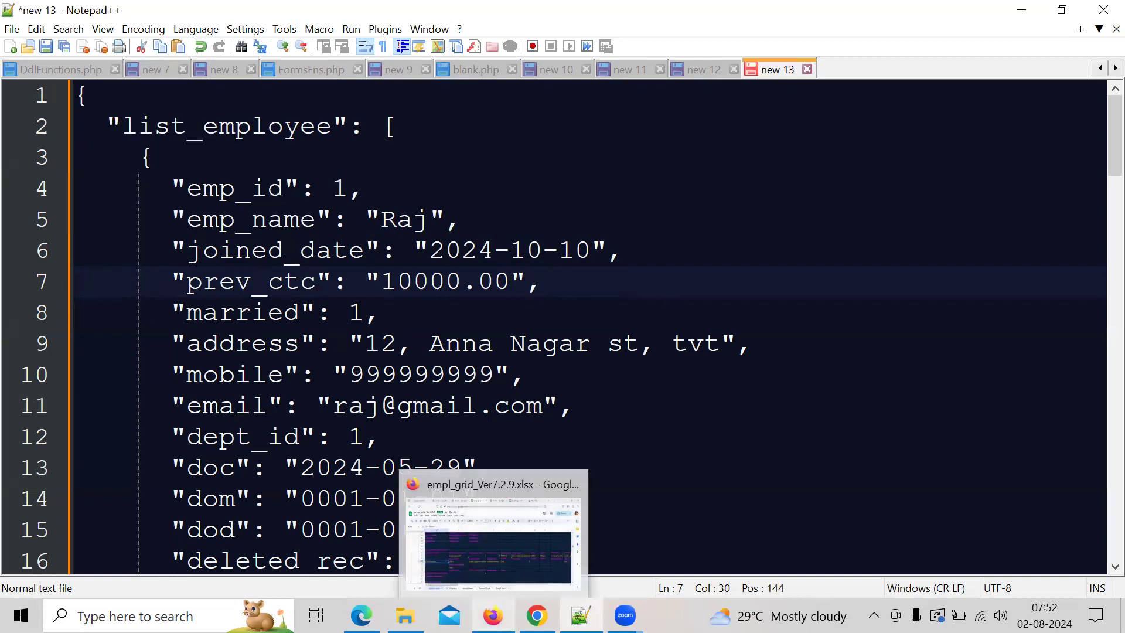
left_click(493, 615)
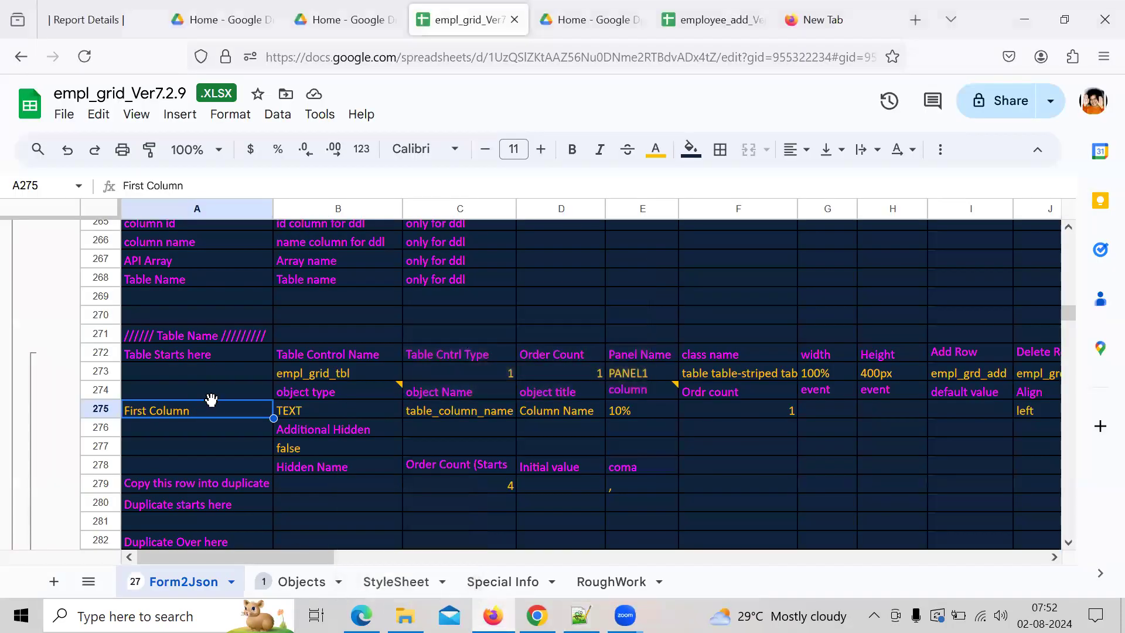
type("em")
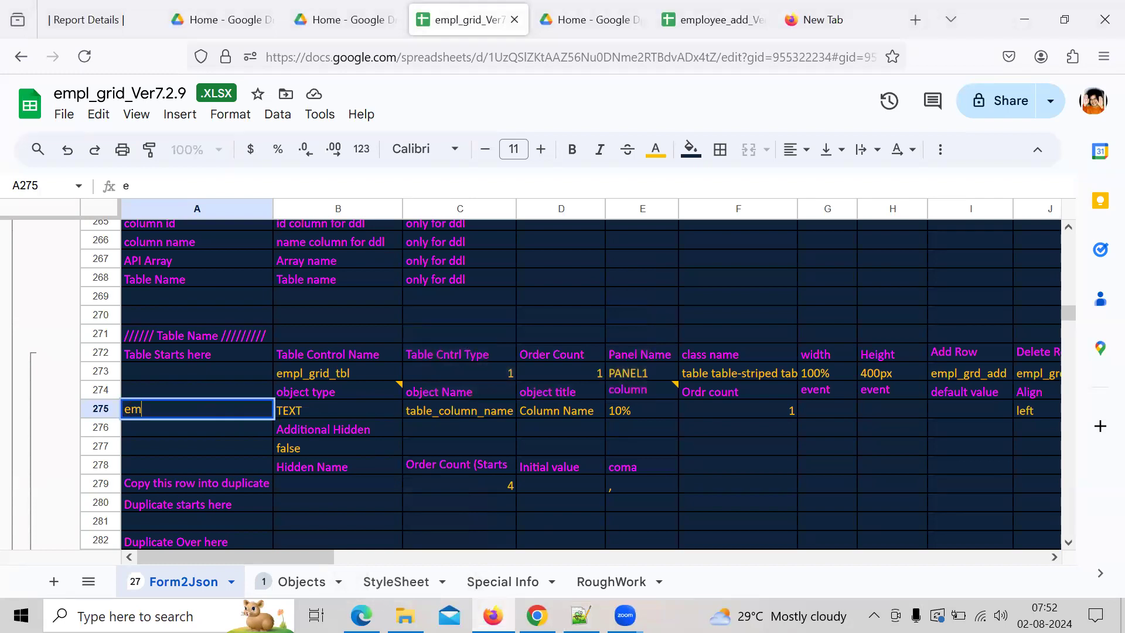
type("p_name")
key("Return")
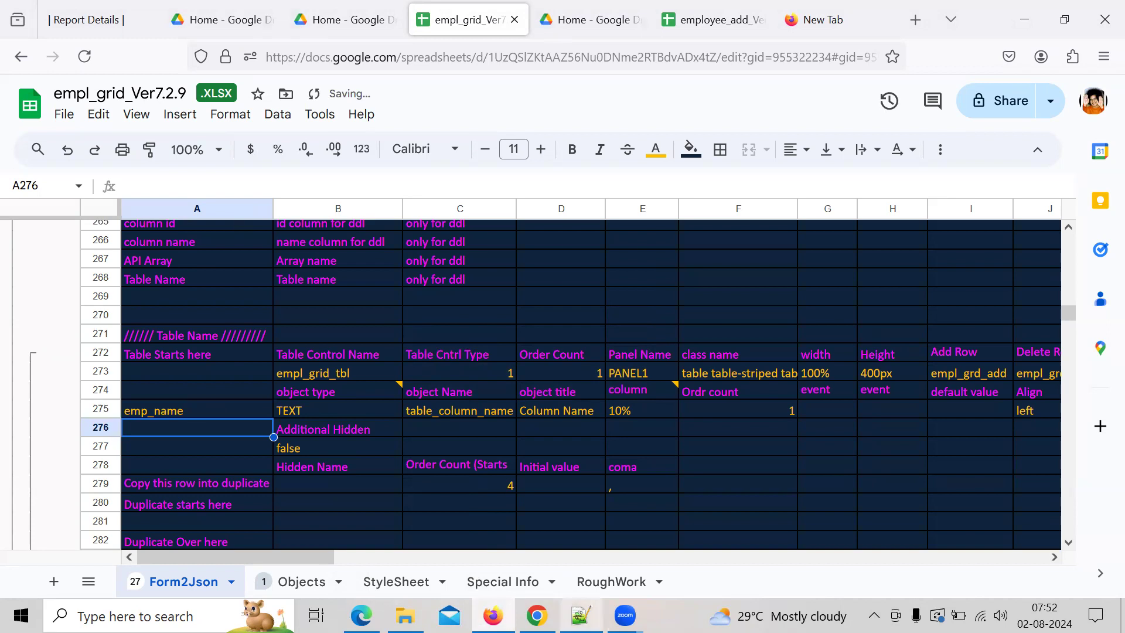
- Copy the emp_name field name from the JSON in Notepad++ and paste it over cell A275 in the spreadsheet
left_click(580, 614)
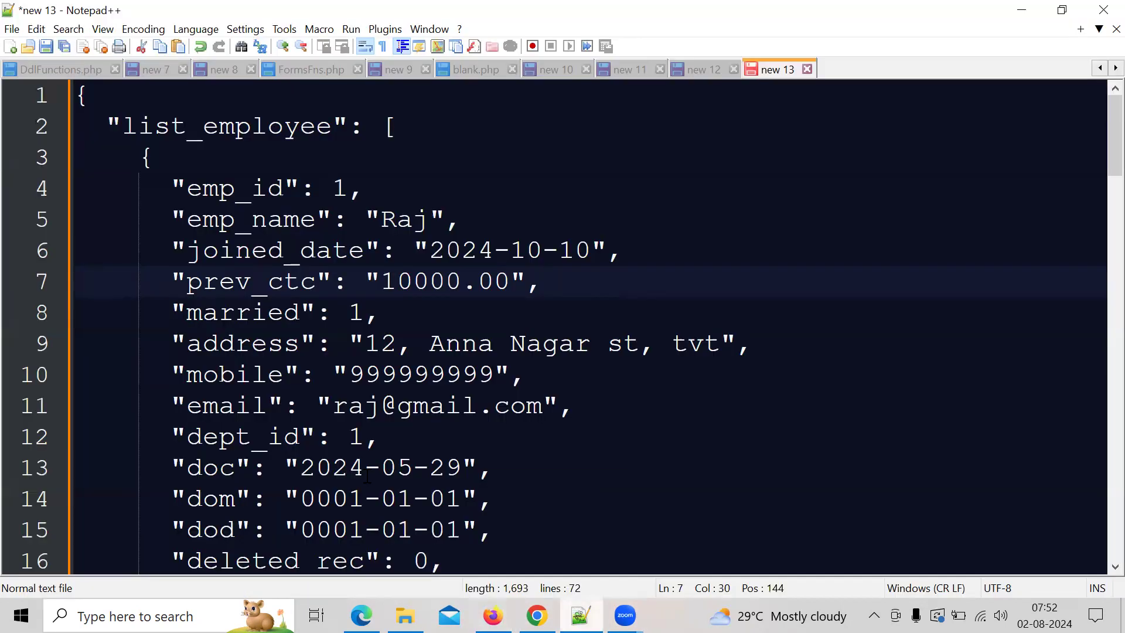
double_click(265, 221)
key("ctrl+c")
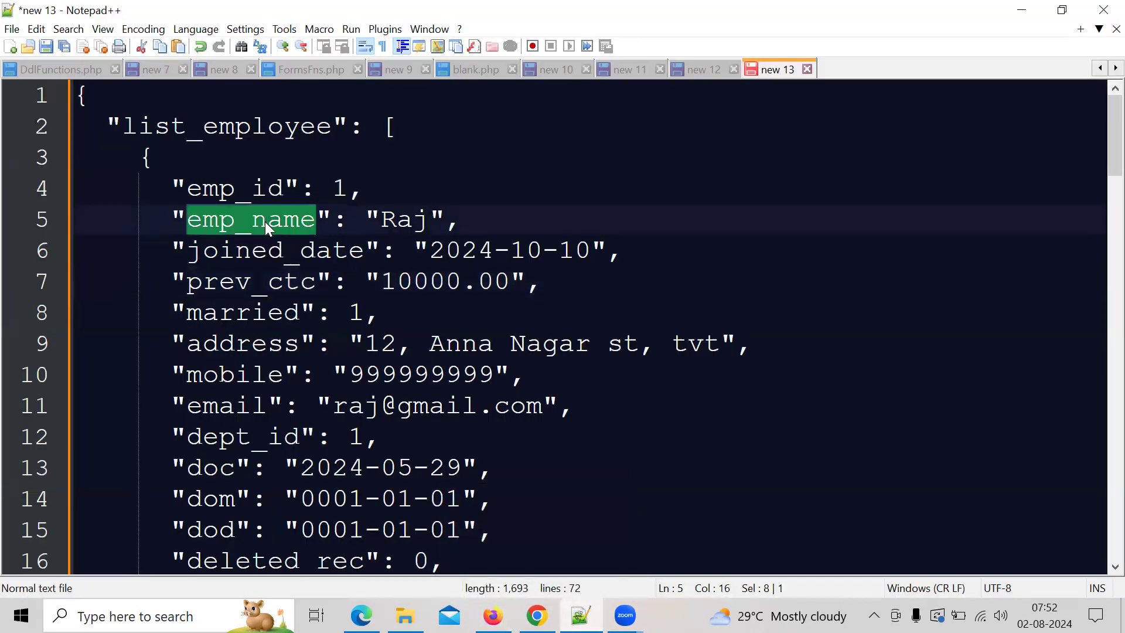
left_click(492, 615)
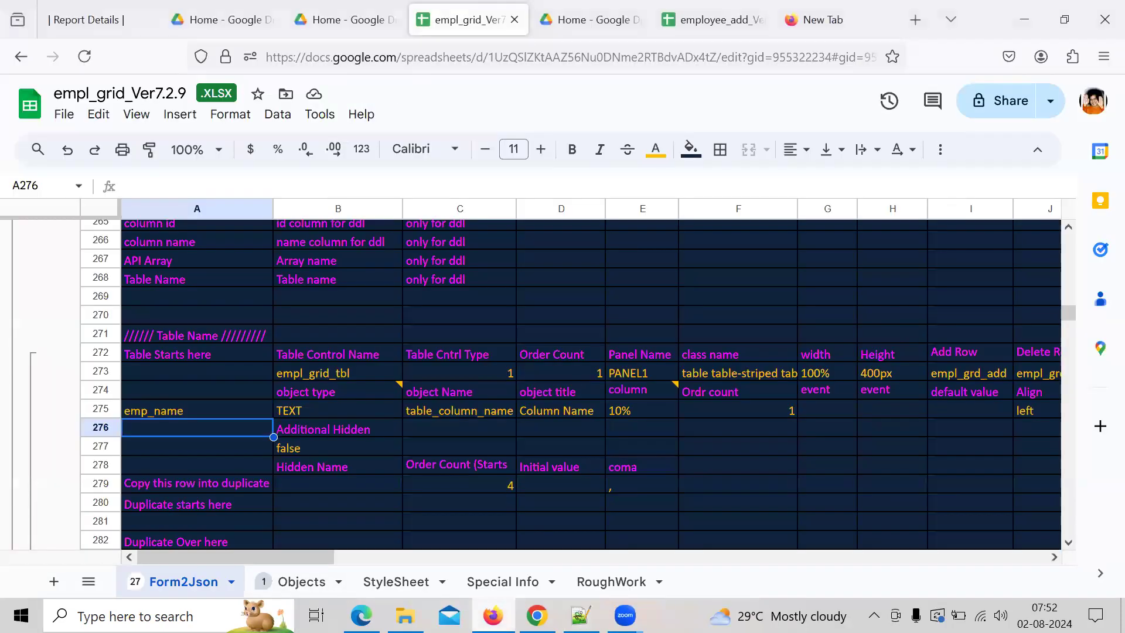
left_click(212, 409)
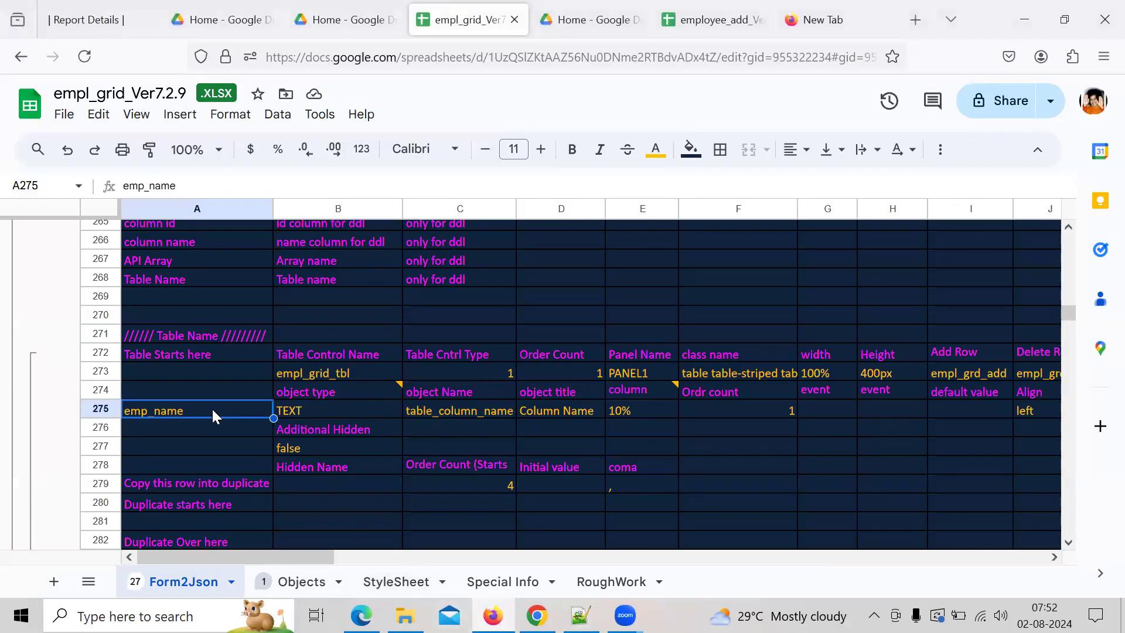
key("ctrl+v")
- Compare the first column's label, object type and object name in row 275 with the emp_name field in Notepad++
left_click(338, 409)
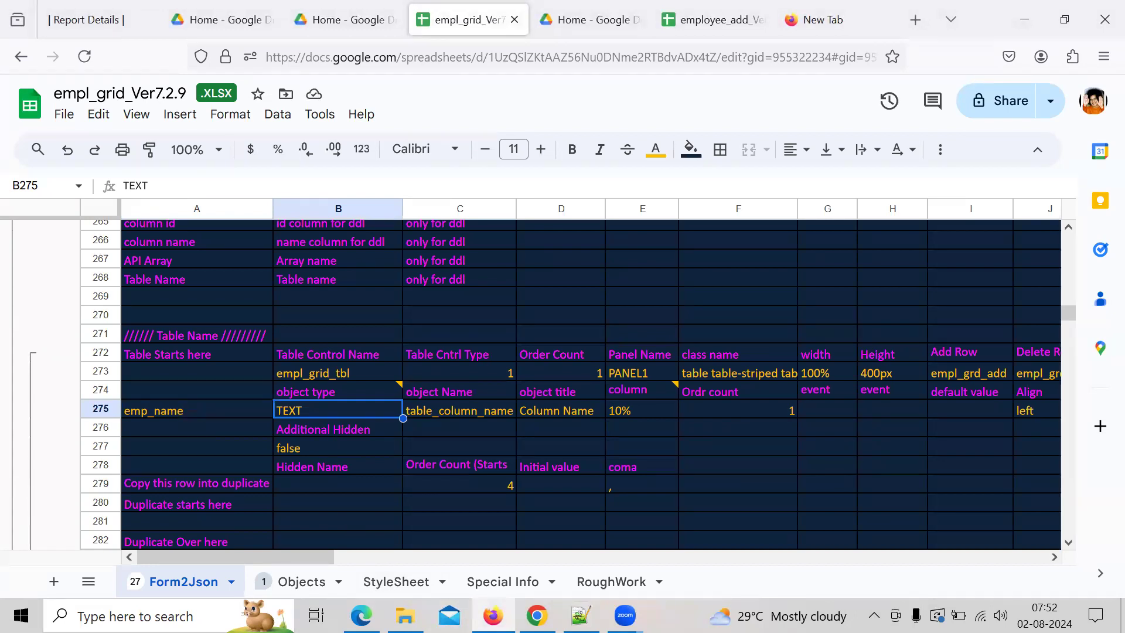
left_click(460, 409)
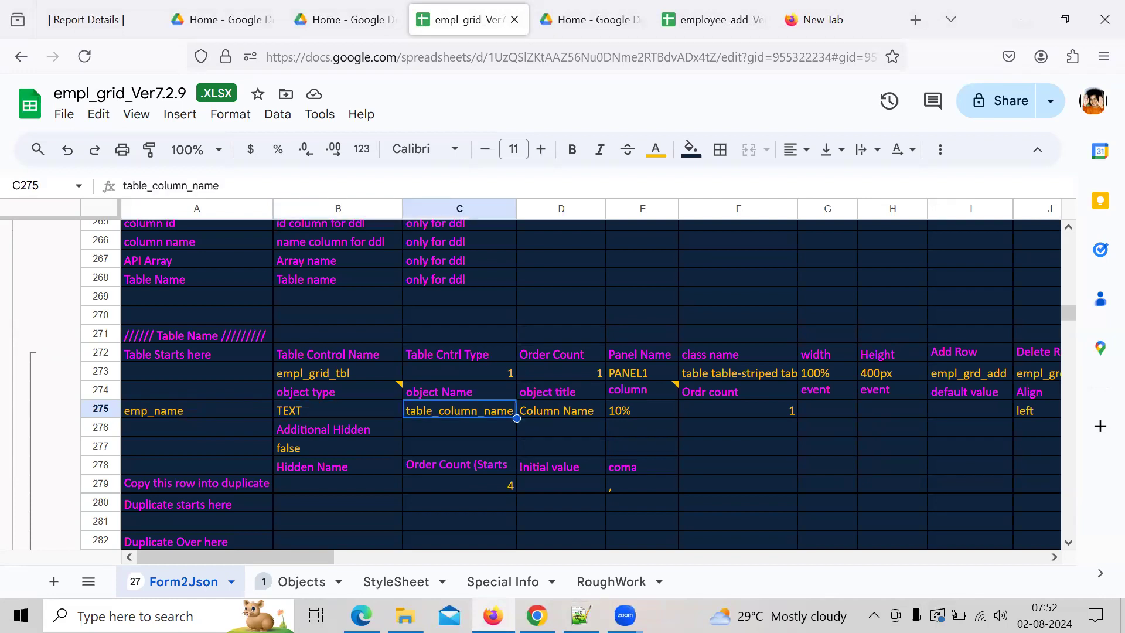
left_click(197, 410)
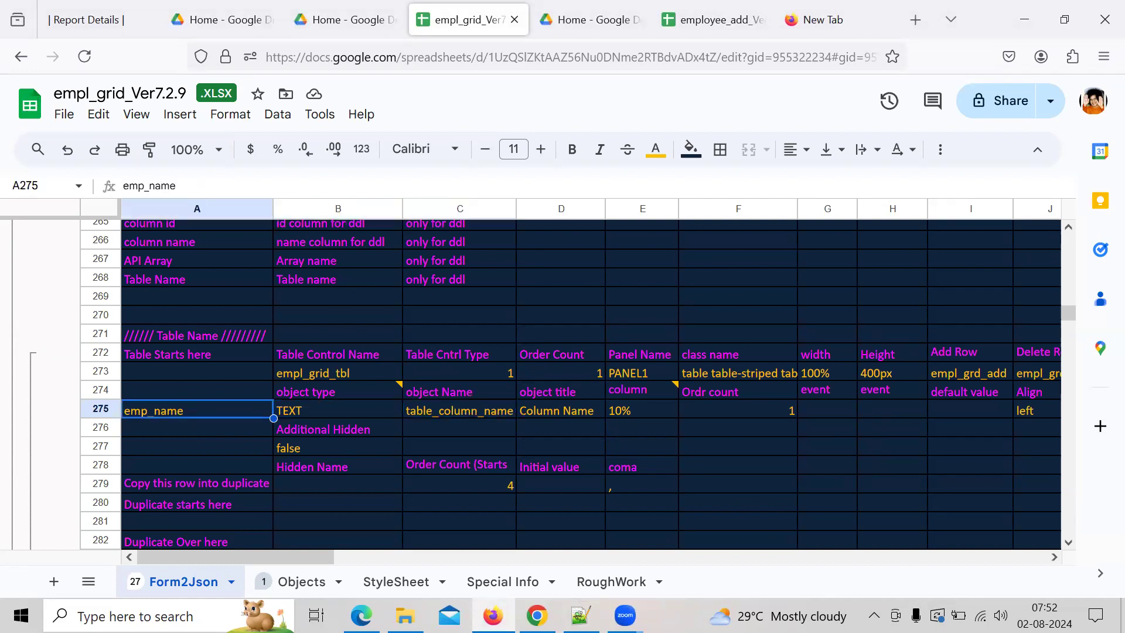
key("Right")
key("Right")
key("Left")
key("Left")
key("Right")
key("Right")
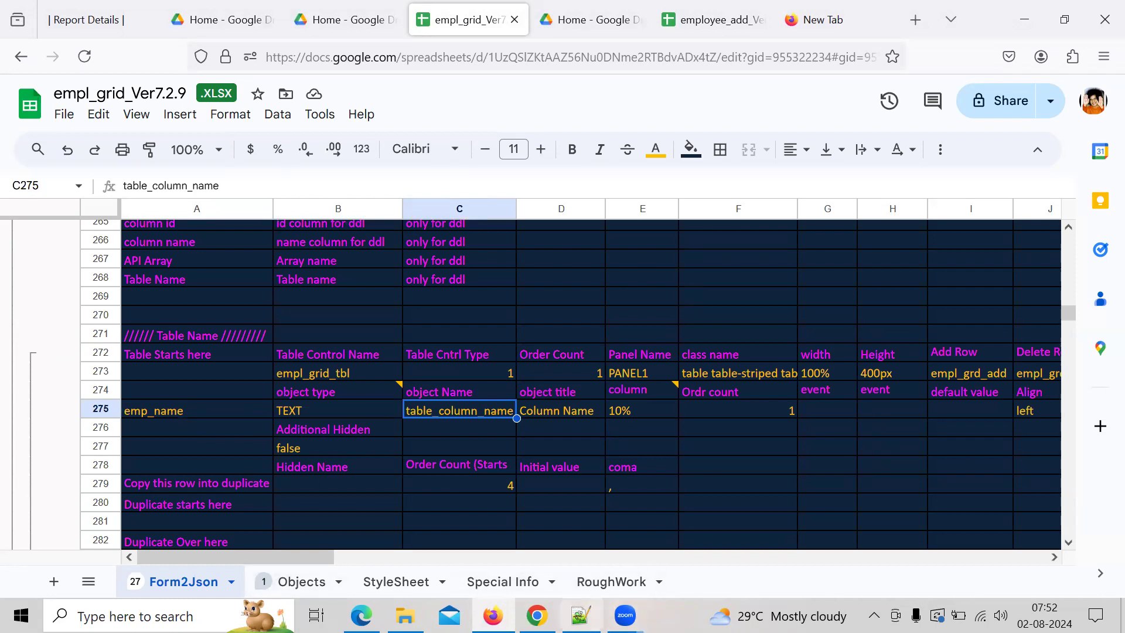
left_click(579, 613)
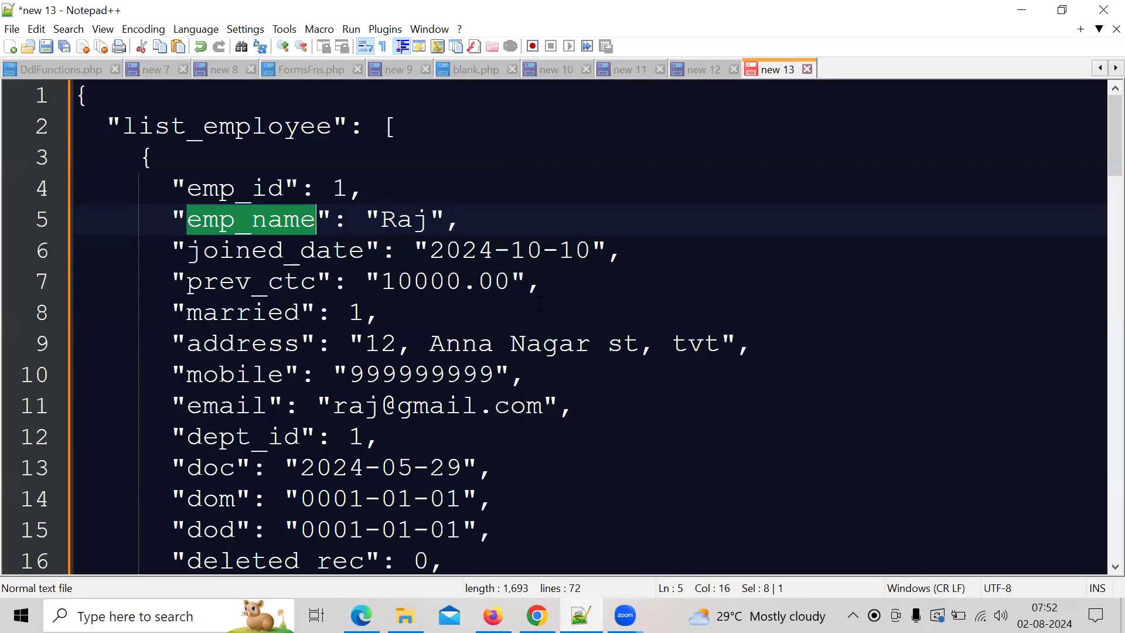
key("End")
double_click(272, 220)
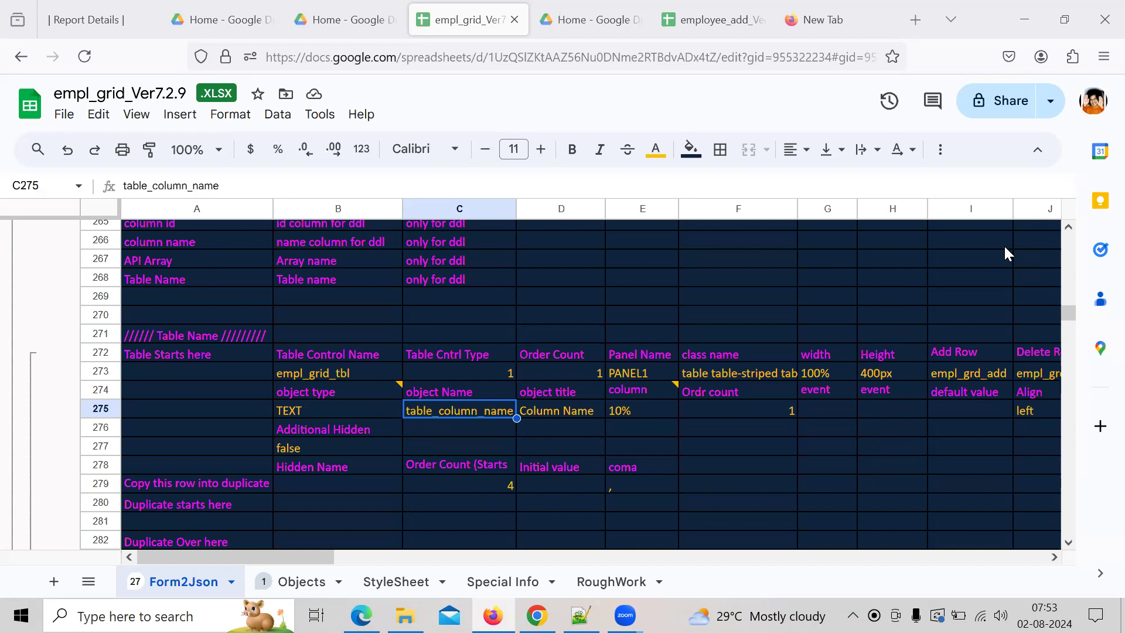
- Review the empl_grid_tbl control settings along row 273, including control type, order count, panel, class name, width and height
left_click(481, 376)
key("Right")
key("Right")
key("Right")
key("Right")
key("Right")
key("Right")
key("Right")
key("Right")
key("Right")
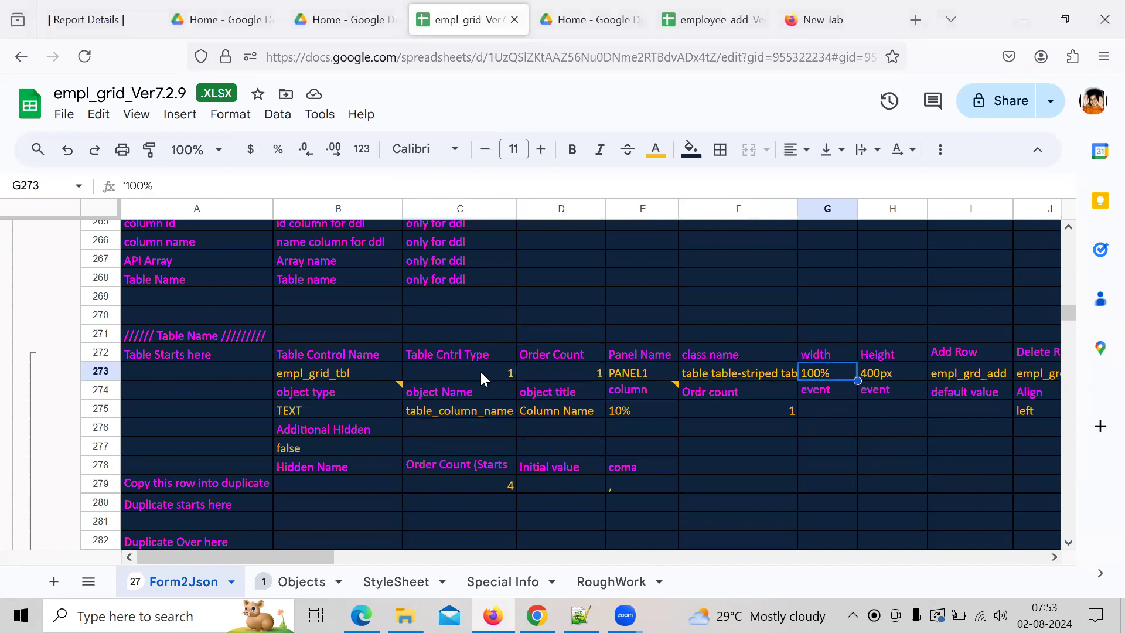
key("Right")
- Review the column definition headings and values in rows 274 and 275, back to the object type in cell B275
key("Down")
key("Down")
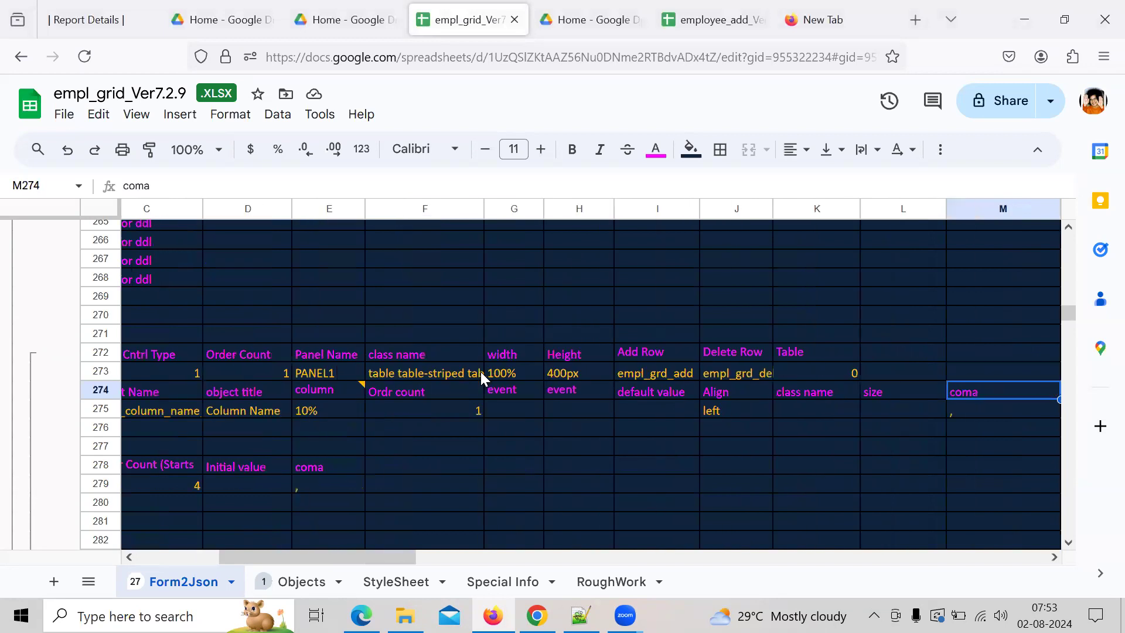
key("Left")
key("Home")
key("Right")
key("Right")
key("Left")
key("Left")
key("Right")
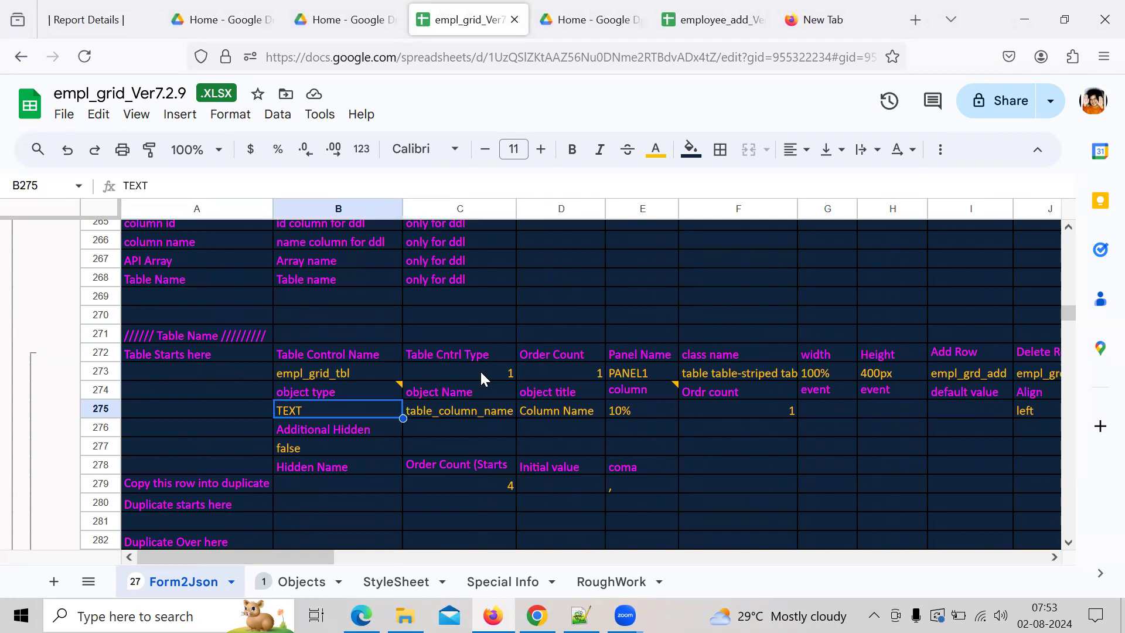
- Switch to Notepad++ and examine the fields of the first list_employee record in the new 13 file
left_click(580, 615)
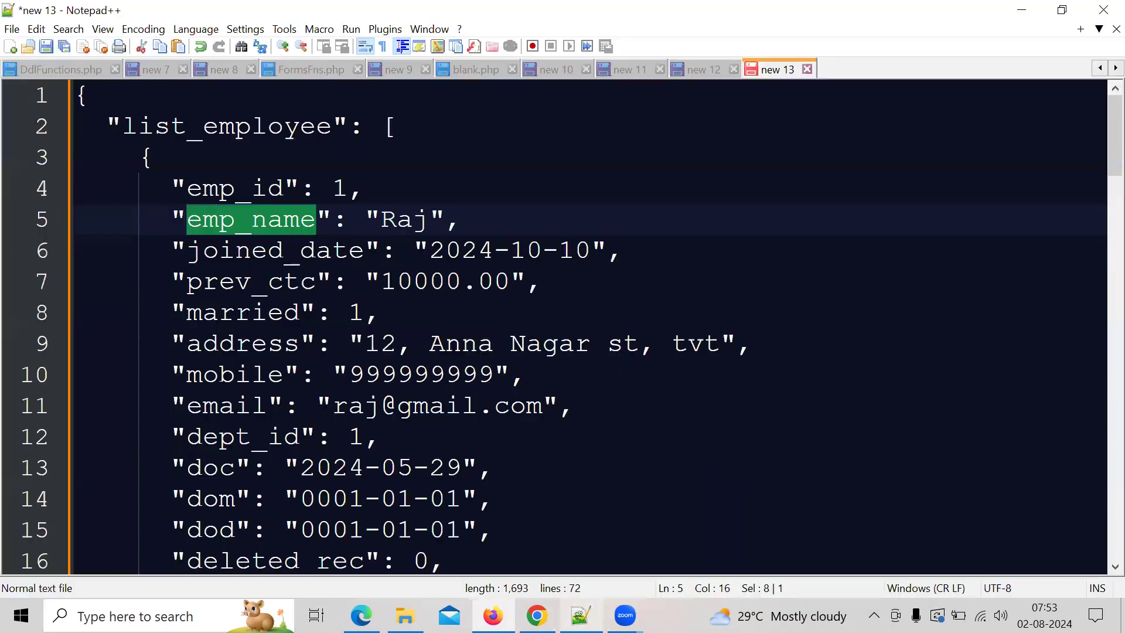
left_click(405, 165)
key("Down")
key("Down")
key("Down")
key("Down")
key("Down")
key("Down")
key("Down")
key("Down")
key("Down")
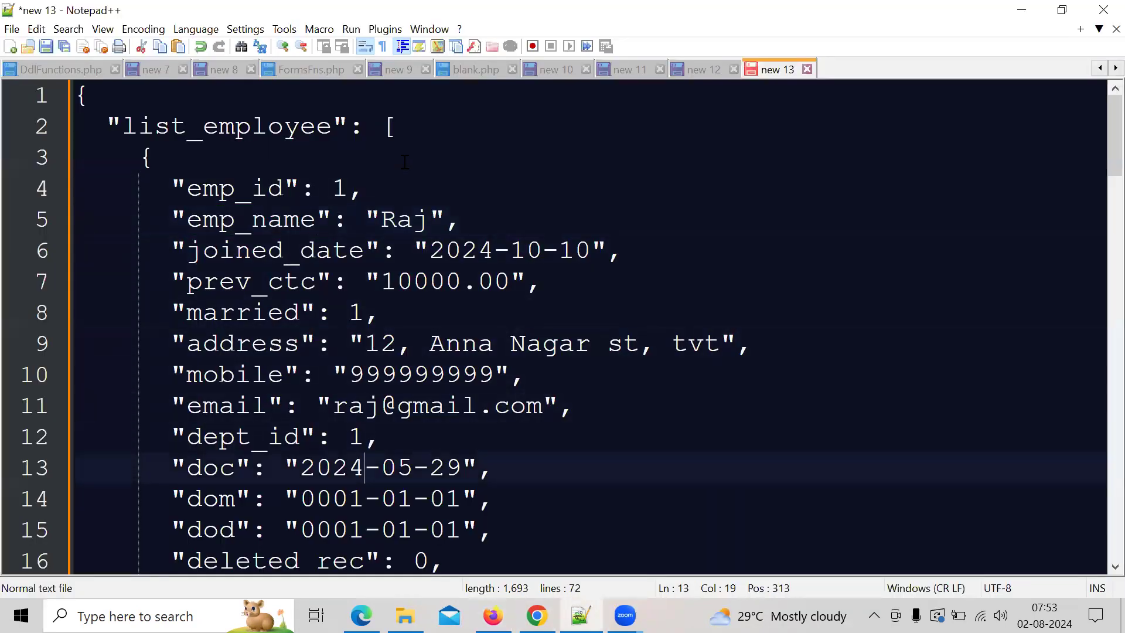
key("Down")
key("Down")
key("Down")
key("Down")
key("Down")
key("Up")
key("Up")
key("Up")
key("Up")
key("Up")
key("Up")
key("Up")
key("Up")
key("Up")
key("Up")
key("Up")
key("Up")
key("Up")
key("Up")
key("Up")
key("Up")
key("Down")
key("Down")
key("Down")
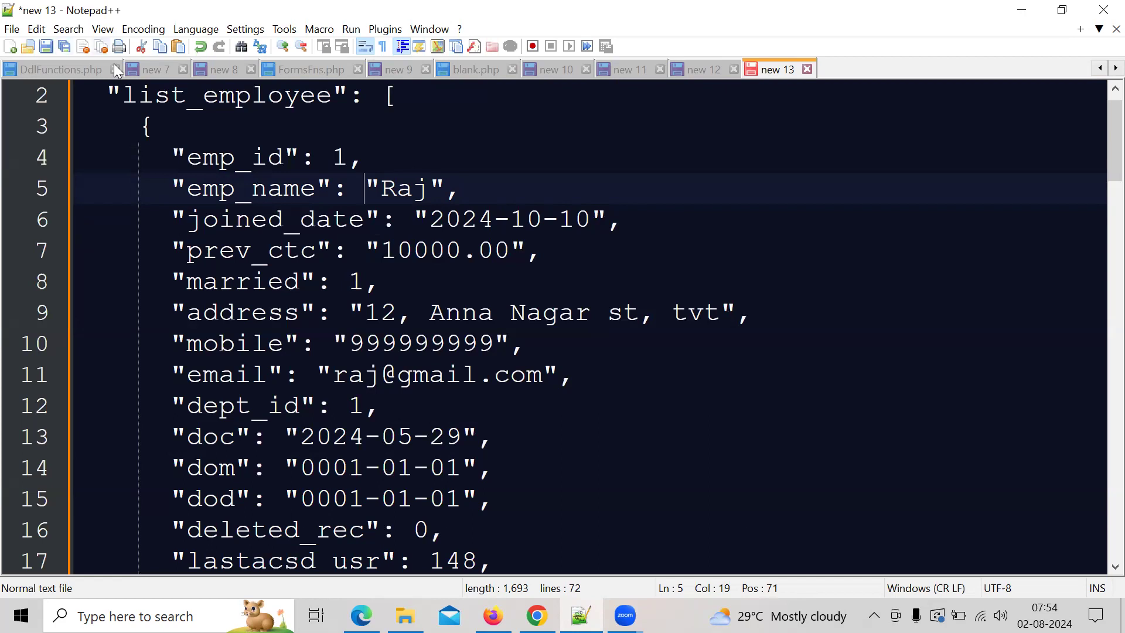
- Examine the emp_name, joined_date, prev_ctc, email and dept_id fields as candidates for the grid's columns
double_click(283, 182)
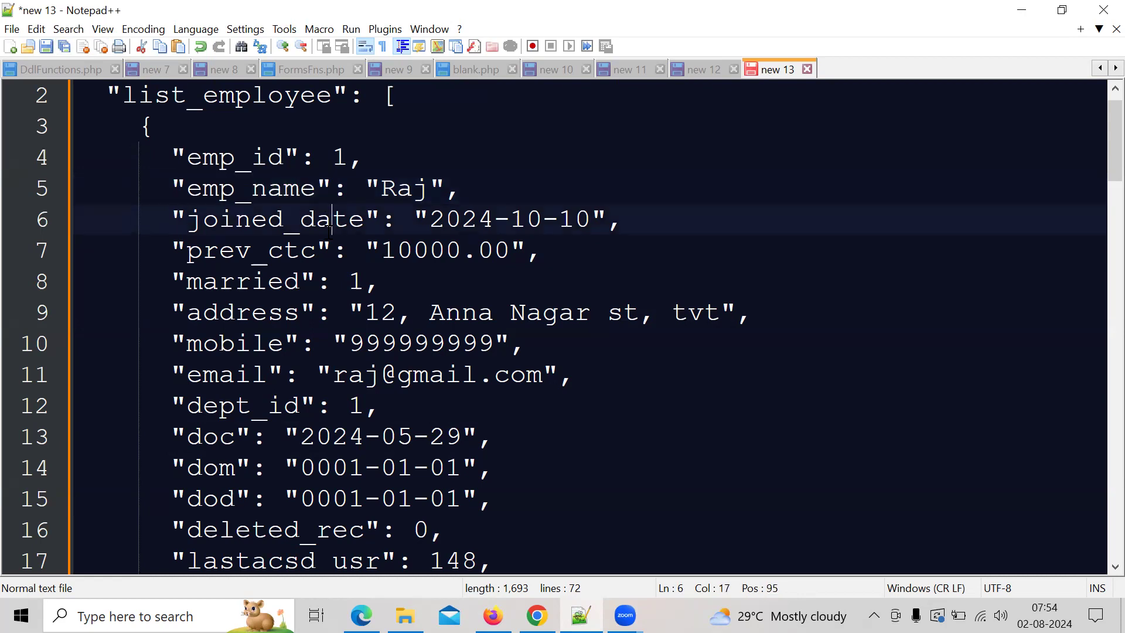
double_click(328, 220)
double_click(280, 251)
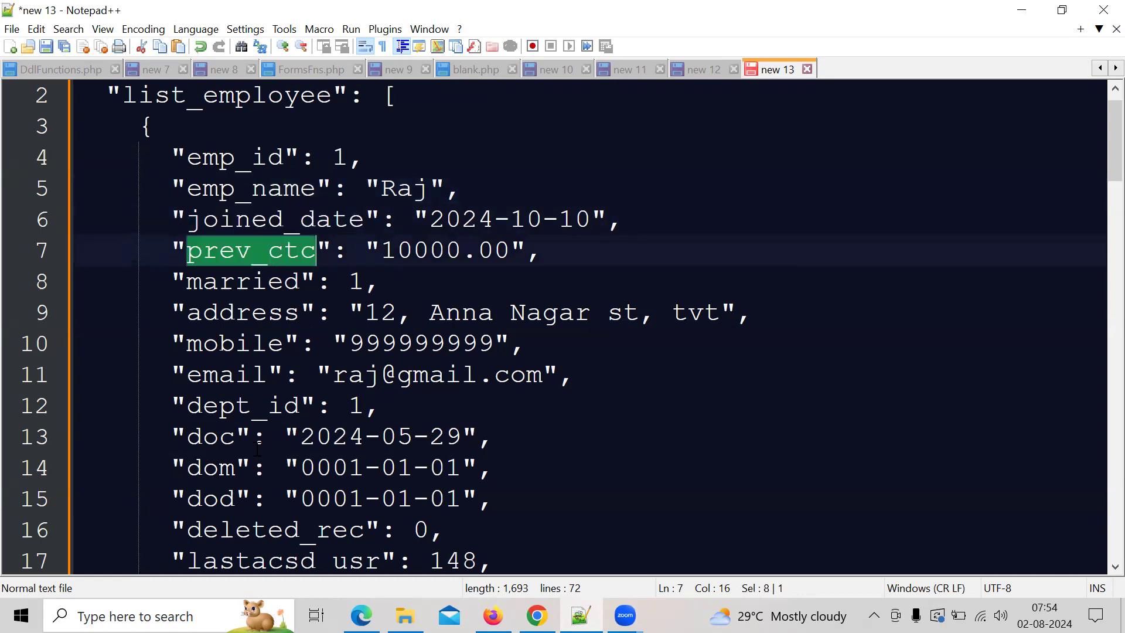
left_click(236, 375)
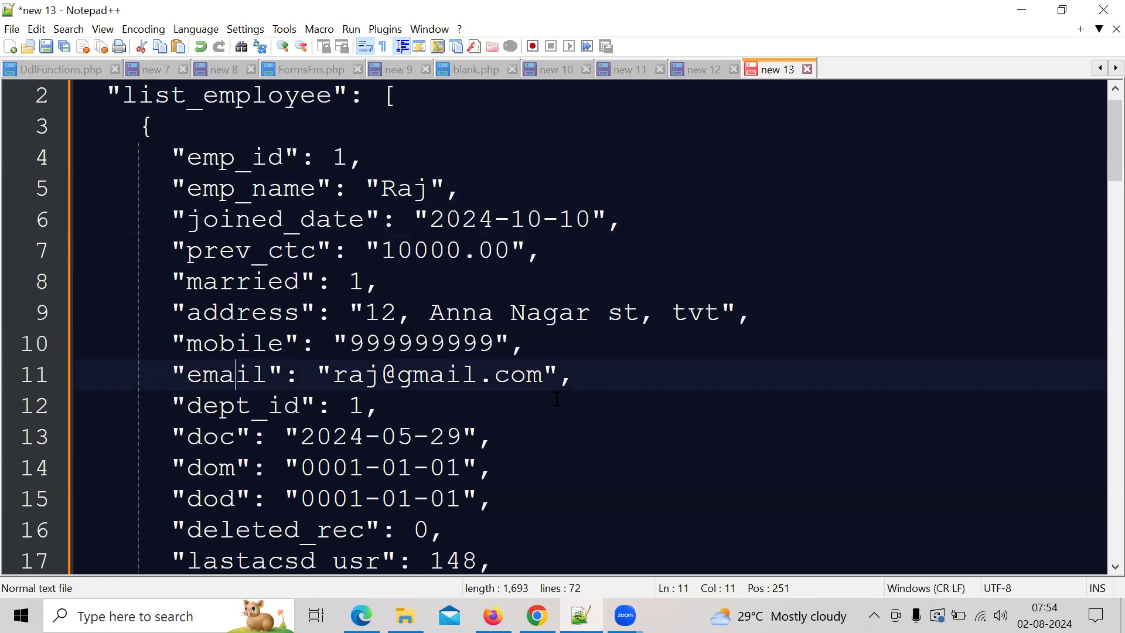
left_click(415, 404)
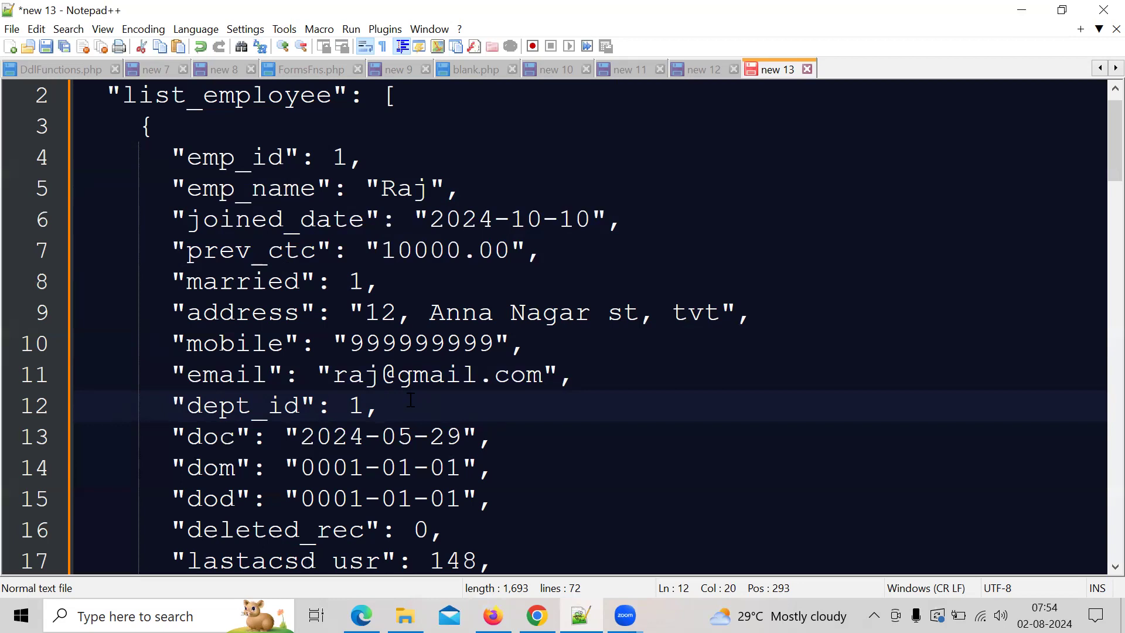
- Copy the emp_name field name from the first list_employee record
double_click(285, 181)
key("ctrl+c")
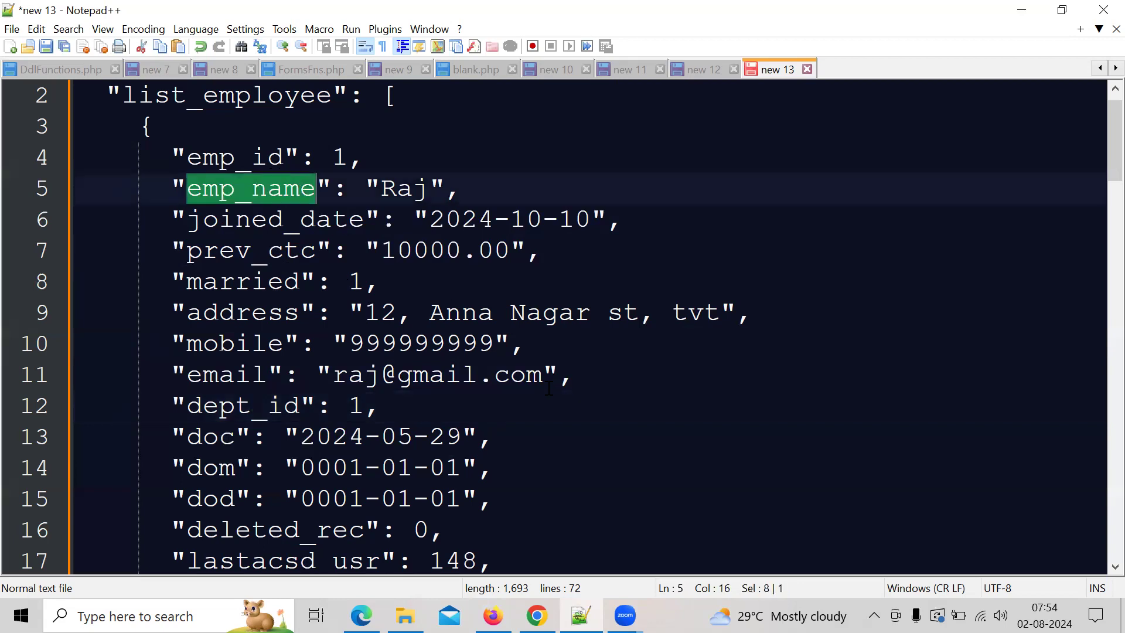
- Switch to the empl_grid_Ver7.2.9 spreadsheet and set row 275's object name to emp_name and its object title to Employee
key("alt+Tab")
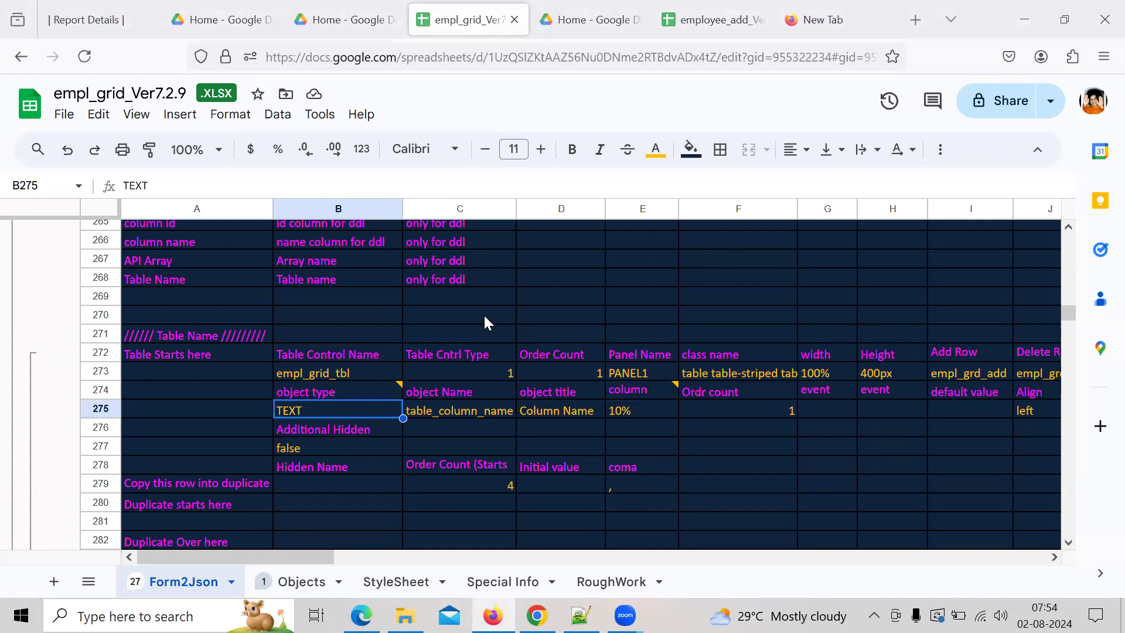
left_click(448, 415)
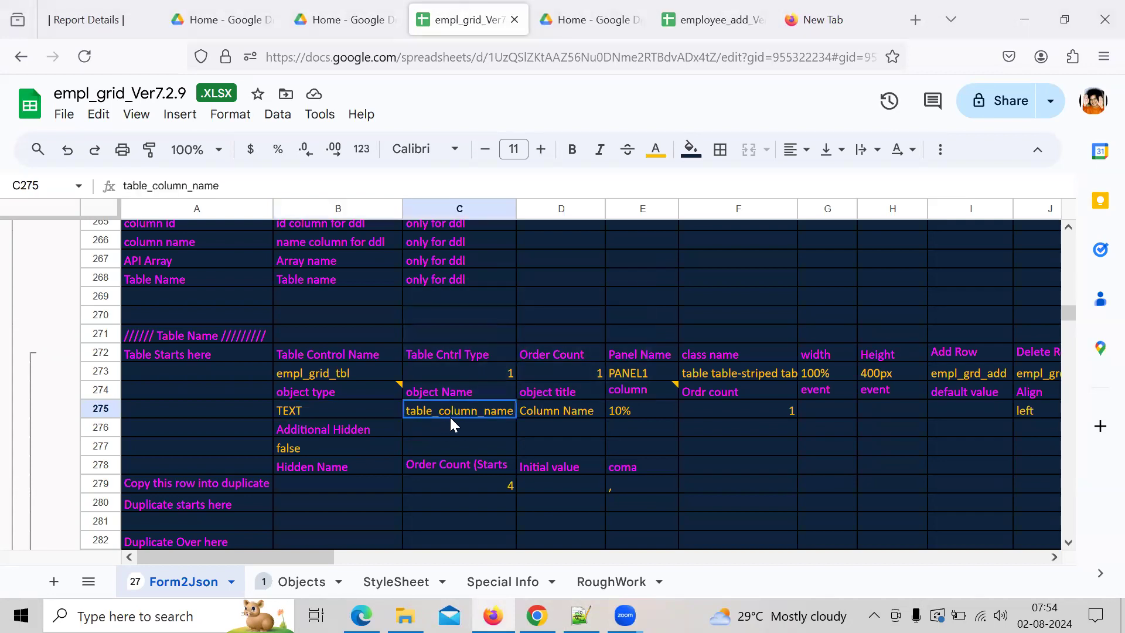
key("ctrl+v")
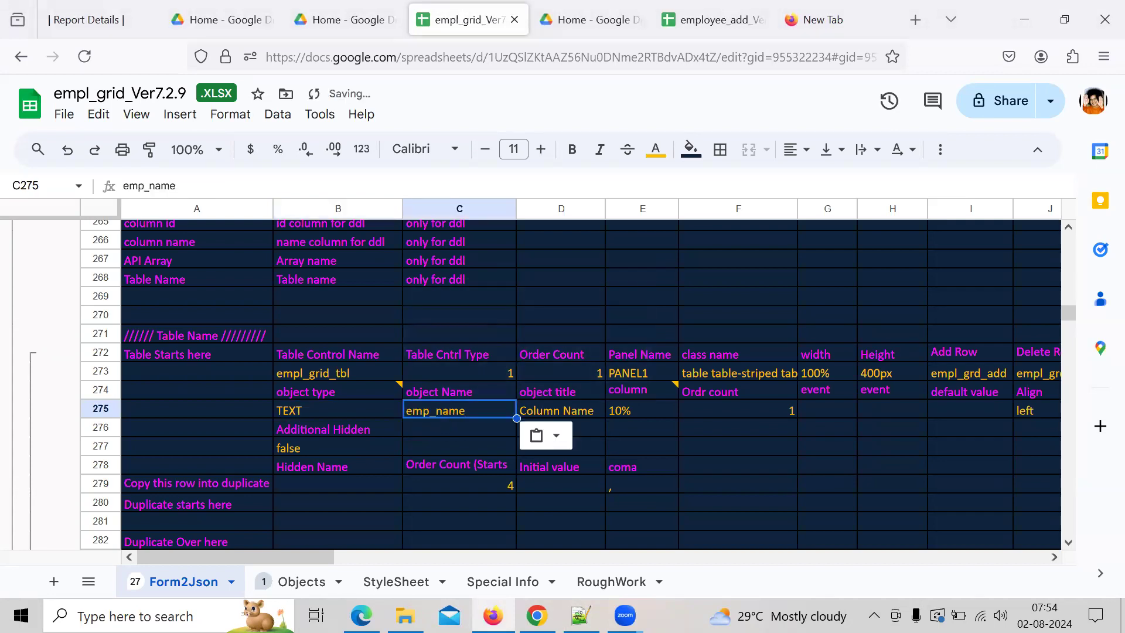
left_click(561, 410)
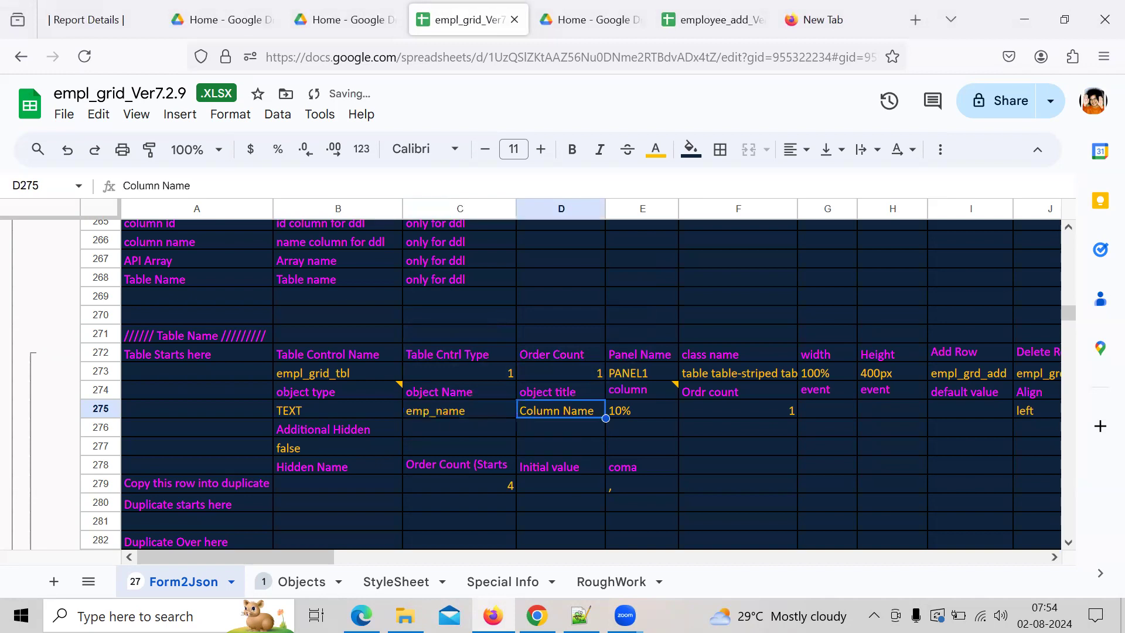
type("E")
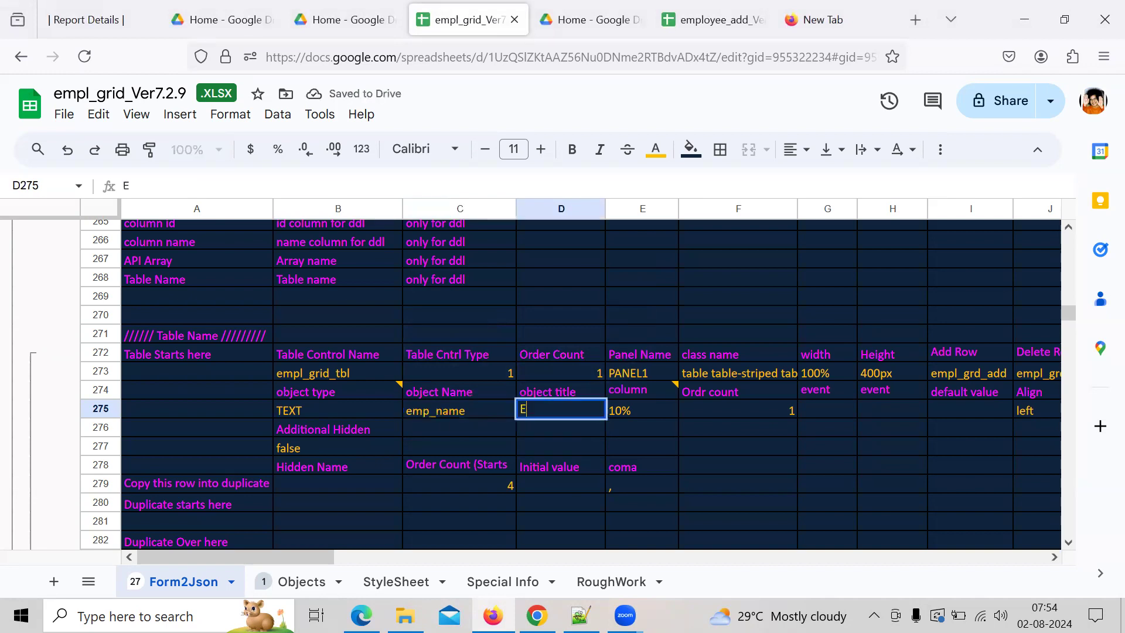
type("mployee")
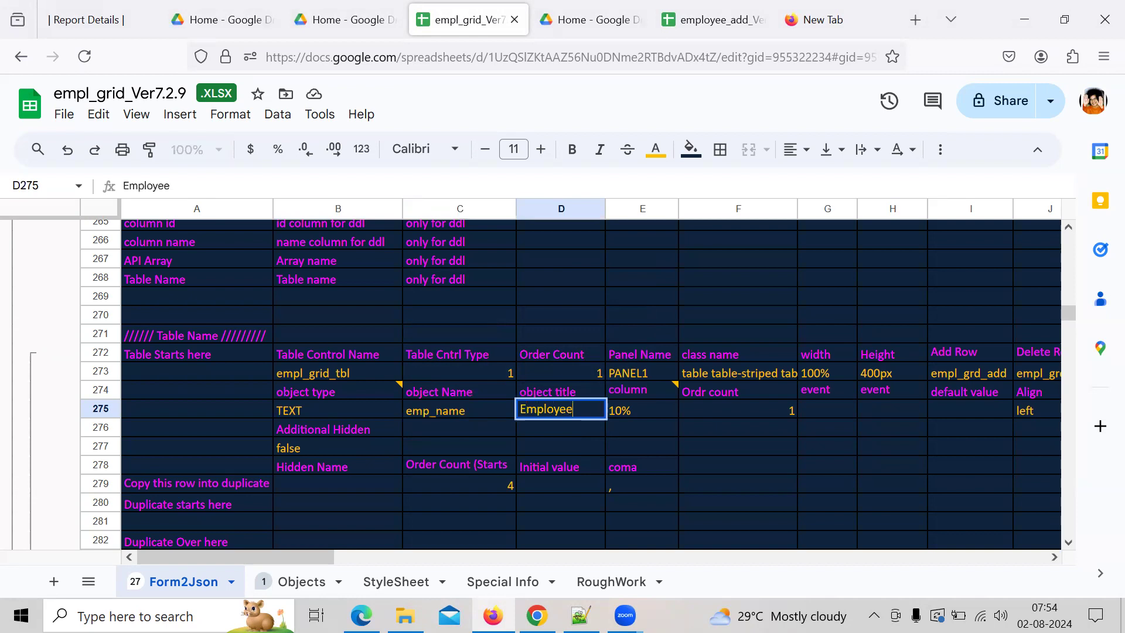
key("Return")
key("Up")
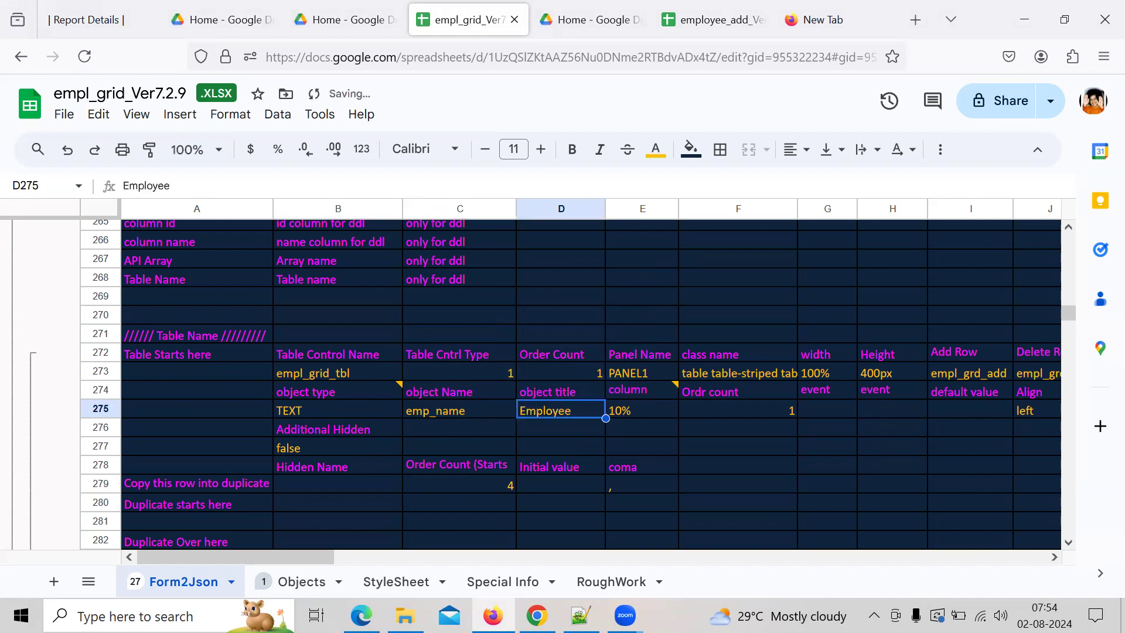
- Examine the object settings across row 275, from object type and column width through alignment, class name and size
key("Right")
key("Left")
key("Left")
key("Left")
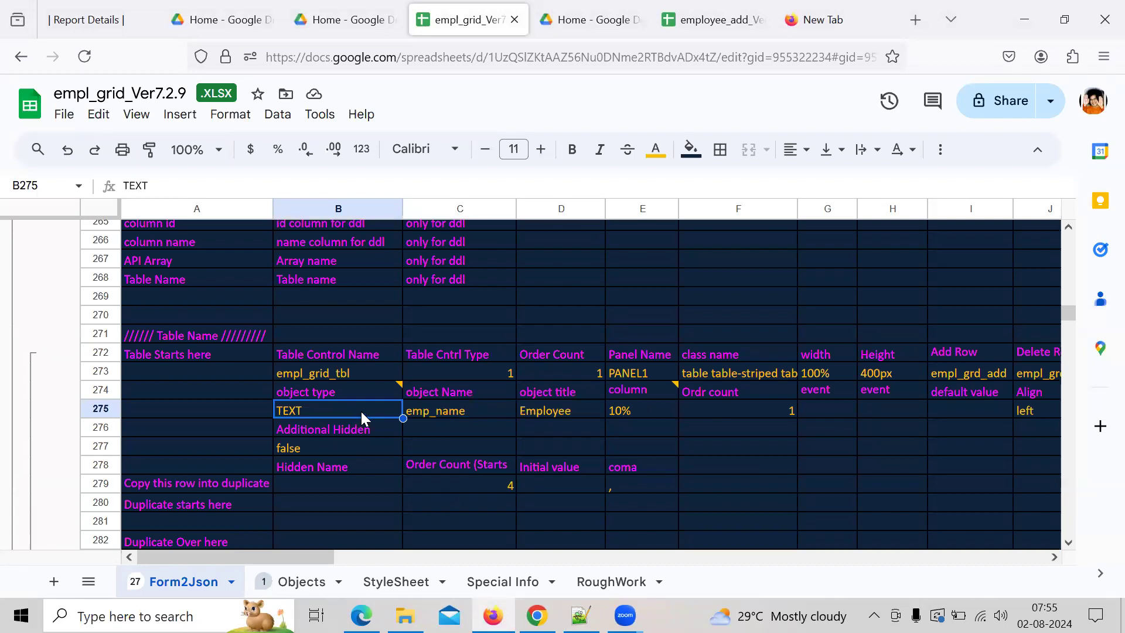
mouse_move(380, 399)
left_click(431, 409)
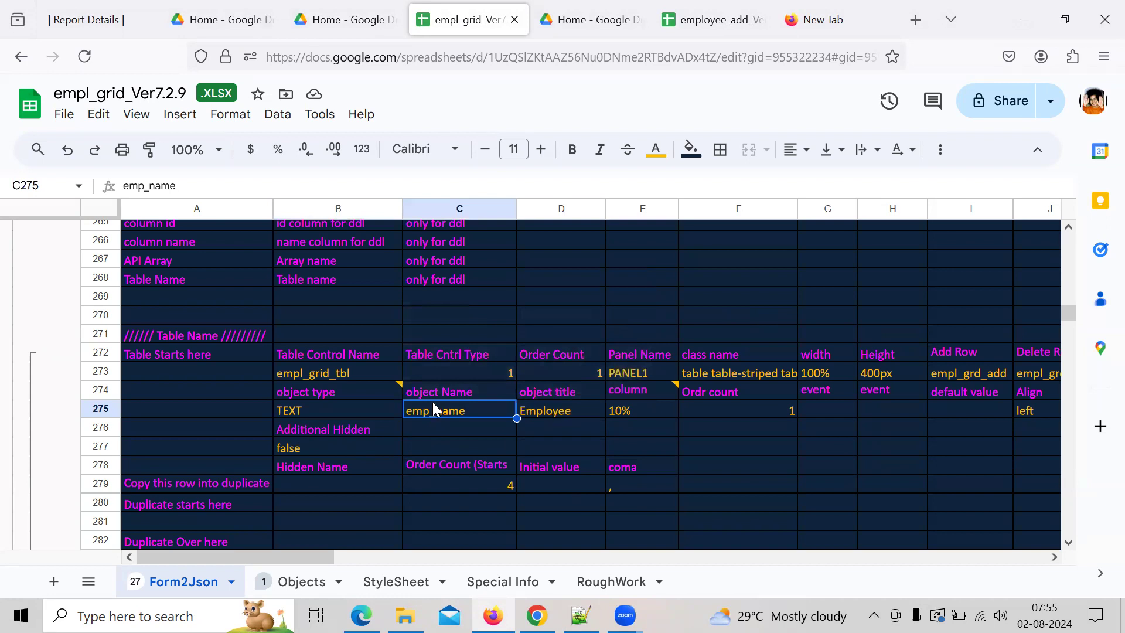
left_click(635, 407)
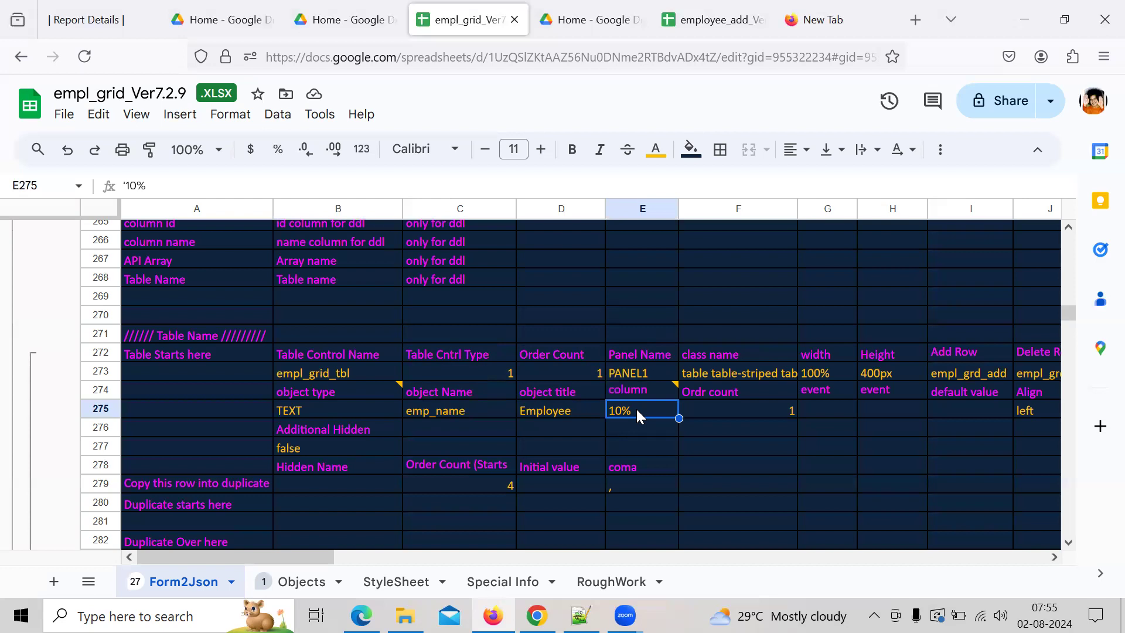
key("Right")
key("Right")
key("Right")
key("Left")
key("Left")
key("Left")
key("Right")
key("Right")
key("Right")
key("Right")
key("Right")
key("Right")
key("Right")
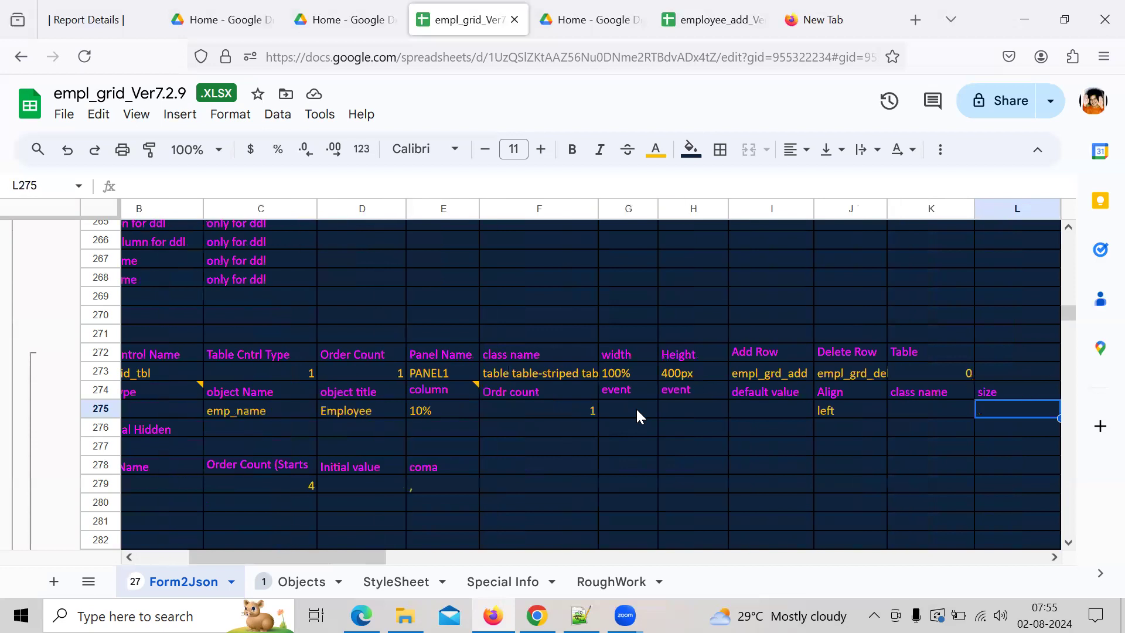
key("Left")
key("Left")
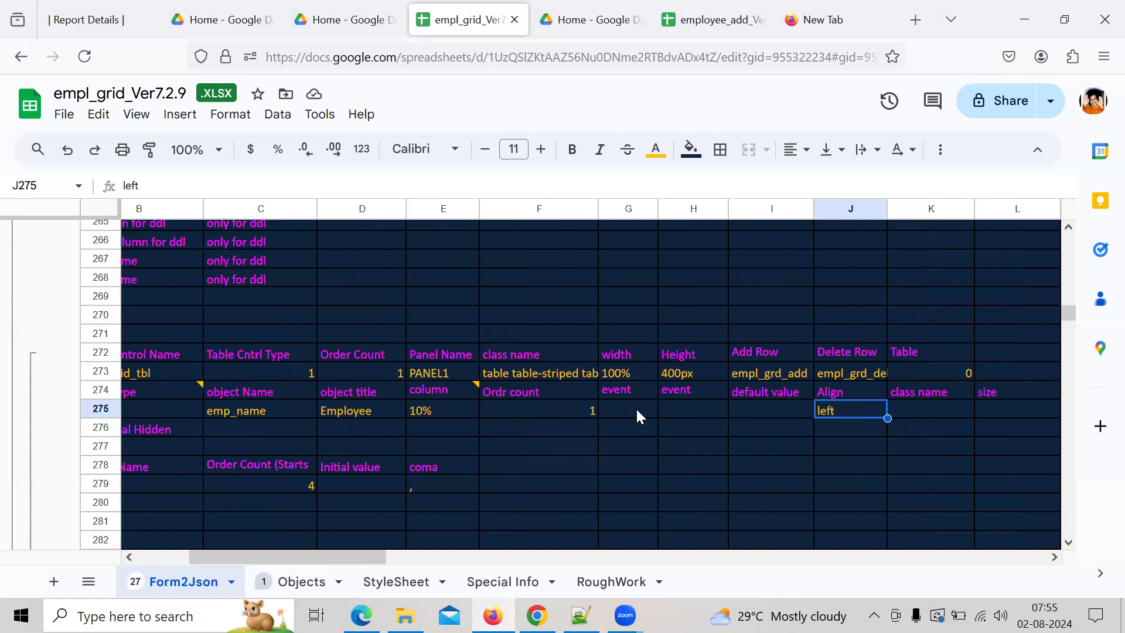
key("Left")
key("Home")
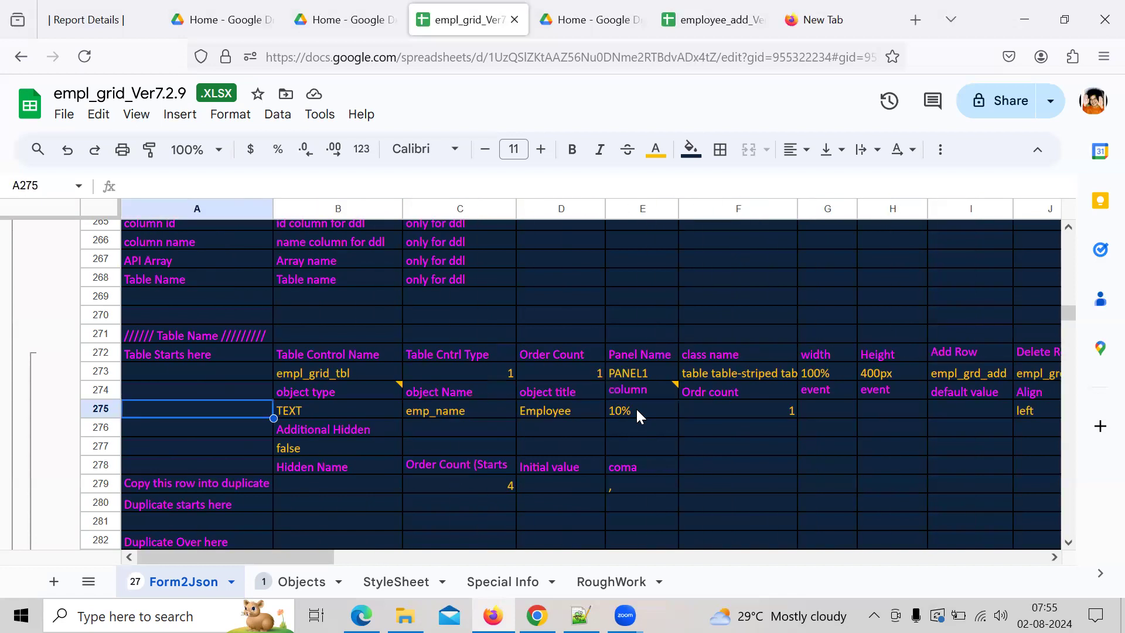
- Examine the sections below the first table column, down to the row 287 instruction for adding more objects
key("Down")
key("Down")
key("Down")
key("Down")
key("Down")
key("Down")
key("Down")
key("Down")
key("Down")
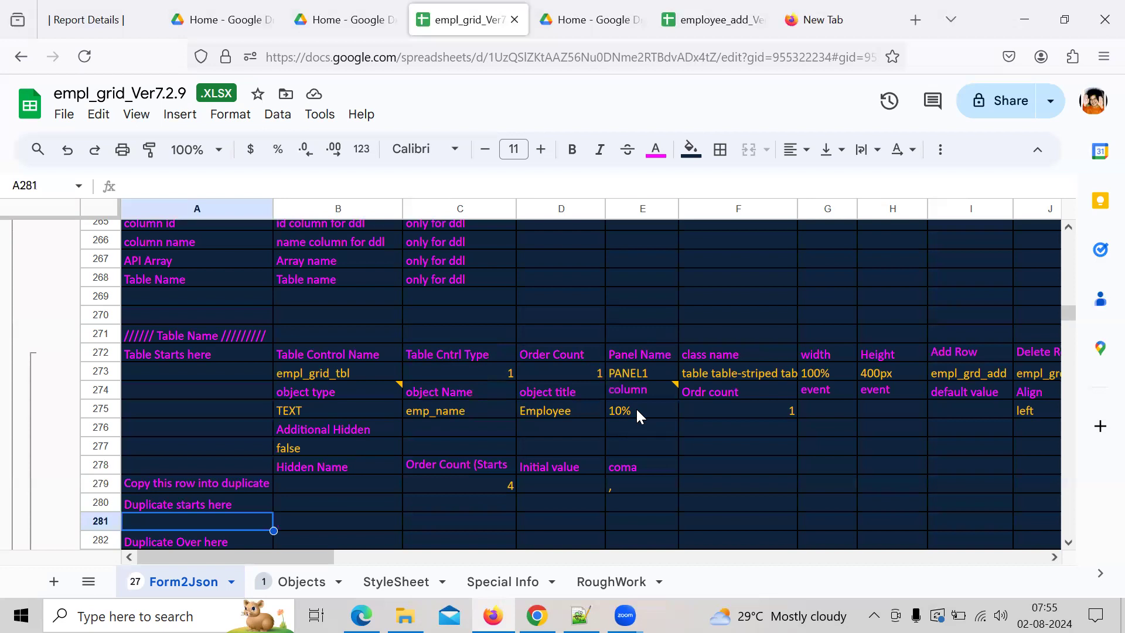
key("Down")
key("Down")
key("Down")
key("Down")
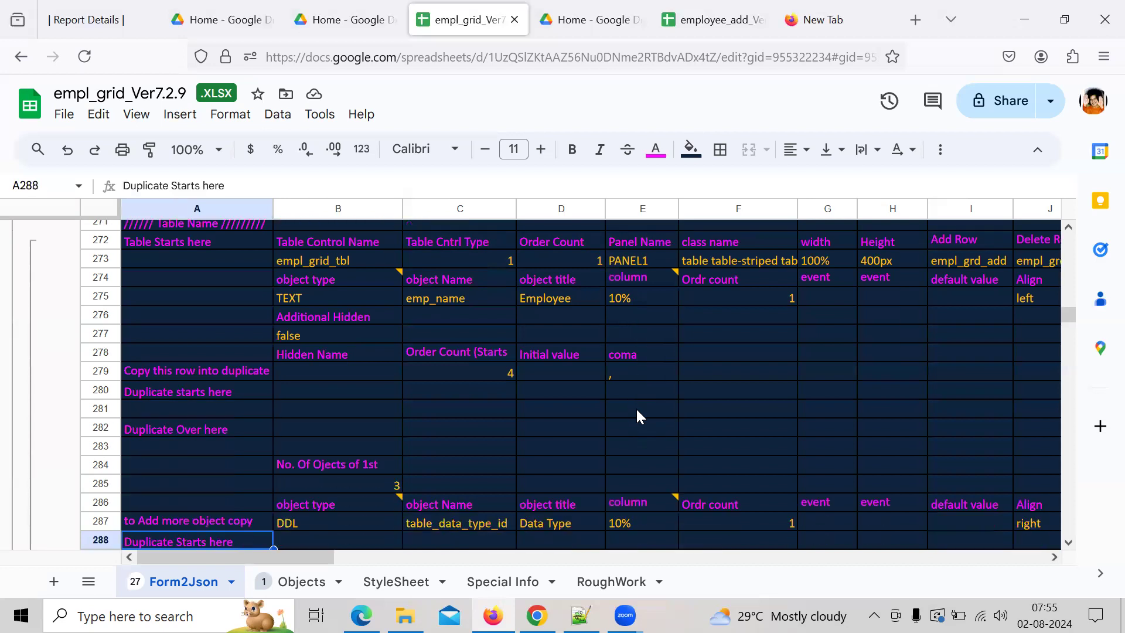
key("Up")
key("Up")
key("Up")
key("Up")
key("Down")
key("Down")
key("Down")
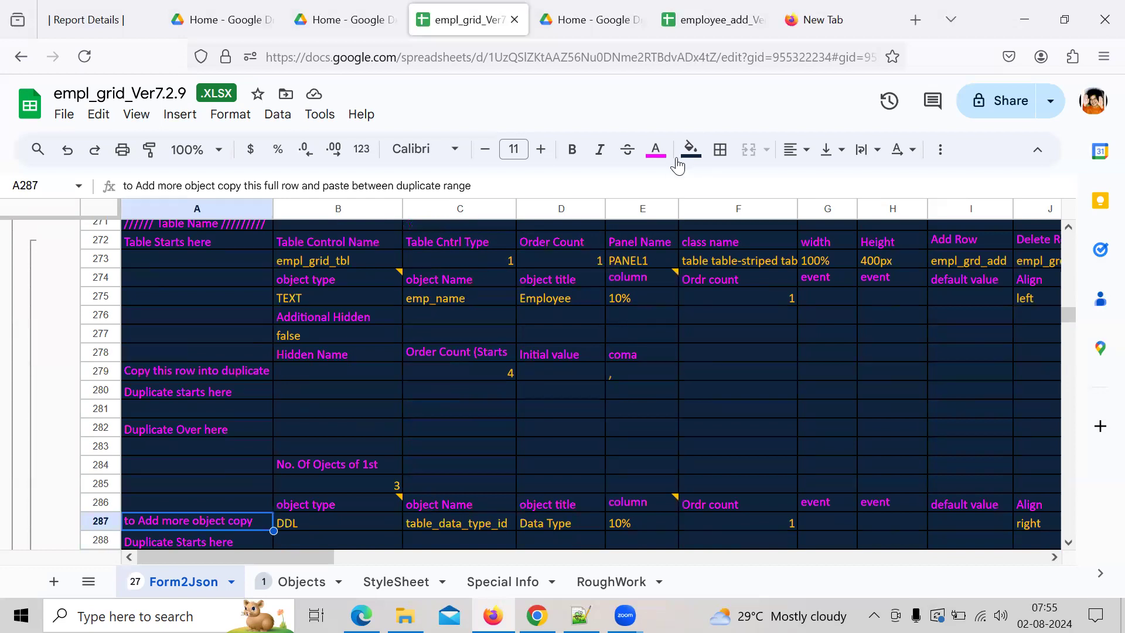
- Review the table structure from the TEXT object in row 275 through the hidden fields to the DDL object in row 287
left_click(337, 304)
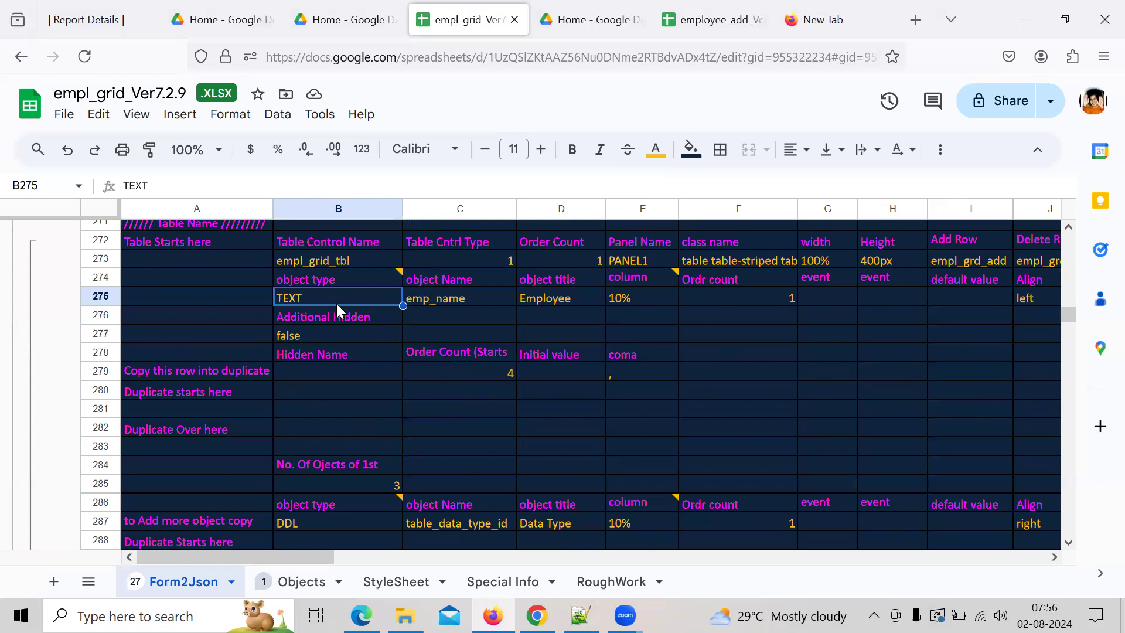
key("Down")
key("Down")
key("Down")
key("Down")
key("Down")
key("Down")
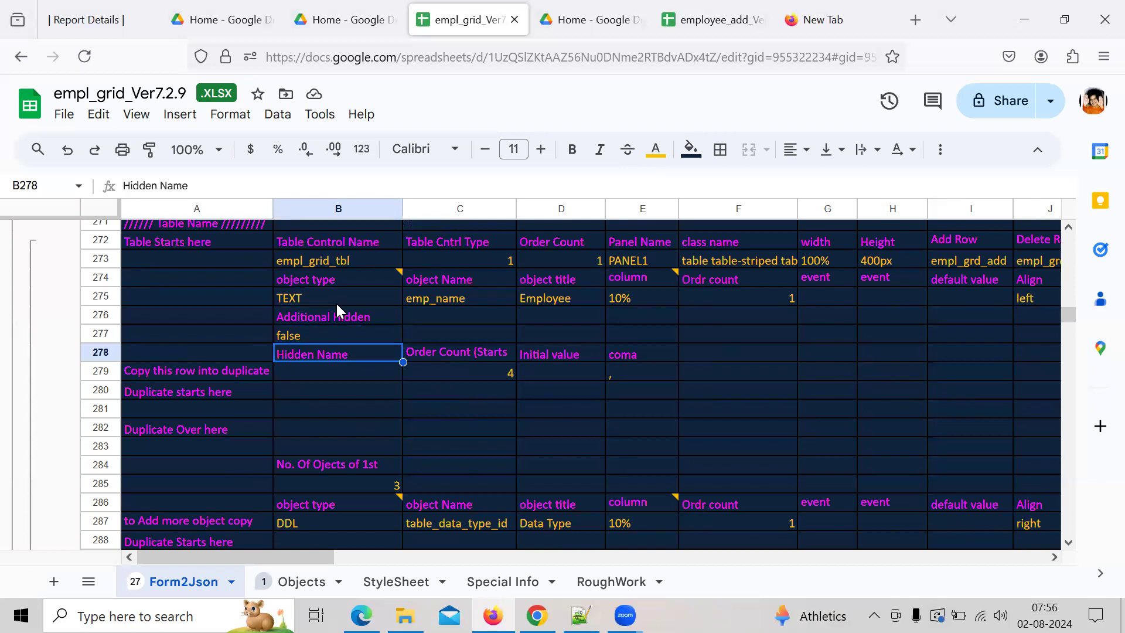
key("Down")
key("Down")
key("Down")
key("Down")
key("Down")
key("Down")
key("Down")
key("Down")
key("Down")
key("Down")
key("Down")
key("Down")
key("Down")
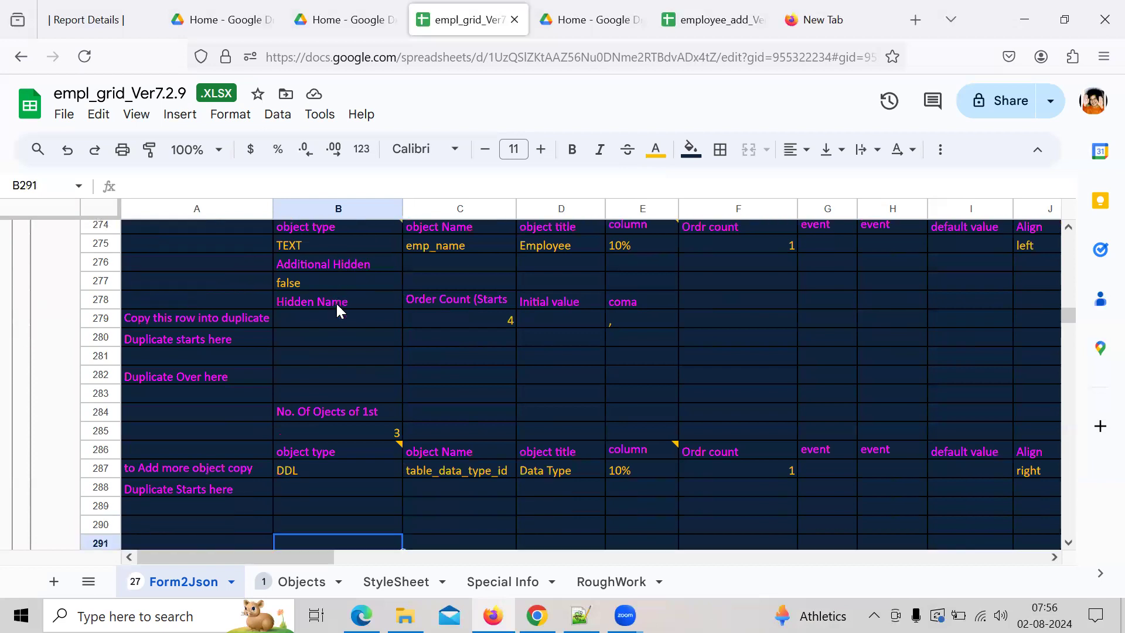
key("Up")
key("Up")
key("Up")
key("Up")
key("Up")
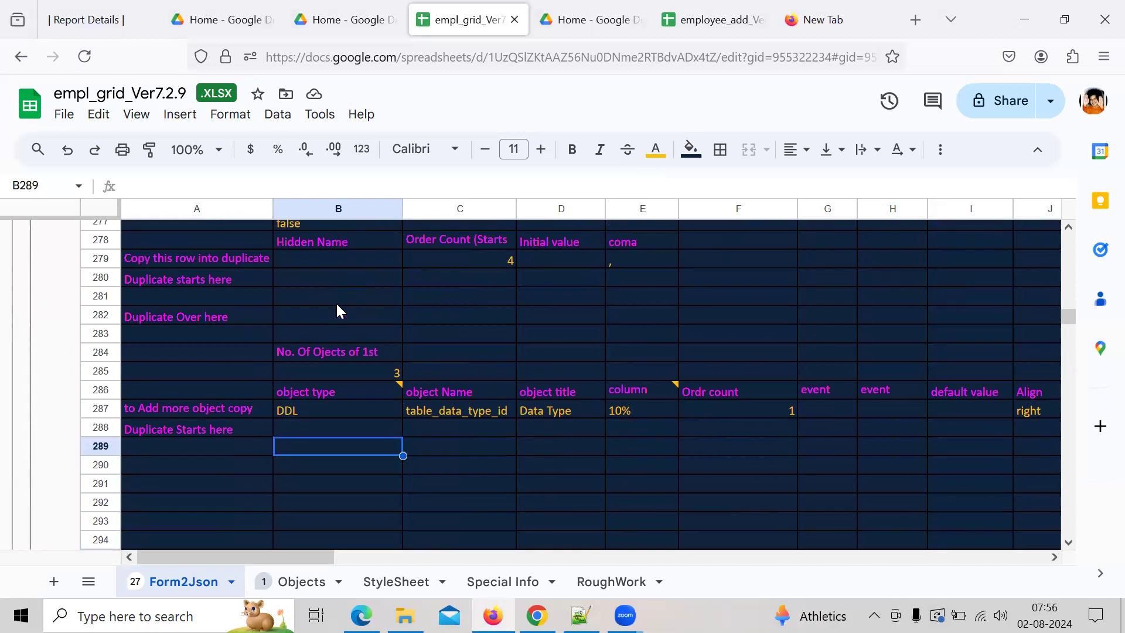
key("Up")
key("Up")
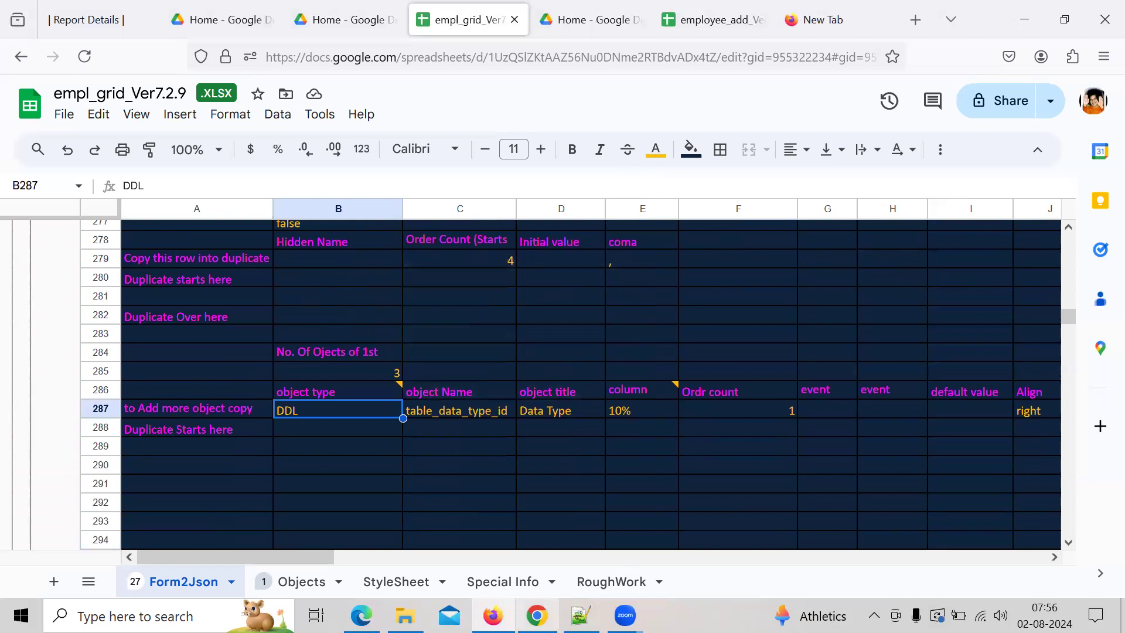
- Switch to Notepad++ and copy the joined_date key from the list_employee JSON
left_click(580, 615)
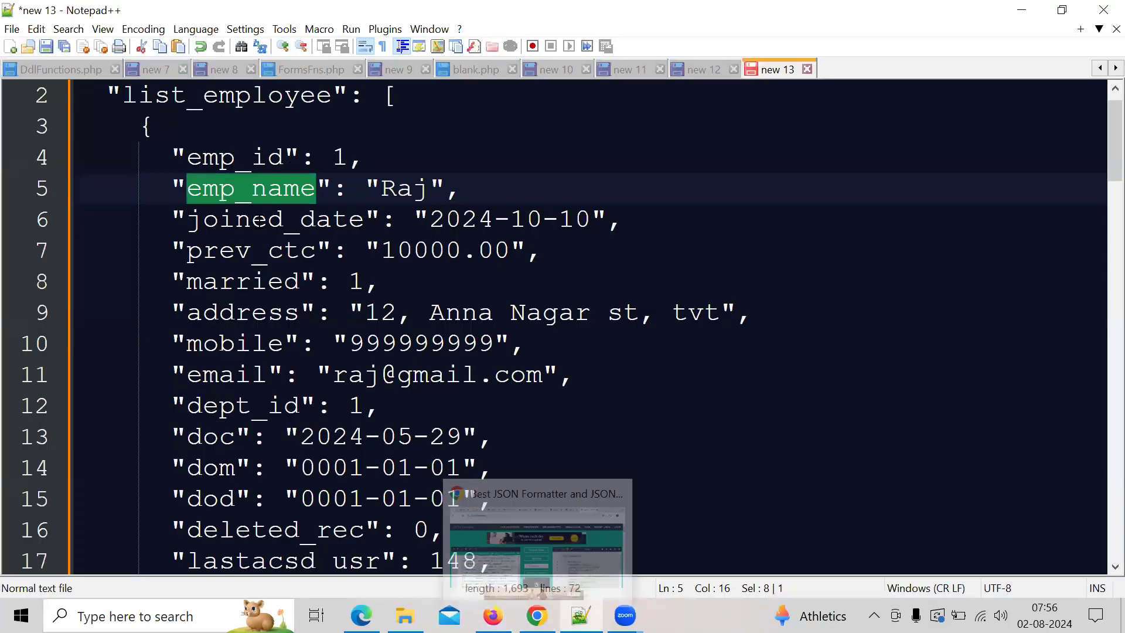
double_click(277, 222)
key("ctrl+c")
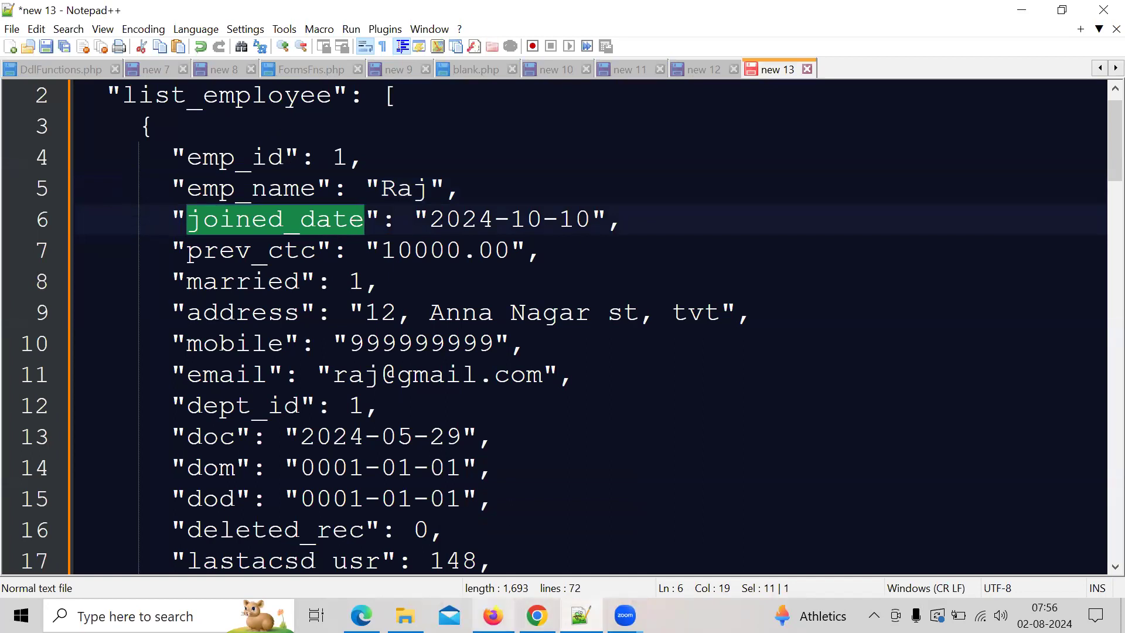
- Return to the empl_grid_Ver7.2.9 spreadsheet and set the object type in row 287 to TEXT
left_click(492, 615)
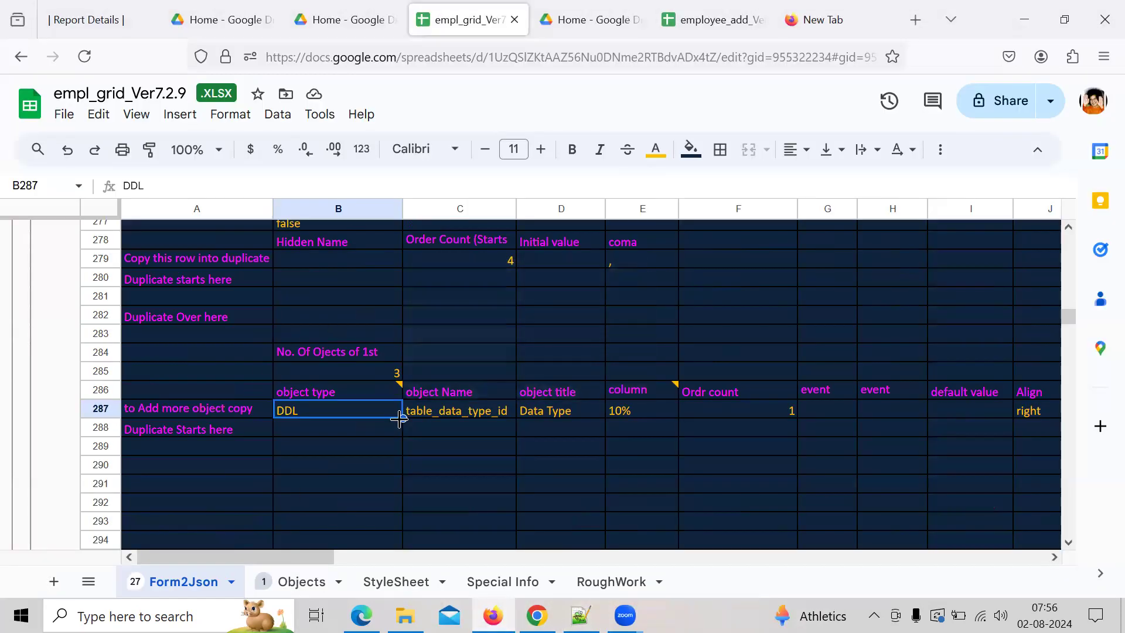
key("Right")
key("Right")
key("Left")
key("Left")
type("TEXT")
key("Tab")
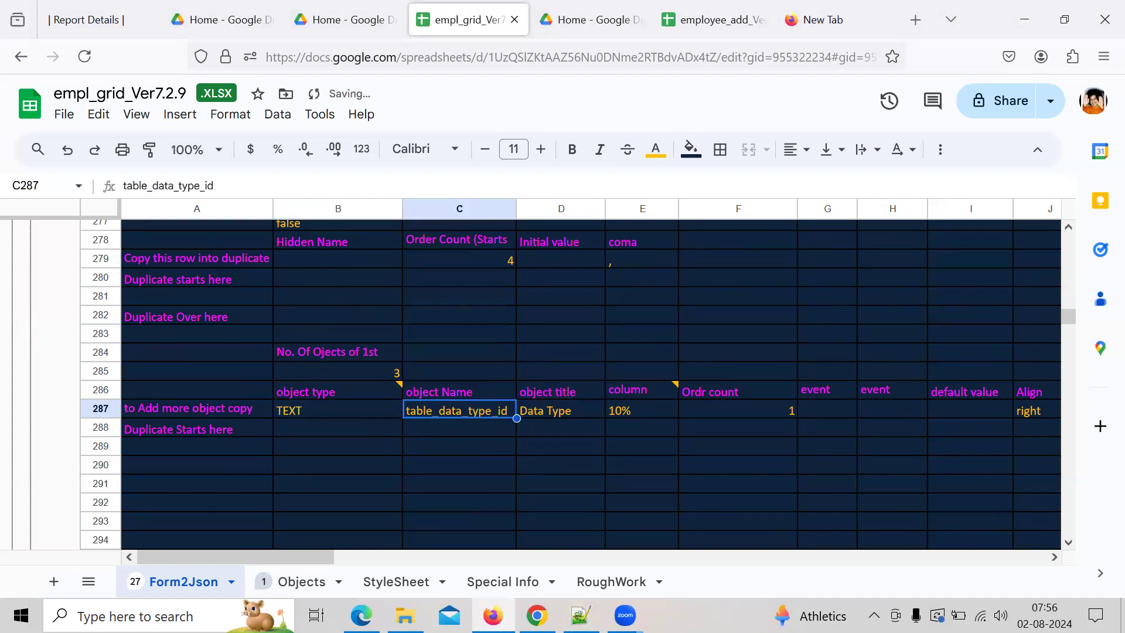
- Set row 287's object name to the copied joined_date key and its object title to Joined on
key("Right")
key("Left")
key("ctrl+v")
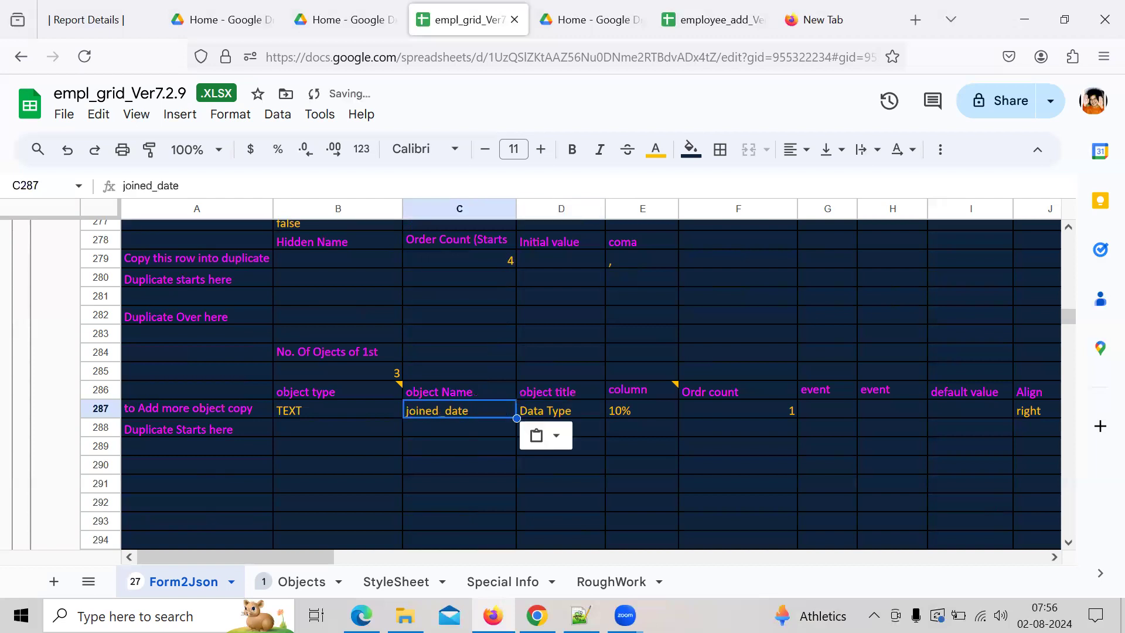
key("Right")
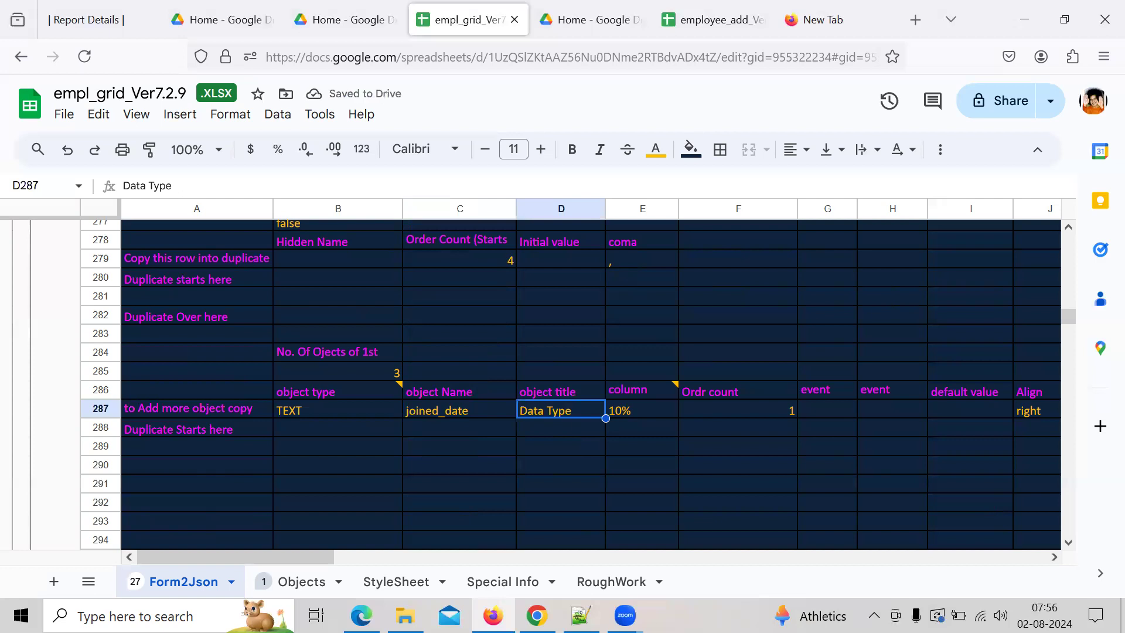
type("Joi")
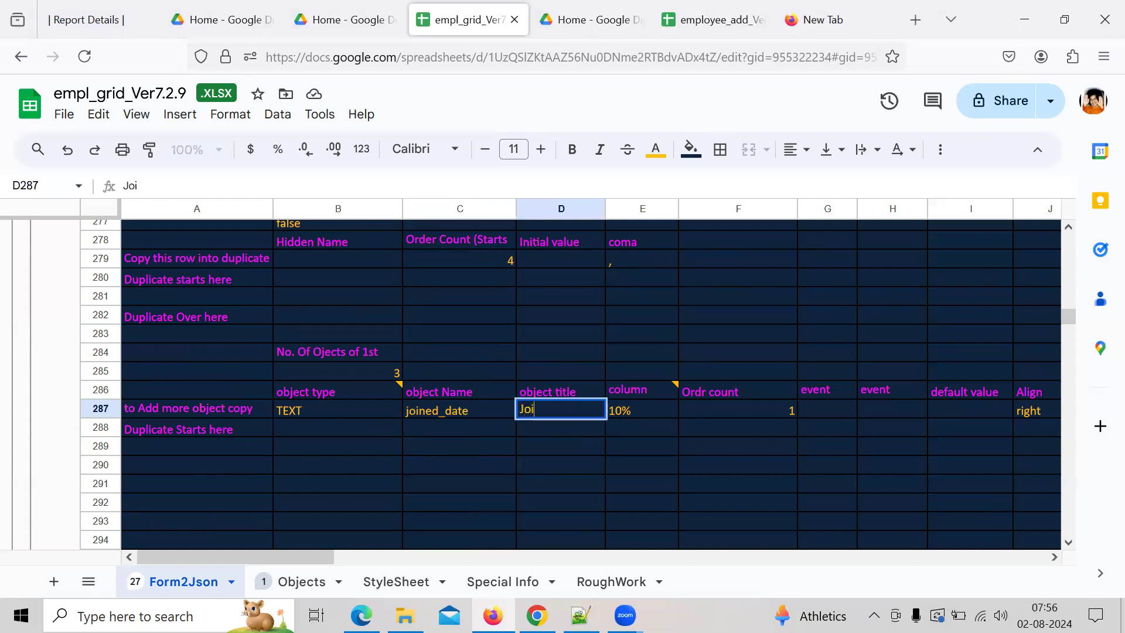
type("ned on")
key("Return")
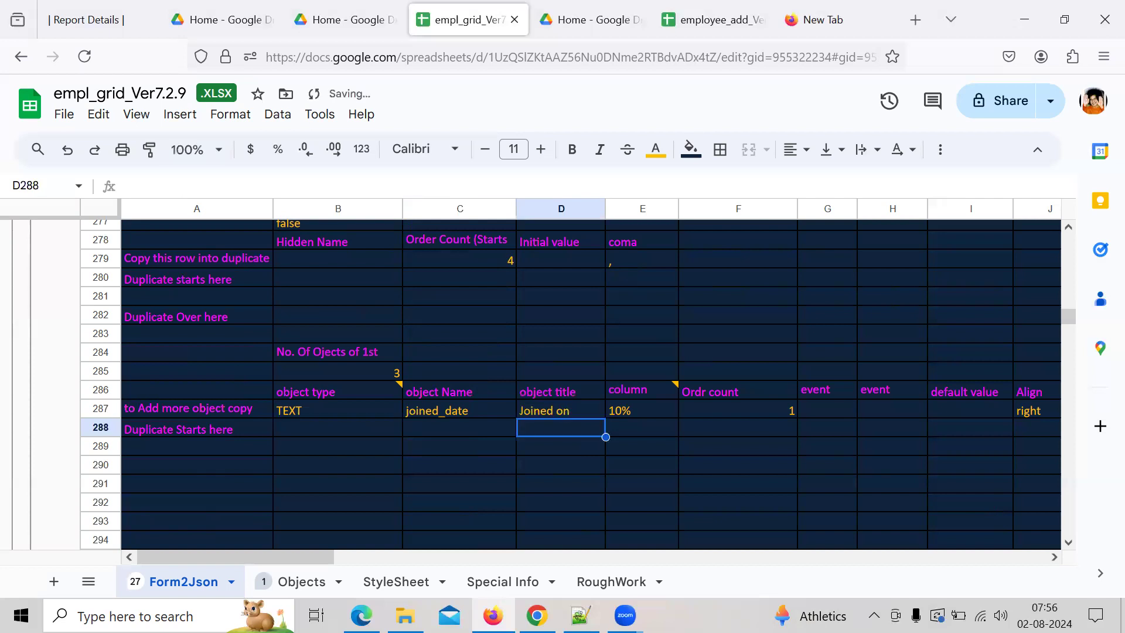
- Set the alignment of the joined_date object in row 287 to left
key("Up")
key("Right")
key("Right")
key("Right")
key("Right")
key("Right")
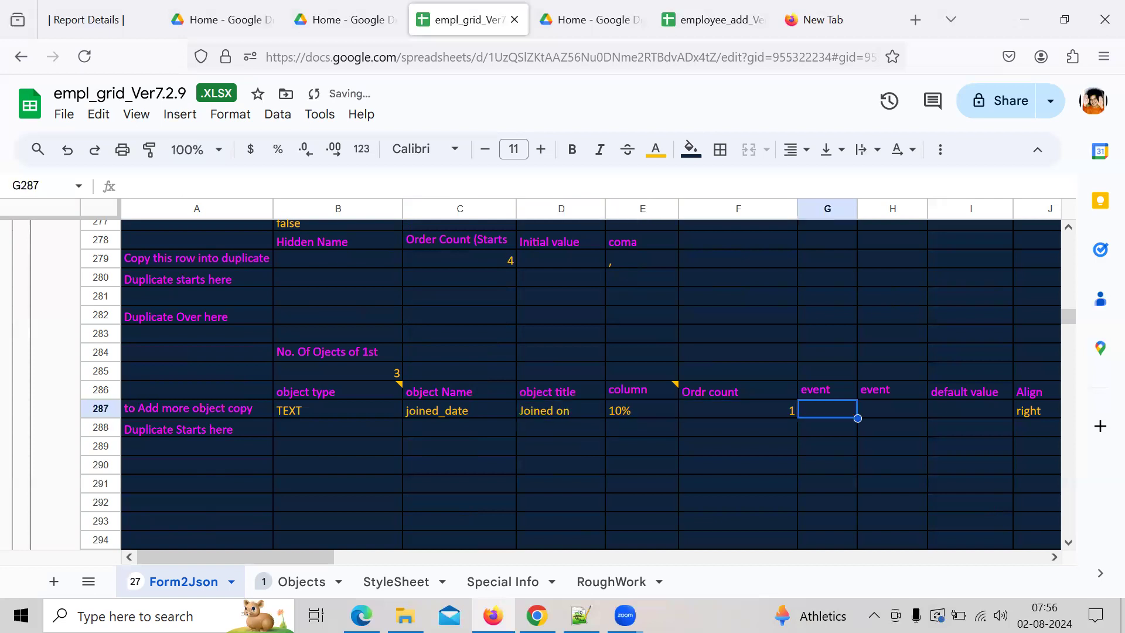
key("Right")
key("Left")
key("Right")
key("Left")
key("Right")
type("left")
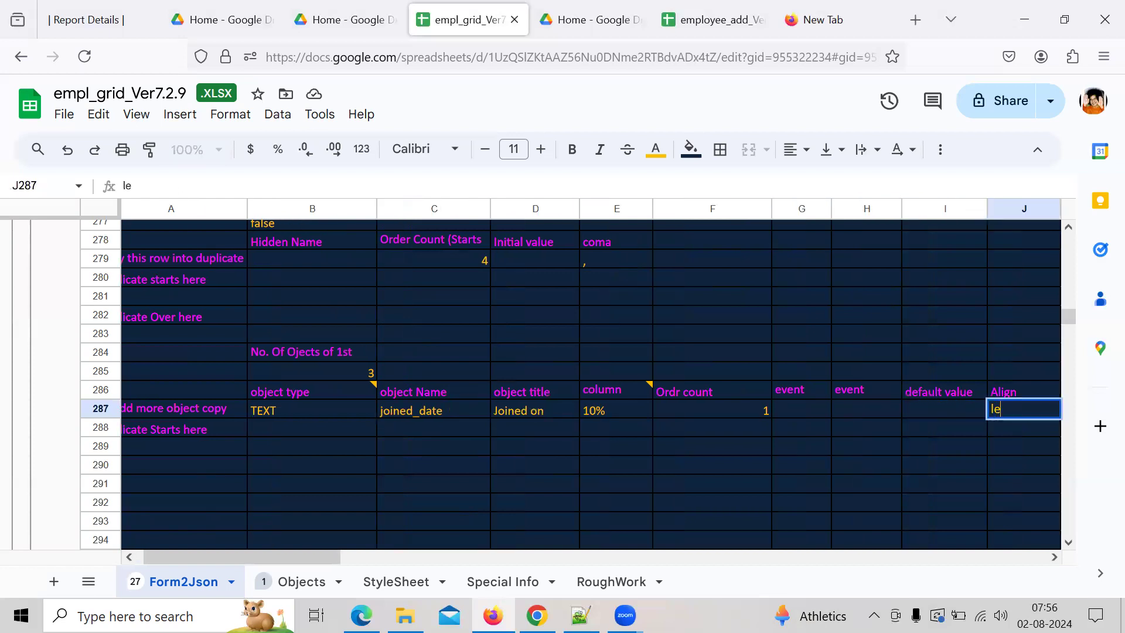
key("Return")
key("Up")
key("Left")
key("Left")
key("Left")
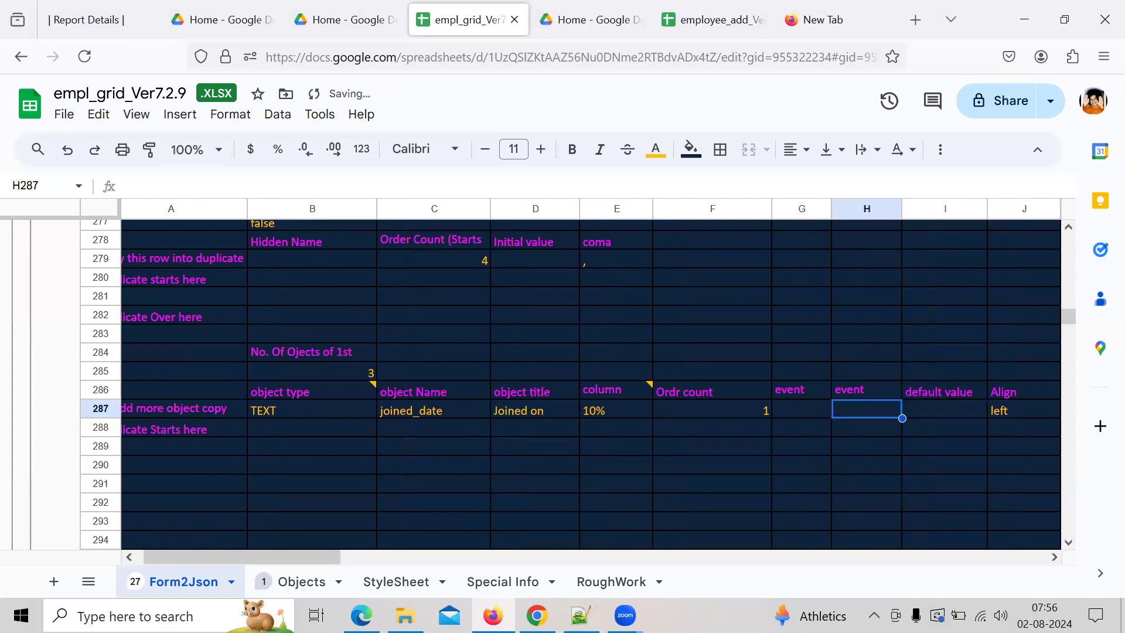
key("Home")
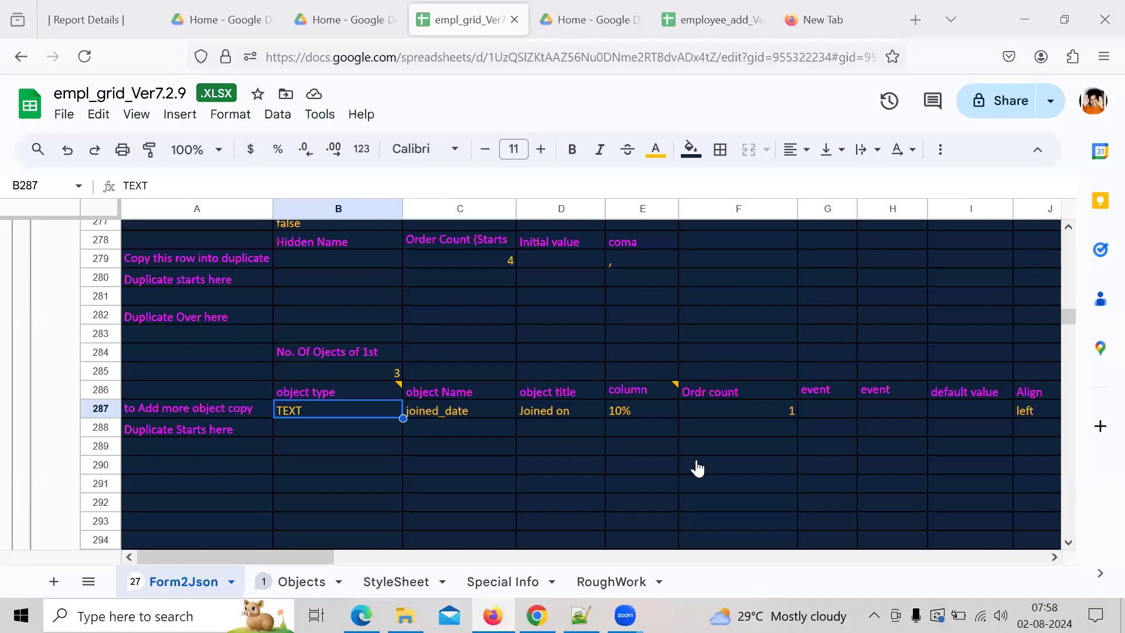
- Read the comment on the column width heading in row 286 and close it
left_click(894, 490)
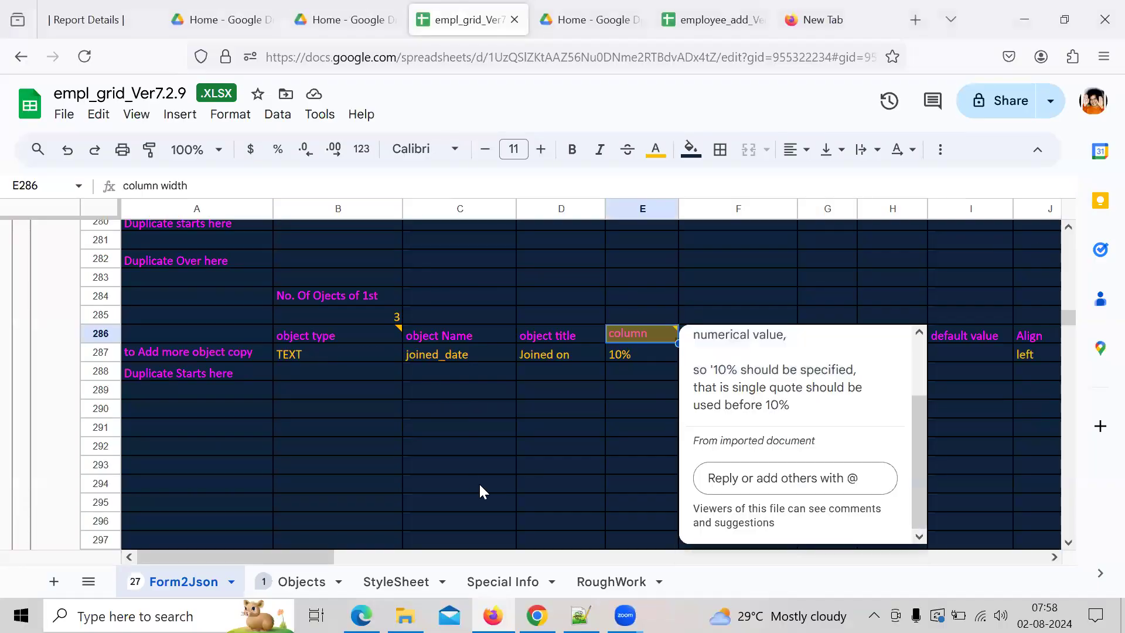
left_click(479, 485)
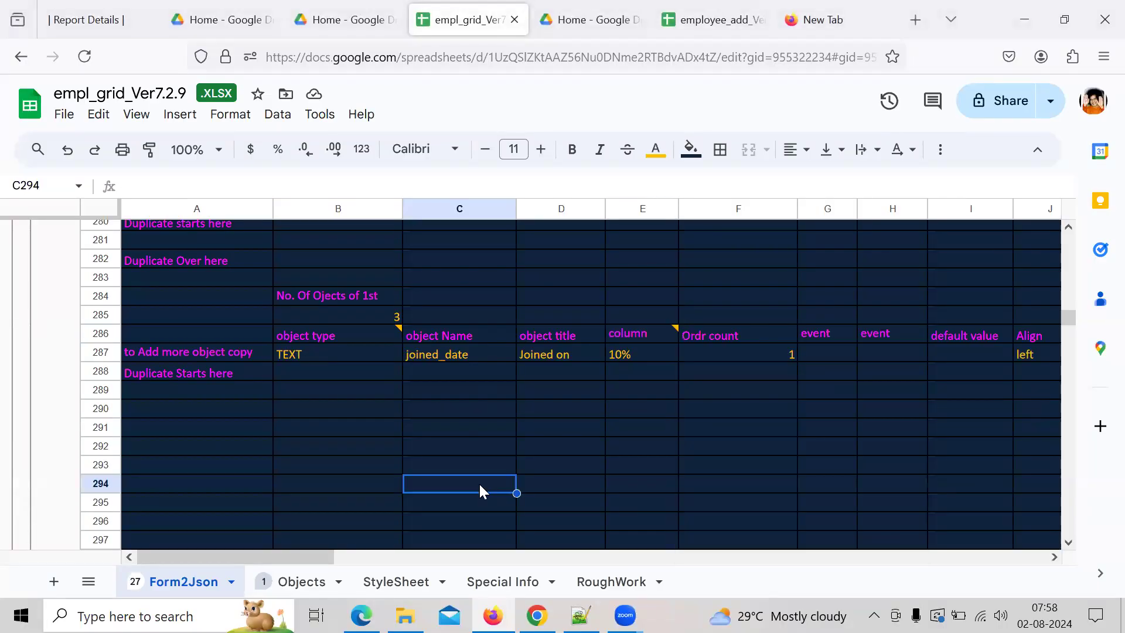
- Copy the full joined_date object row 287 into row 289, just below the Duplicate Starts here marker
key("Up")
key("Up")
key("Up")
key("Up")
key("Up")
key("Up")
key("Right")
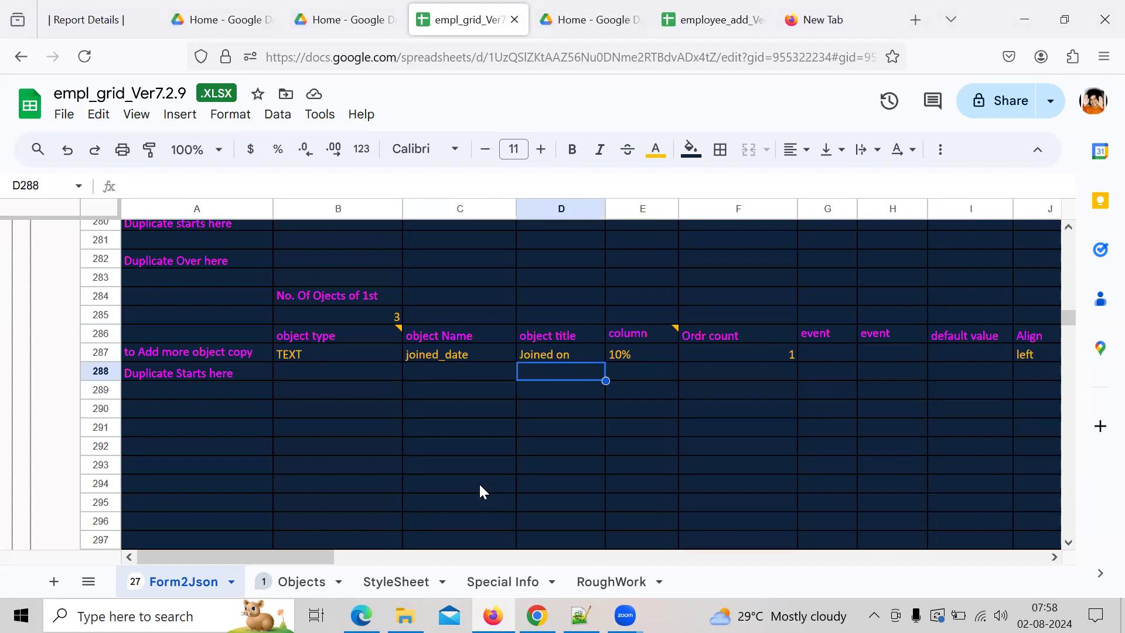
key("Up")
key("Left")
key("Left")
key("Left")
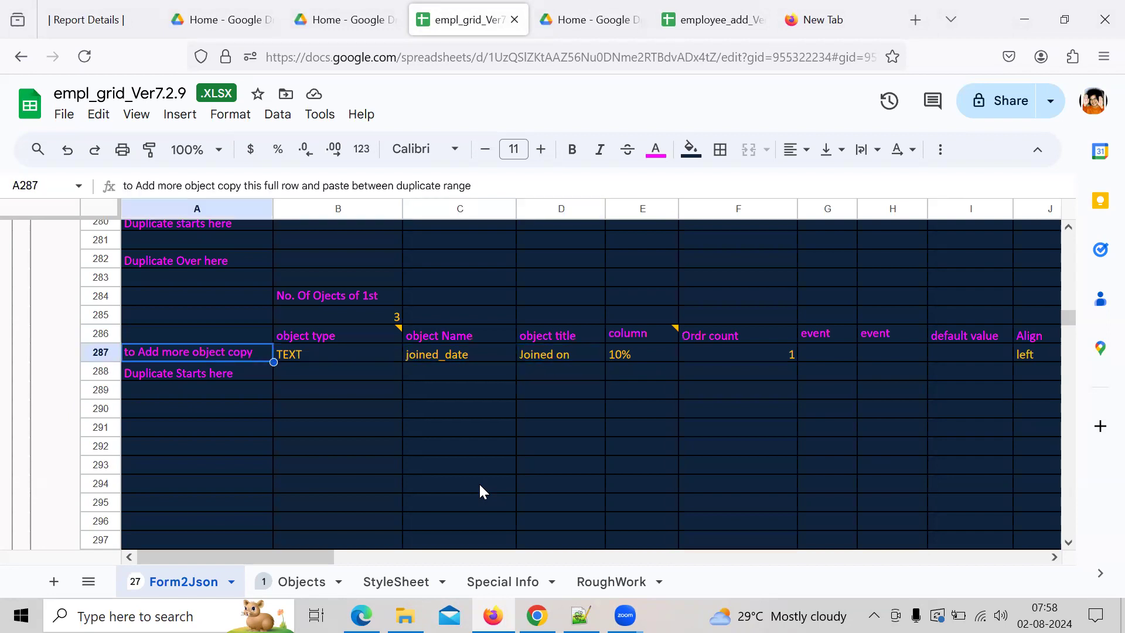
left_click(107, 352)
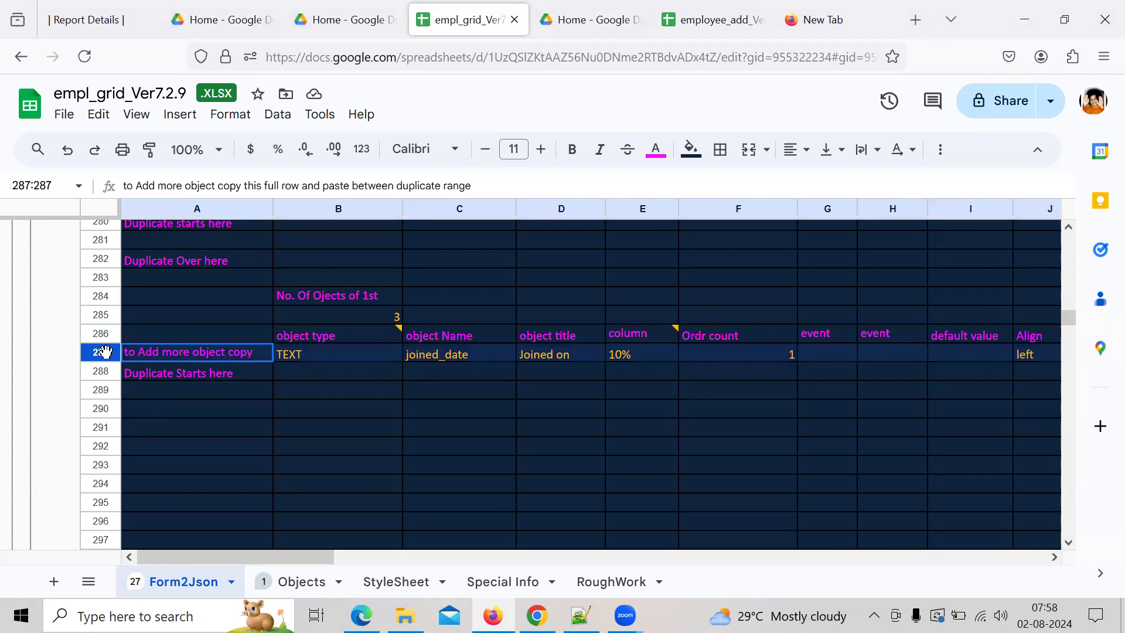
key("ctrl+c")
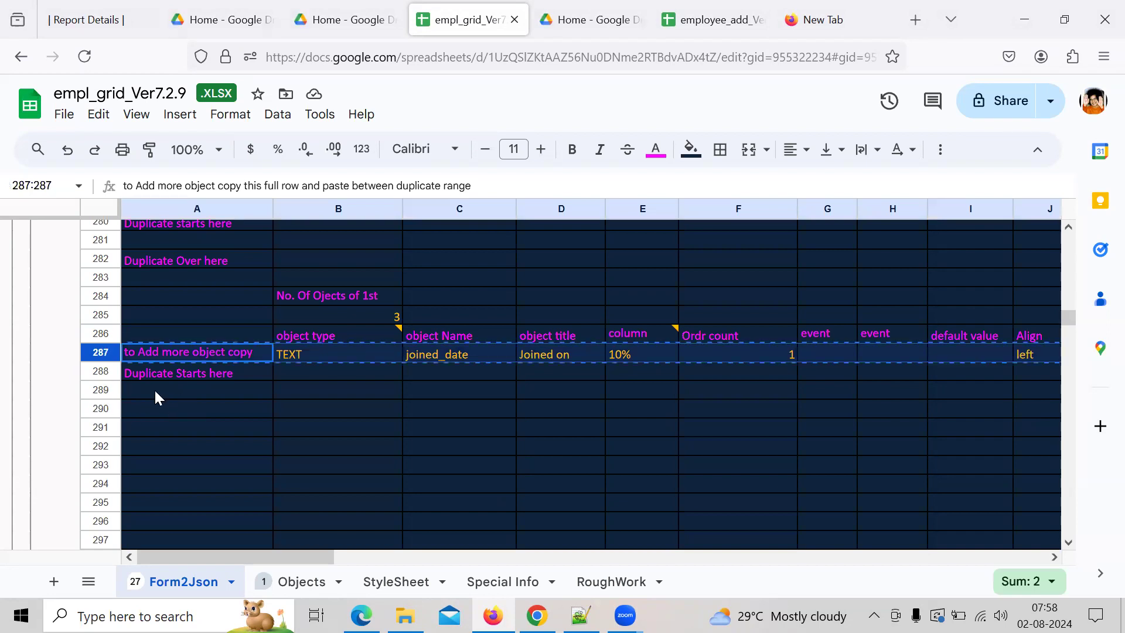
left_click(169, 394)
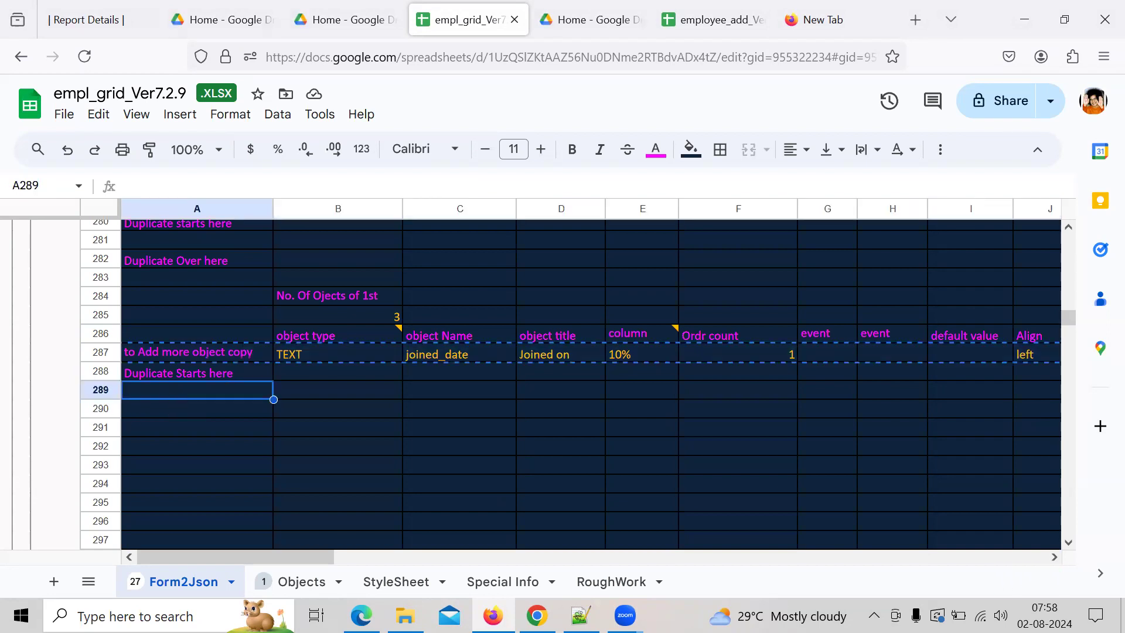
key("ctrl+v")
key("Right")
key("Right")
key("Right")
key("Left")
key("Left")
key("Left")
key("Up")
key("Up")
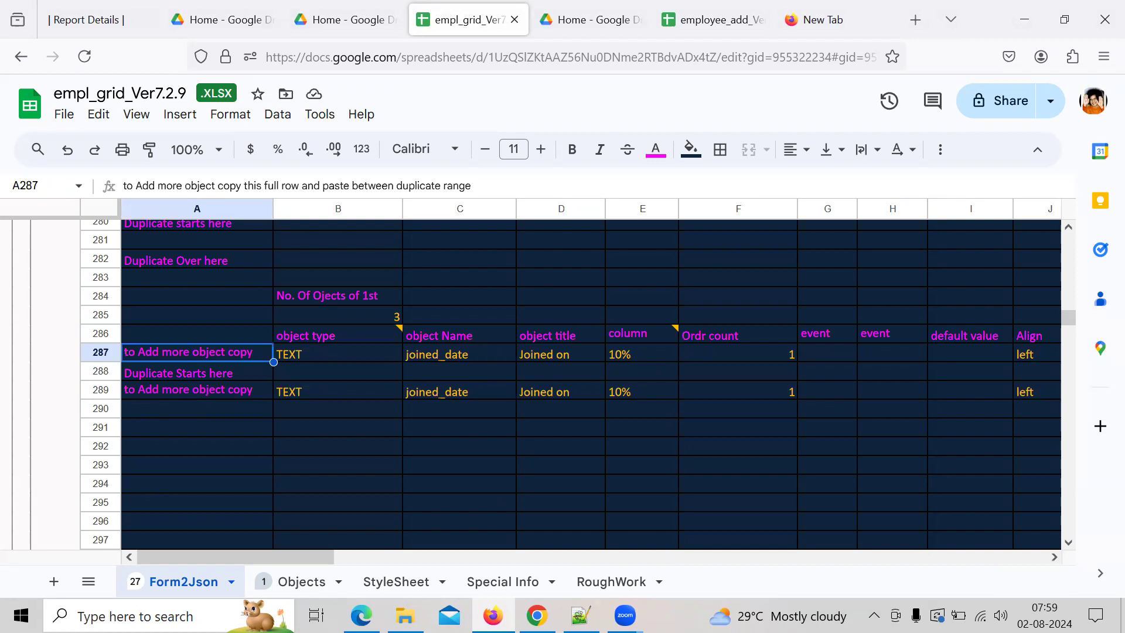
- Copy the prev_ctc key from the JSON in Notepad++ and paste it as the object name in row 289 of the spreadsheet
key("Down")
key("Down")
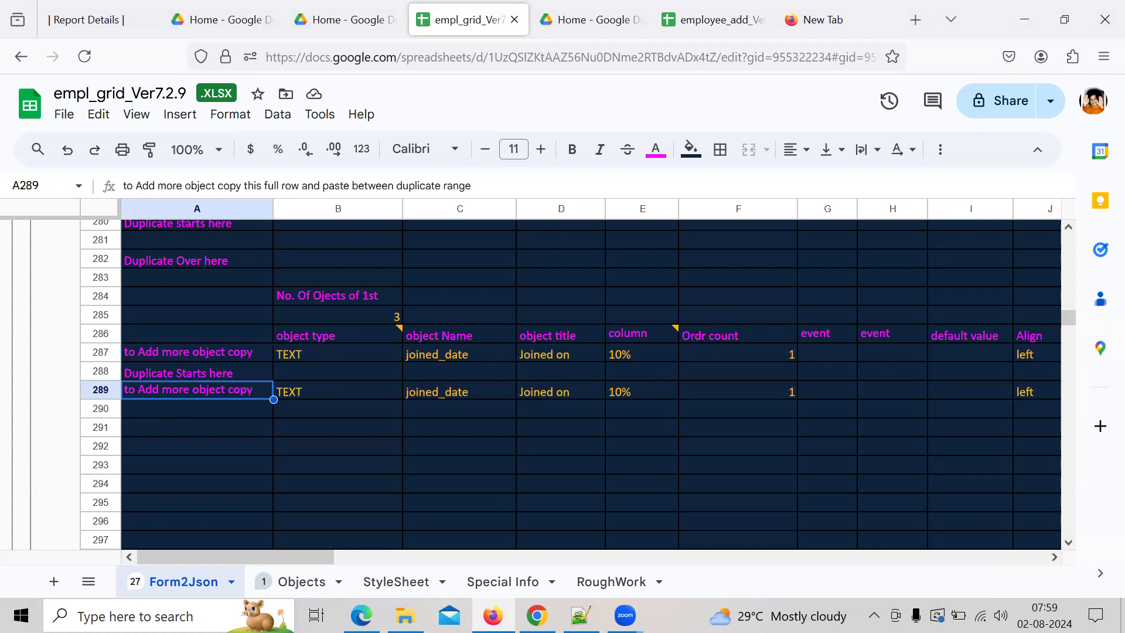
key("Right")
key("Right")
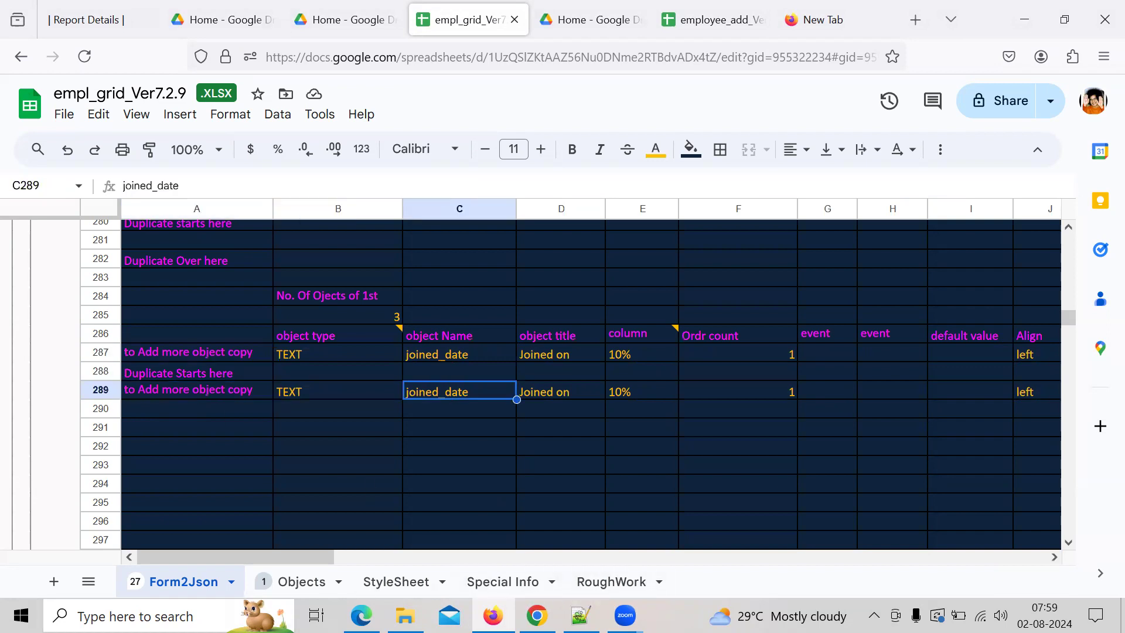
left_click(580, 615)
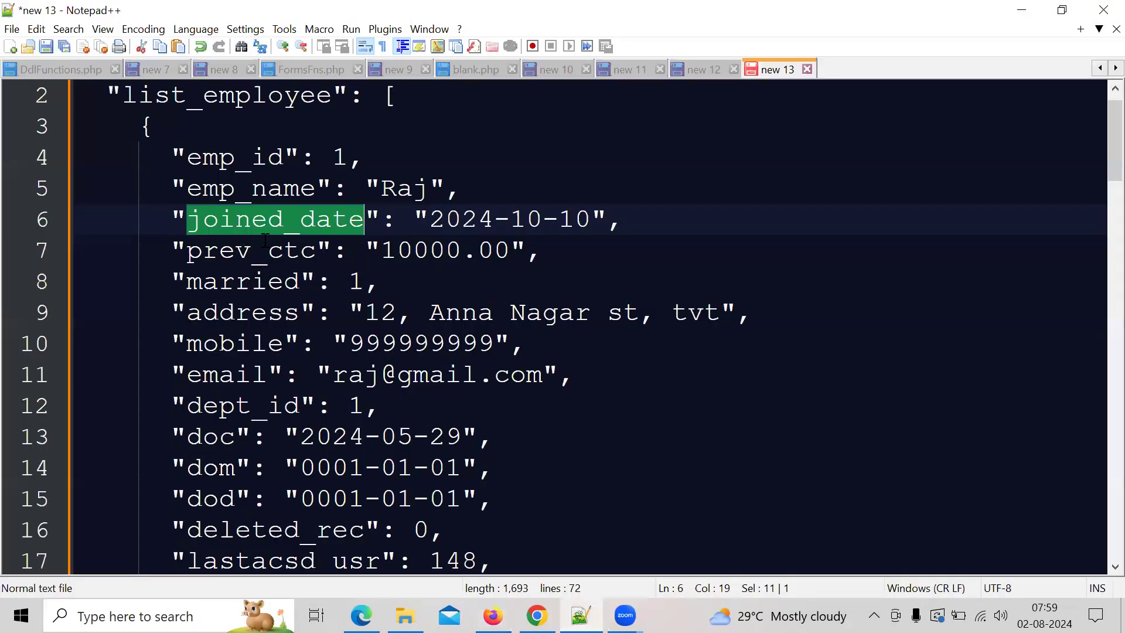
double_click(285, 251)
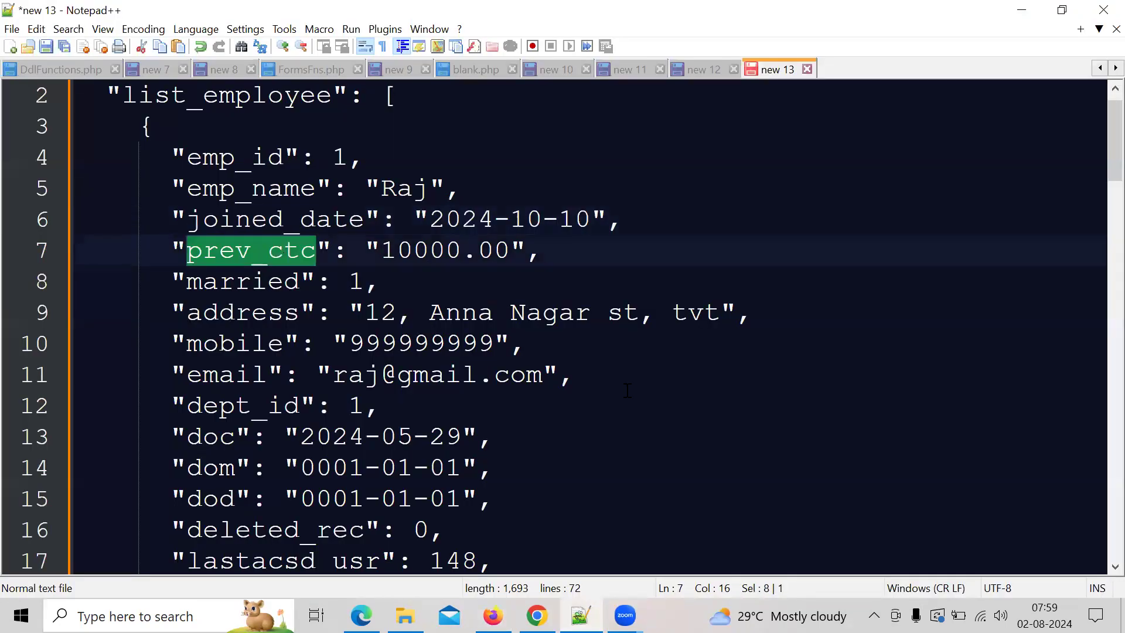
left_click(537, 615)
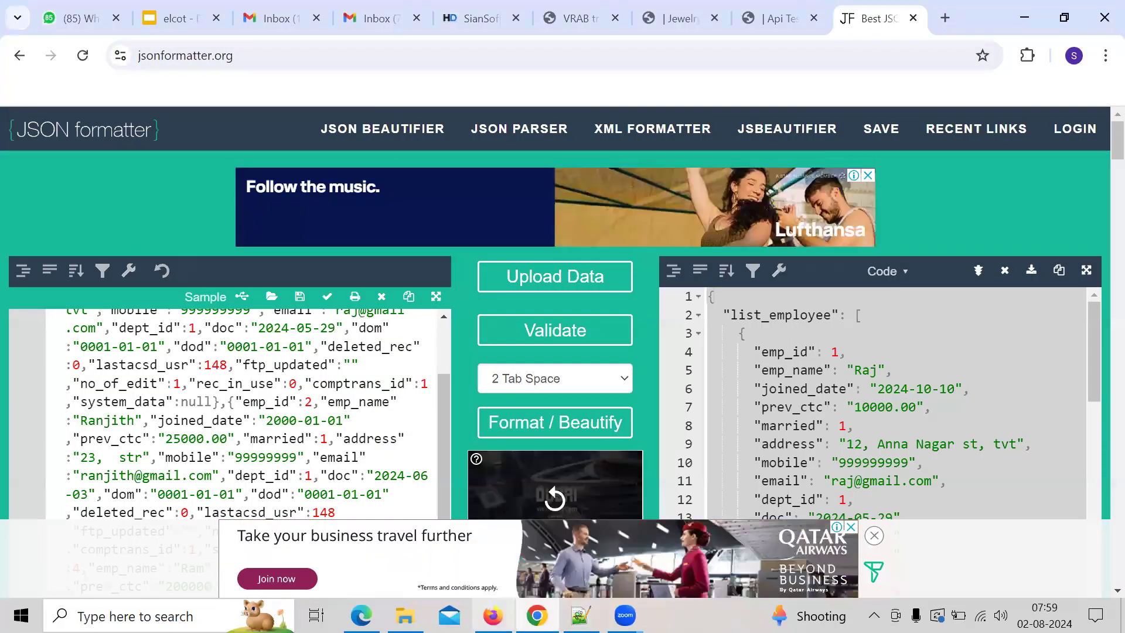
left_click(492, 615)
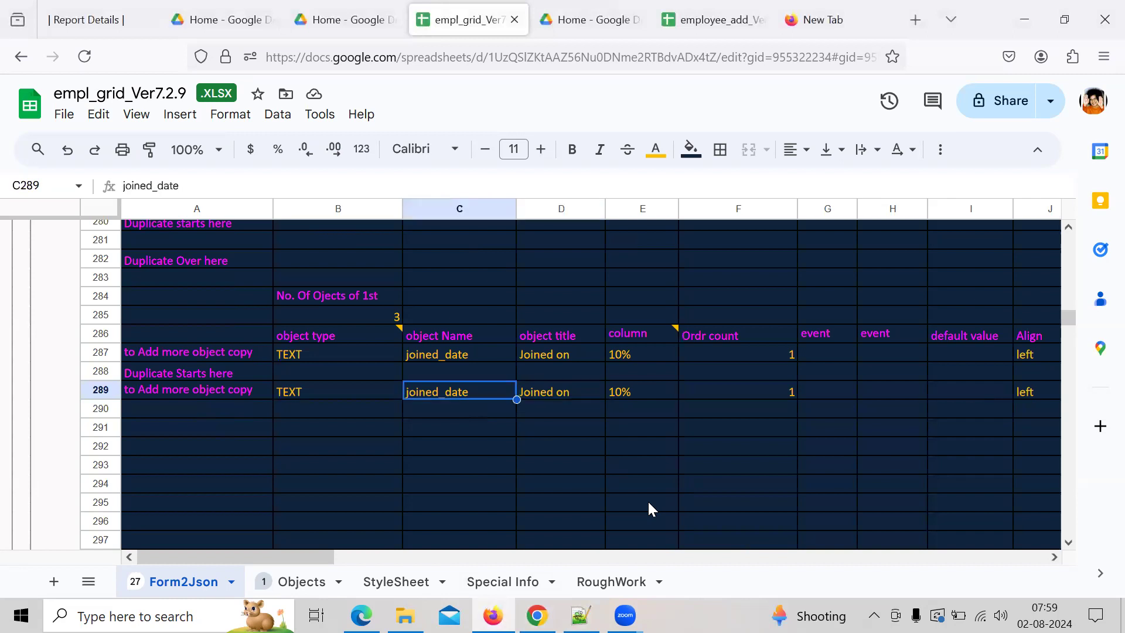
key("ctrl+v")
- Set row 289's object title to Prev. CTC
key("Right")
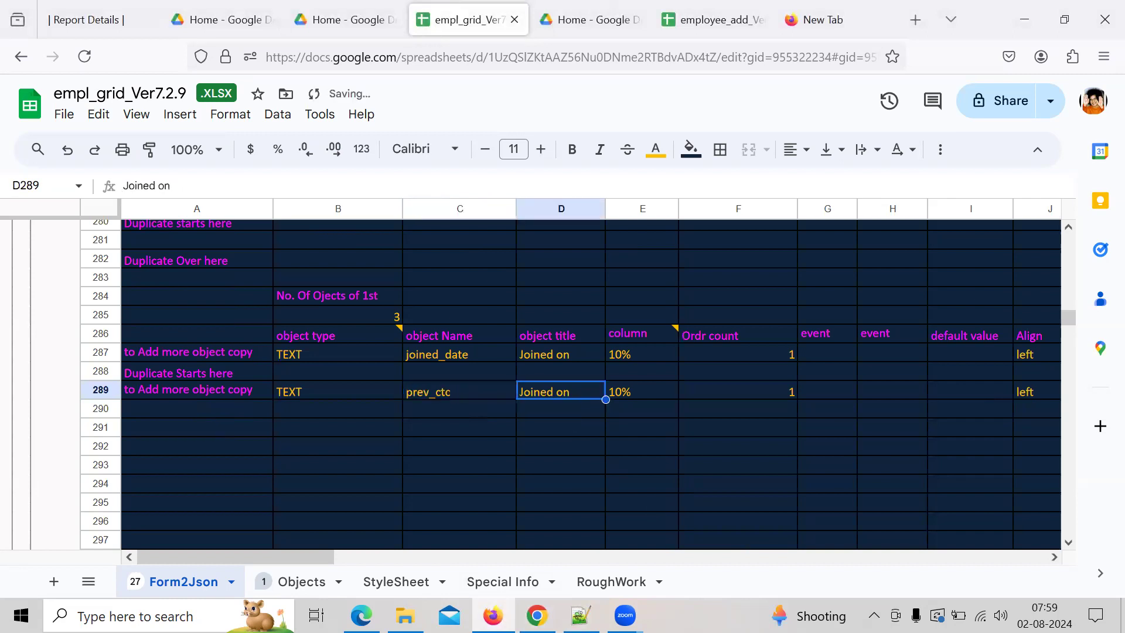
type("Prev")
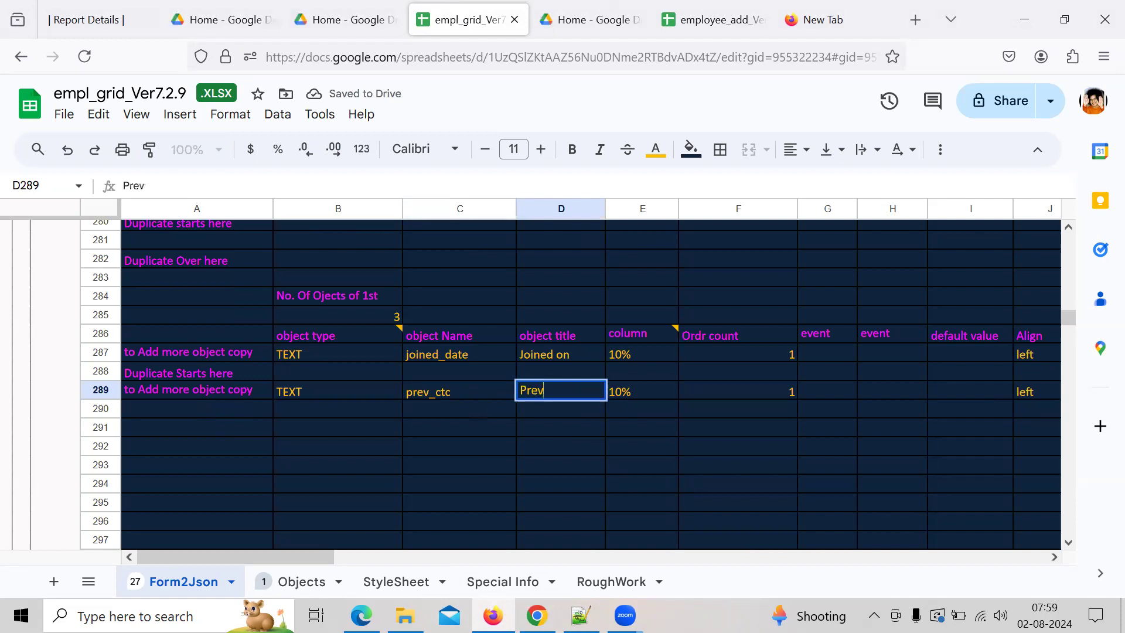
type(". CTC")
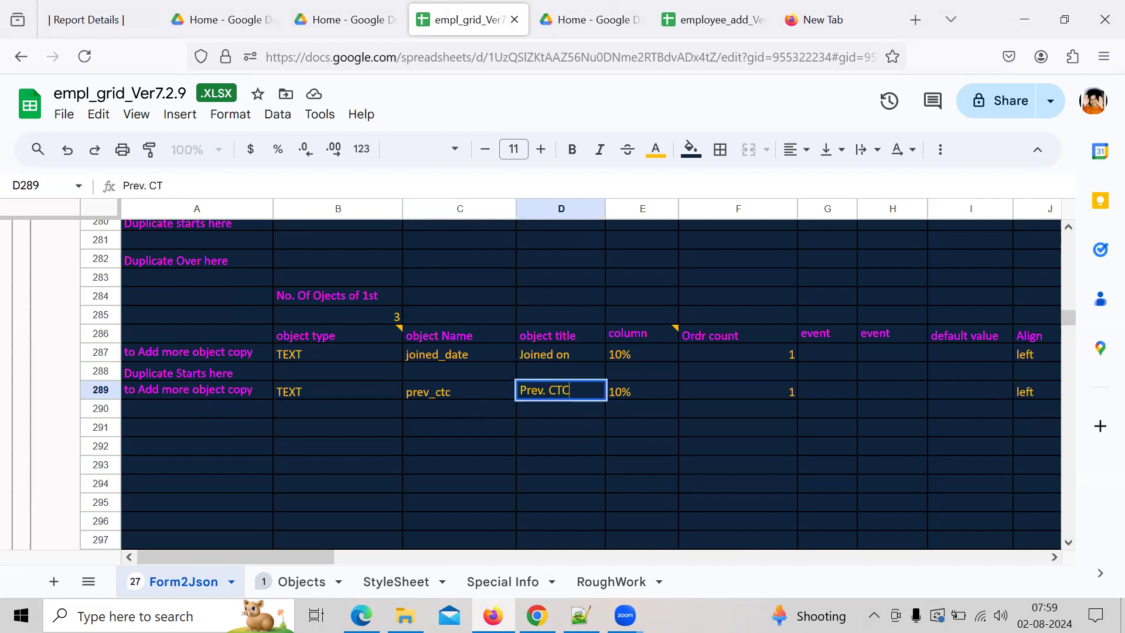
key("Return")
left_click(560, 391)
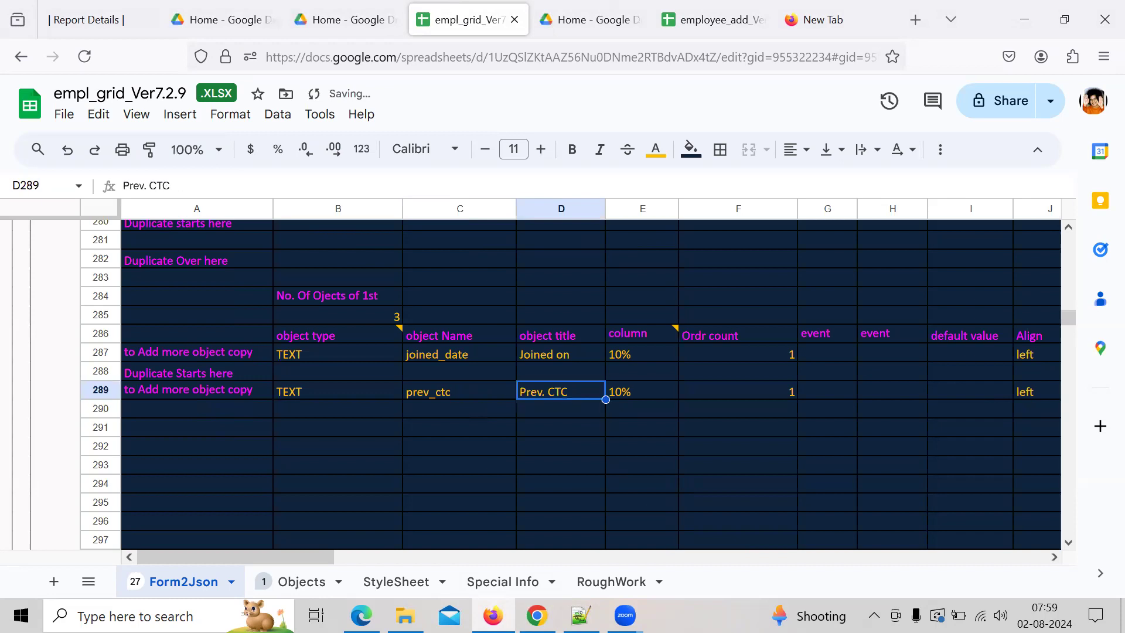
- Set the alignment of the prev_ctc object in row 289 to right
key("Right")
key("Right")
key("Right")
key("Right")
key("Right")
key("Right")
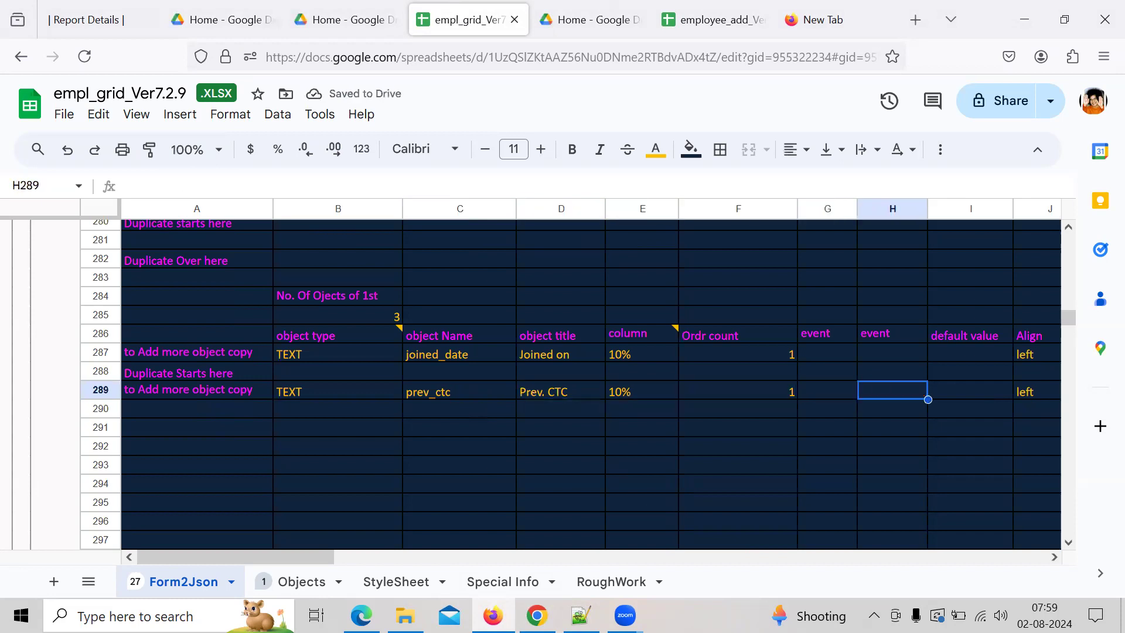
key("Left")
key("Left")
key("Left")
key("Left")
key("Left")
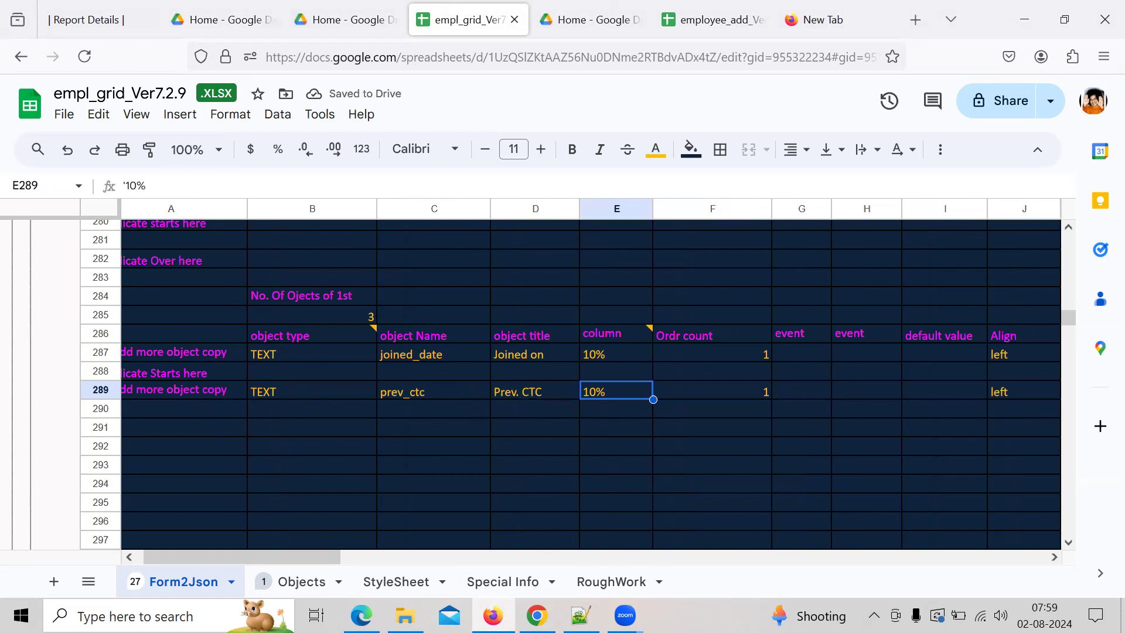
key("Right")
key("Right")
key("Right")
key("Right")
key("Right")
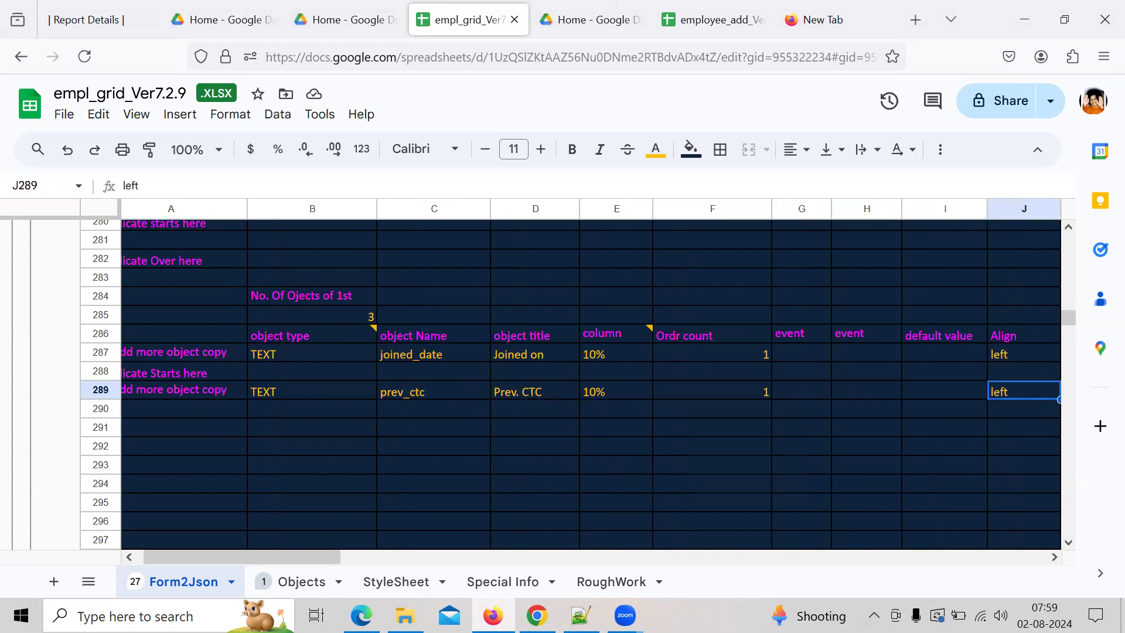
type("right")
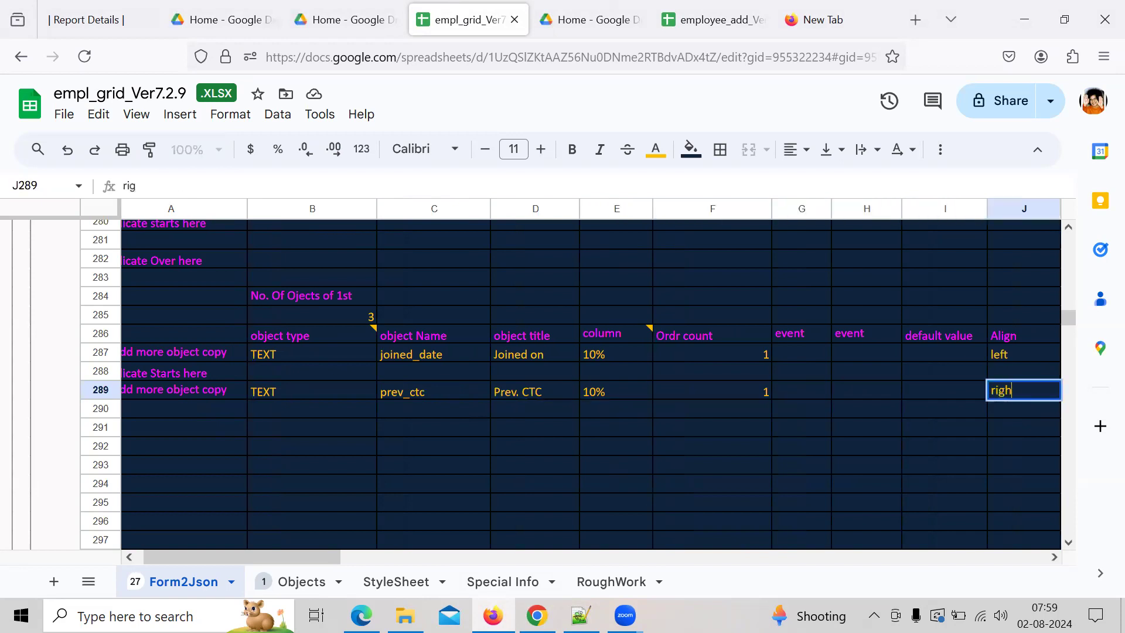
key("Return")
key("Up")
key("Left")
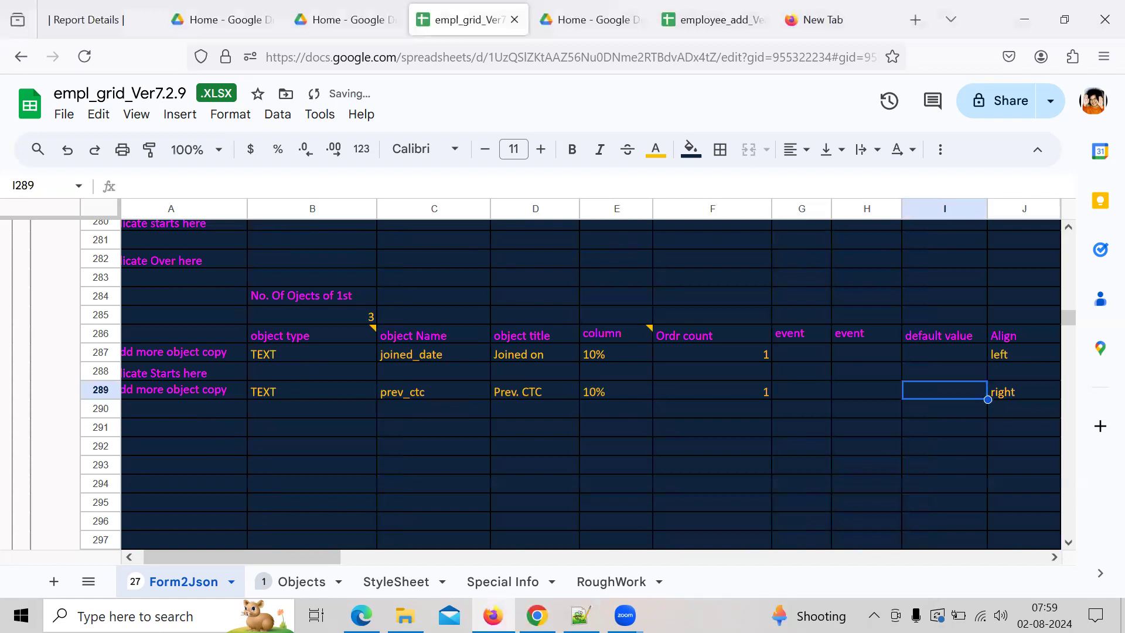
- Clear the copied instruction note from column A of the prev_ctc row 289
key("Home")
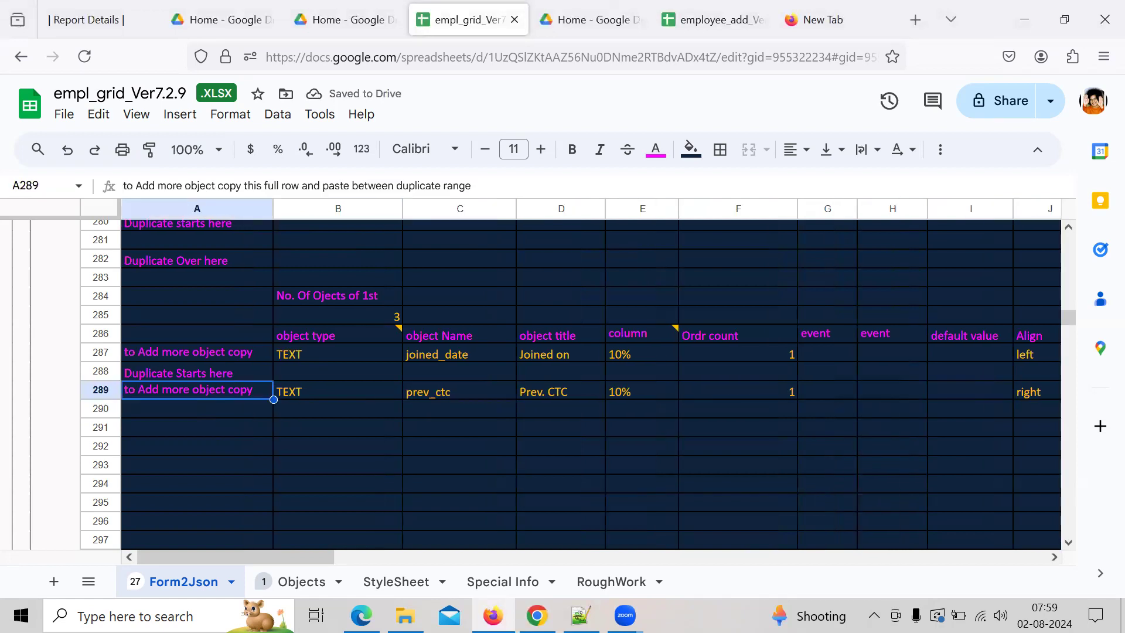
left_click(303, 468)
left_click(235, 389)
key("Delete")
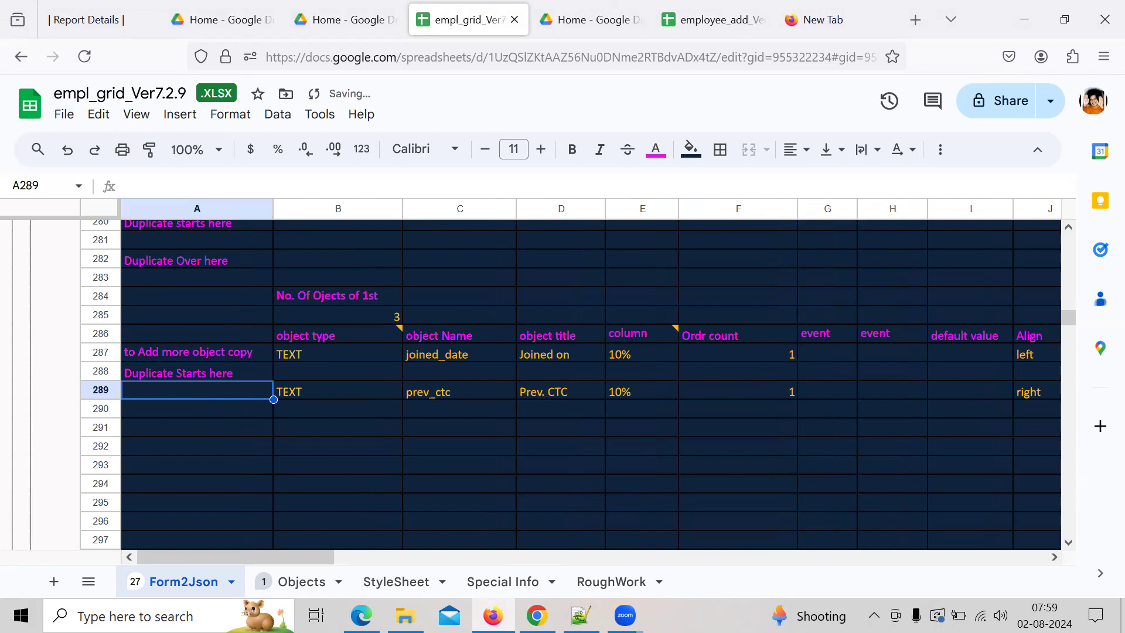
- Examine the remaining settings of the prev_ctc row 289 across to the coma column
key("Right")
key("Right")
key("Right")
key("Right")
key("Right")
key("Right")
key("Right")
key("Right")
key("Right")
key("Right")
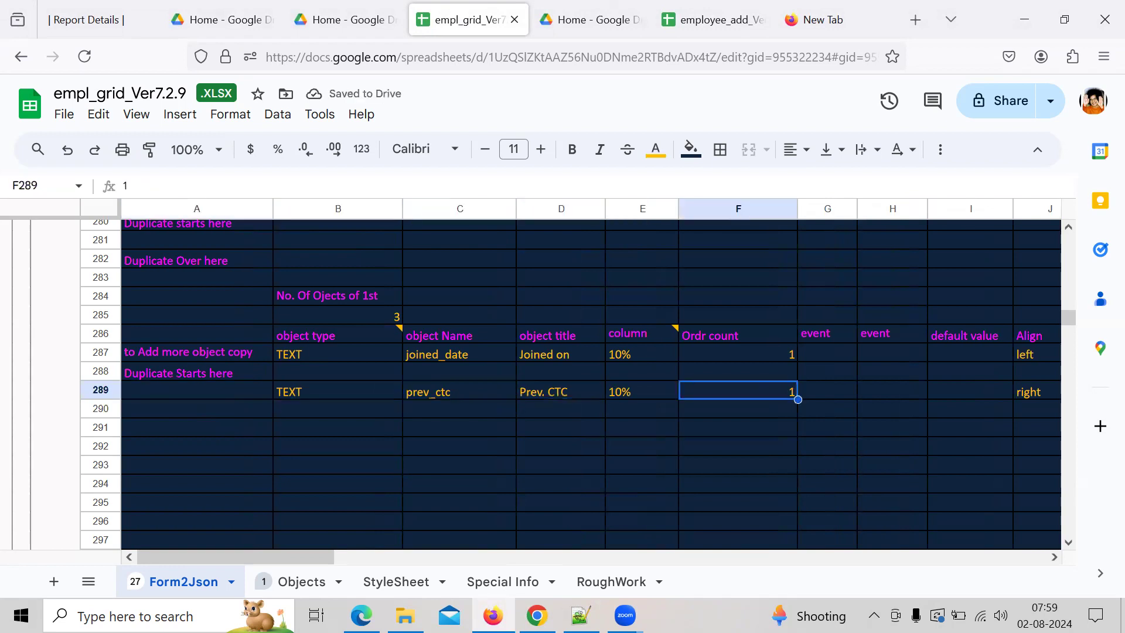
key("Right")
key("Right")
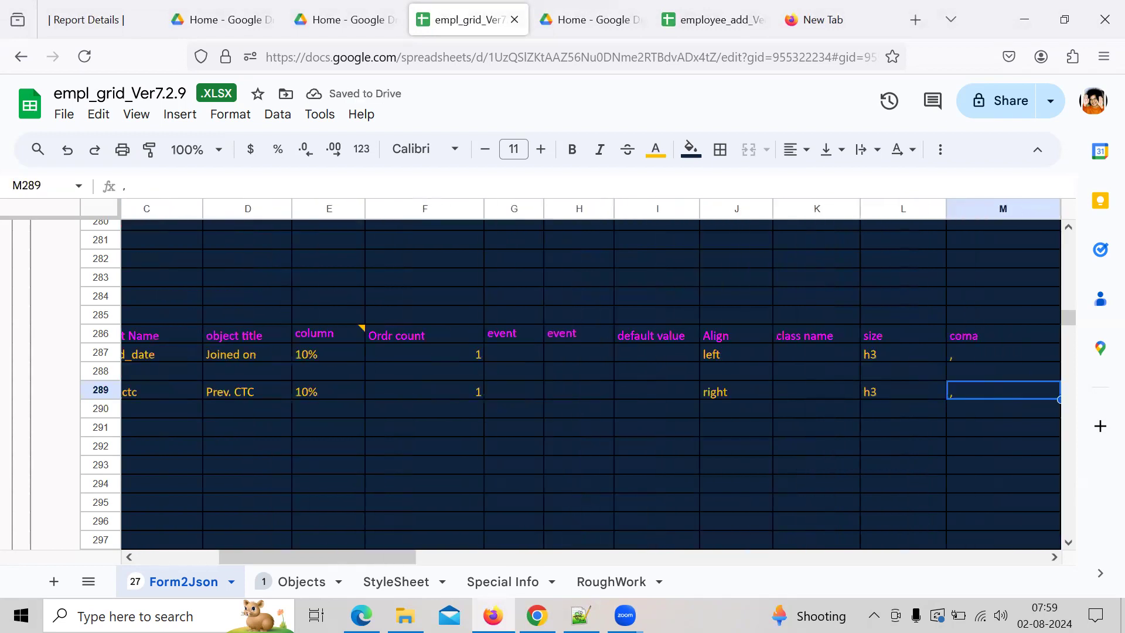
key("Left")
key("Left")
key("Home")
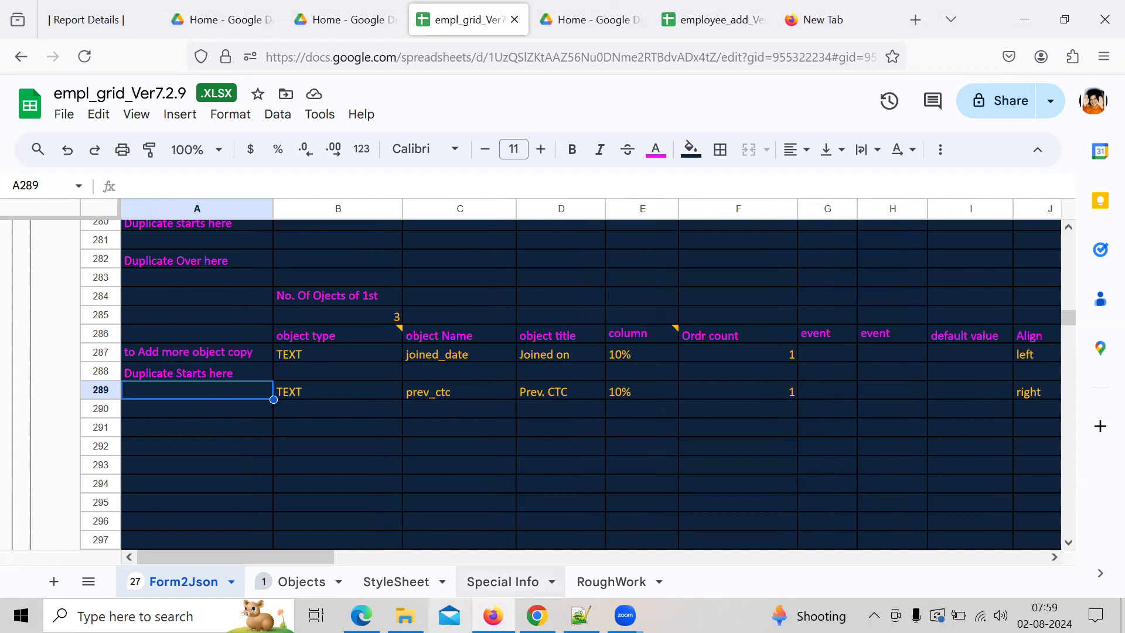
- Switch to Notepad++ and select the mobile key in the first list_employee record
key("alt+Tab")
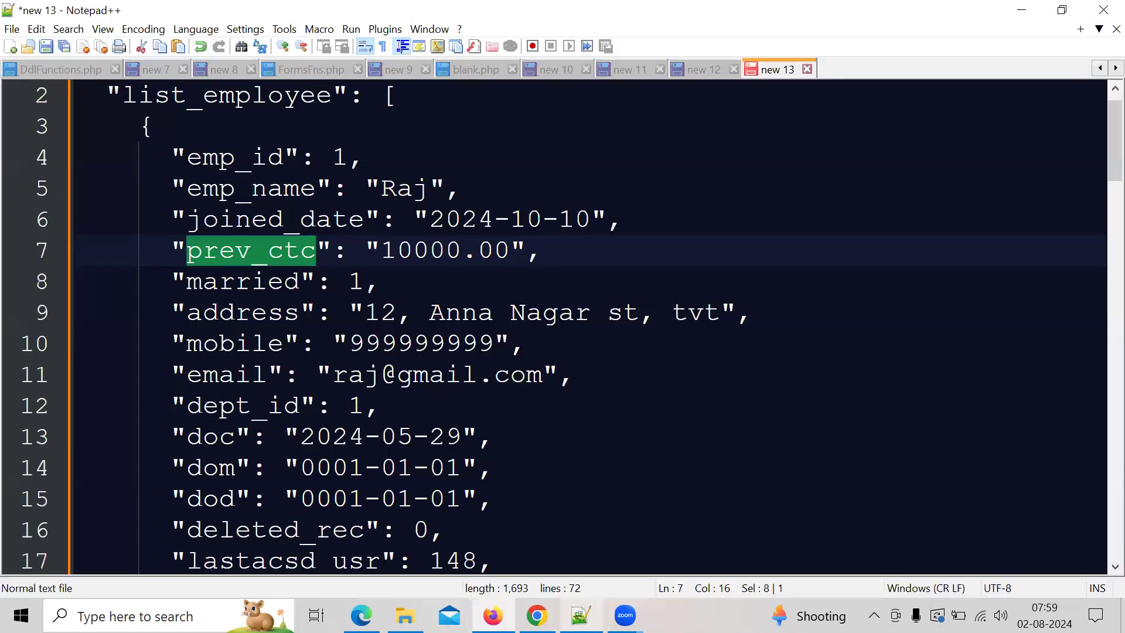
key("Down")
key("Down")
key("Down")
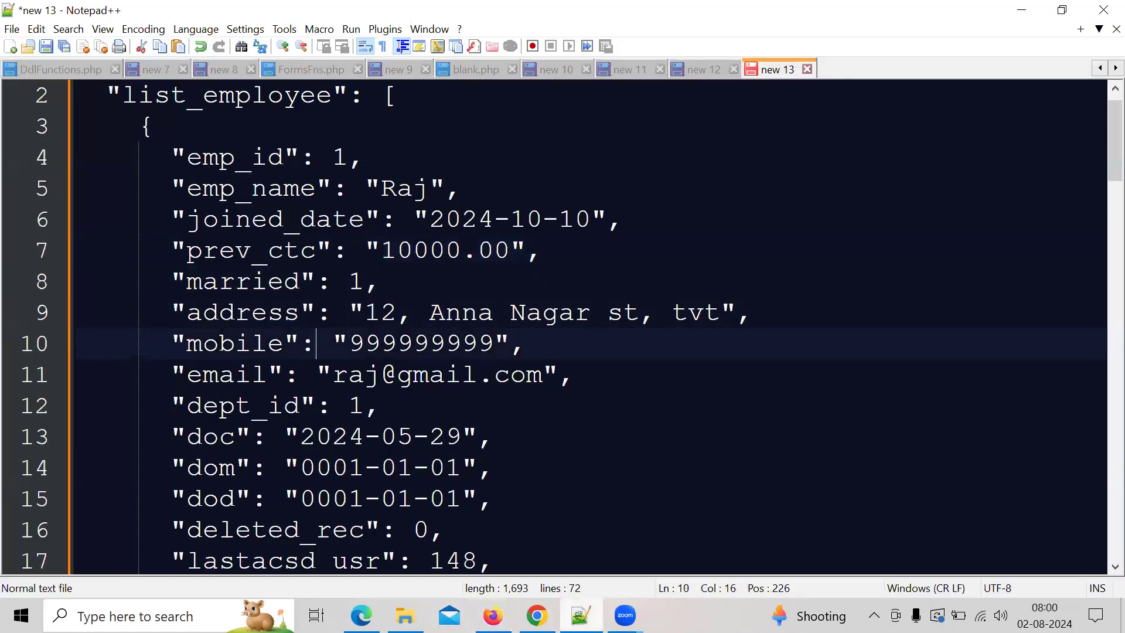
key("Left")
key("Left")
key("ctrl+shift+Left")
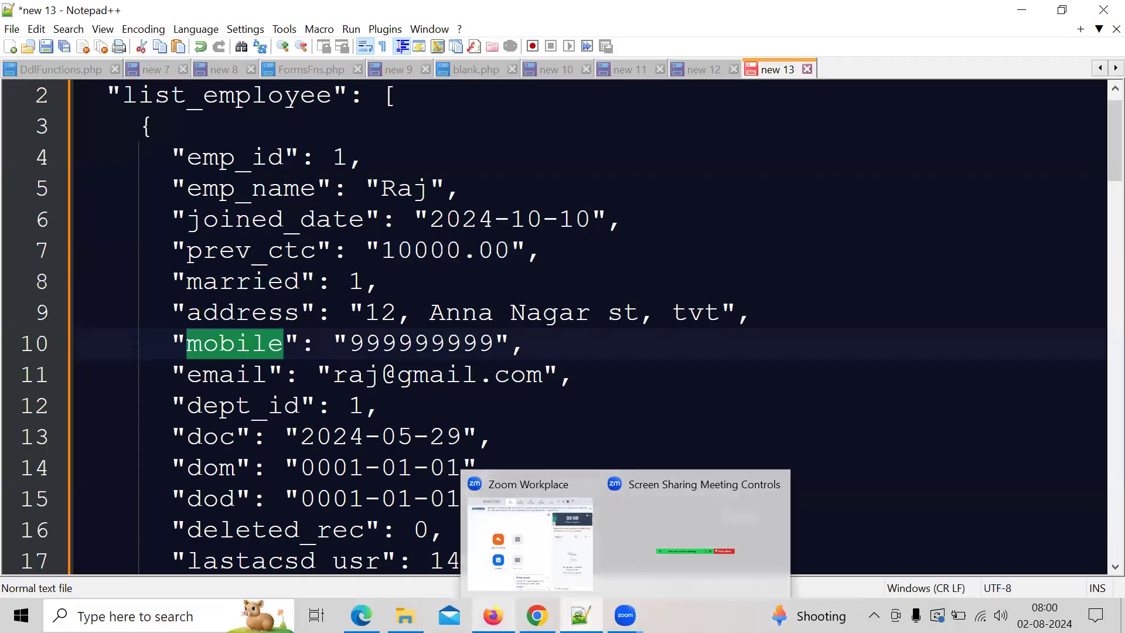
- Return to the empl_grid_Ver7.2.9 spreadsheet and copy the full prev_ctc row 289 into rows 290 and 291
left_click(492, 615)
left_click(197, 409)
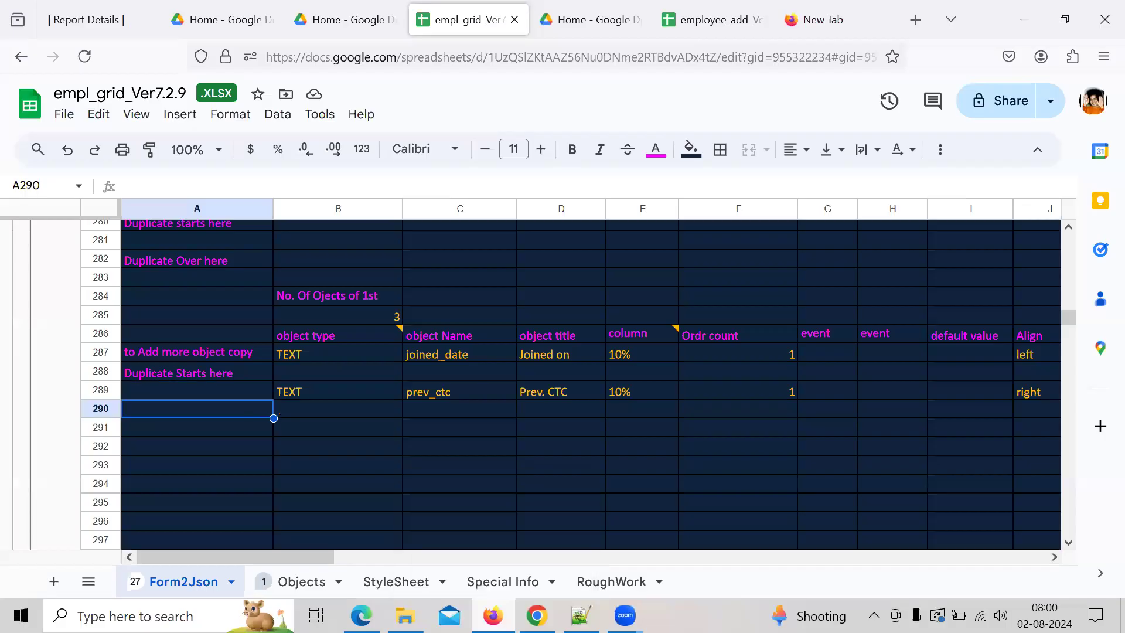
key("Up")
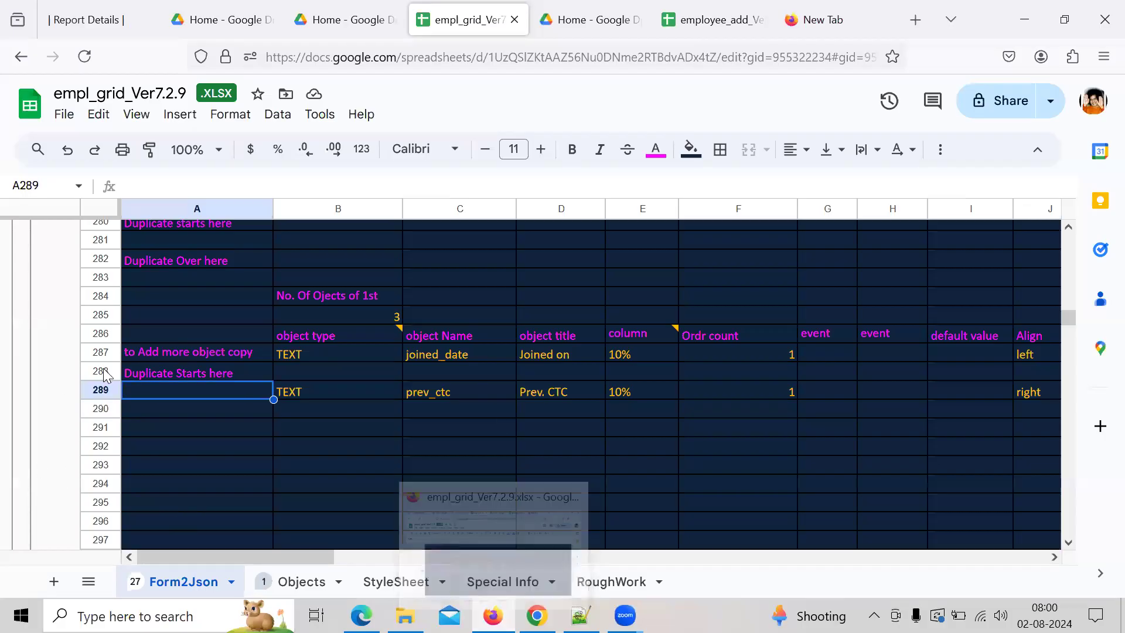
left_click(106, 389)
key("ctrl+c")
key("Down")
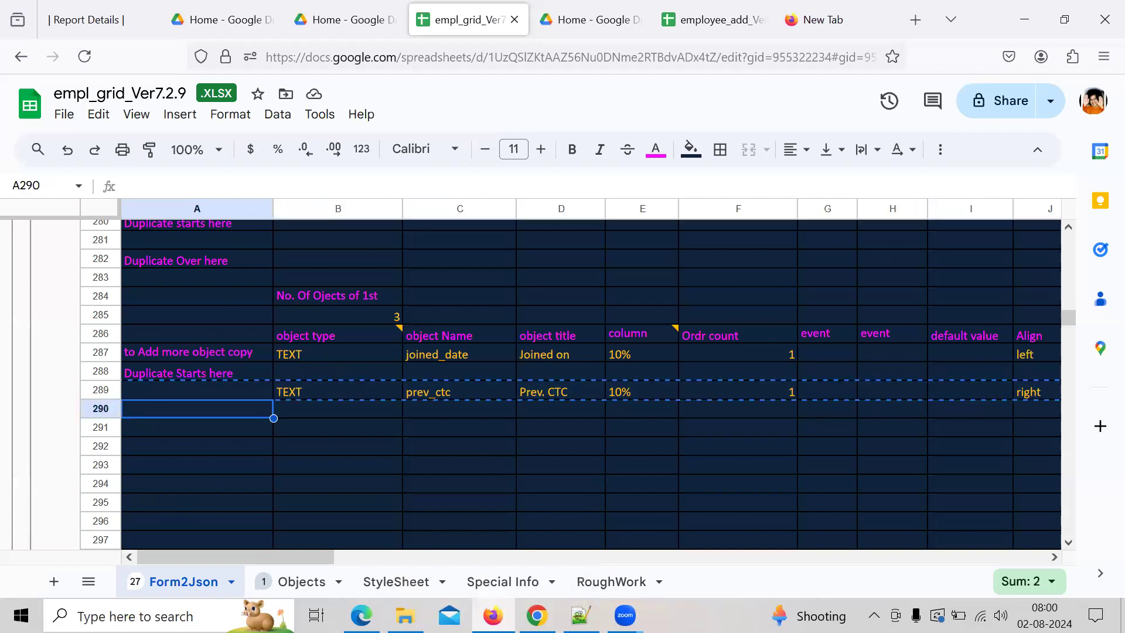
key("shift+Down")
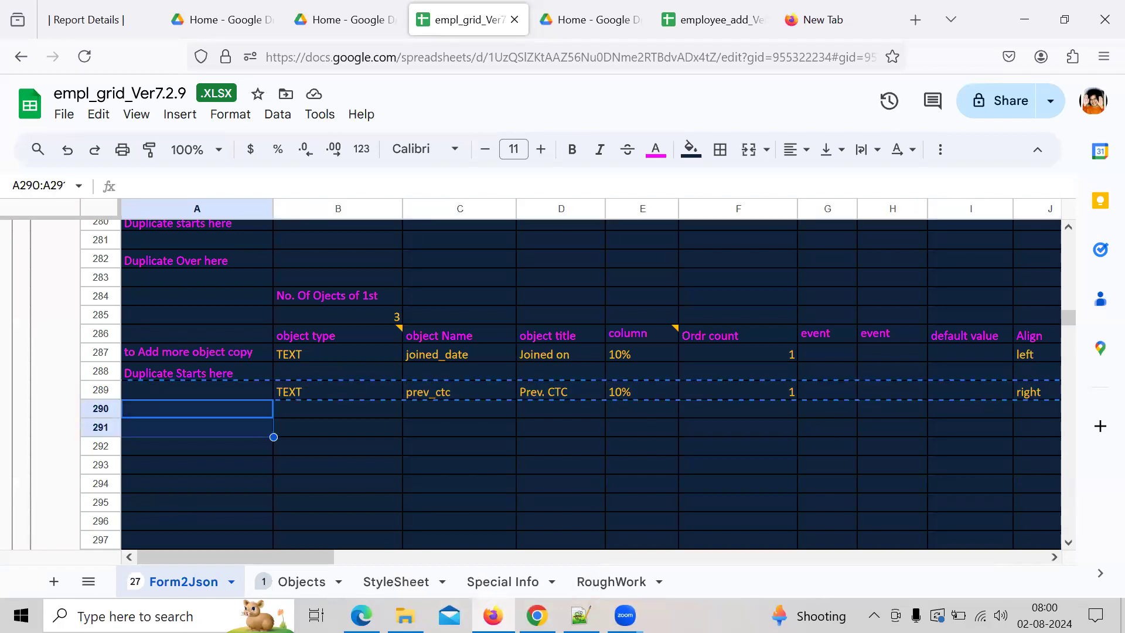
key("ctrl+v")
key("Right")
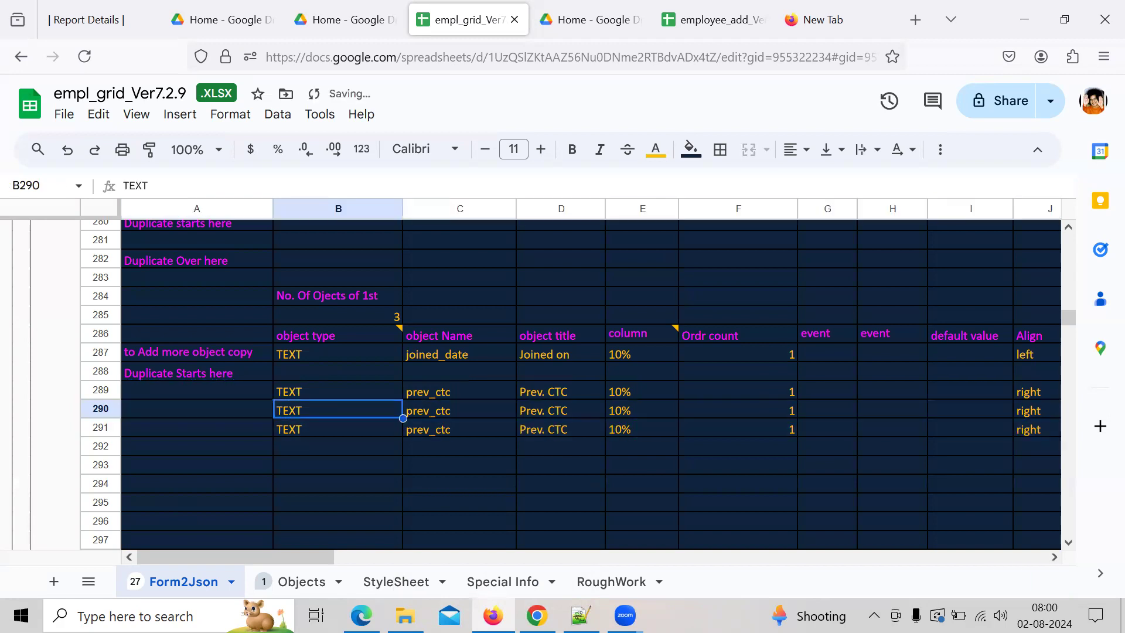
key("Right")
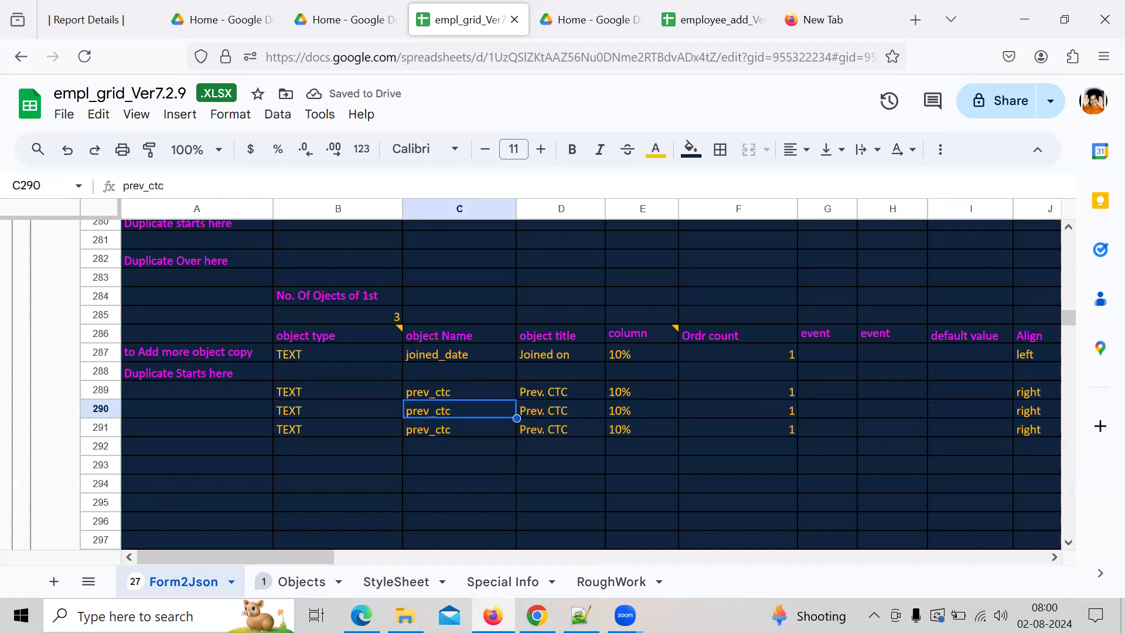
- Copy the mobile key from Notepad++ into the object name of row 290 and set its object title to Mobile
key("alt+Tab")
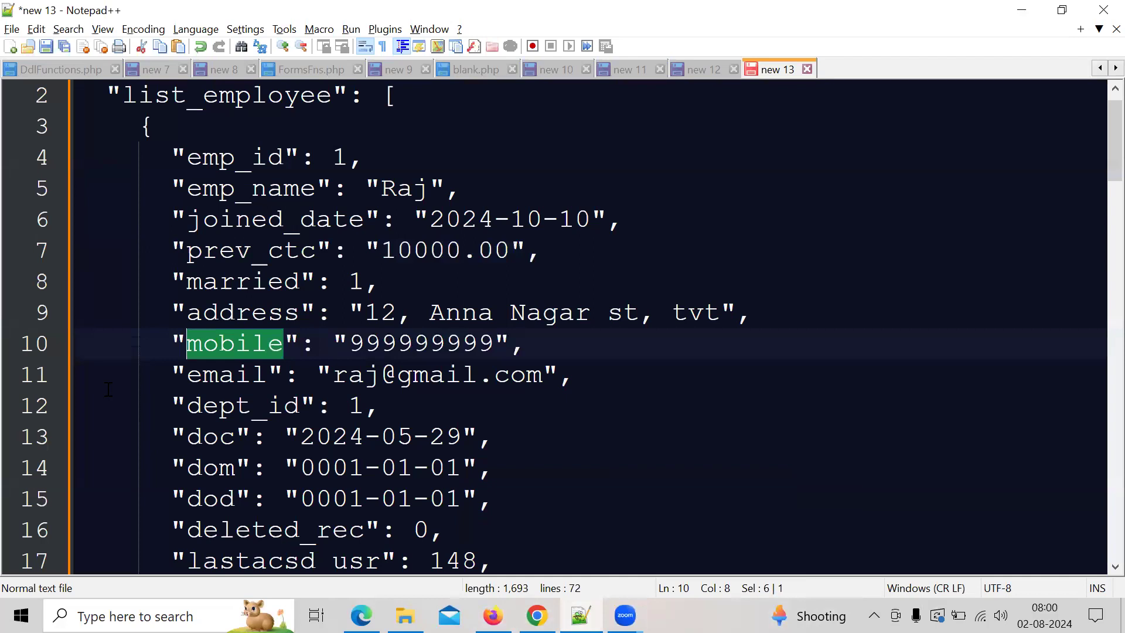
key("alt+Tab")
key("ctrl+v")
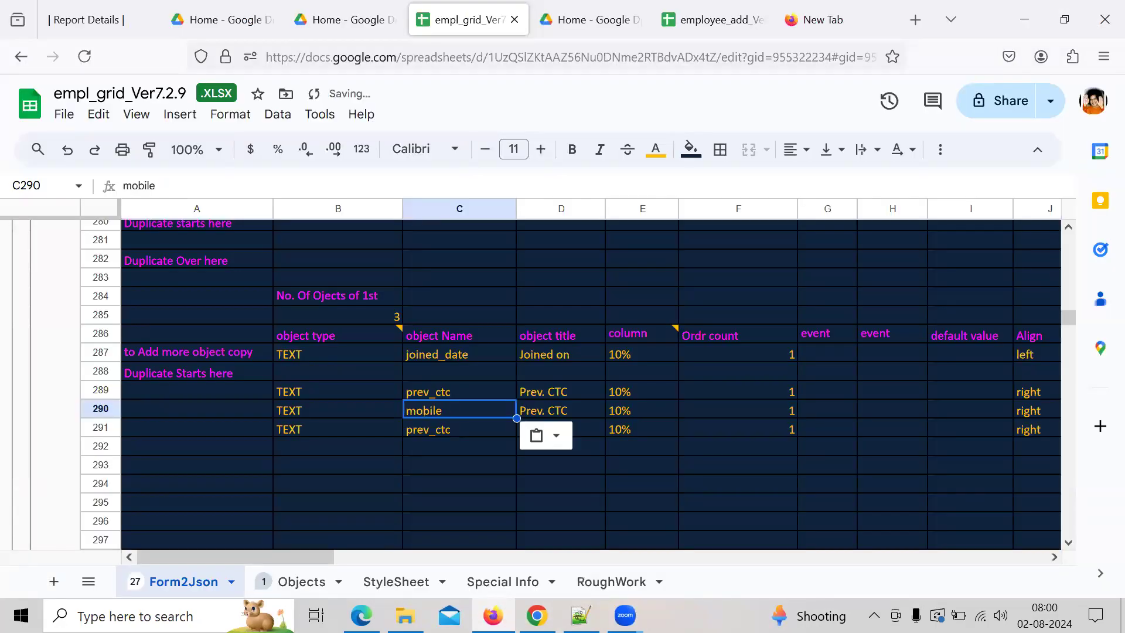
key("Right")
type("Mobile")
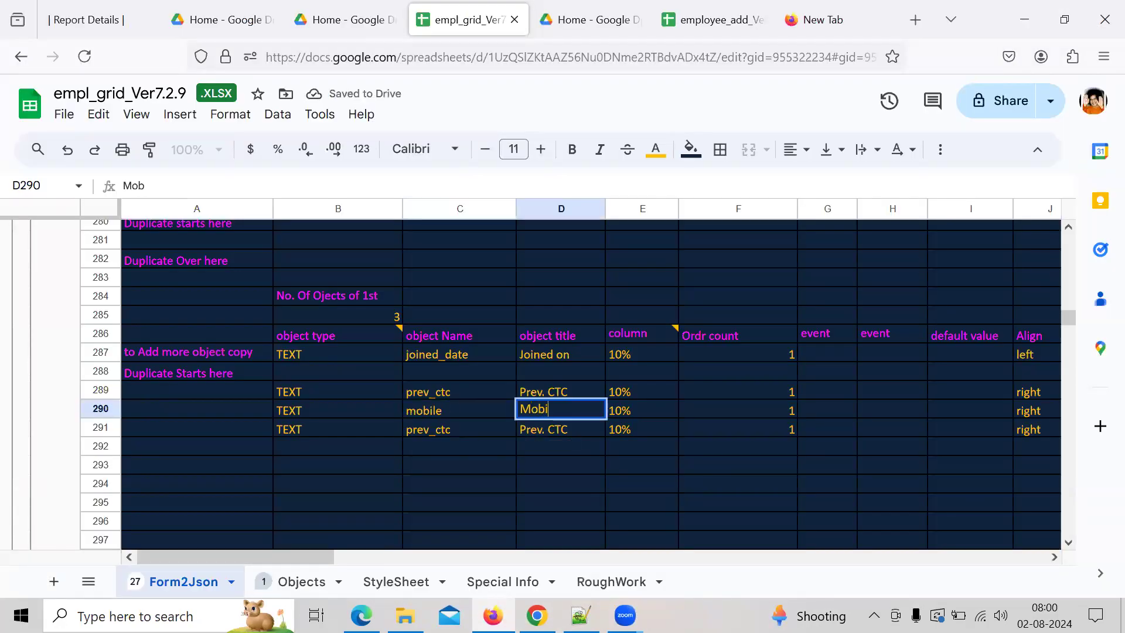
key("Return")
key("Up")
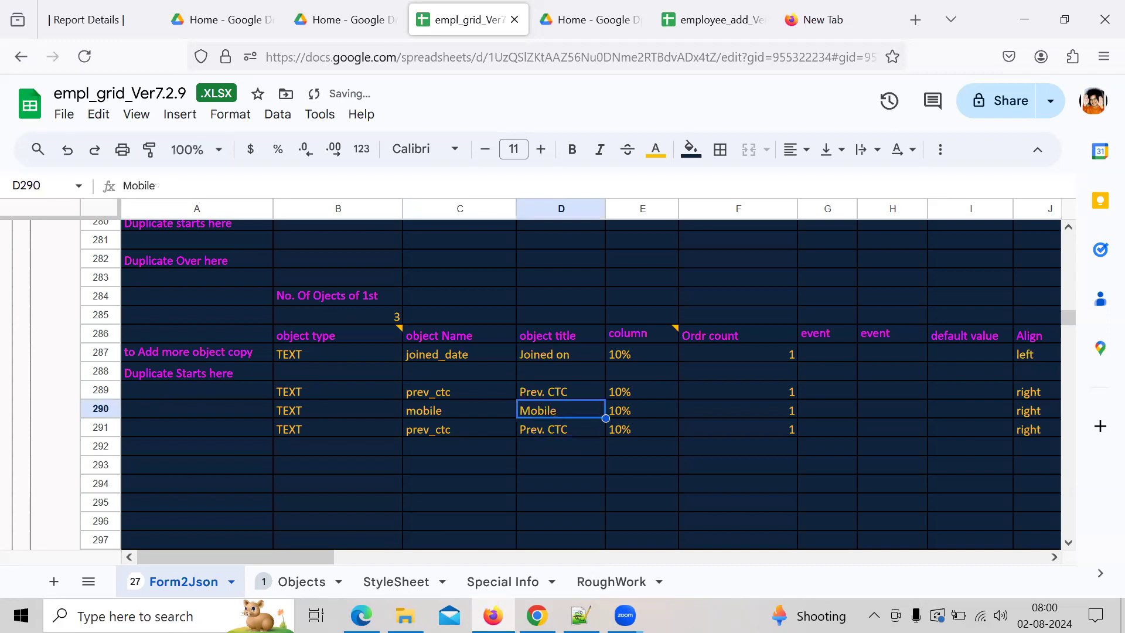
- Copy the email key from Notepad++ into the object name of row 291 and set its object title to Email
key("Right")
key("Down")
key("Left")
key("Left")
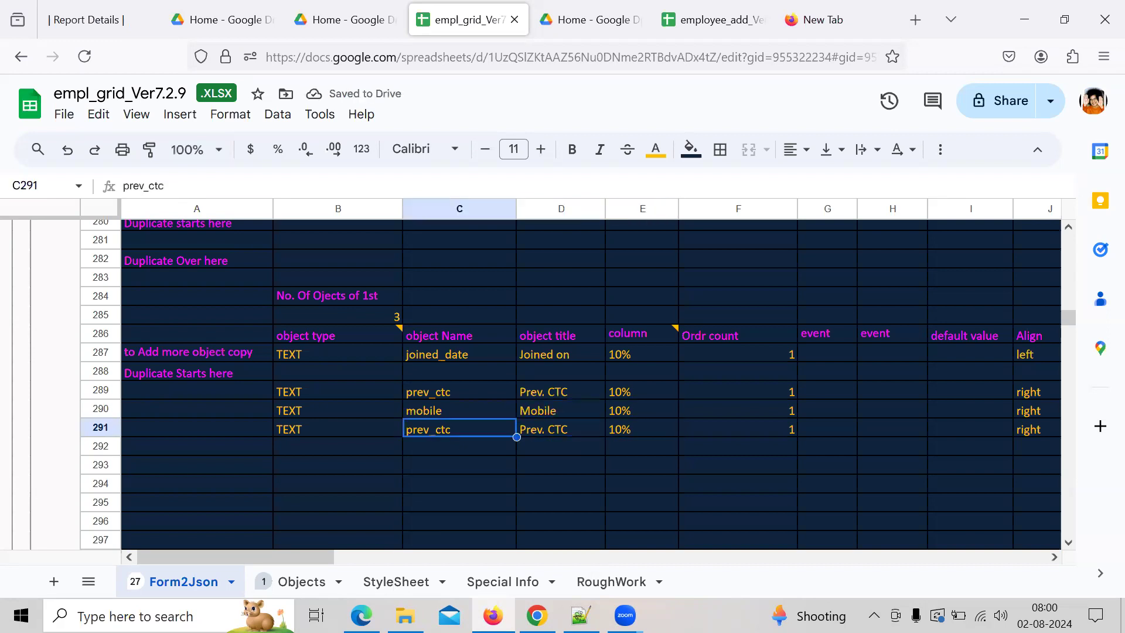
key("alt+Tab")
key("Left")
key("Down")
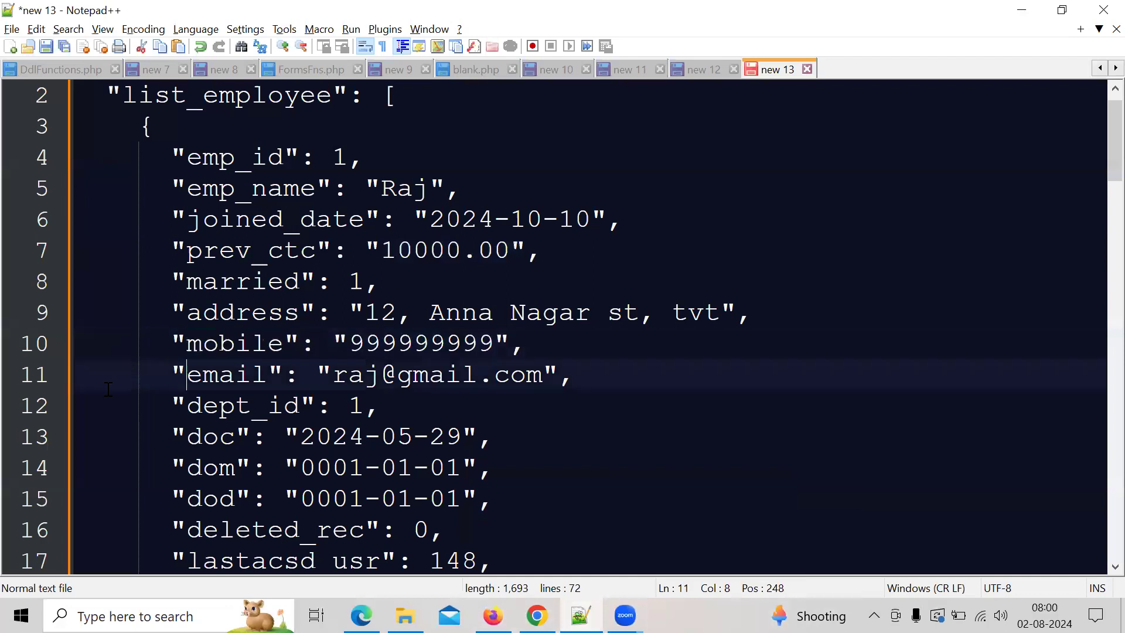
key("ctrl+shift+Right")
key("alt+Tab")
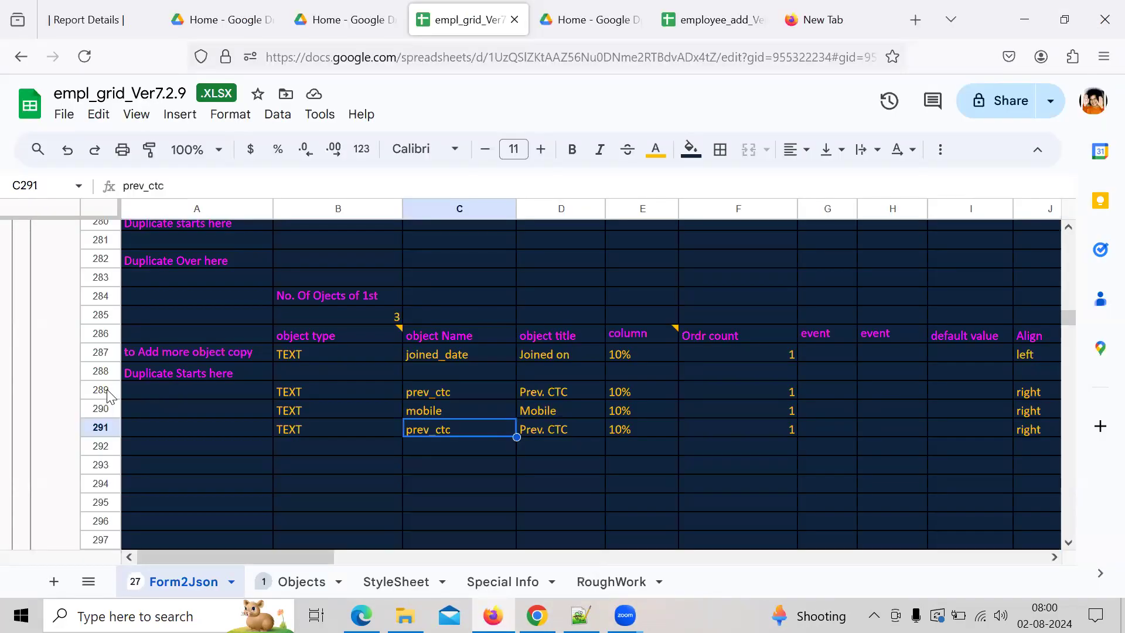
key("ctrl+v")
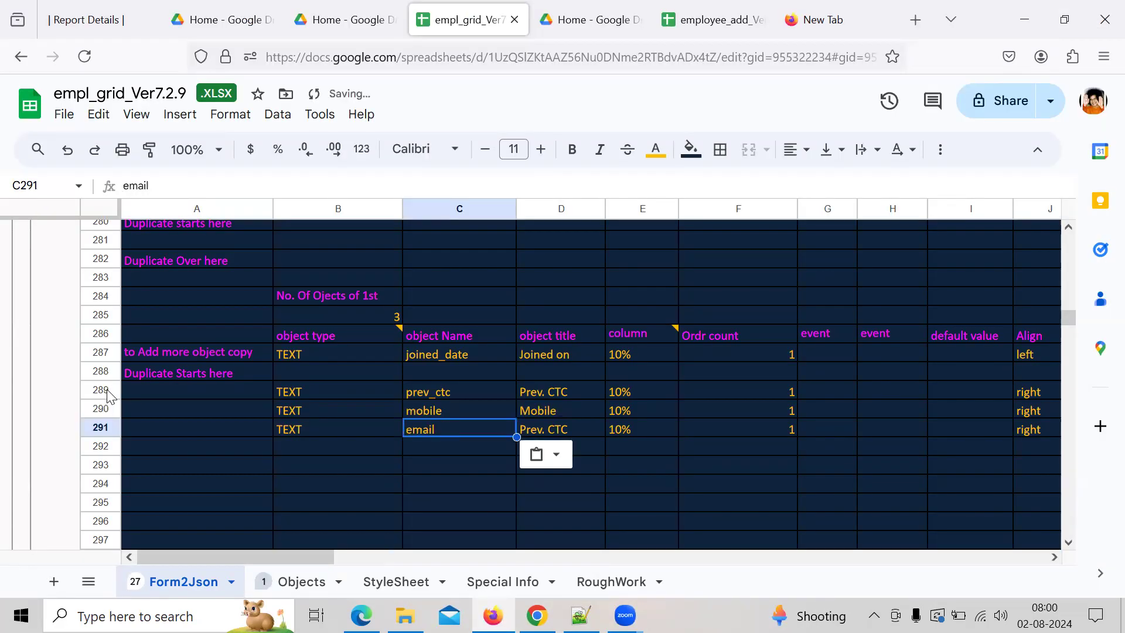
key("Right")
type("Email")
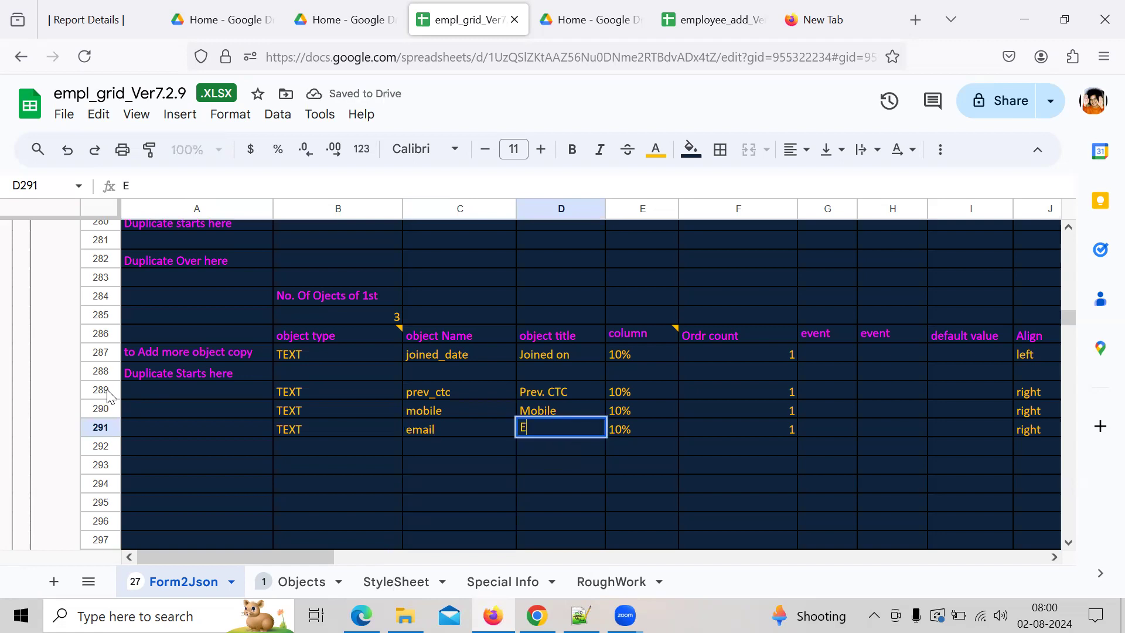
key("Return")
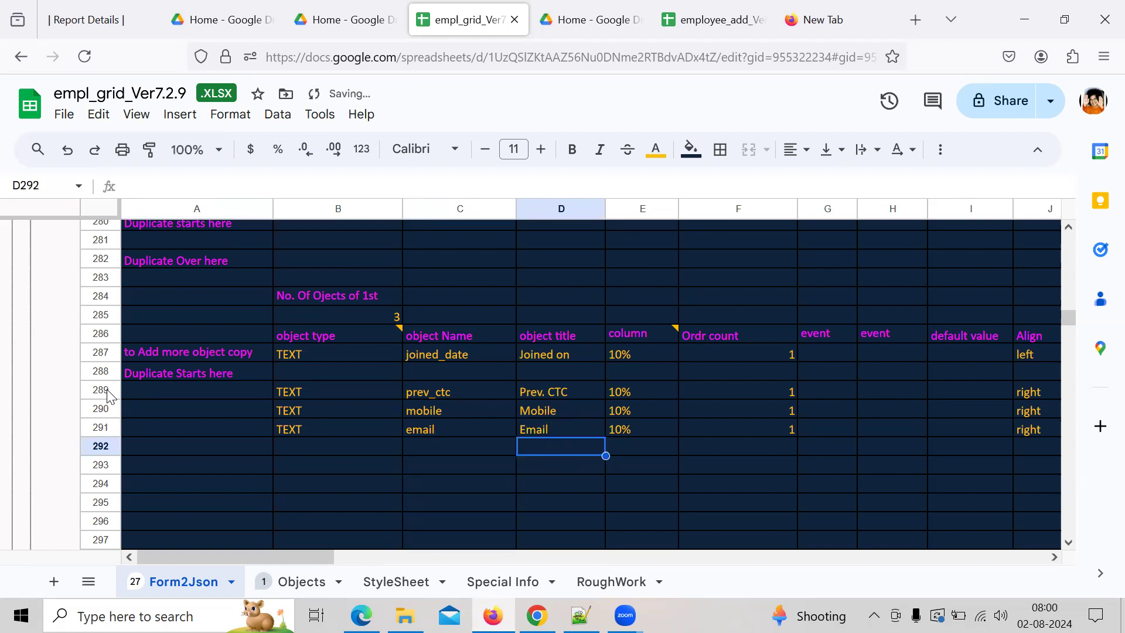
- Try to start a new object row 292 by entering TEXT as its object type
key("Up")
key("Return")
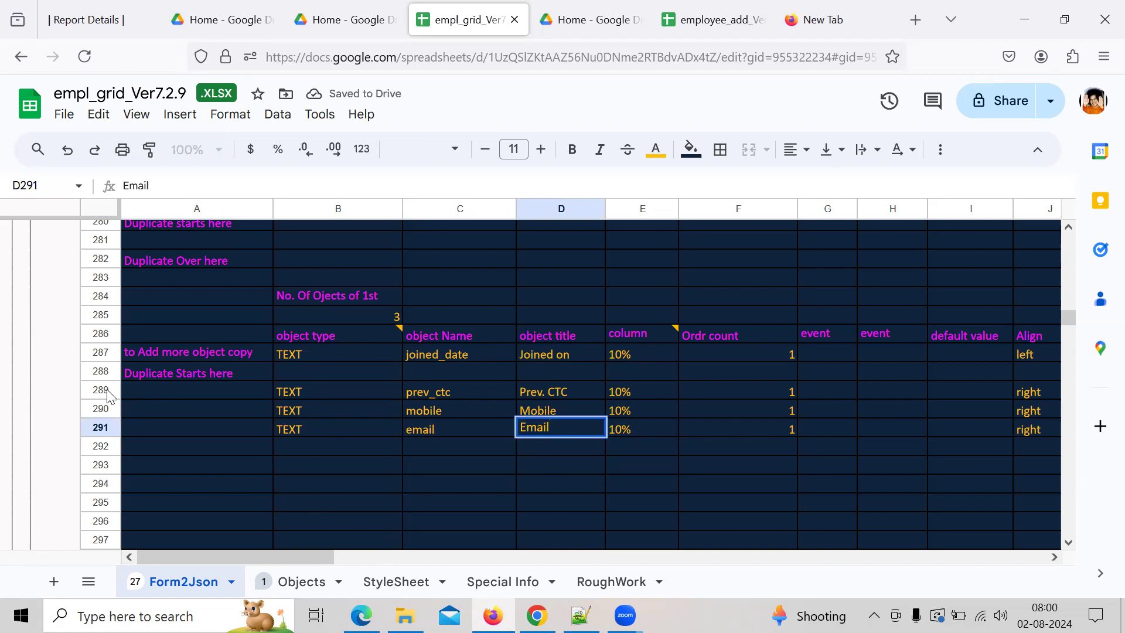
key("Return")
key("Up")
key("Left")
key("Left")
key("Left")
key("Right")
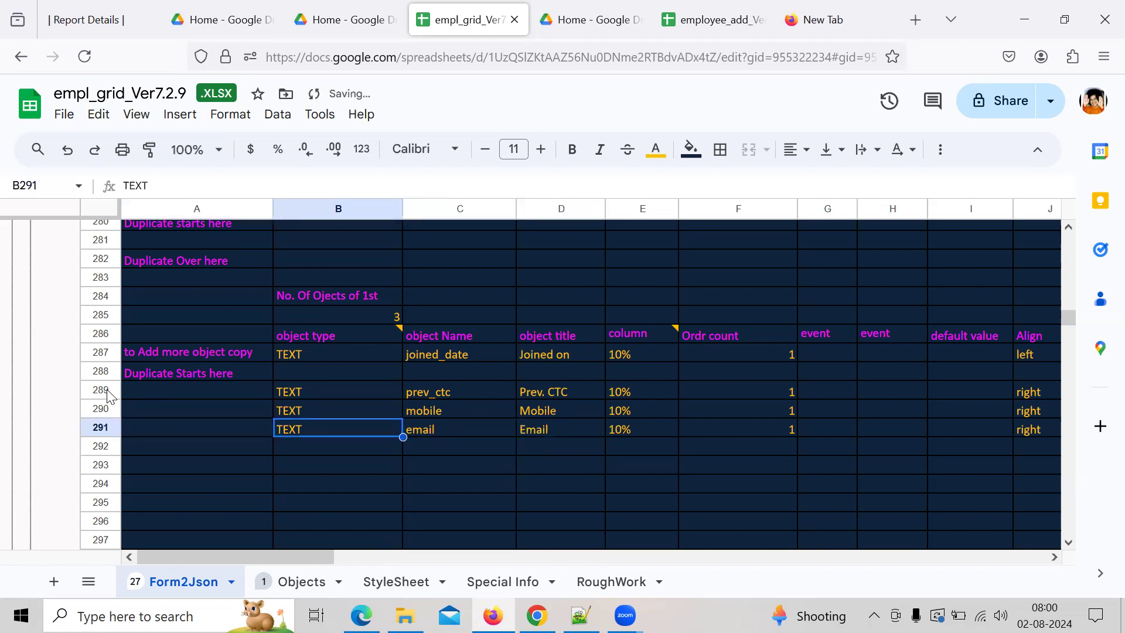
key("Left")
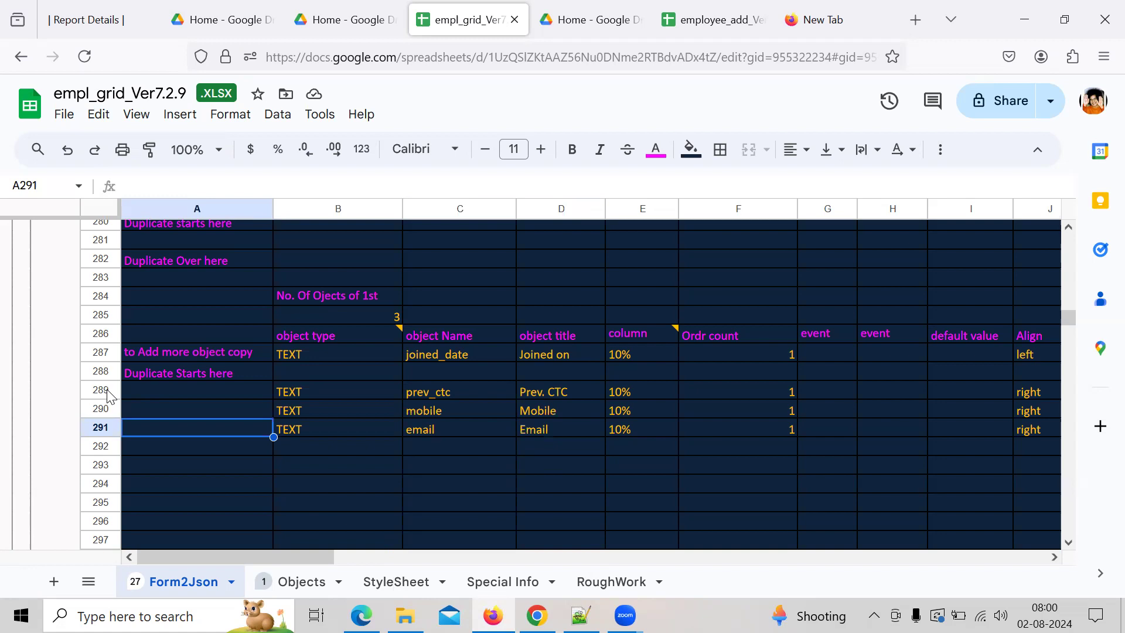
key("Down")
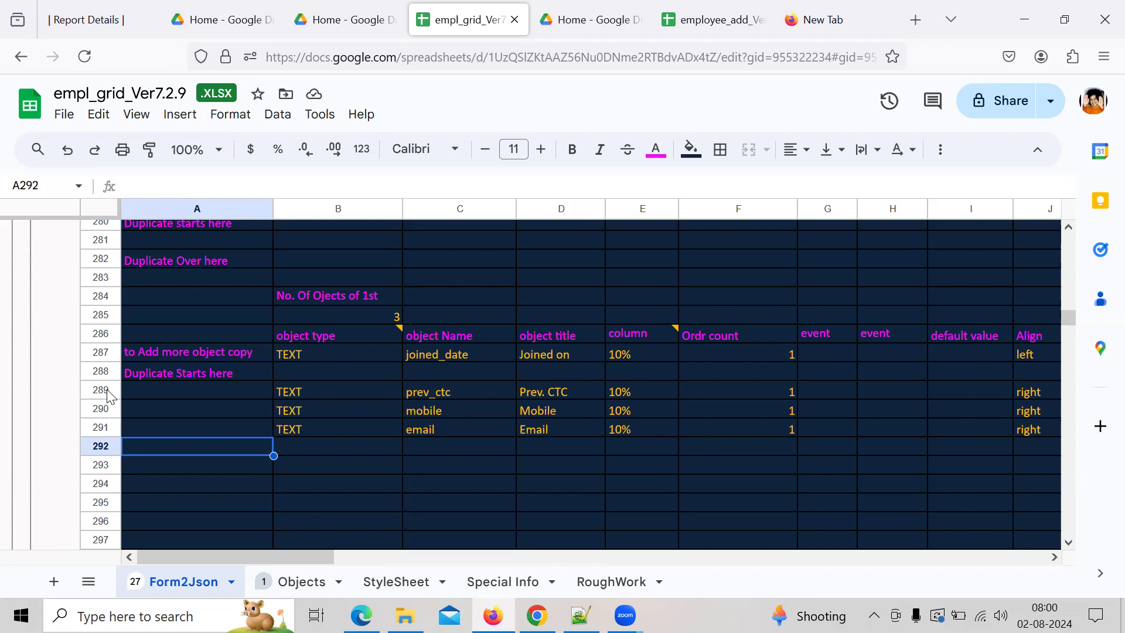
key("Right")
type("TEXT")
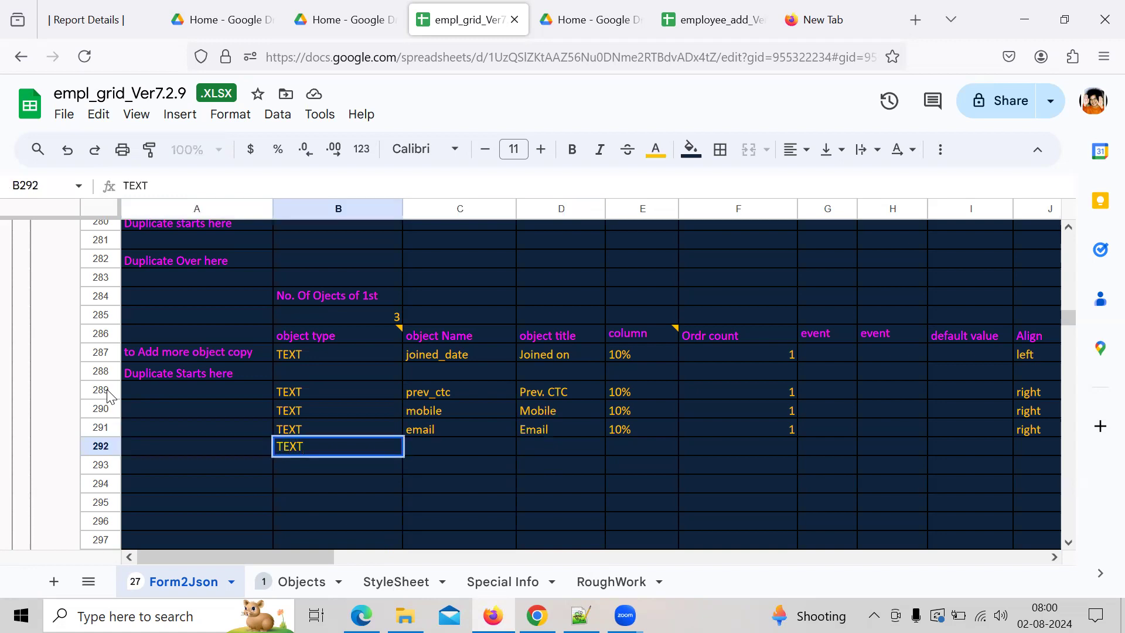
key("Return")
key("Up")
key("Right")
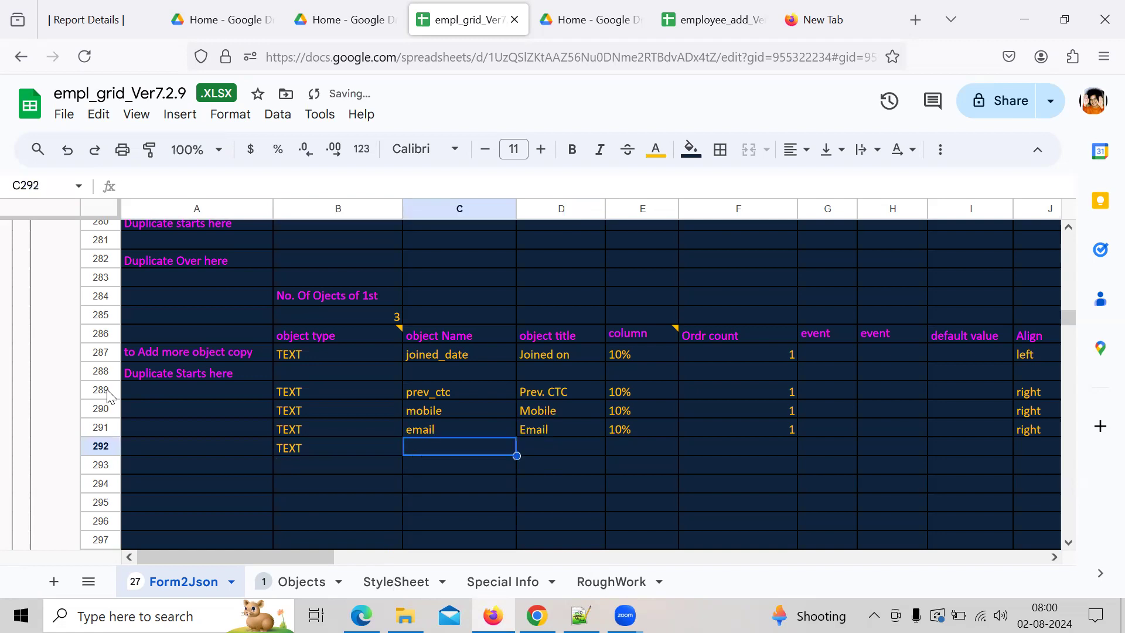
key("alt+Tab")
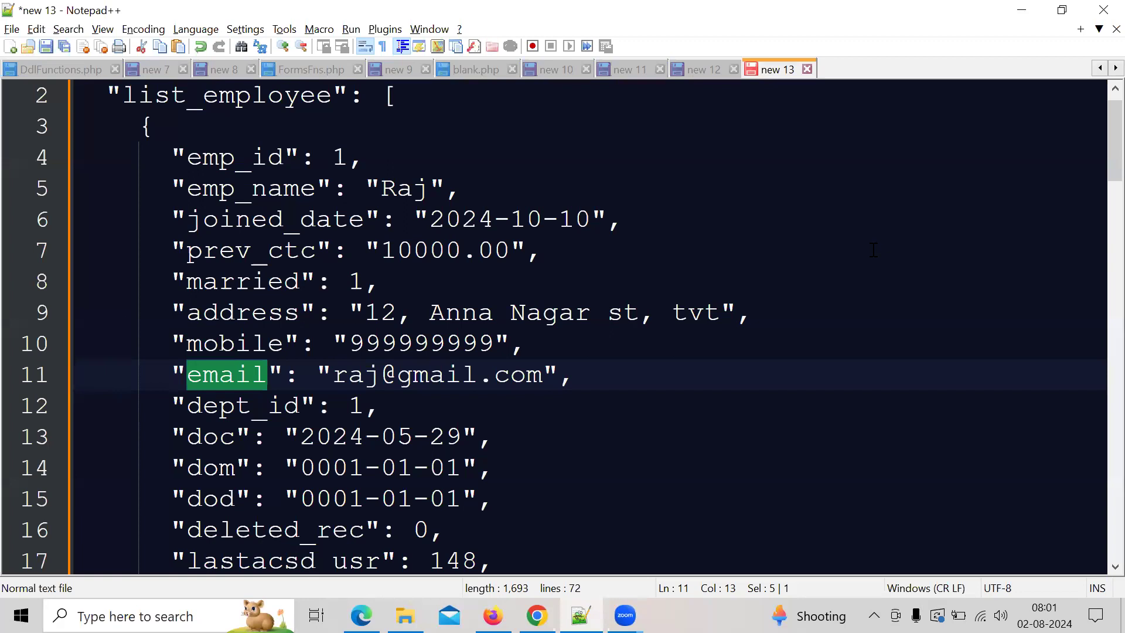
key("alt+Tab")
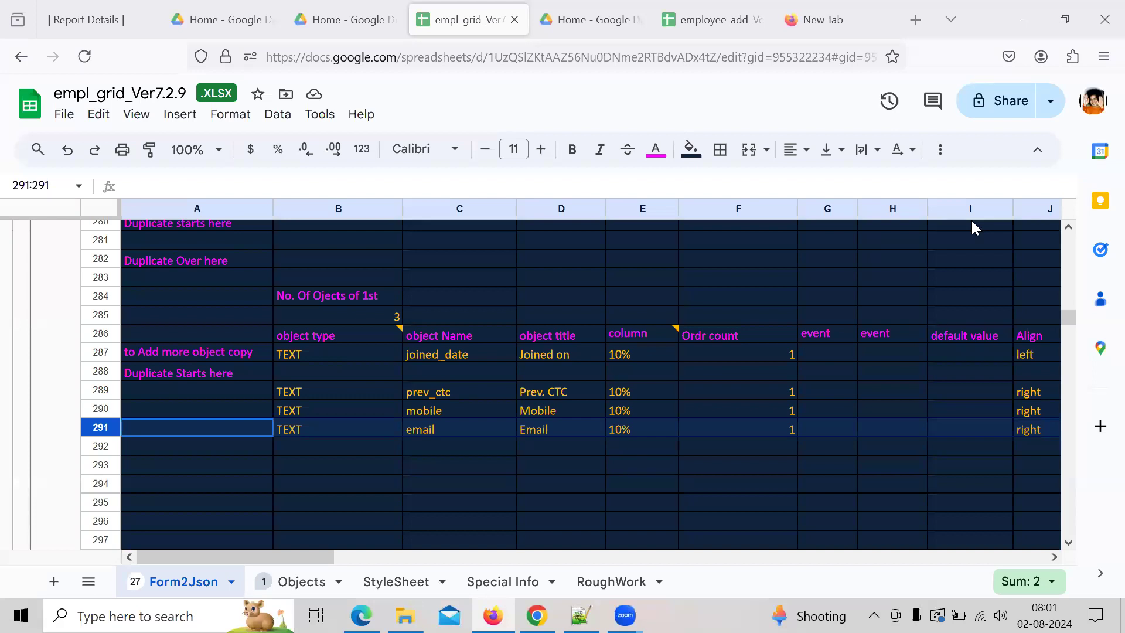
- Copy the full email row 291 into row 292
left_click(289, 471)
left_click(309, 429)
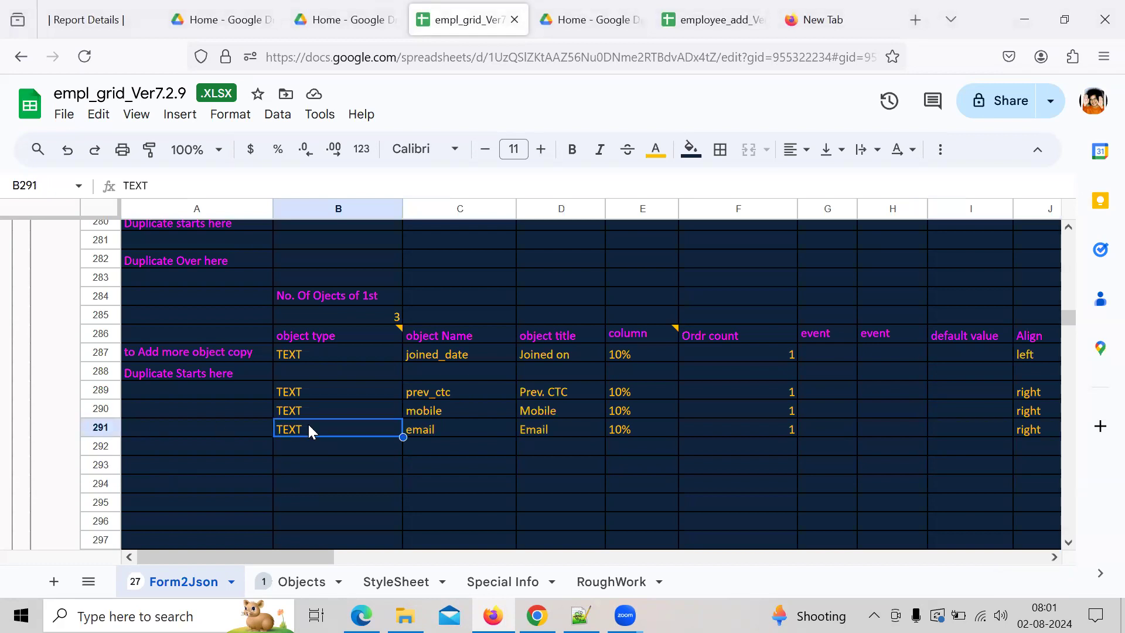
left_click(101, 429)
key("ctrl+c")
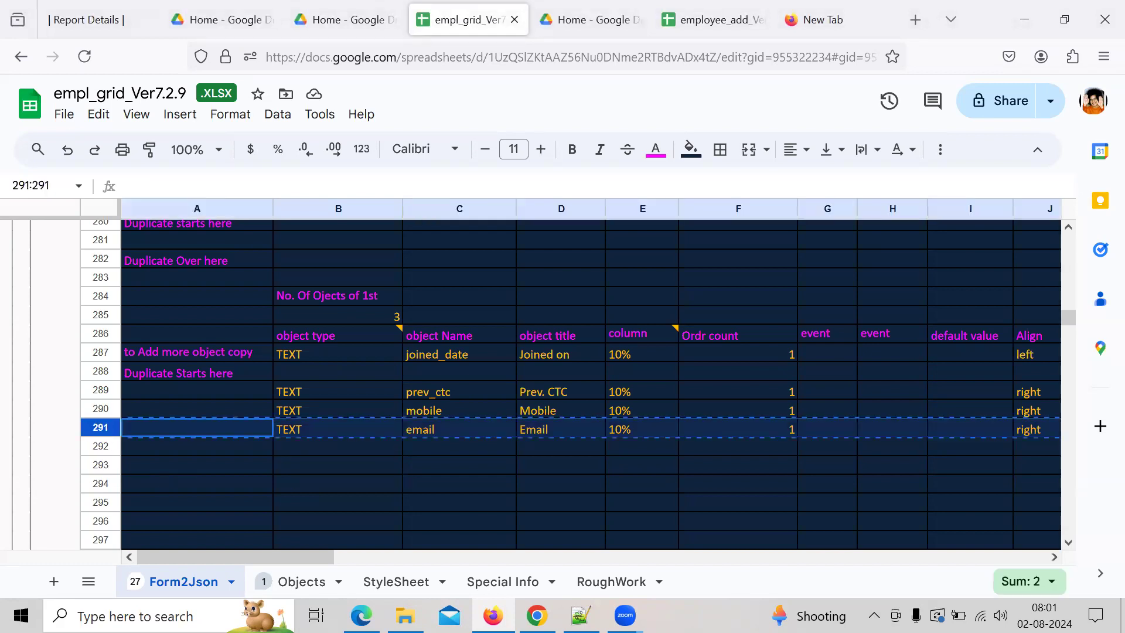
left_click(196, 446)
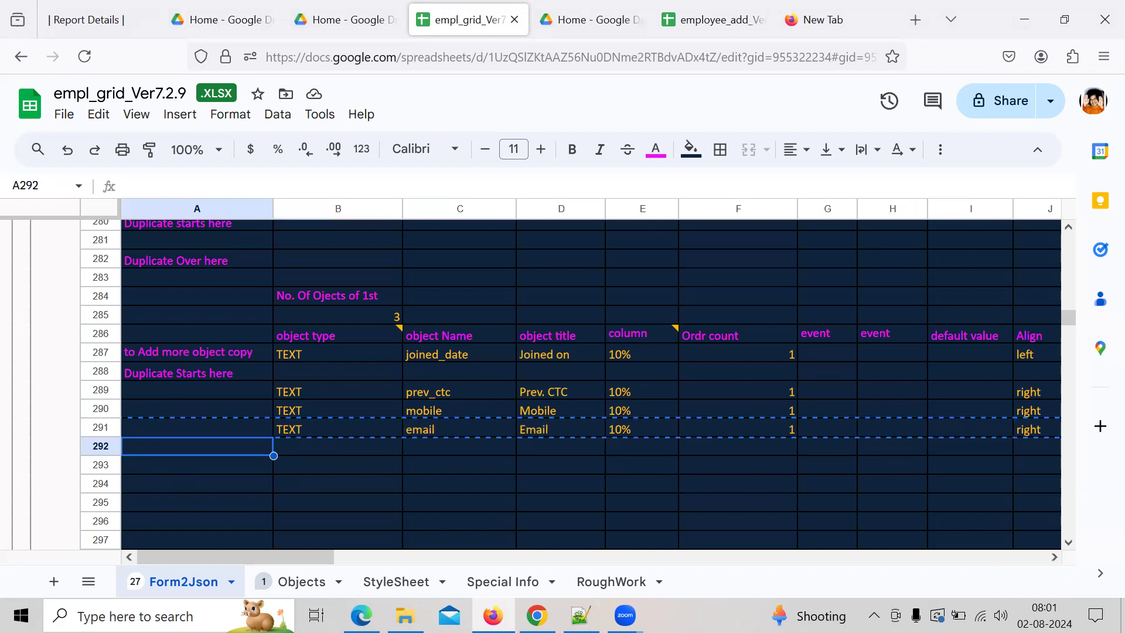
key("ctrl+v")
left_click(338, 446)
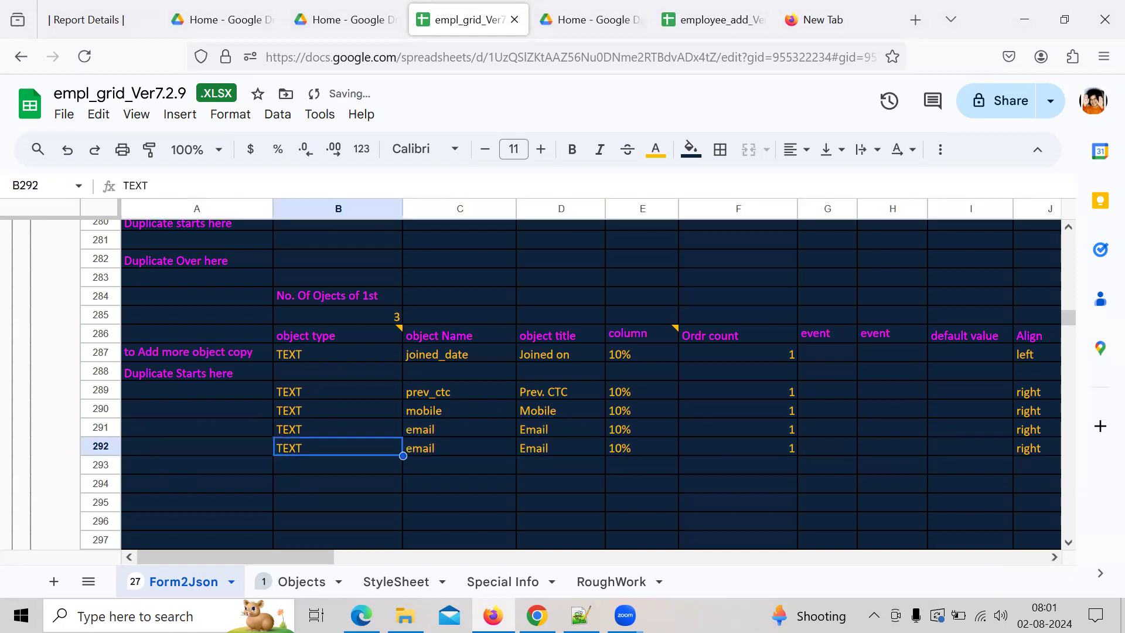
- Check the possible values in the object type comment and set row 292's object type to DDL
mouse_move(388, 335)
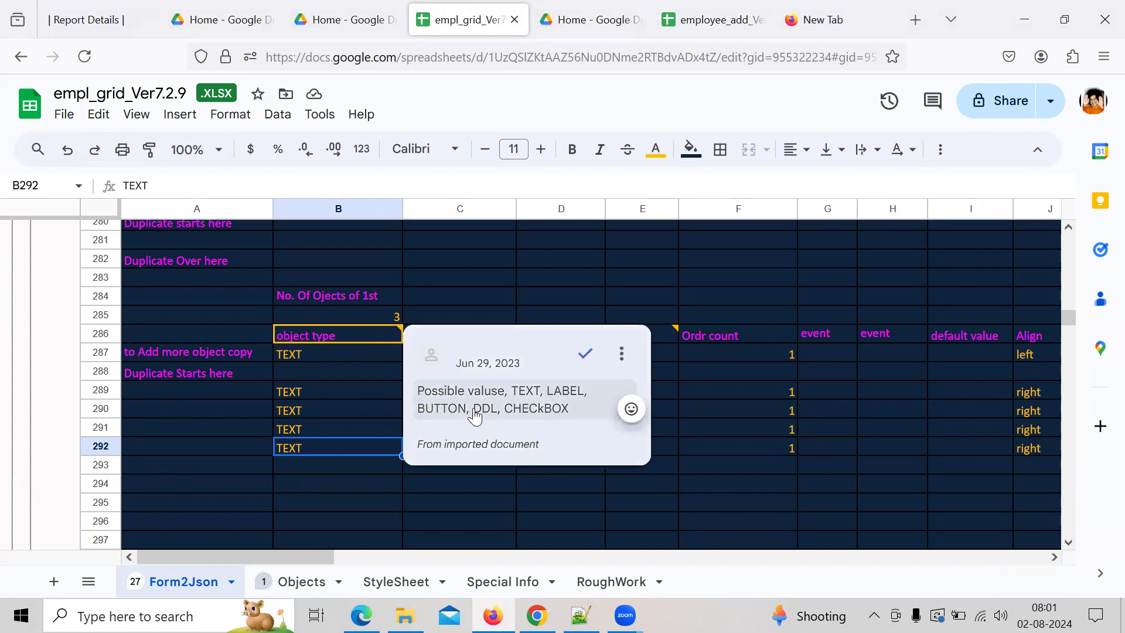
type("DDL")
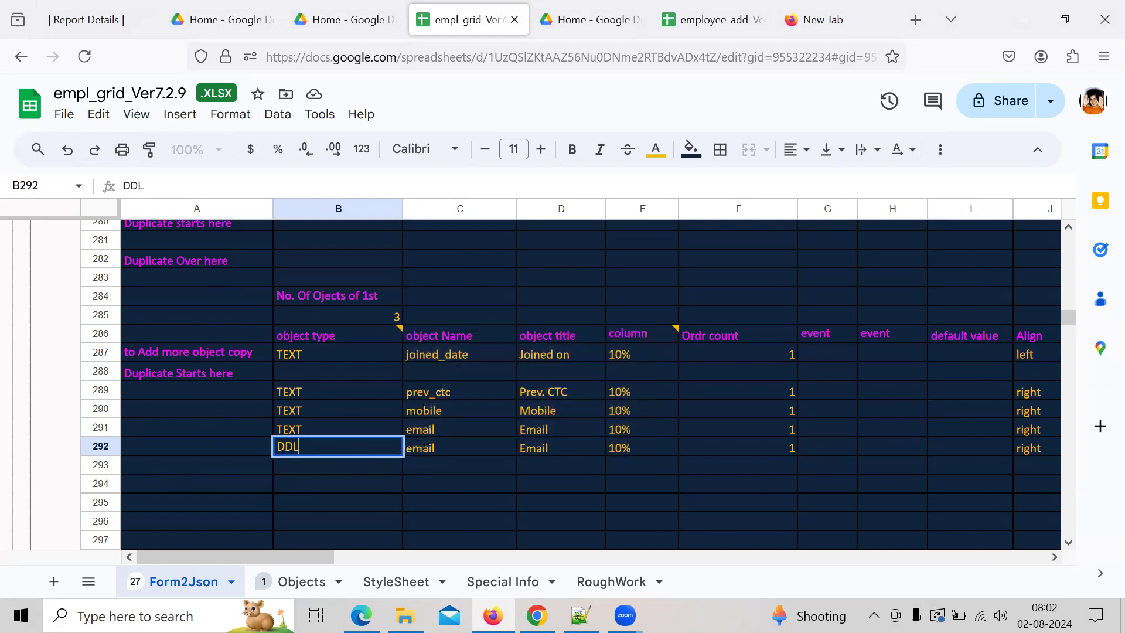
key("Return")
key("Up")
- Copy the dept_id key from Notepad++ into the object name of row 292
key("Right")
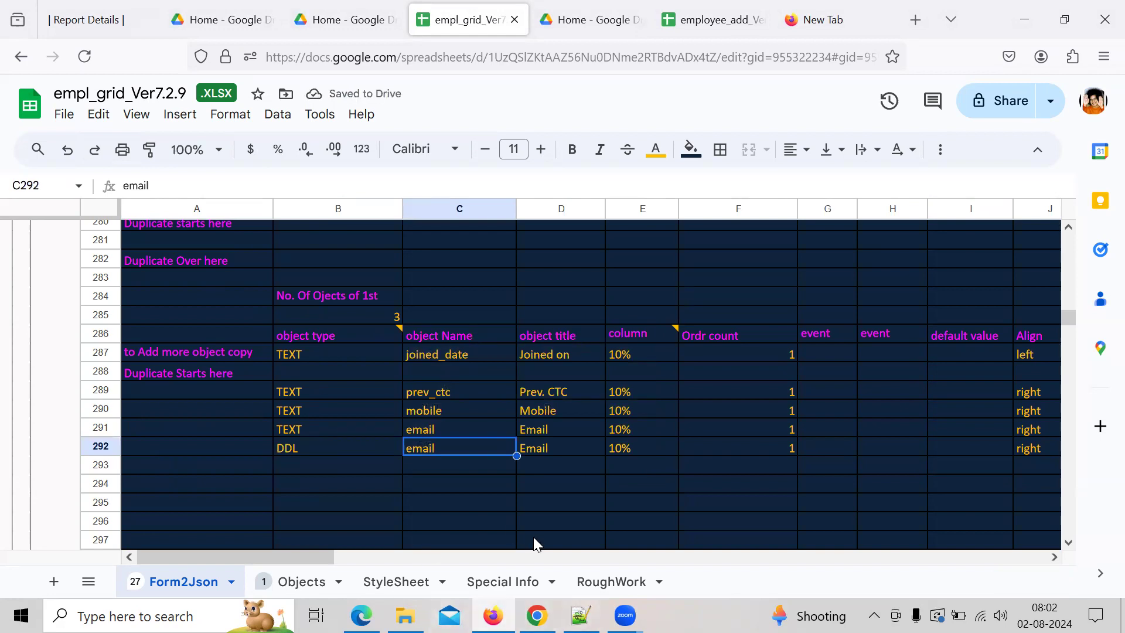
key("alt+Tab")
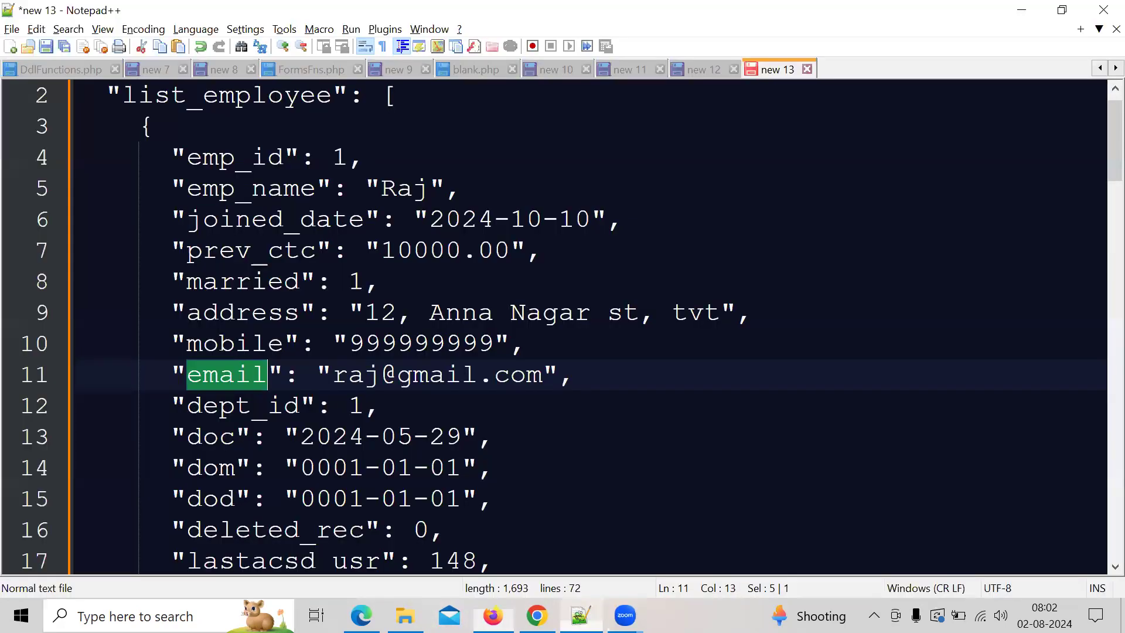
double_click(250, 405)
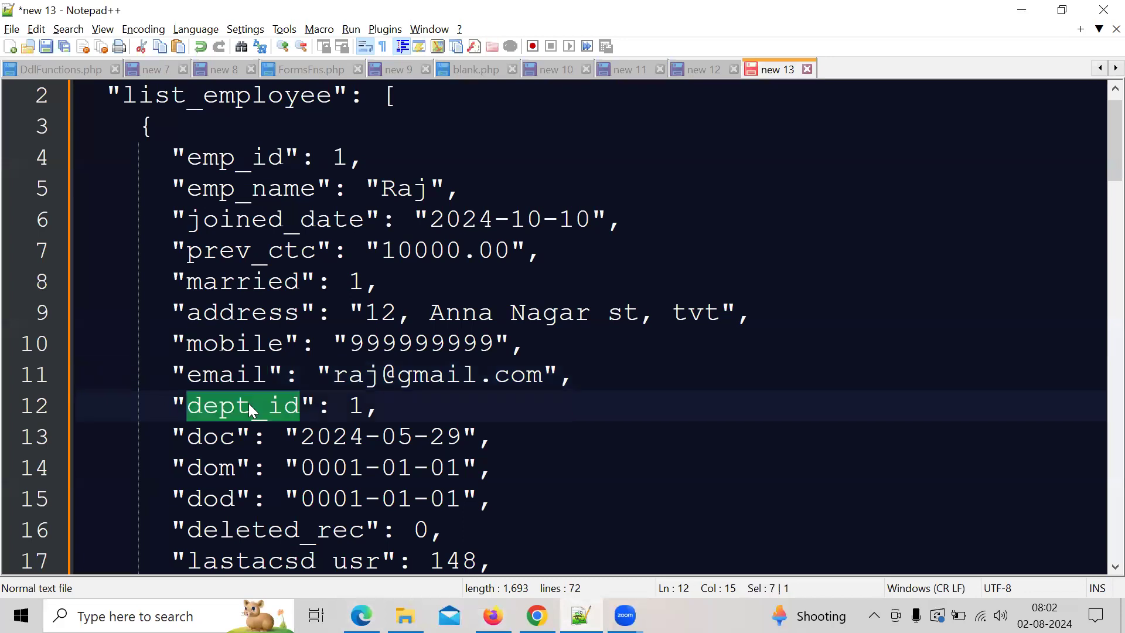
left_click(1020, 17)
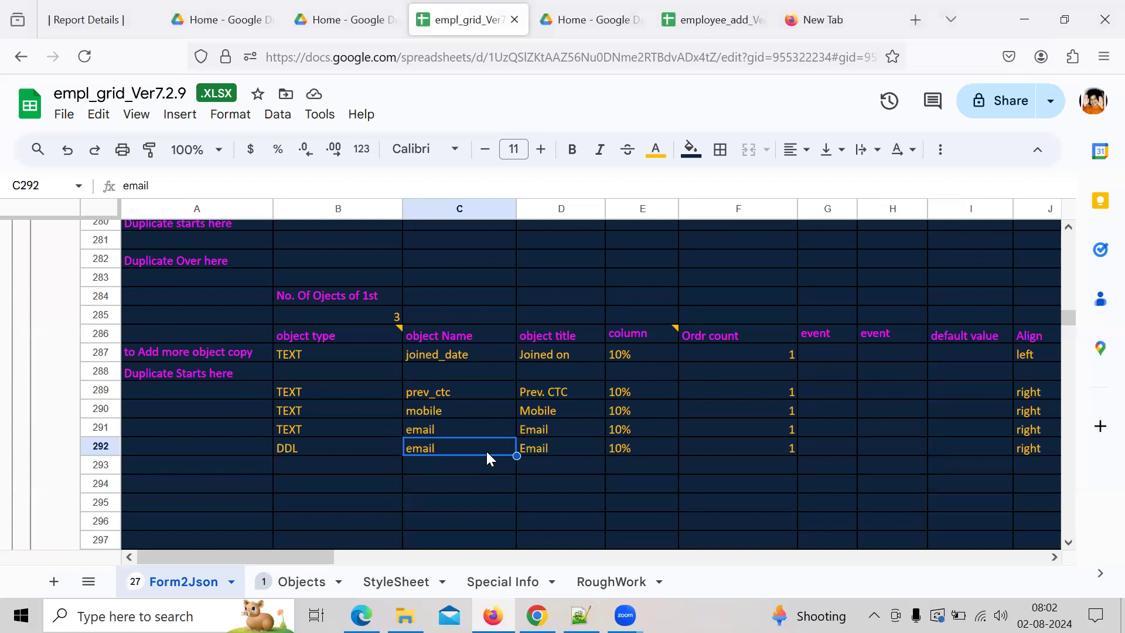
key("ctrl+v")
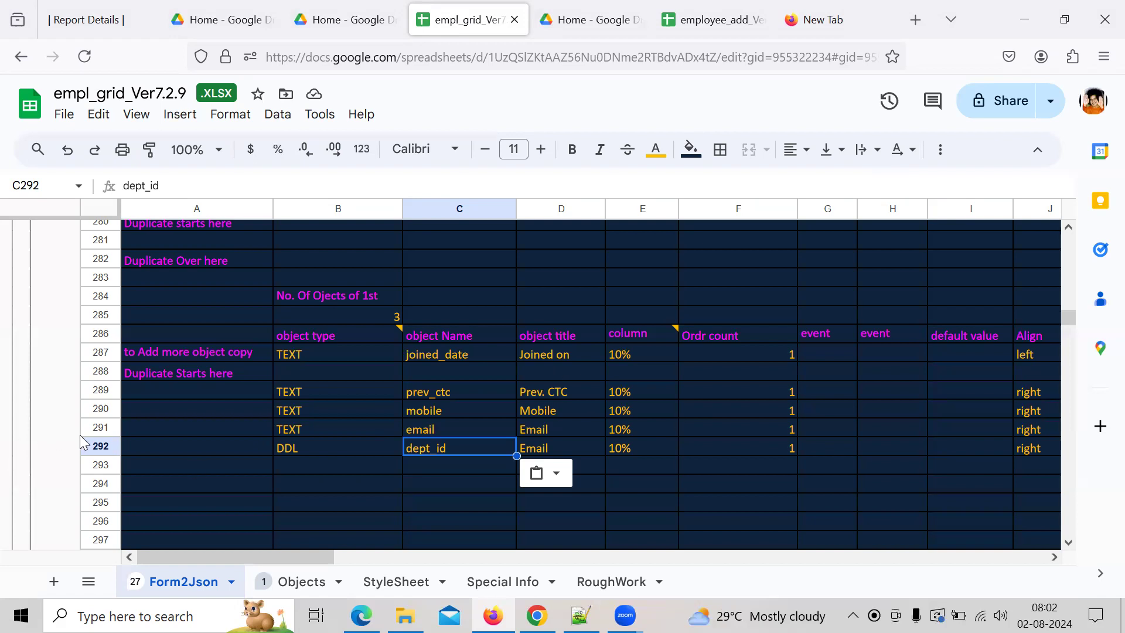
- Delete the dept_id row 292 from the sheet
left_click(112, 446)
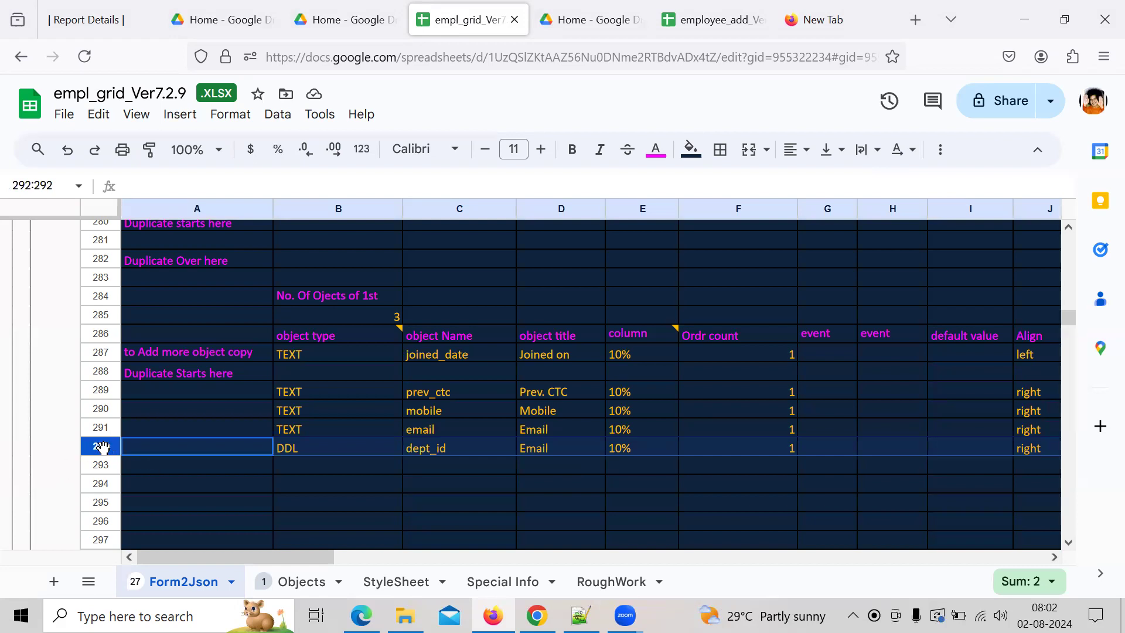
right_click(104, 447)
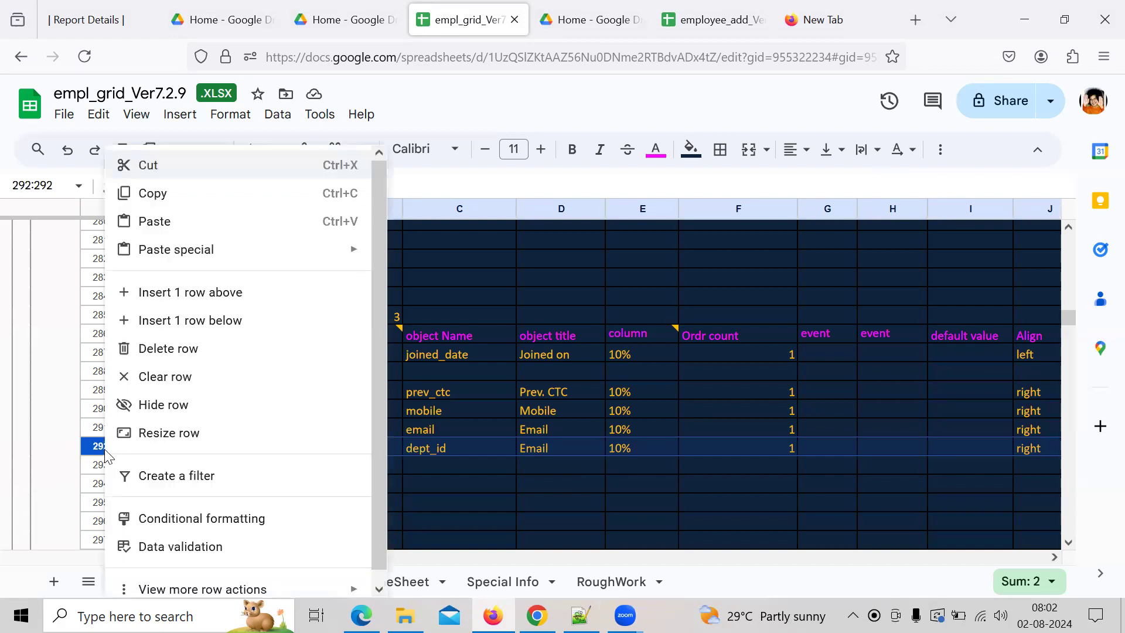
left_click(210, 350)
- Examine the empl_grid_tbl table block from the email row 291 up to its Table Name heading and panel settings
left_click(742, 428)
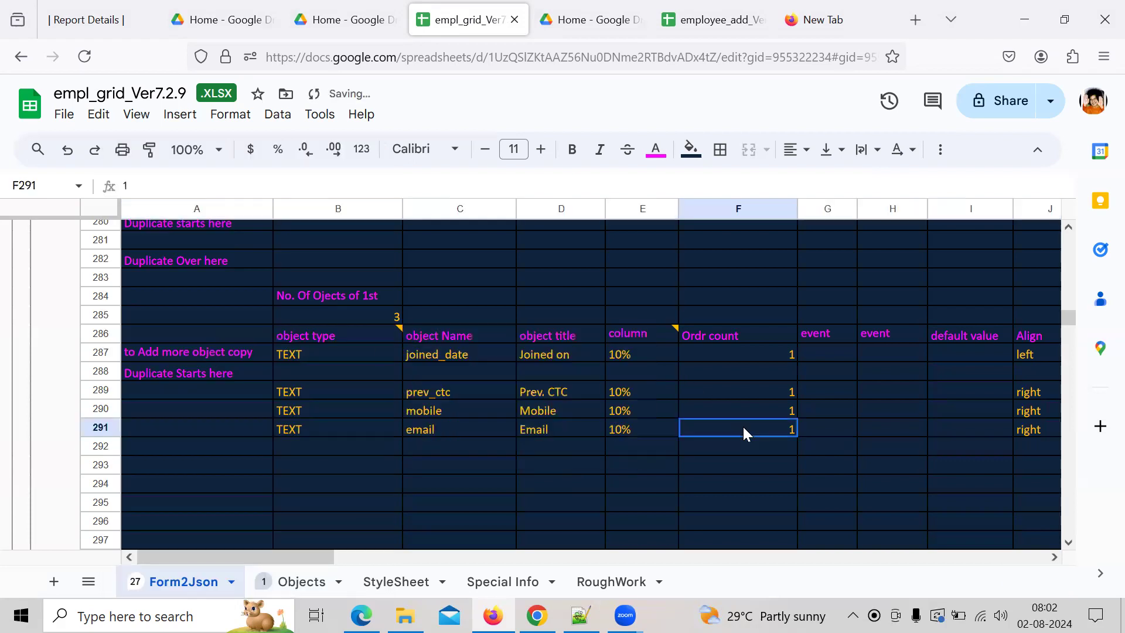
key("Left")
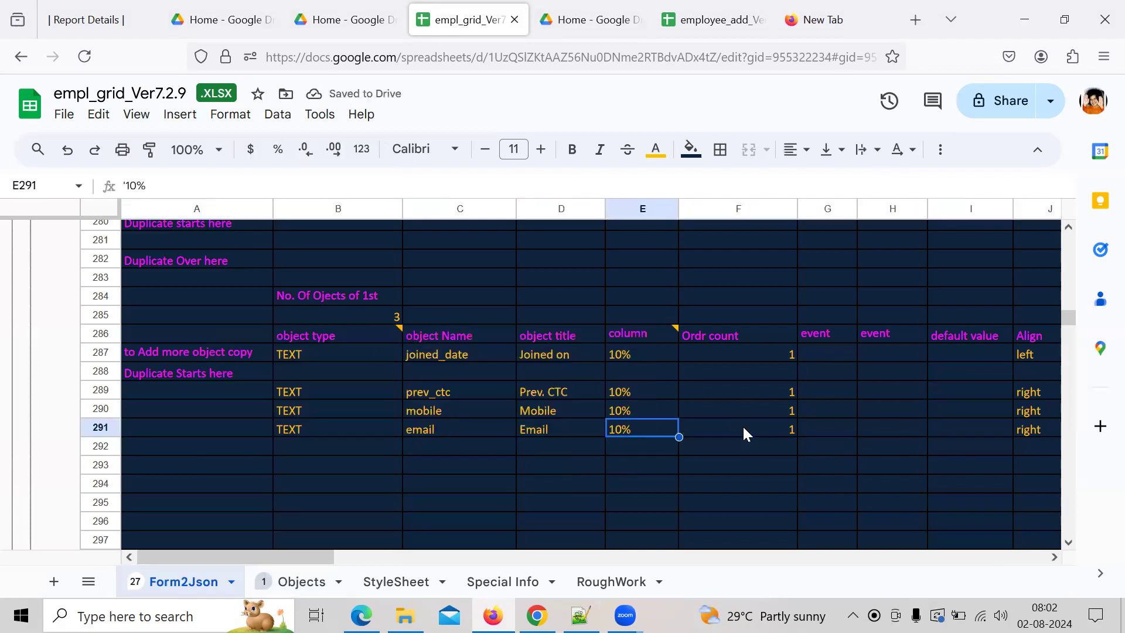
key("Up")
key("Up")
key("Up")
key("Up")
key("Up")
key("Up")
key("Up")
key("Up")
key("Up")
key("Up")
key("Up")
key("Up")
key("Up")
key("Up")
key("Up")
key("Up")
key("Up")
key("Up")
key("Up")
key("Up")
key("Down")
key("Down")
key("Down")
key("Down")
key("Down")
key("Down")
key("Down")
key("Down")
key("Down")
key("Down")
key("Down")
key("Down")
key("Down")
key("Down")
key("Down")
key("Down")
key("Down")
key("Down")
key("Down")
key("Down")
key("Down")
key("Down")
key("Down")
key("Down")
key("Up")
key("Up")
key("Up")
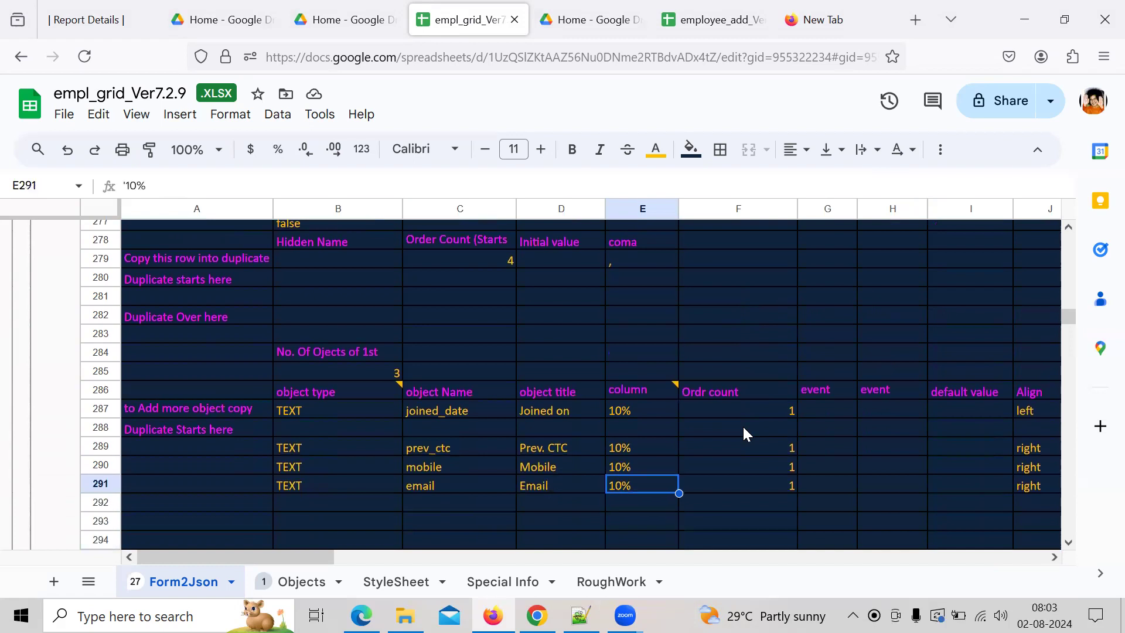
key("Up")
key("Up")
key("Up")
key("Up")
key("Up")
key("Up")
key("Up")
key("Up")
key("Up")
key("Up")
key("Up")
key("Up")
key("Up")
key("Up")
key("Up")
key("Up")
key("Up")
key("Up")
key("Up")
key("Up")
key("Down")
key("Down")
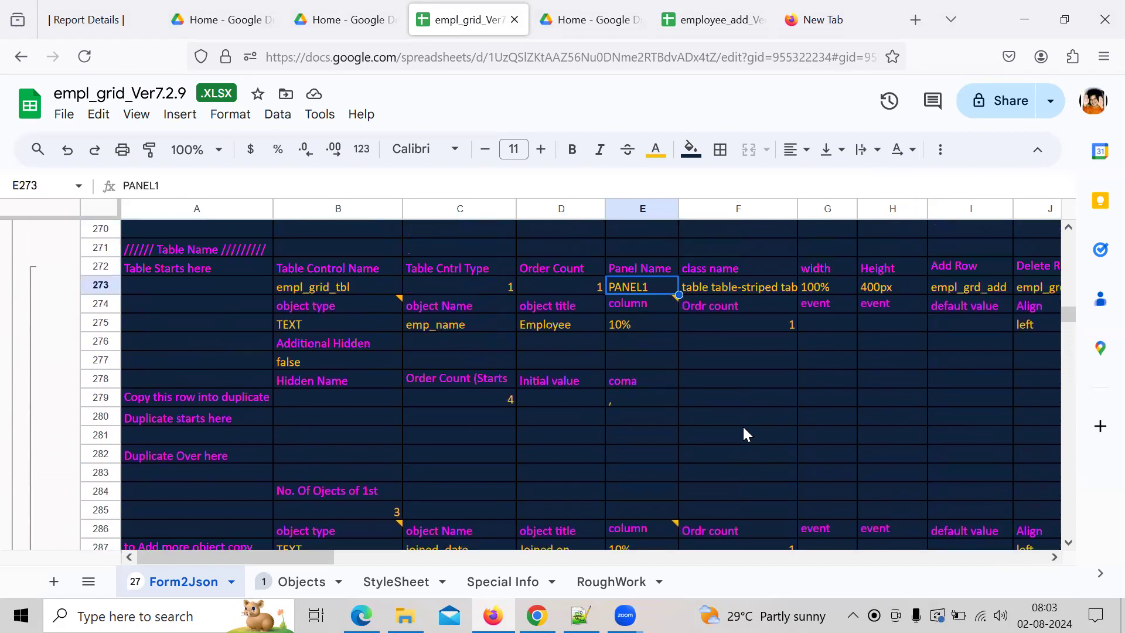
- Set the column percentage of the emp_name object in row 275 to 30%
key("Down")
key("Down")
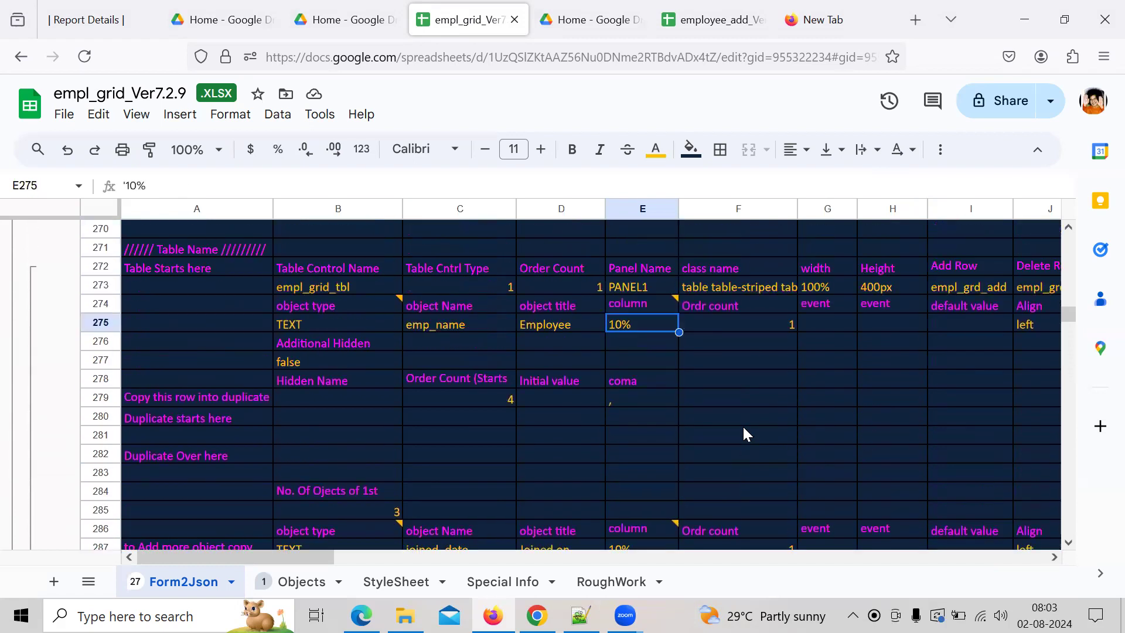
type("30")
key("BackSpace")
key("BackSpace")
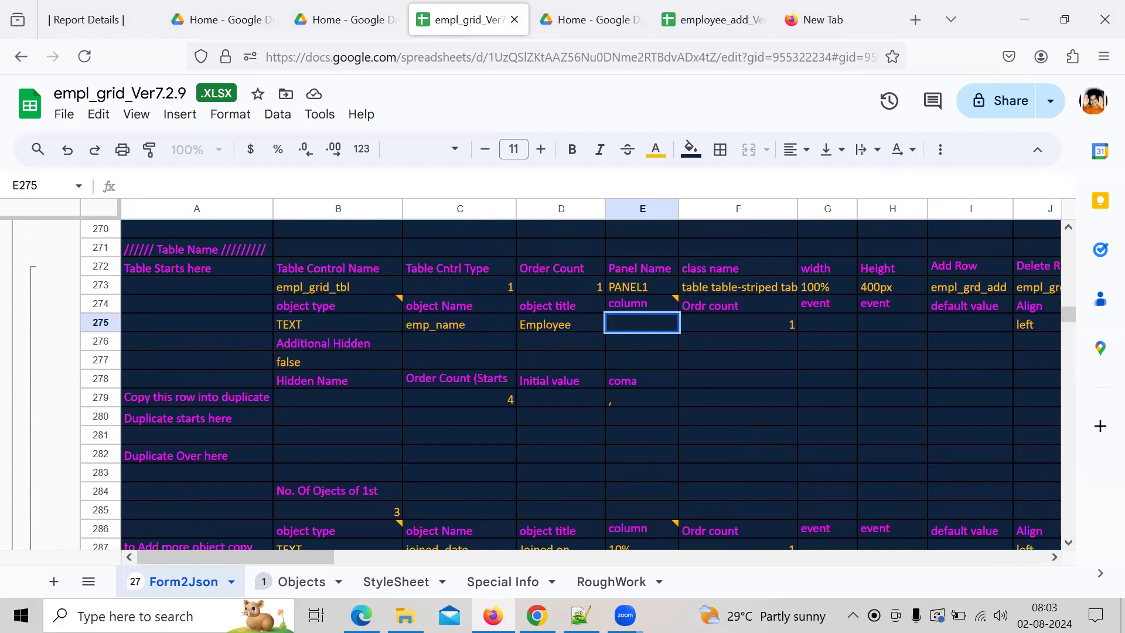
type("30%")
key("Return")
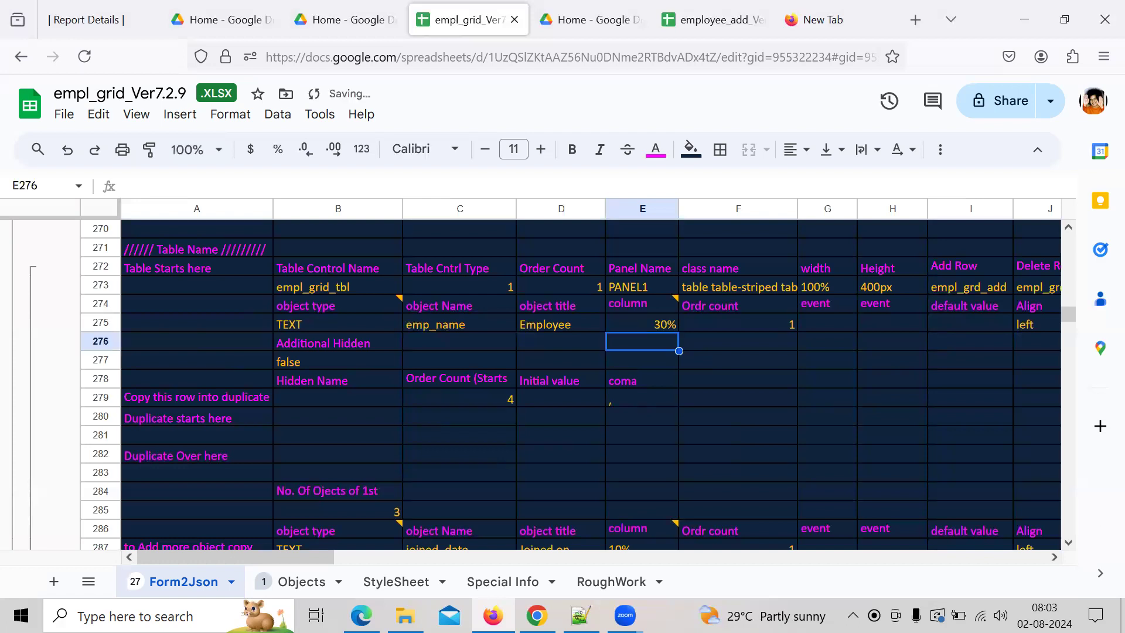
- Re-enter the emp_name column percentage in row 275 as the text value '30%
left_click(642, 324)
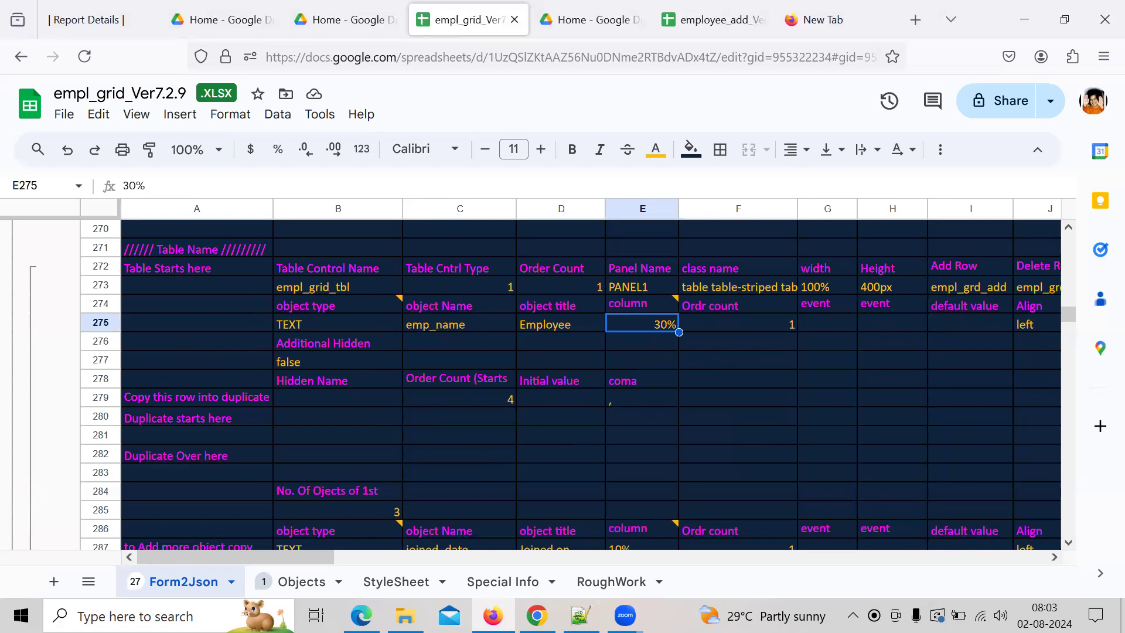
type("'")
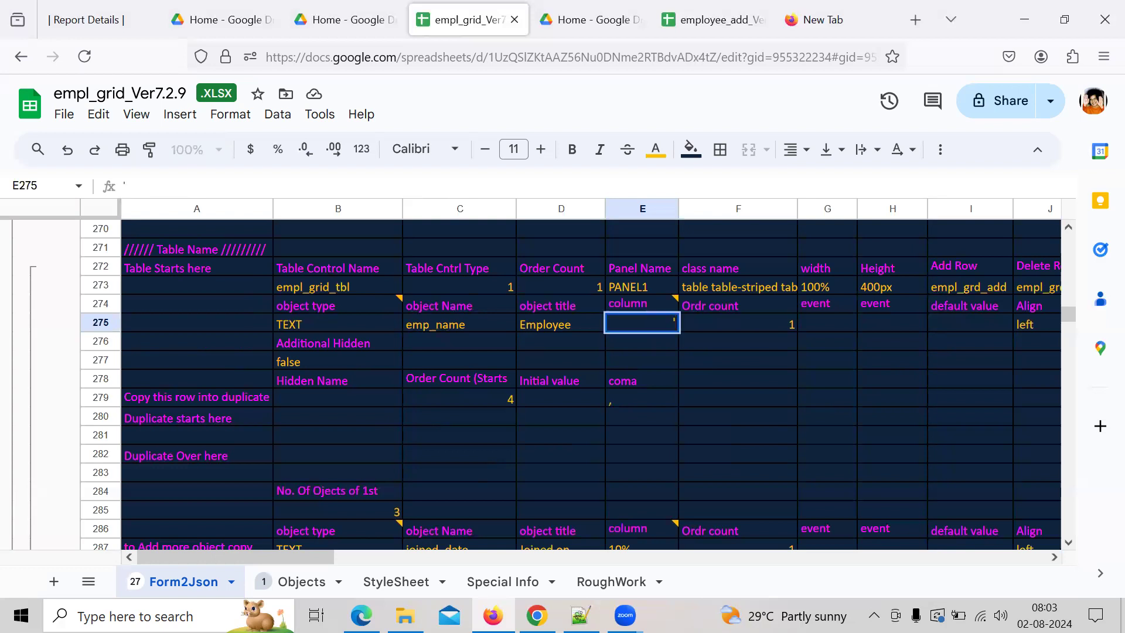
type("30%")
key("Return")
left_click(642, 323)
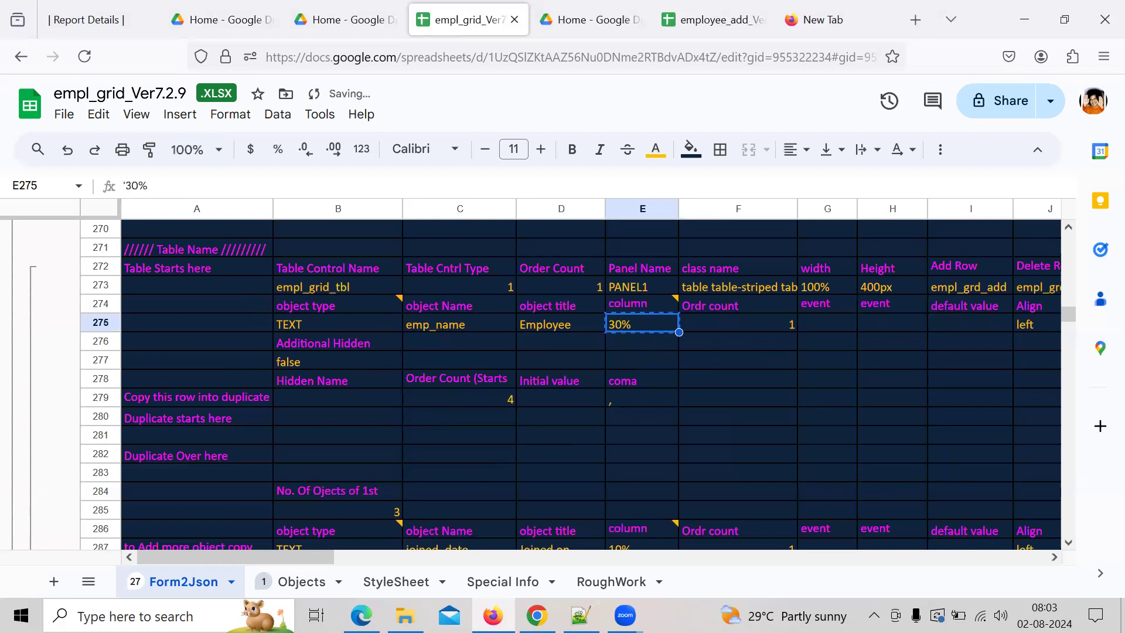
- Set the column percentage of the joined_date object in row 287 to the text value '15%
key("Down")
key("Down")
key("Down")
key("Down")
key("Down")
key("Down")
key("Down")
key("Down")
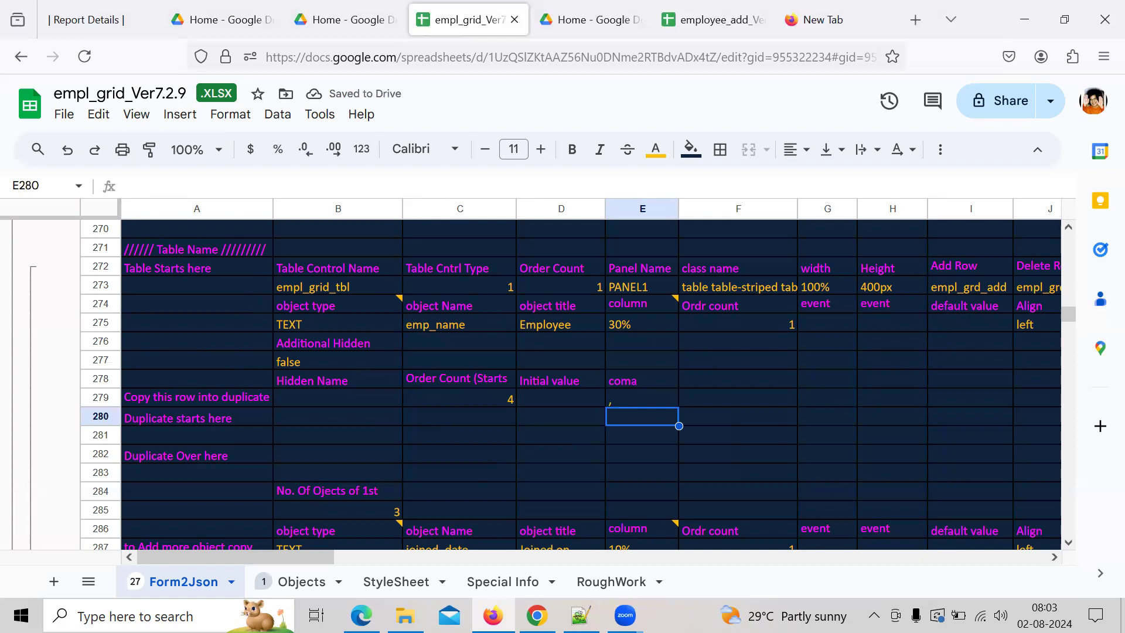
key("Down")
key("Down")
key("Down")
key("Down")
key("Down")
key("Down")
key("Down")
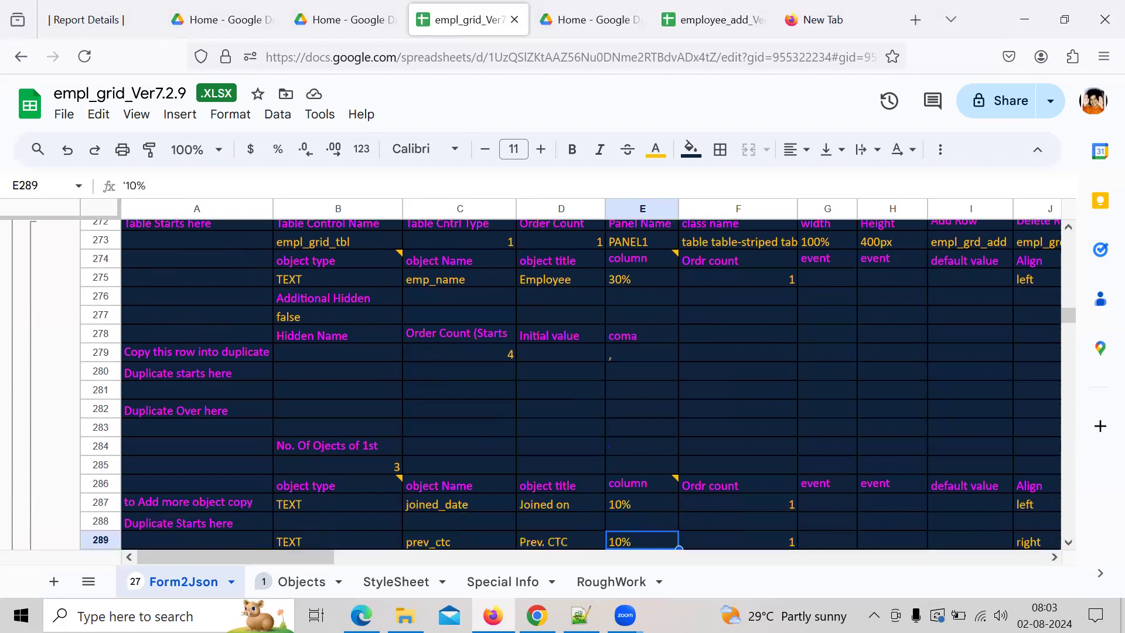
key("Up")
key("Up")
key("Up")
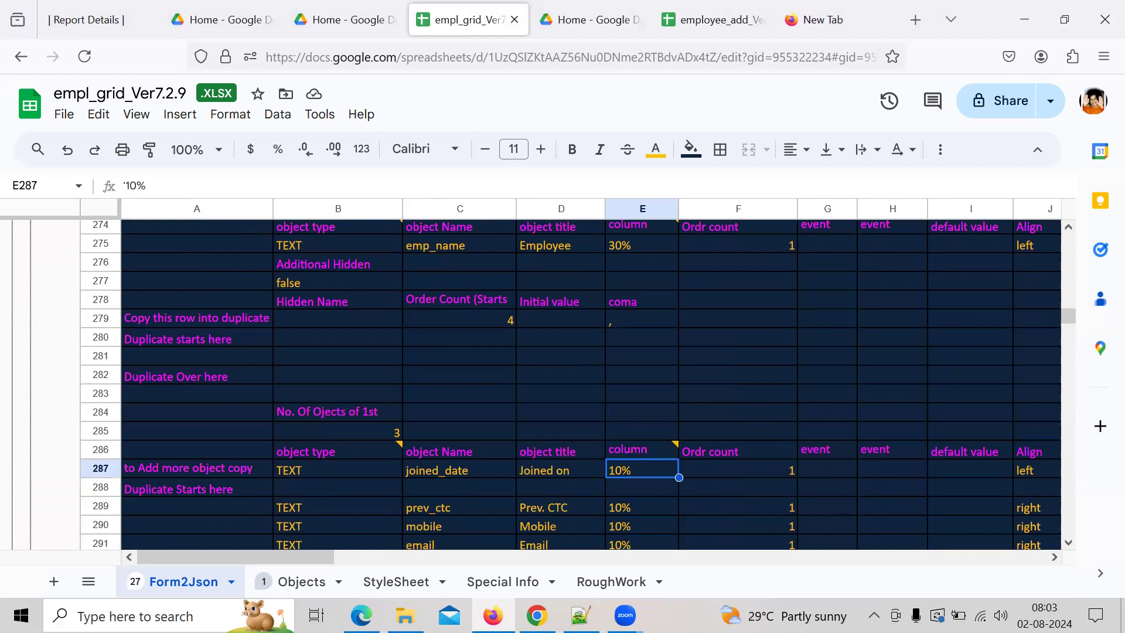
type("'15%")
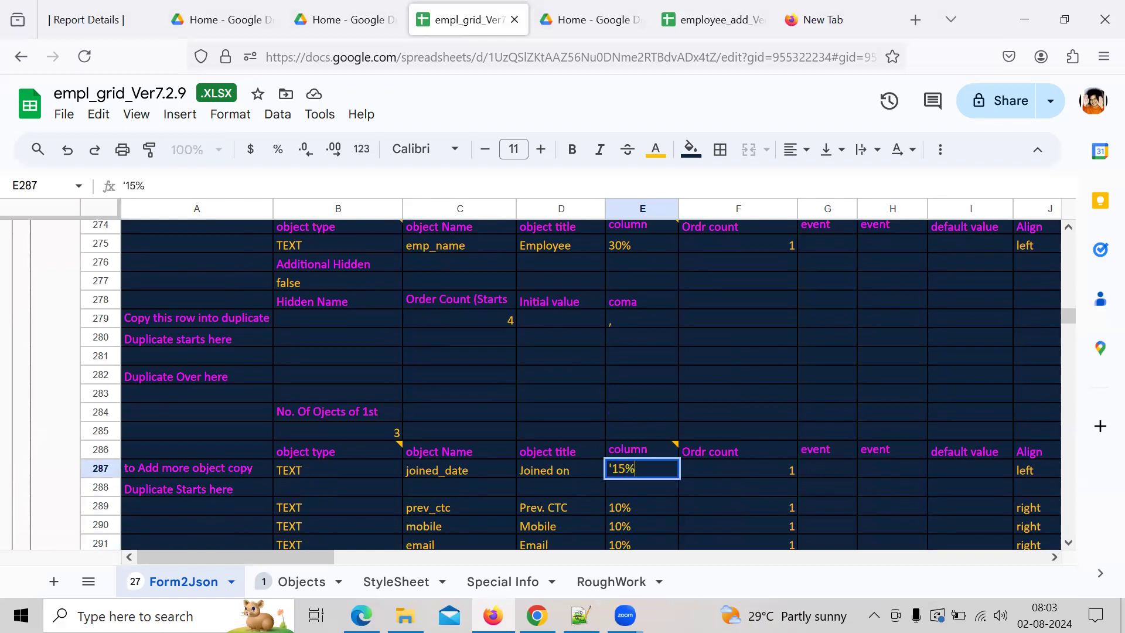
key("Return")
- Change the column percentage of the mobile object in row 290 to 15%
key("Down")
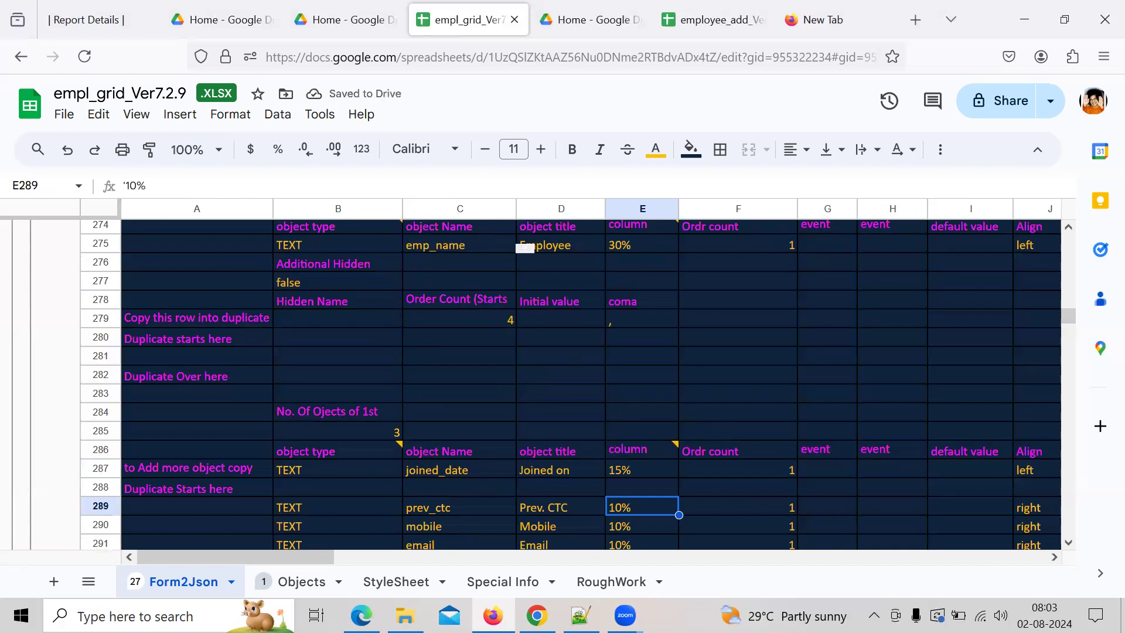
key("Down")
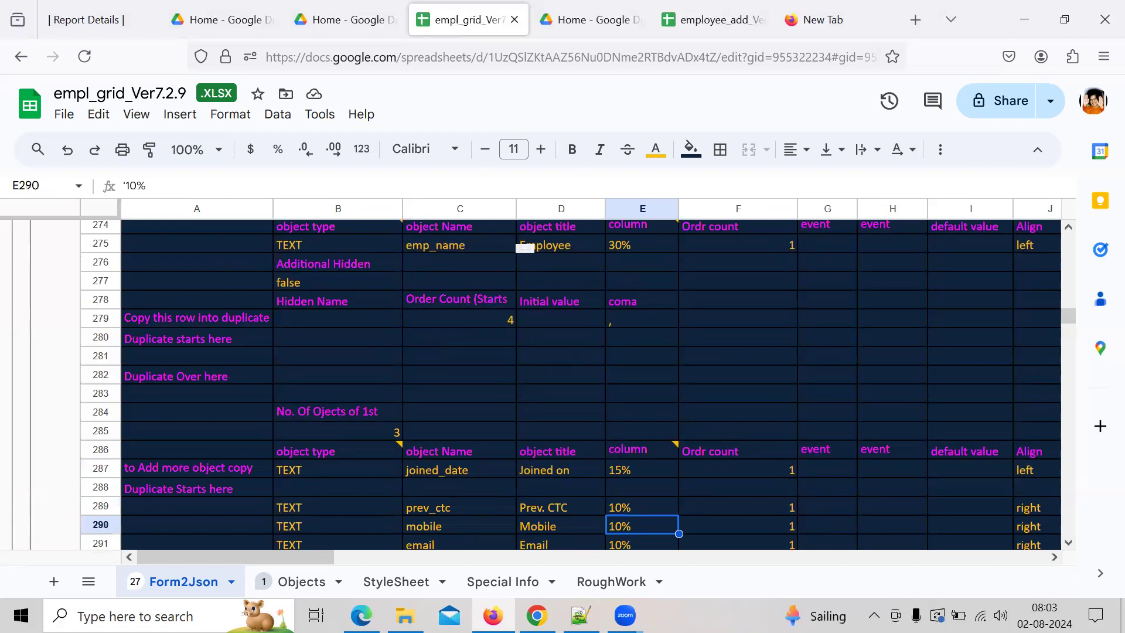
key("F2")
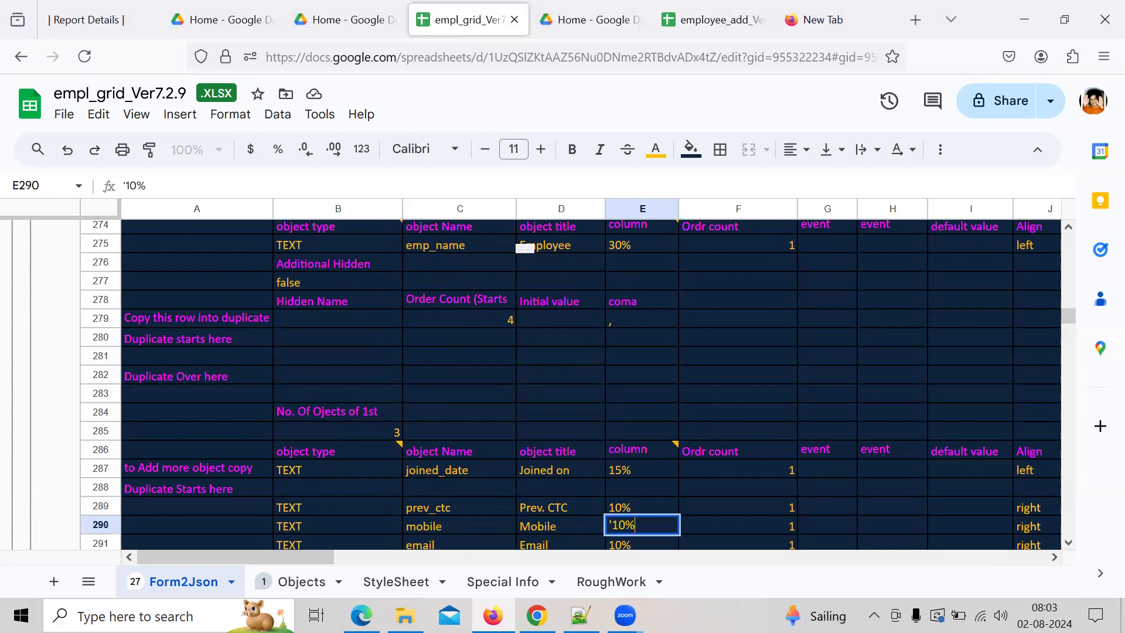
key("BackSpace")
key("BackSpace")
type("5%")
key("Return")
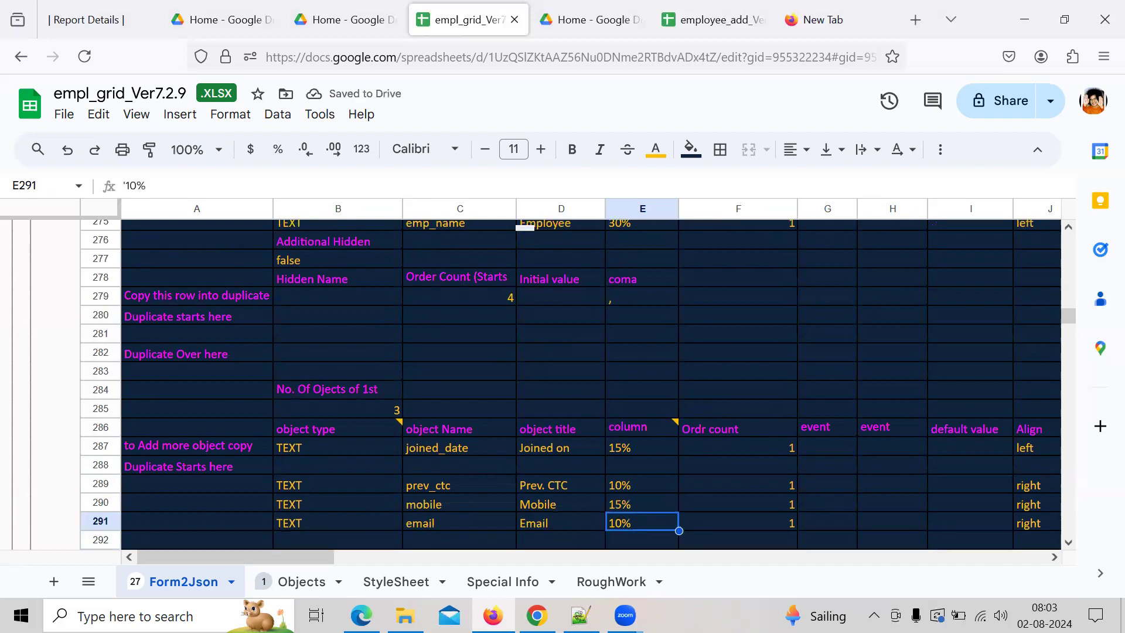
- Change the column percentage of the email object in row 291 to 20%
key("F2")
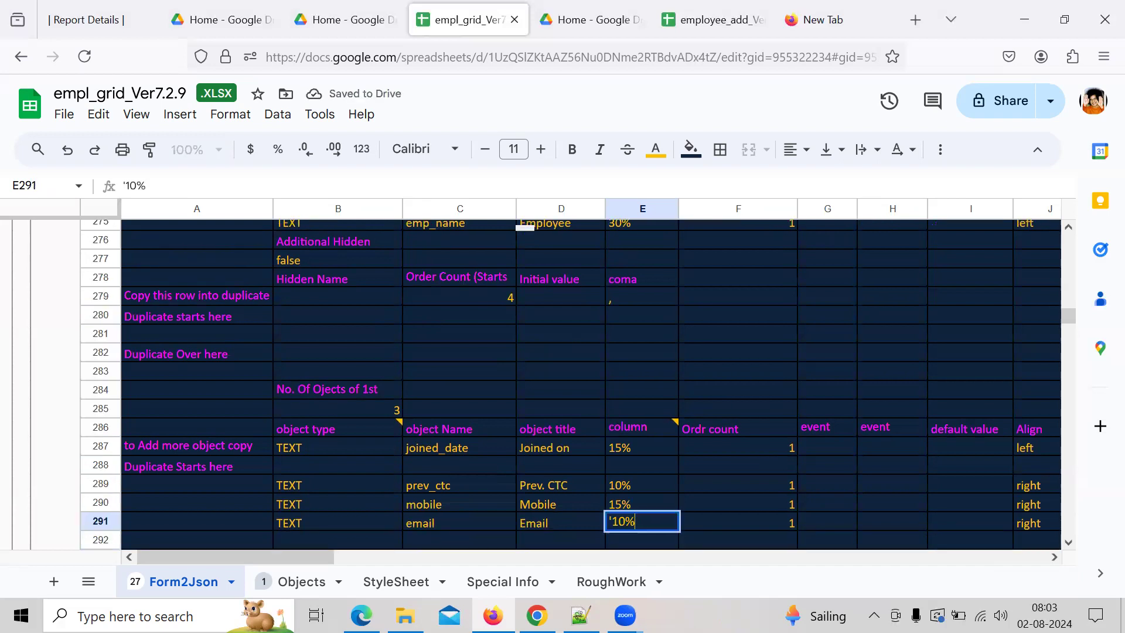
key("Delete")
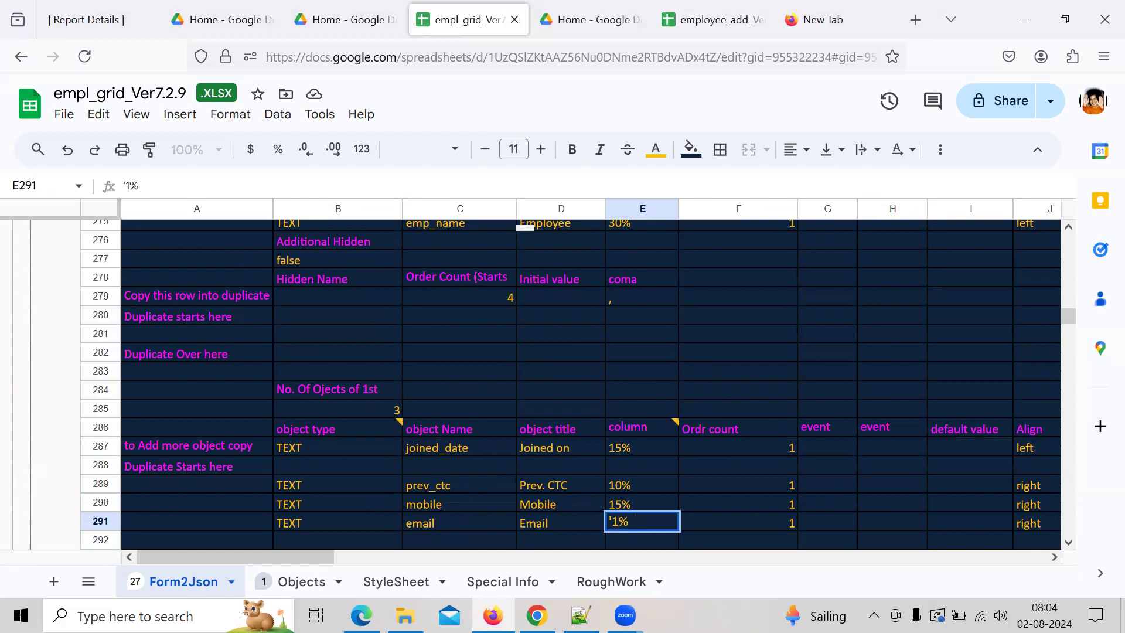
type("2")
key("BackSpace")
key("BackSpace")
type("20")
key("Return")
- Review the column percentages of the joined_date, prev_ctc, mobile and email rows
key("Up")
key("Up")
key("Up")
key("Up")
key("Up")
key("Down")
key("Down")
key("Down")
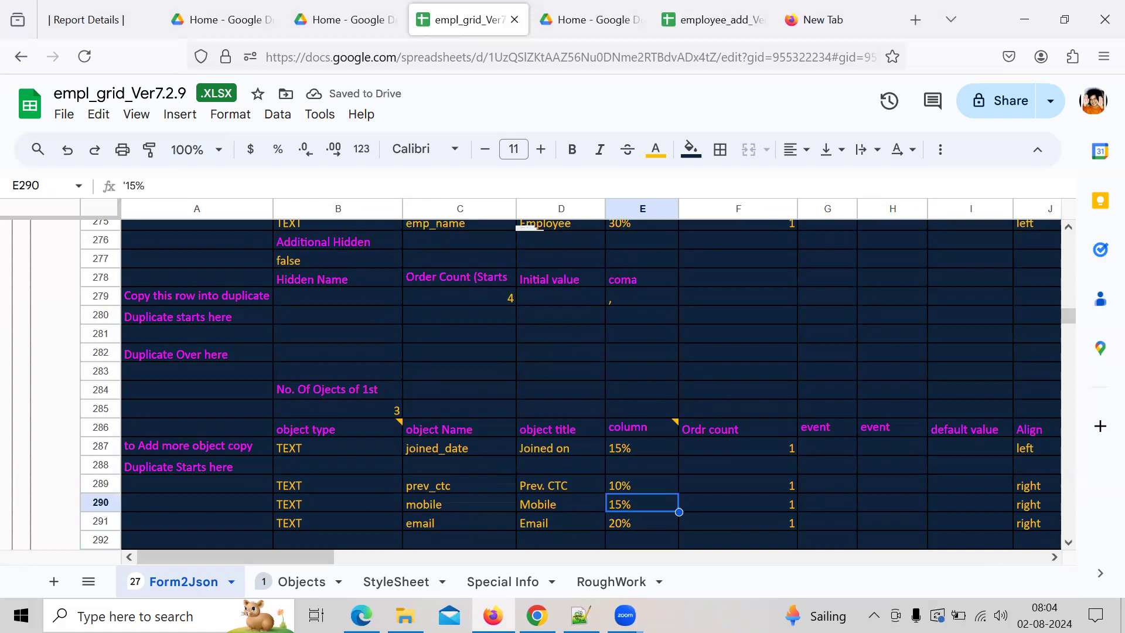
key("Up")
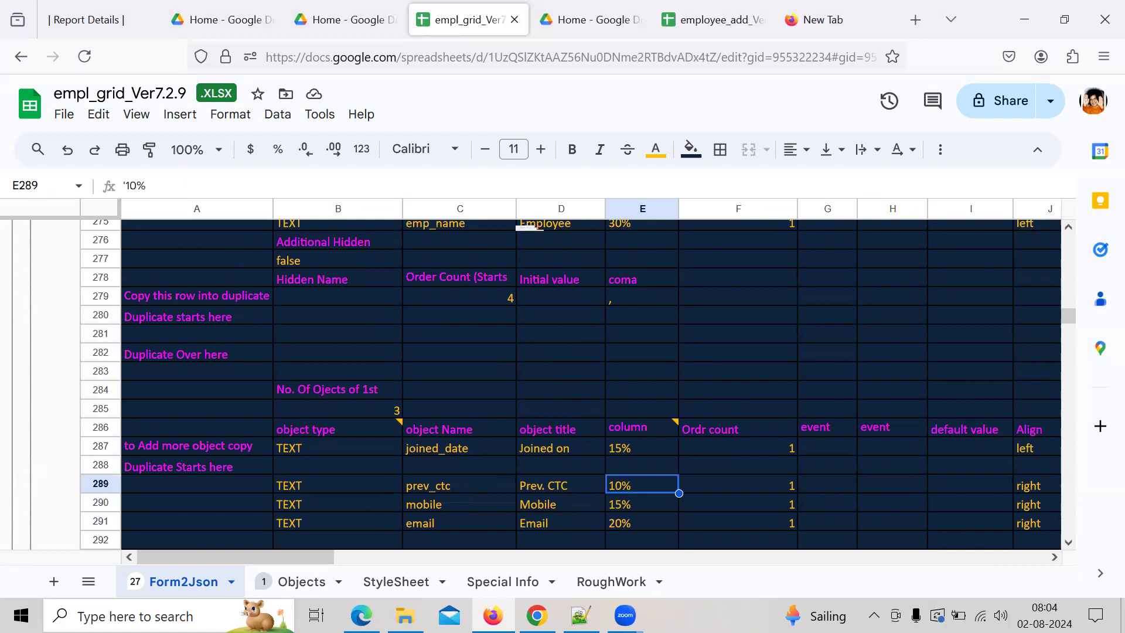
key("Up")
key("Up")
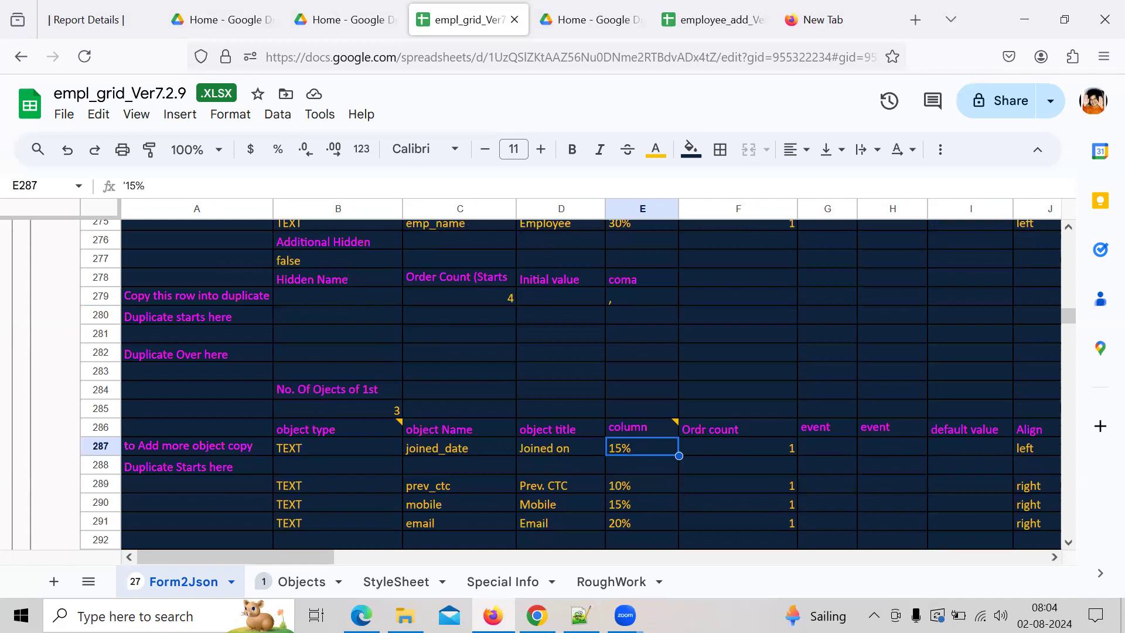
- Change the column percentage of the emp_name object in row 275 to 40%
key("Up")
key("Up")
key("Up")
key("Up")
key("Up")
key("Up")
key("Up")
key("Up")
key("Up")
key("Up")
key("Up")
key("Up")
key("Up")
key("Up")
key("Up")
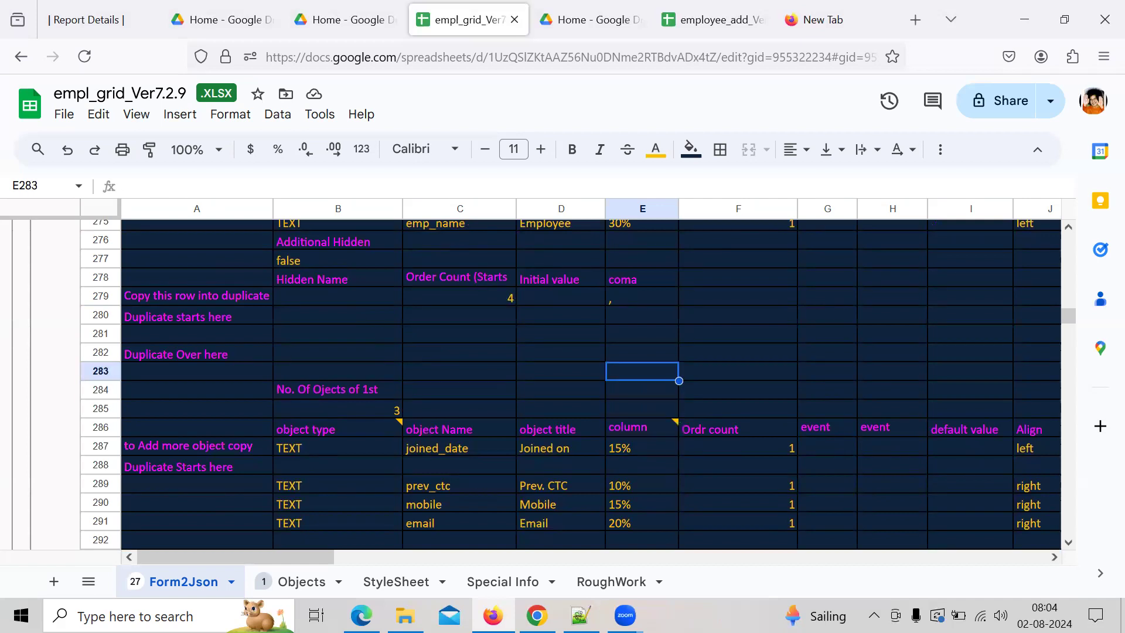
key("Down")
key("Down")
key("Down")
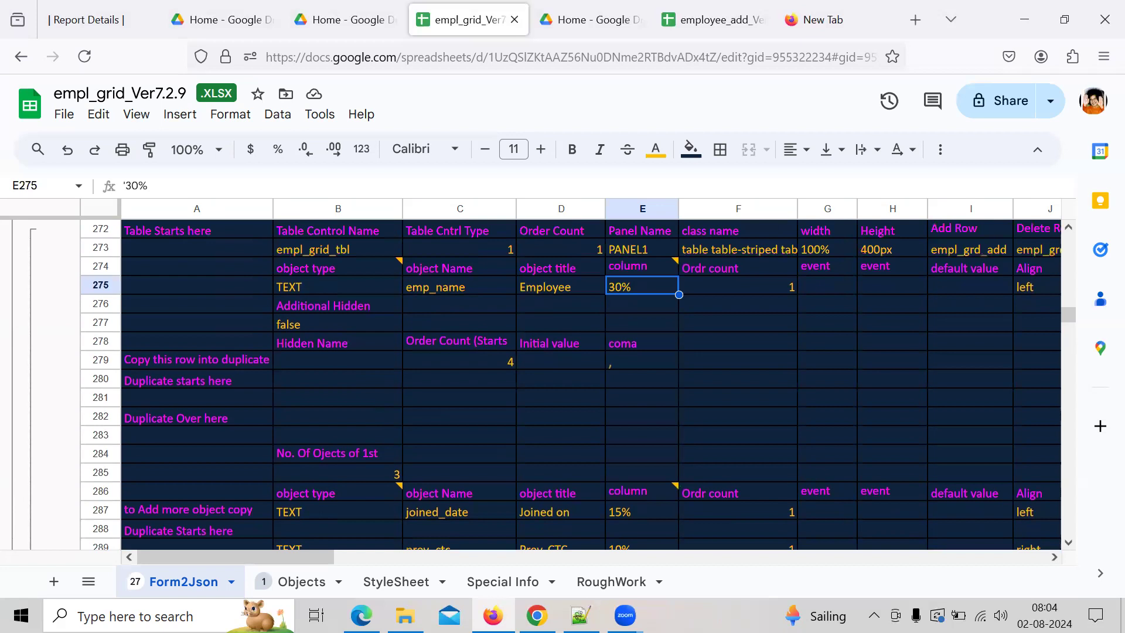
key("F2")
key("shift+Right")
type("4")
key("Return")
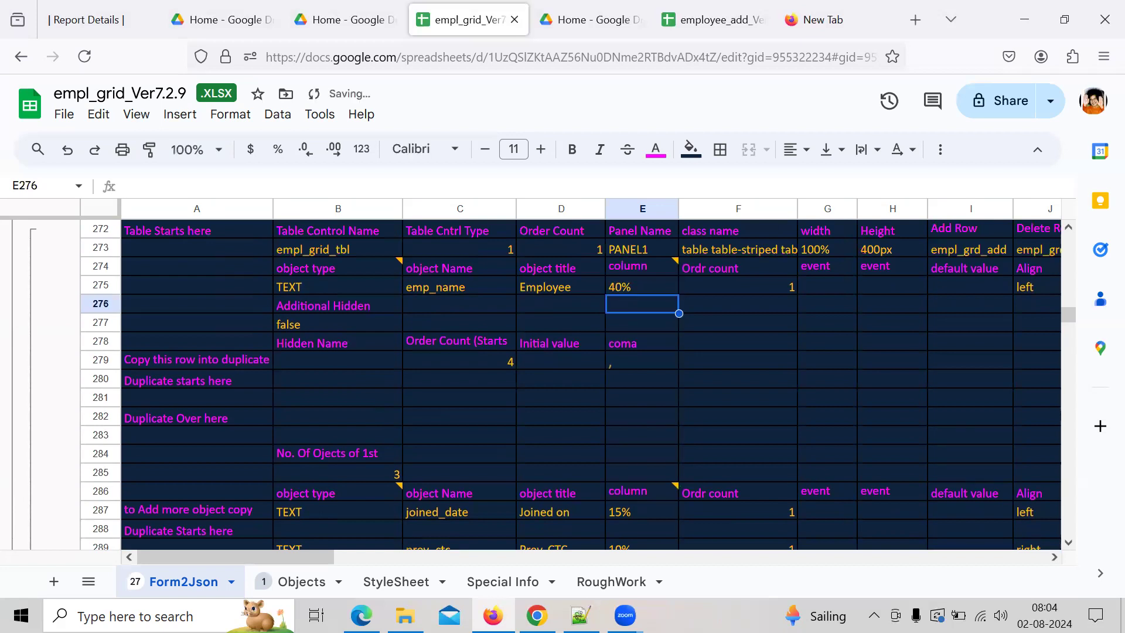
- Examine the column percentages of all empl_grid_tbl objects, from emp_name in row 275 to email in row 291
key("Down")
key("Down")
key("Down")
key("Down")
key("Down")
key("Down")
key("Down")
key("Down")
key("Down")
key("Down")
key("Down")
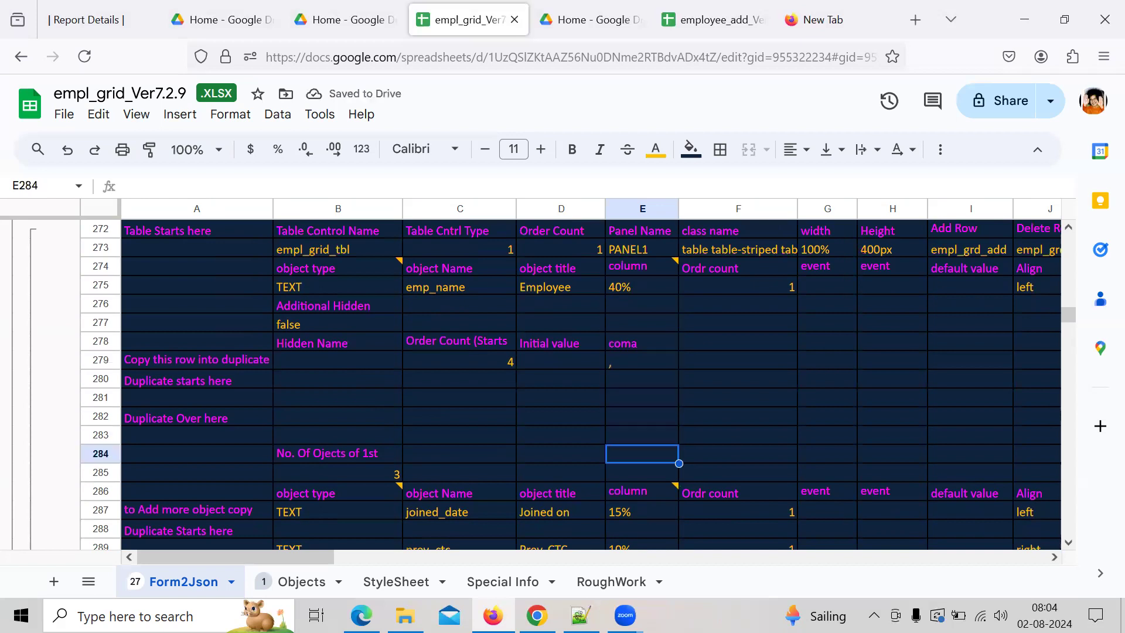
key("Down")
key("Down")
key("Down")
key("Up")
key("Down")
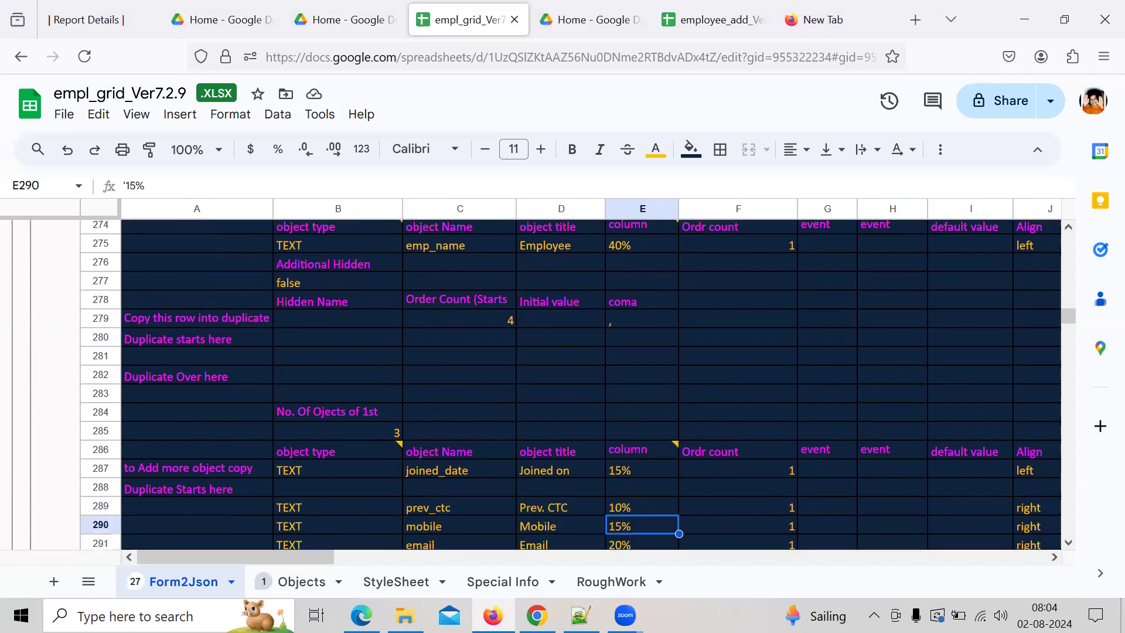
key("Down")
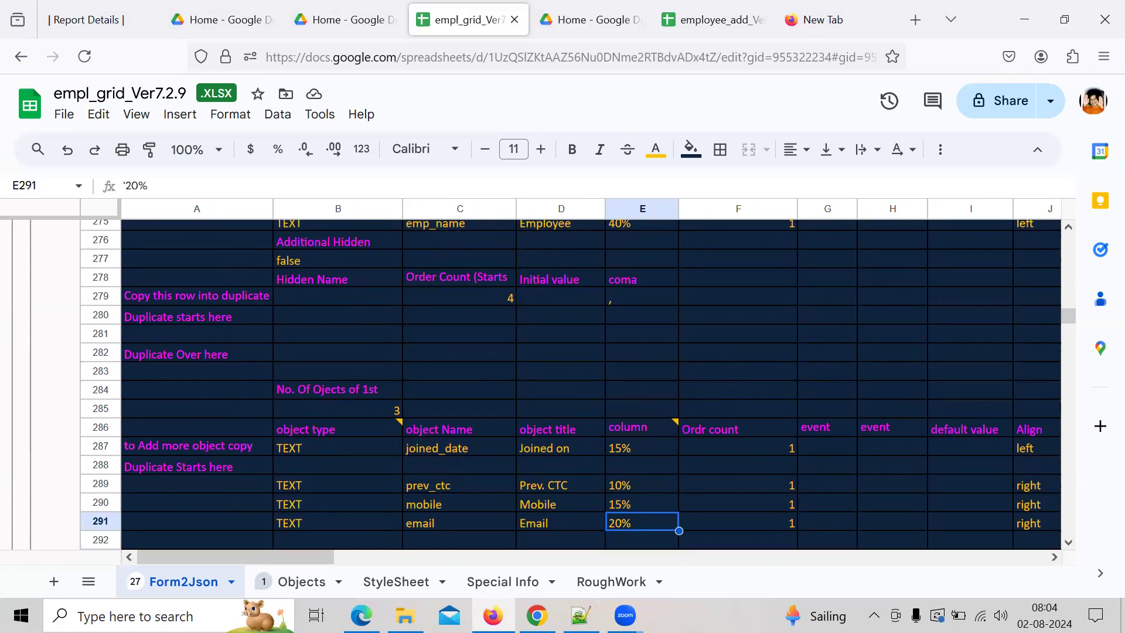
key("Up")
key("Up")
key("Up")
key("Up")
key("Up")
key("Up")
key("Up")
key("Up")
key("Up")
key("Up")
key("Up")
key("Up")
key("Up")
key("Up")
key("Up")
key("Up")
key("Up")
key("Up")
key("Up")
key("Up")
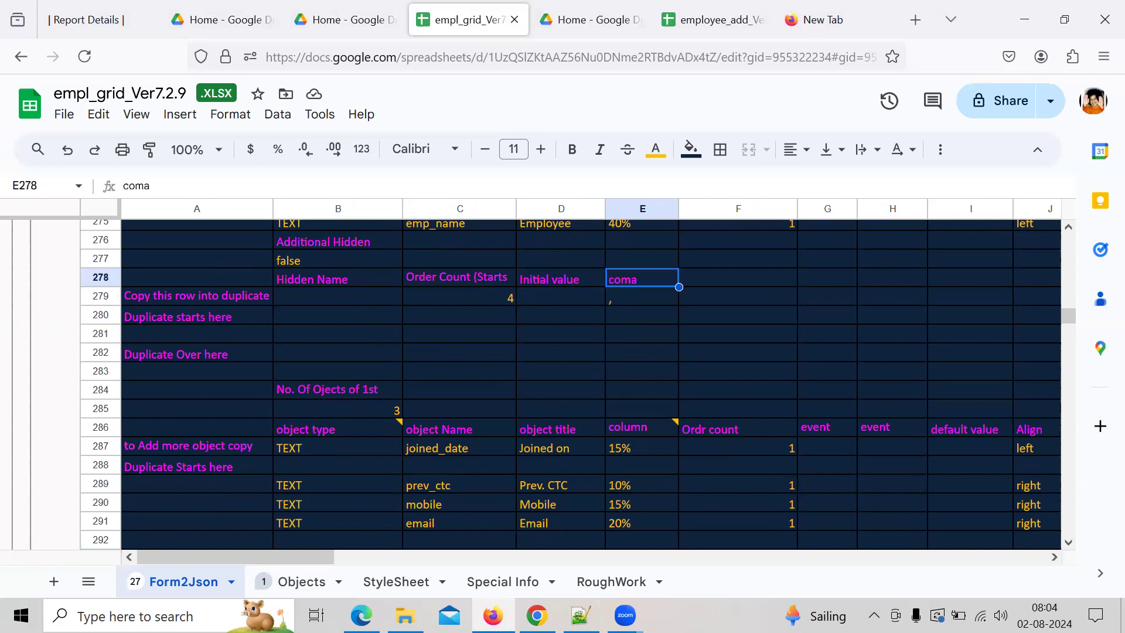
key("Down")
key("Down")
key("Down")
key("Down")
key("Down")
key("Down")
key("Down")
key("Down")
key("Down")
key("Down")
key("Down")
key("Down")
key("Down")
key("Down")
key("Down")
key("Down")
key("Down")
key("Down")
key("Down")
key("Down")
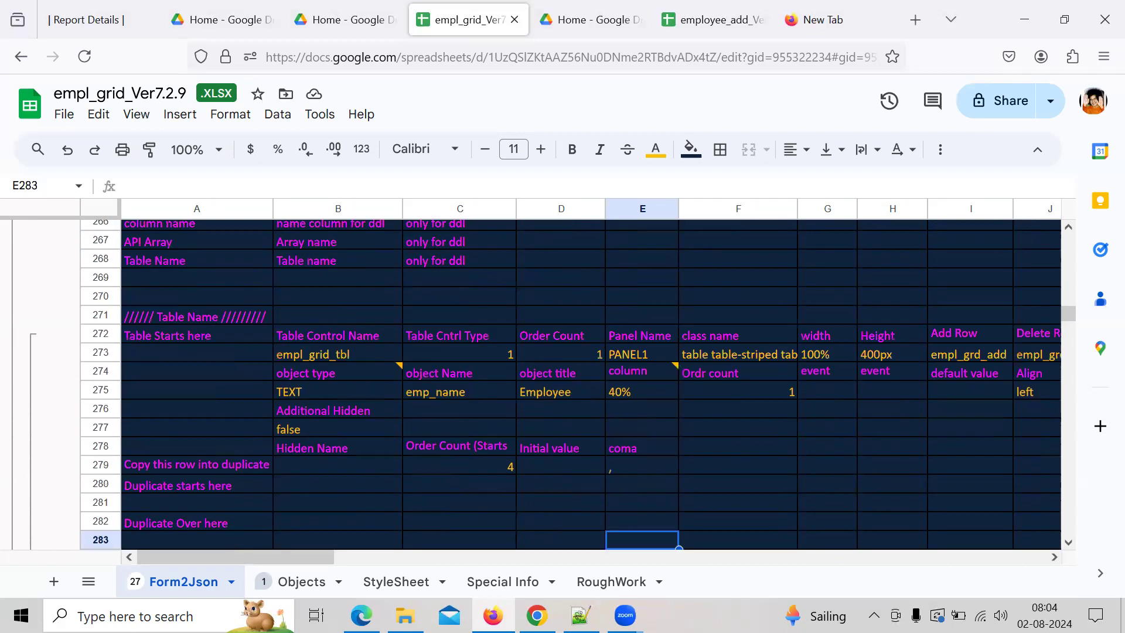
key("Up")
key("Up")
key("Up")
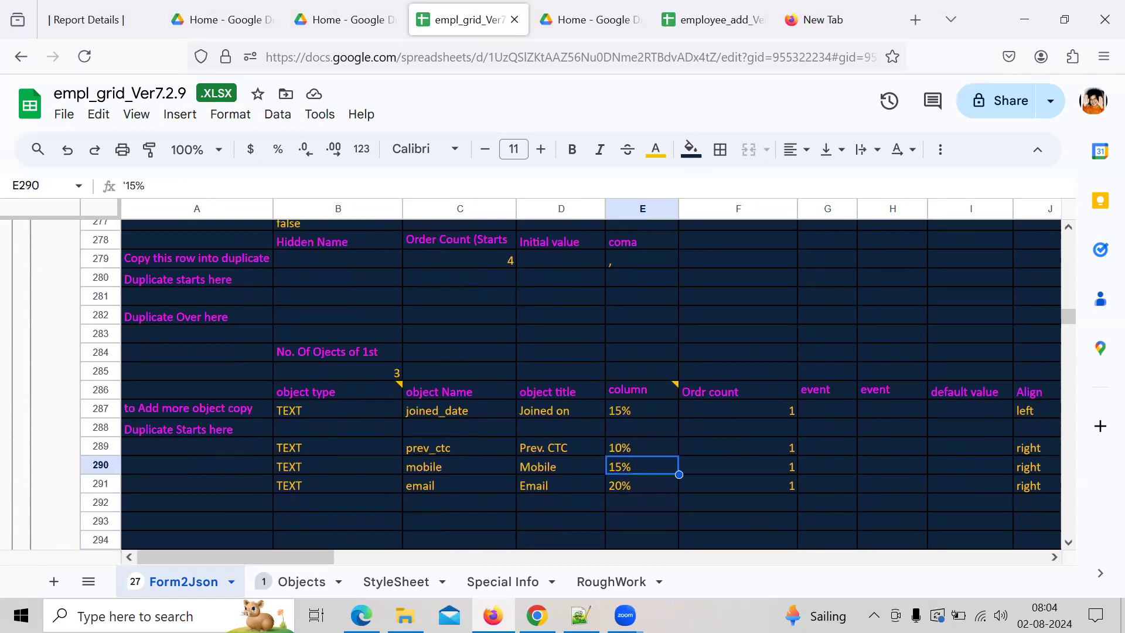
- Set the Align value of the mobile row 290 and the email row 291 to left
key("Down")
key("Right")
key("Right")
key("Right")
key("Left")
key("Left")
key("Left")
key("Right")
key("Right")
key("Right")
key("Right")
key("Right")
key("Up")
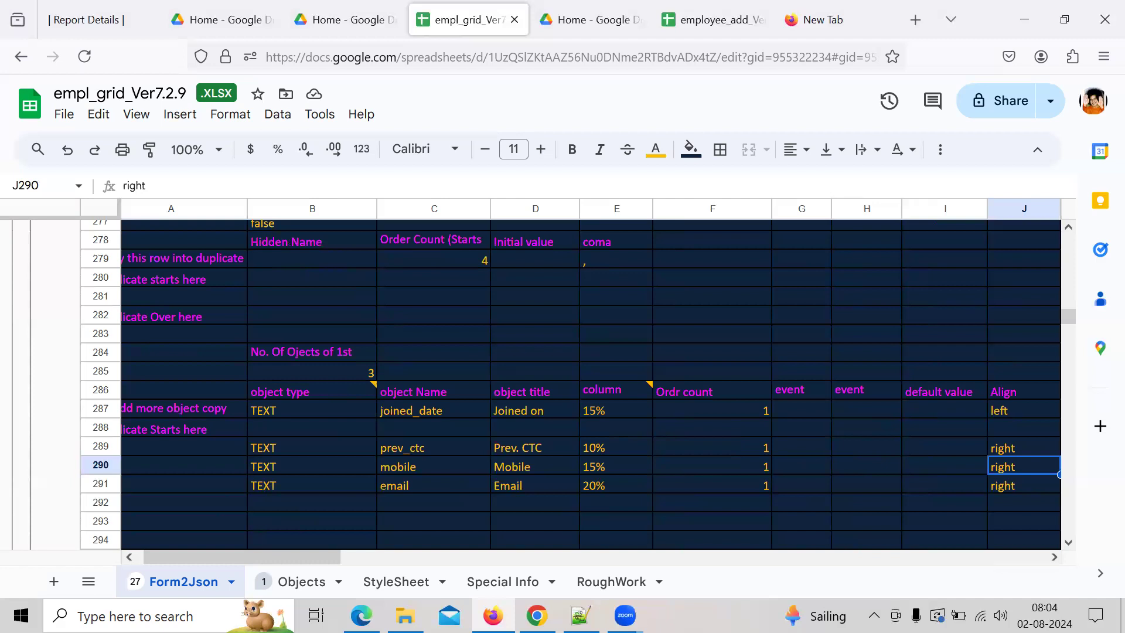
type("left")
key("Return")
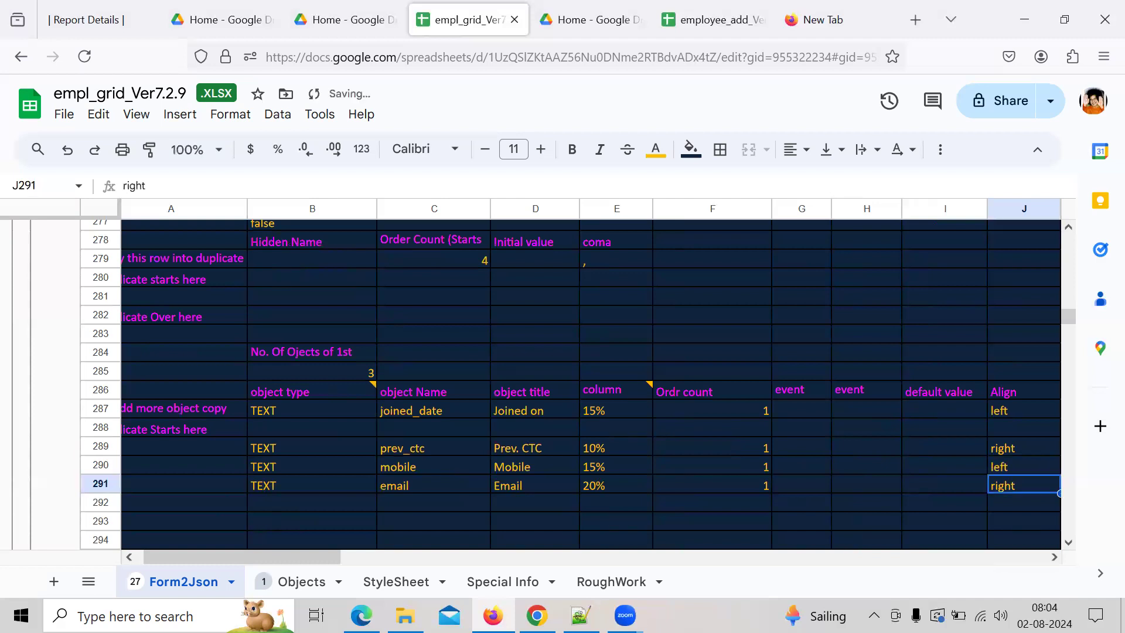
type("left")
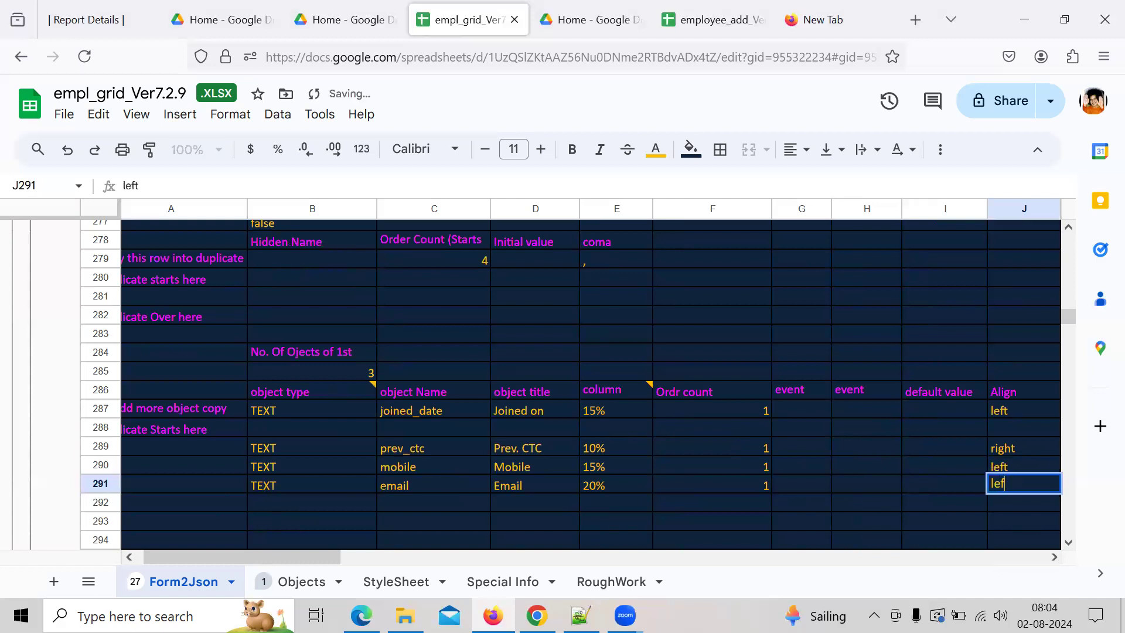
key("Return")
key("Up")
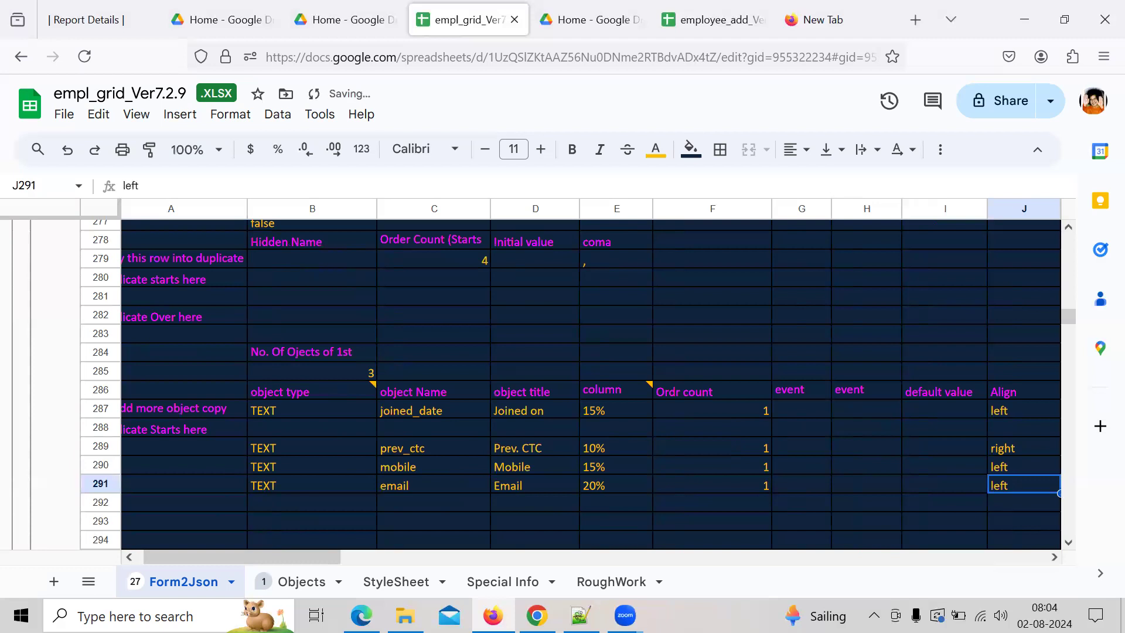
- Clear the coma value of the email object in row 291, leaving the other object rows' commas in place
key("Right")
key("Right")
key("Right")
key("Delete")
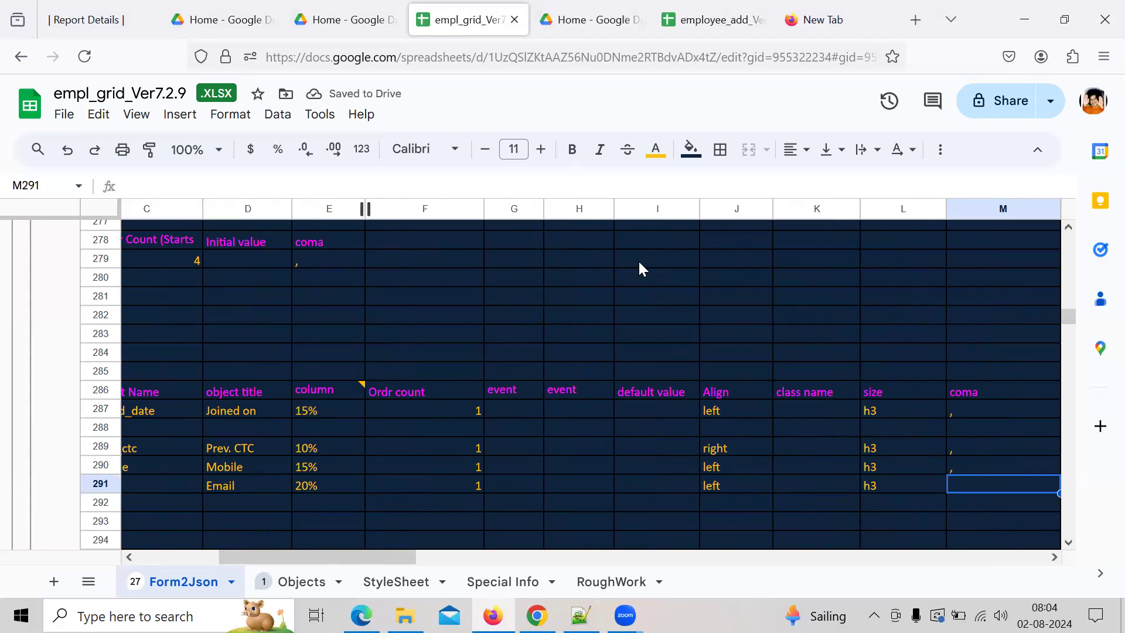
left_click(511, 508)
key("Left")
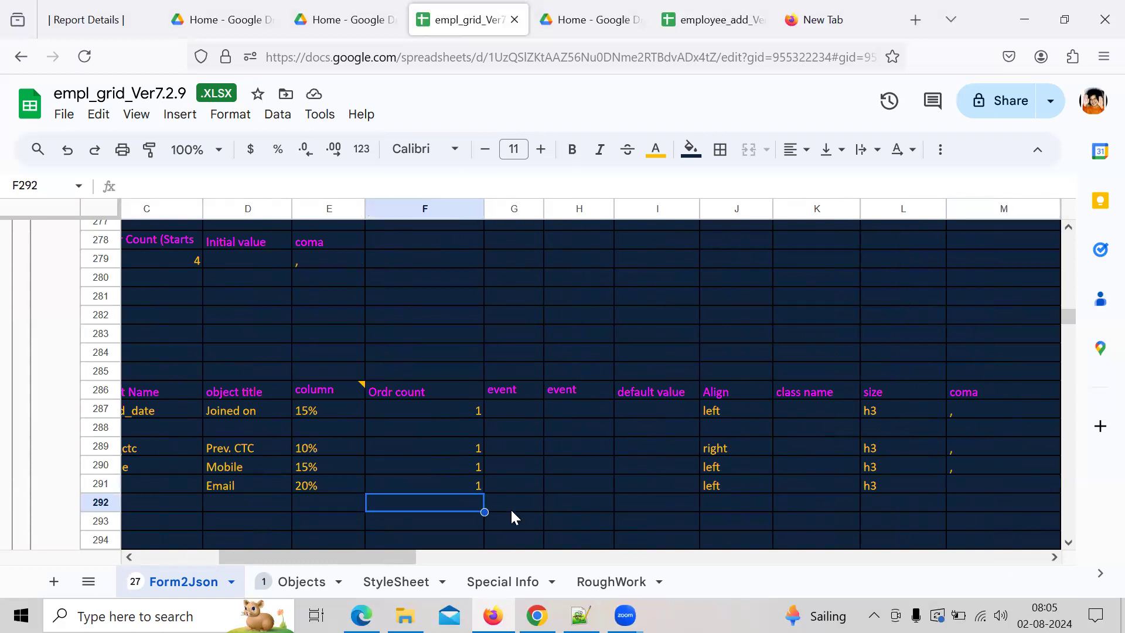
key("Home")
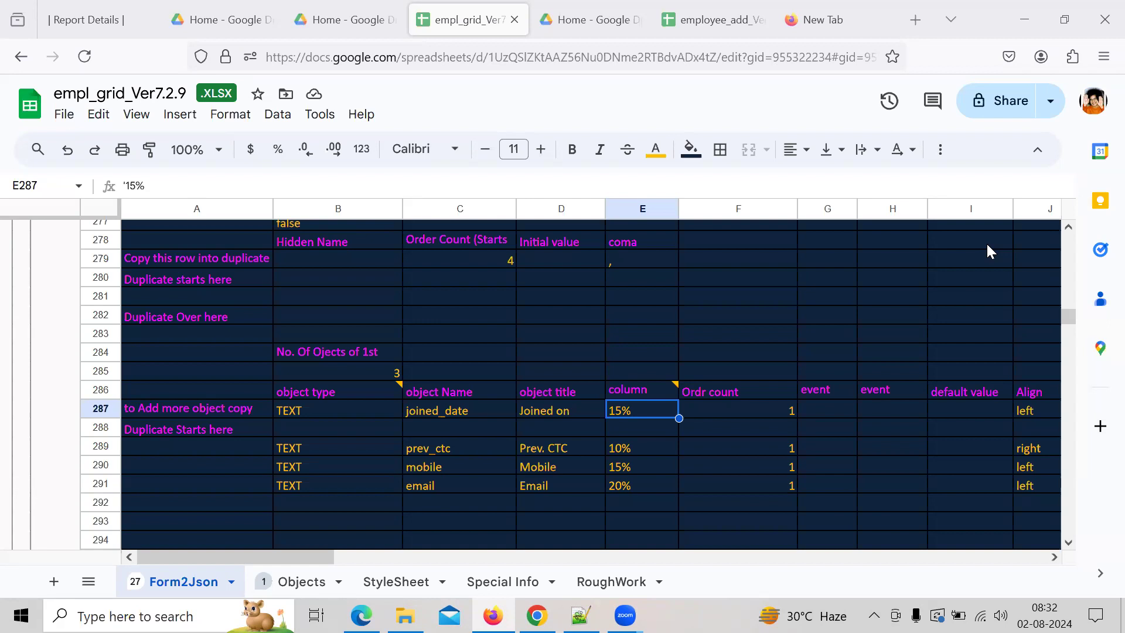
- Copy the whole of column AU, which holds the generated JSON, from the Form2Json sheet
left_click(826, 393)
key("Right")
key("Right")
key("Right")
key("Right")
key("Right")
key("Right")
key("Right")
key("Right")
key("Right")
key("Right")
key("Right")
key("Right")
key("Right")
key("Right")
key("Right")
key("Right")
key("Right")
key("Right")
key("Right")
key("Right")
key("Right")
key("Right")
key("Right")
key("Right")
key("Right")
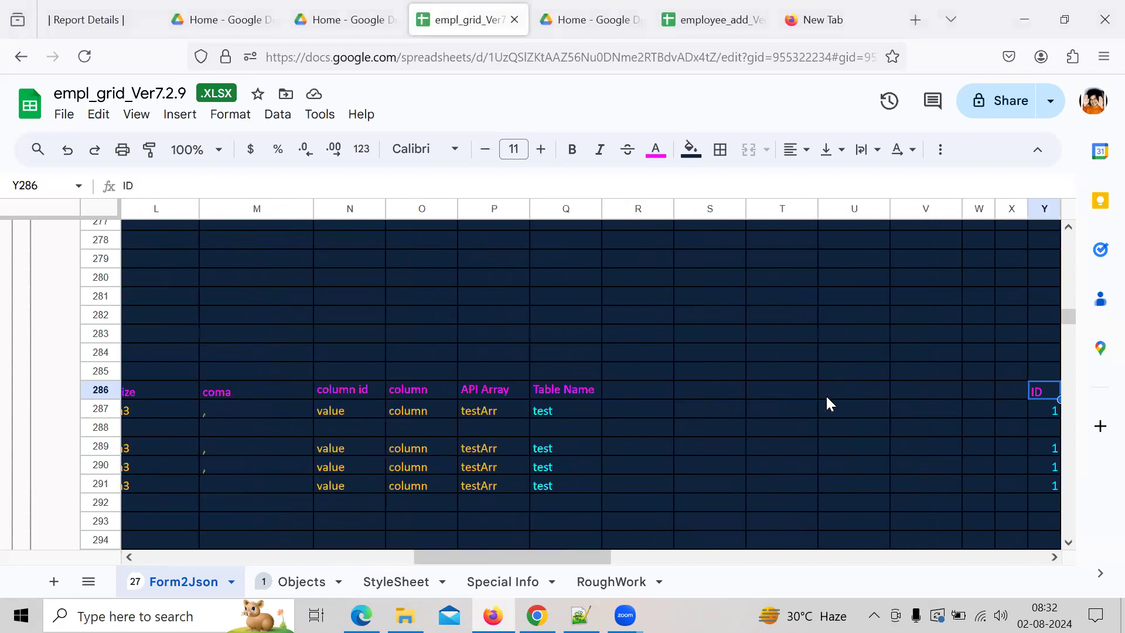
key("Right")
key("Right")
key("Right")
key("Right")
key("Right")
key("Right")
key("Right")
key("Right")
key("Right")
key("Right")
key("Right")
key("Right")
key("Right")
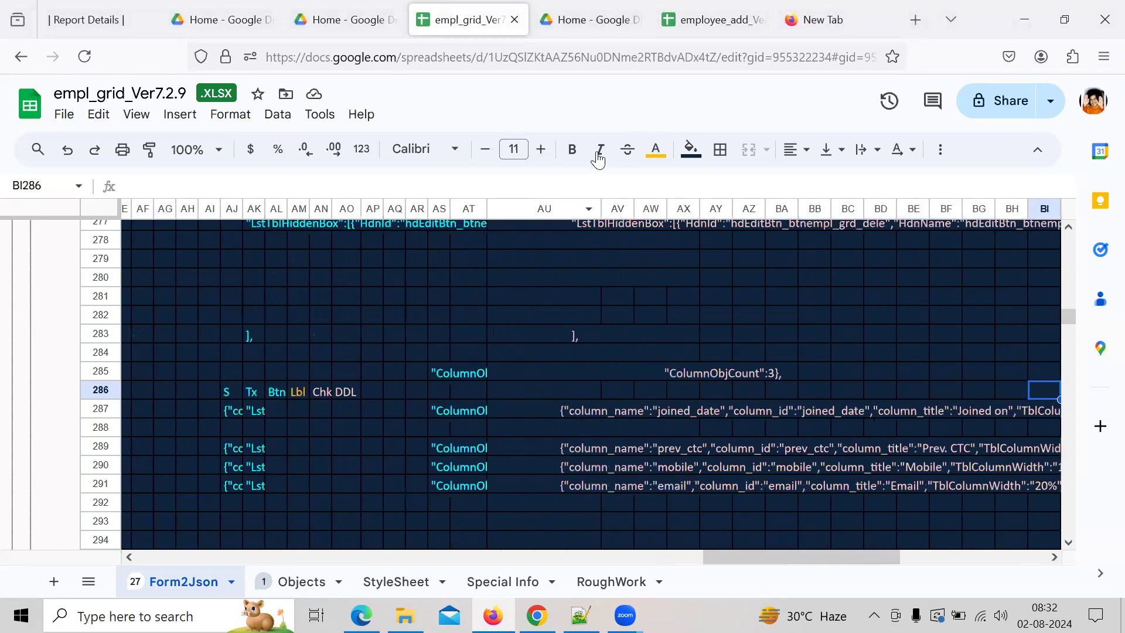
left_click(593, 209)
key("ctrl+c")
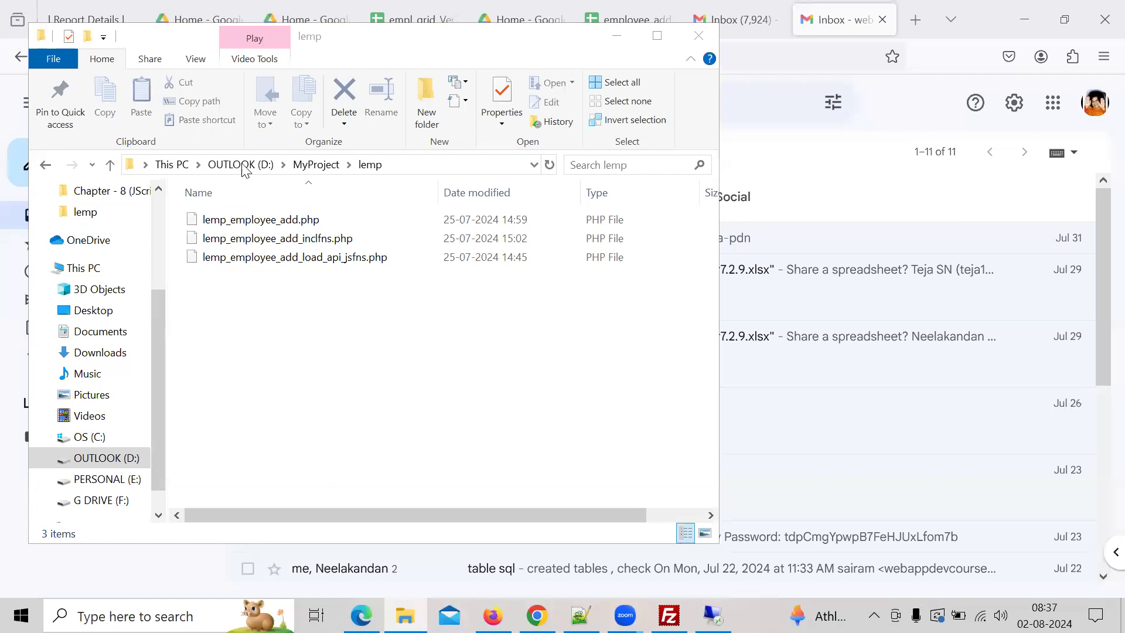
- Create a text document named empl_grid202408020837.txt in the lemp folder and open it in Notepad++
left_click(326, 339)
right_click(326, 340)
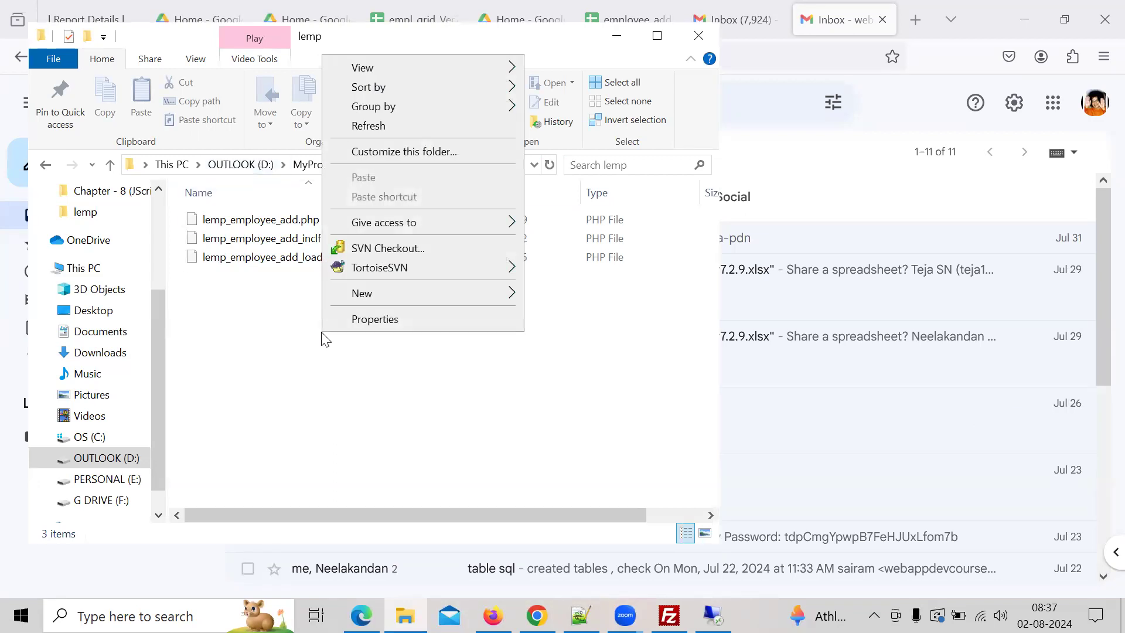
mouse_move(414, 294)
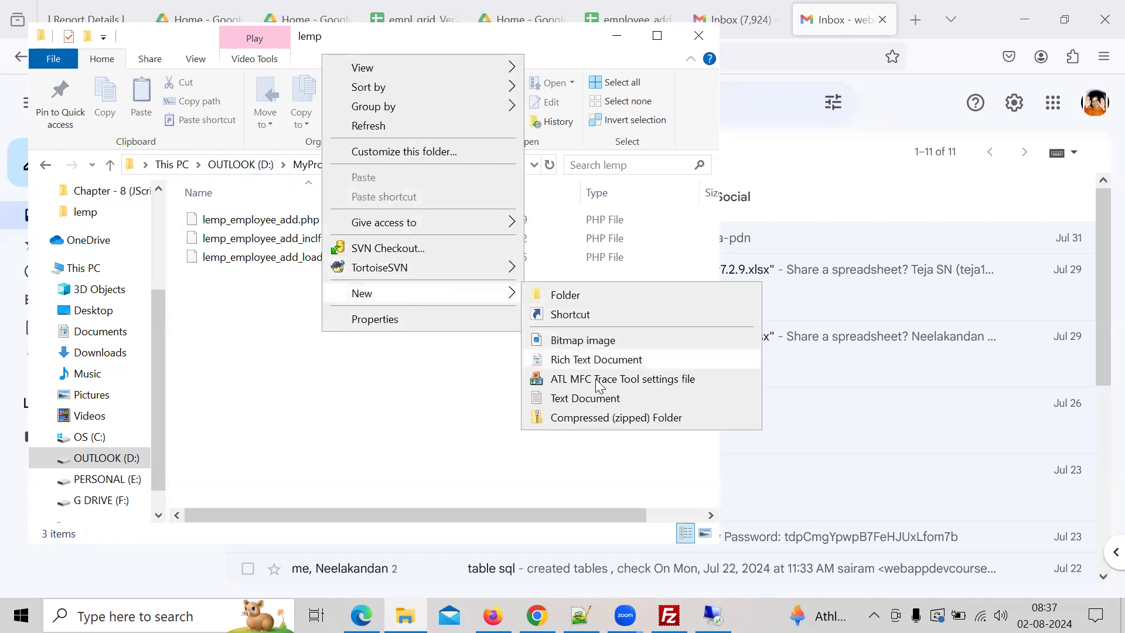
left_click(574, 399)
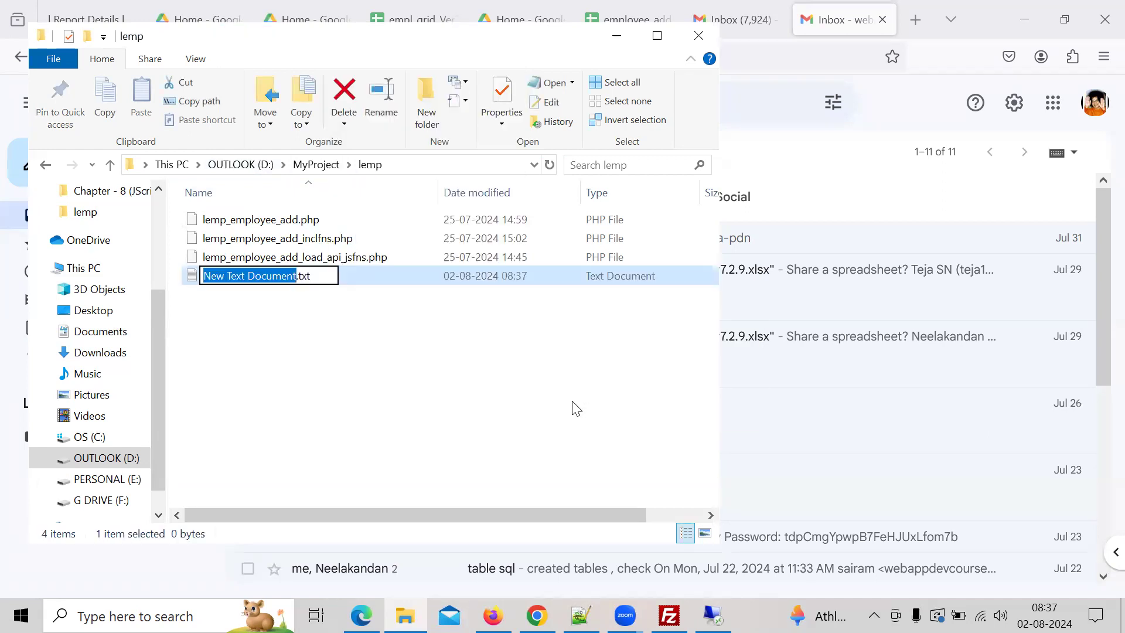
type("empl_grid2024")
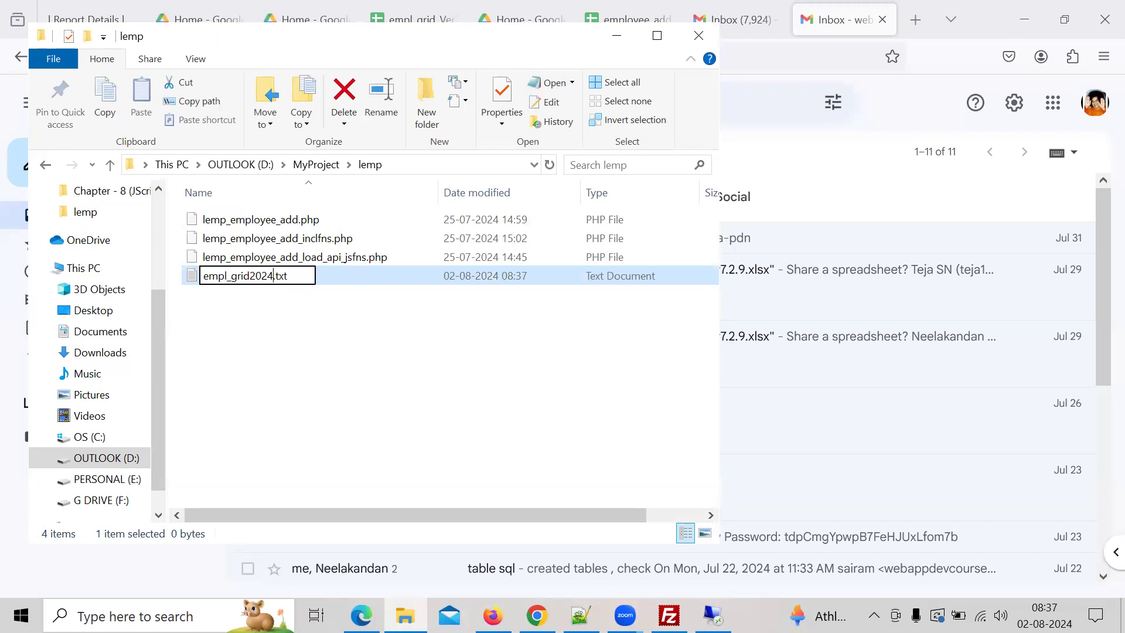
type("07")
key("BackSpace")
type("802")
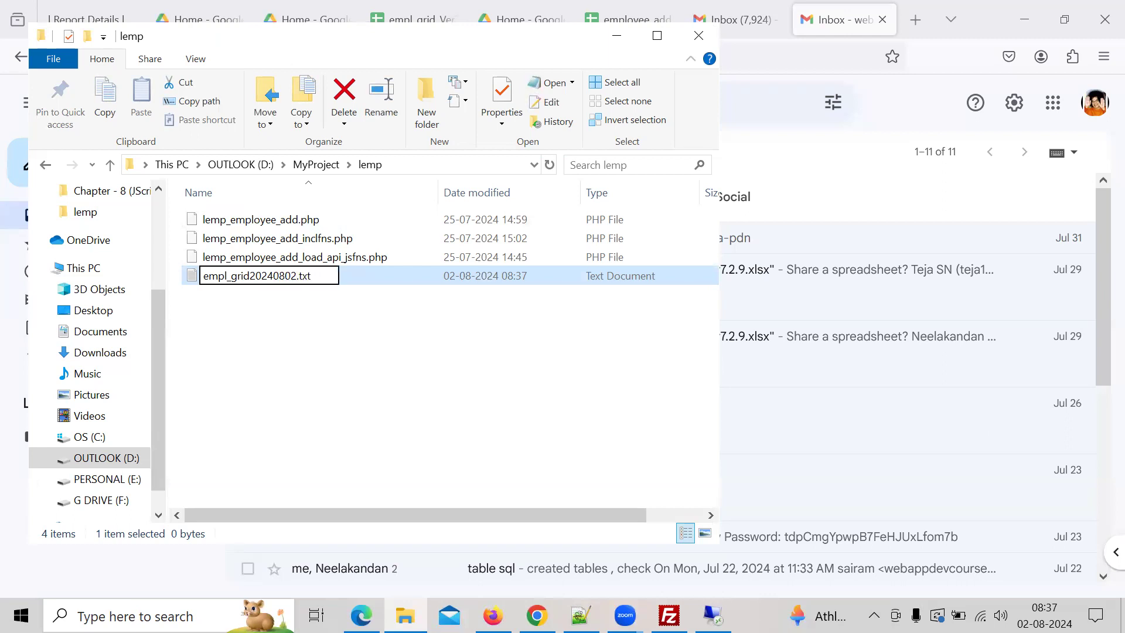
type("0837")
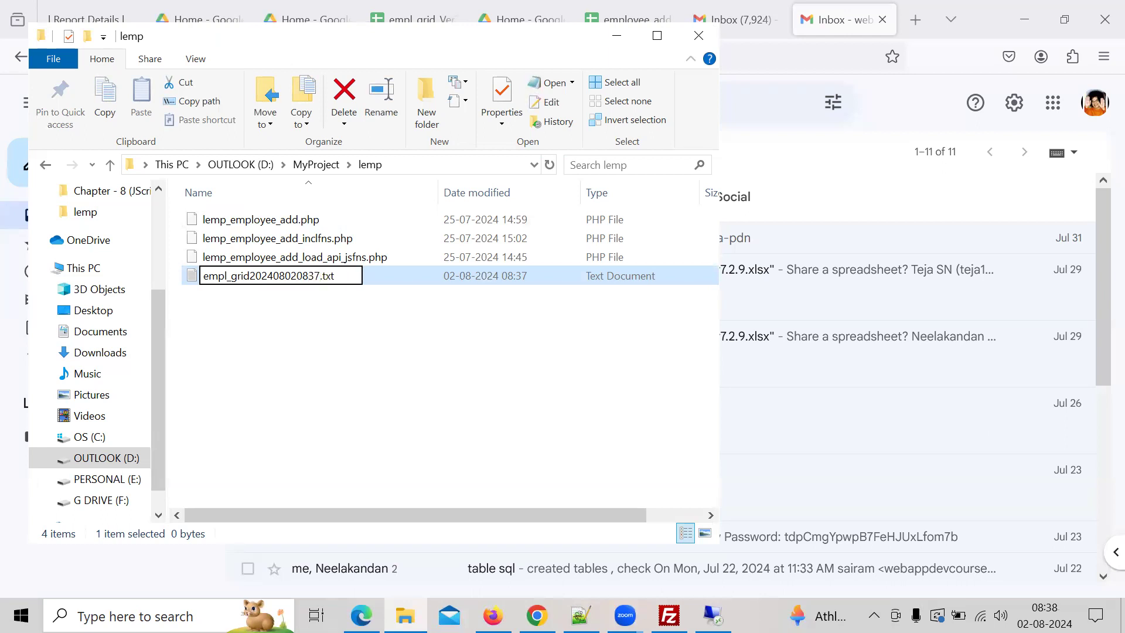
key("Return")
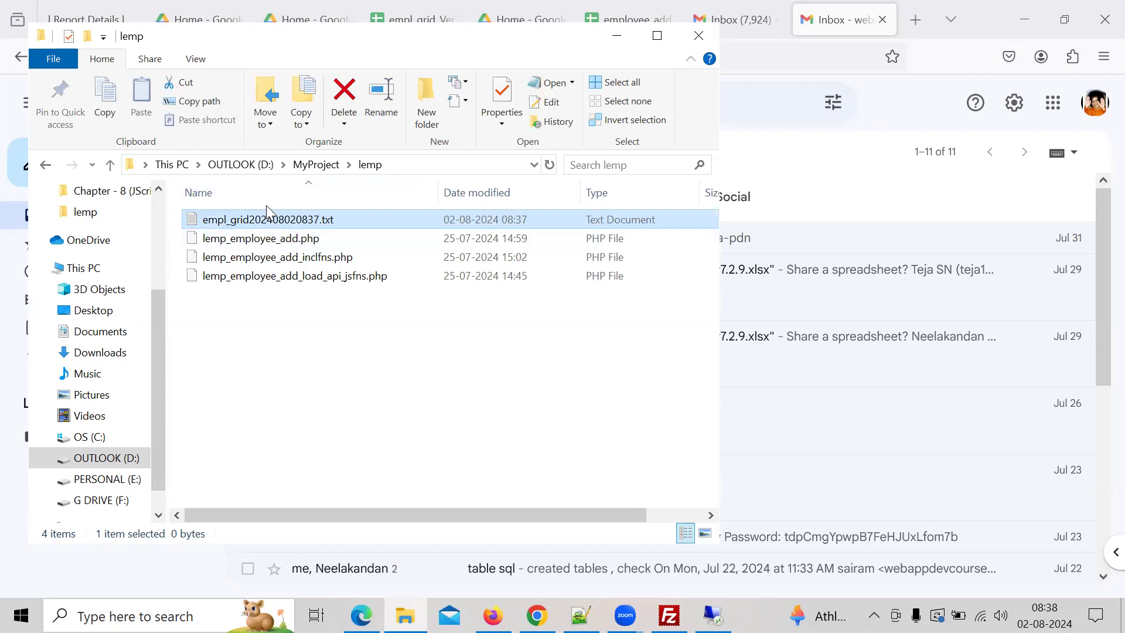
right_click(273, 224)
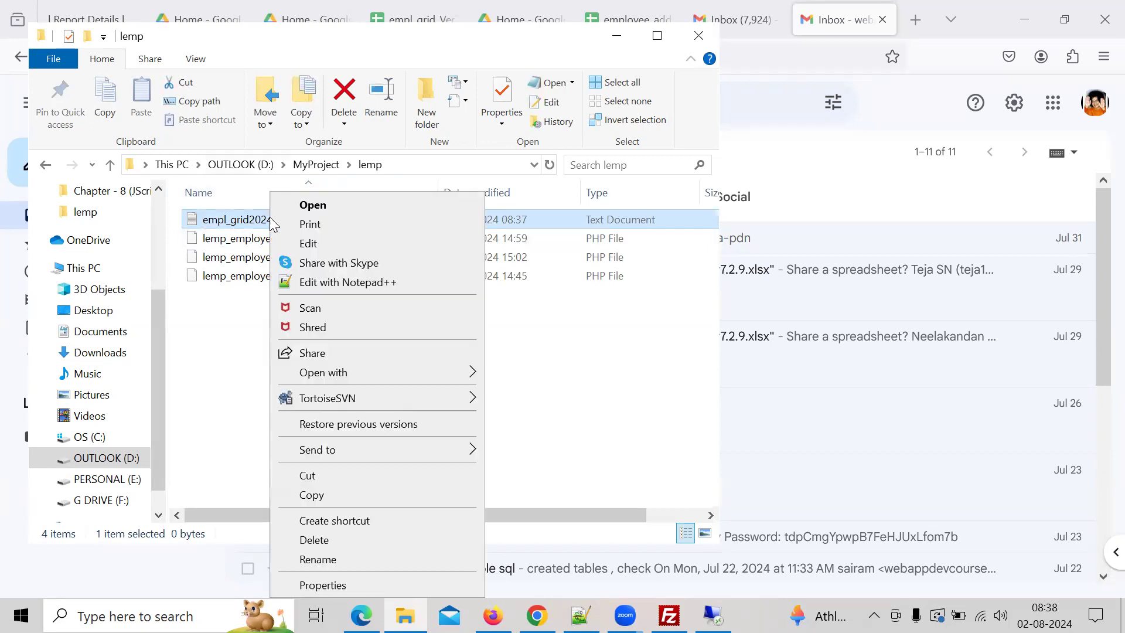
left_click(358, 283)
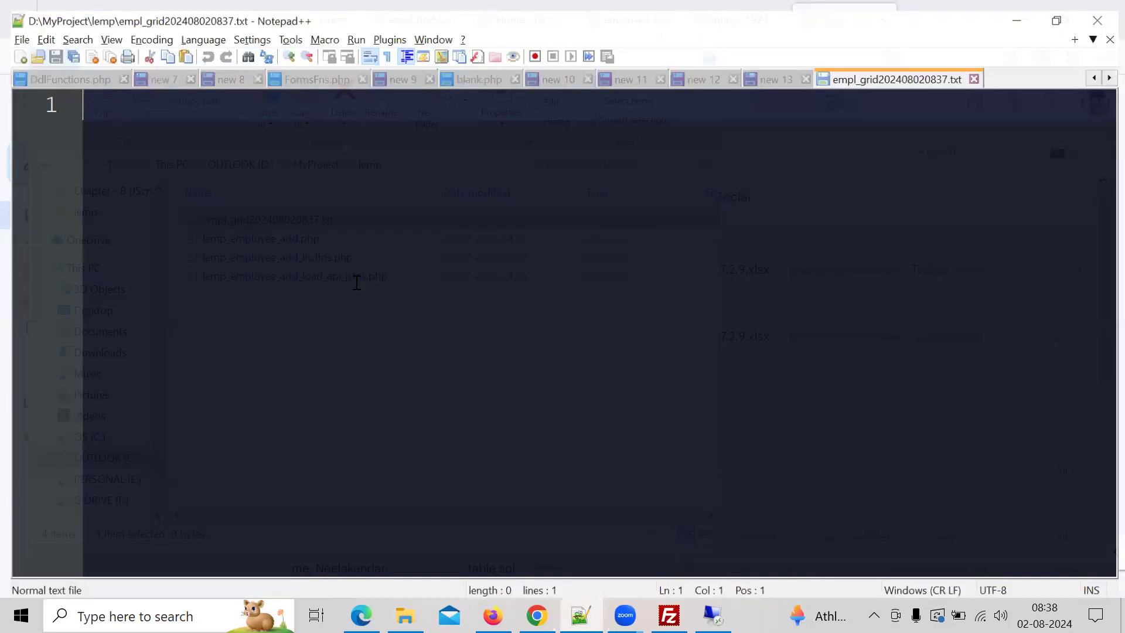
key("ctrl+v")
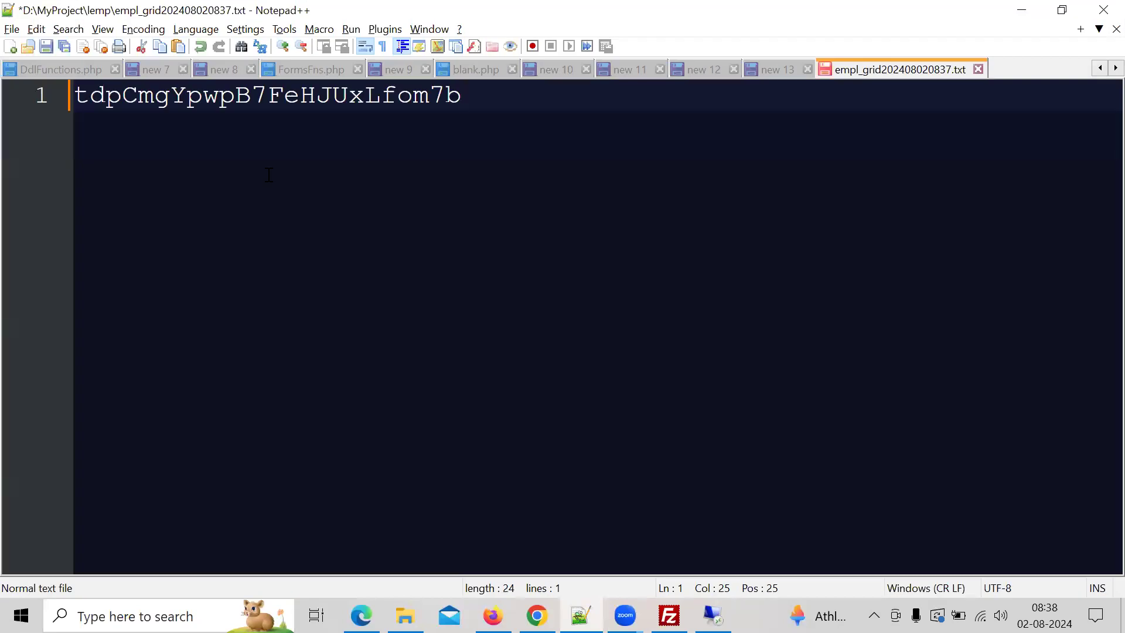
key("ctrl+a")
key("BackSpace")
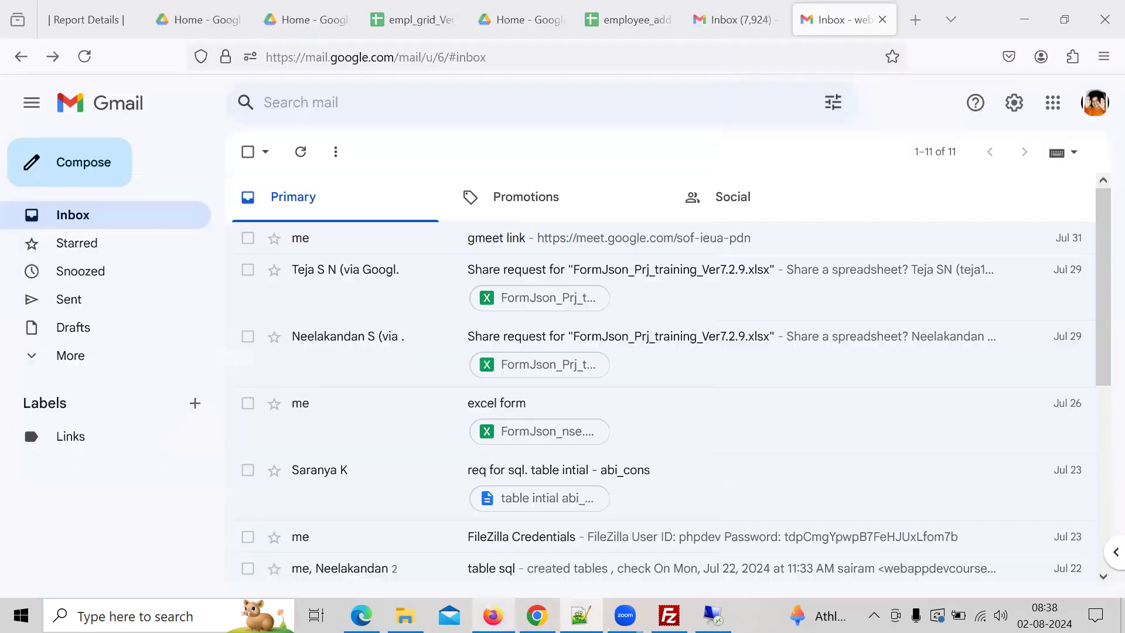
- Copy column AU from the empl_grid_Ver7.2.9 spreadsheet in Firefox into empl_grid202408020837.txt in Notepad++, then save and close the file
left_click(492, 615)
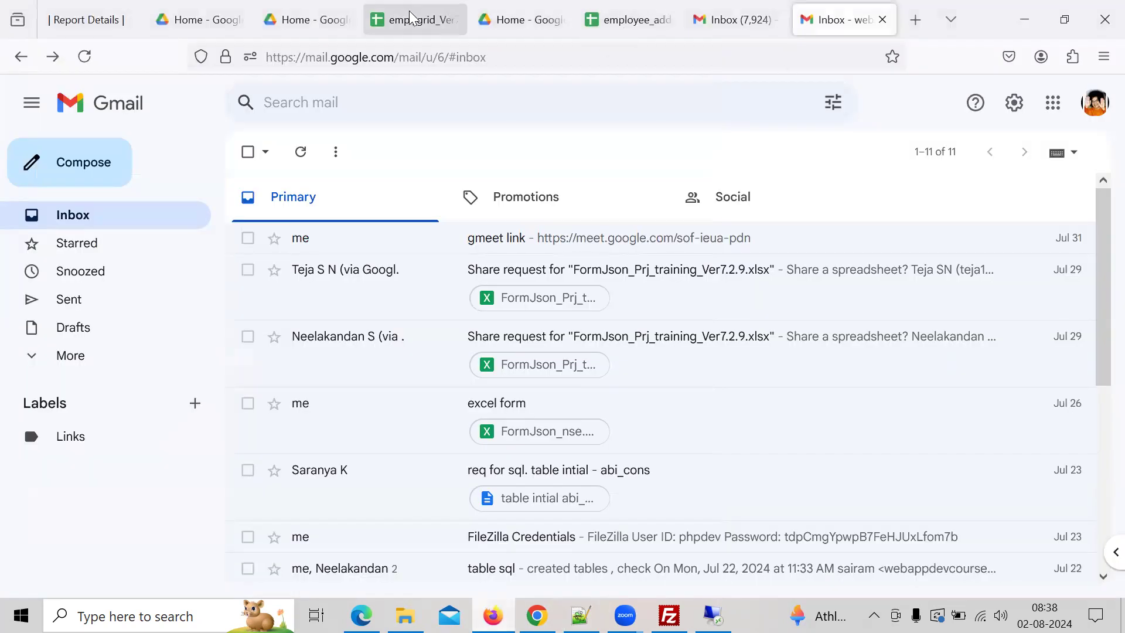
left_click(423, 26)
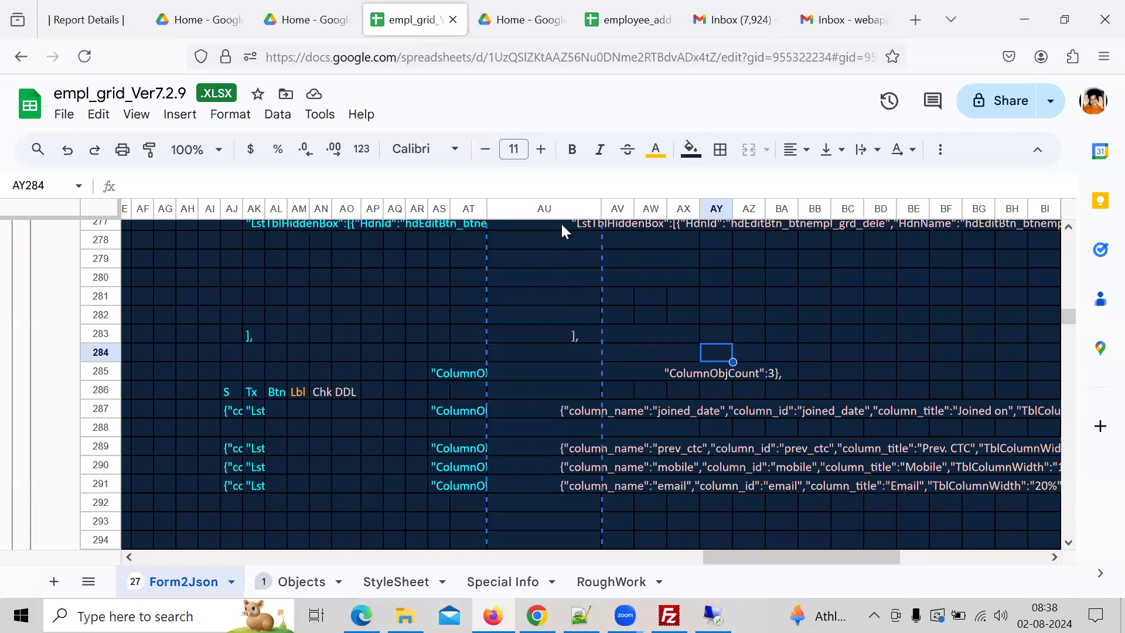
left_click(533, 208)
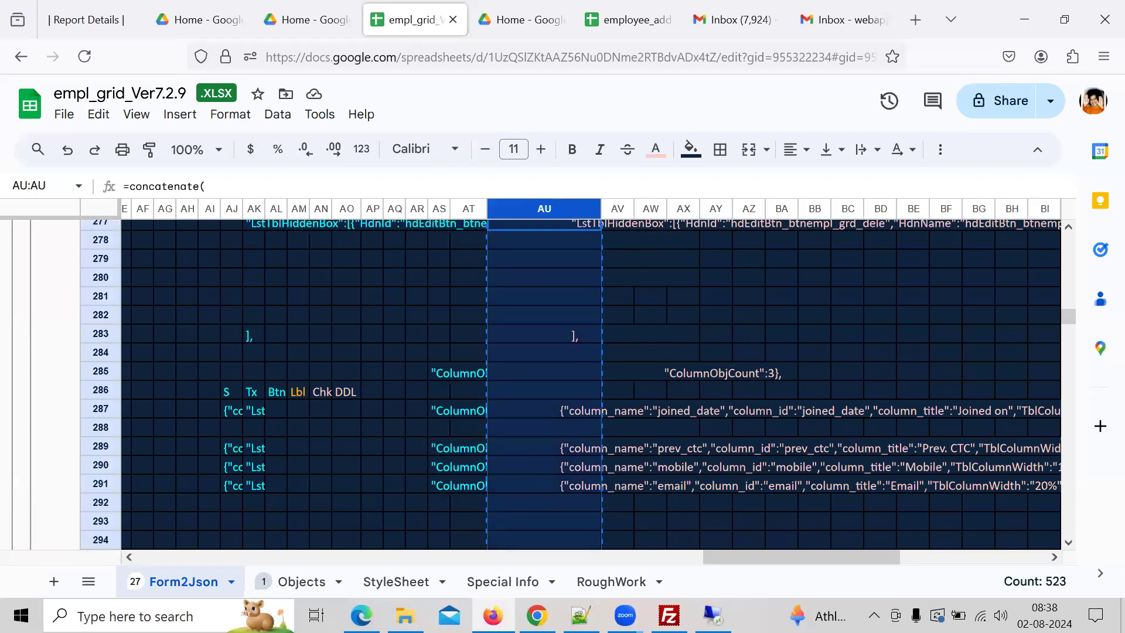
left_click(580, 615)
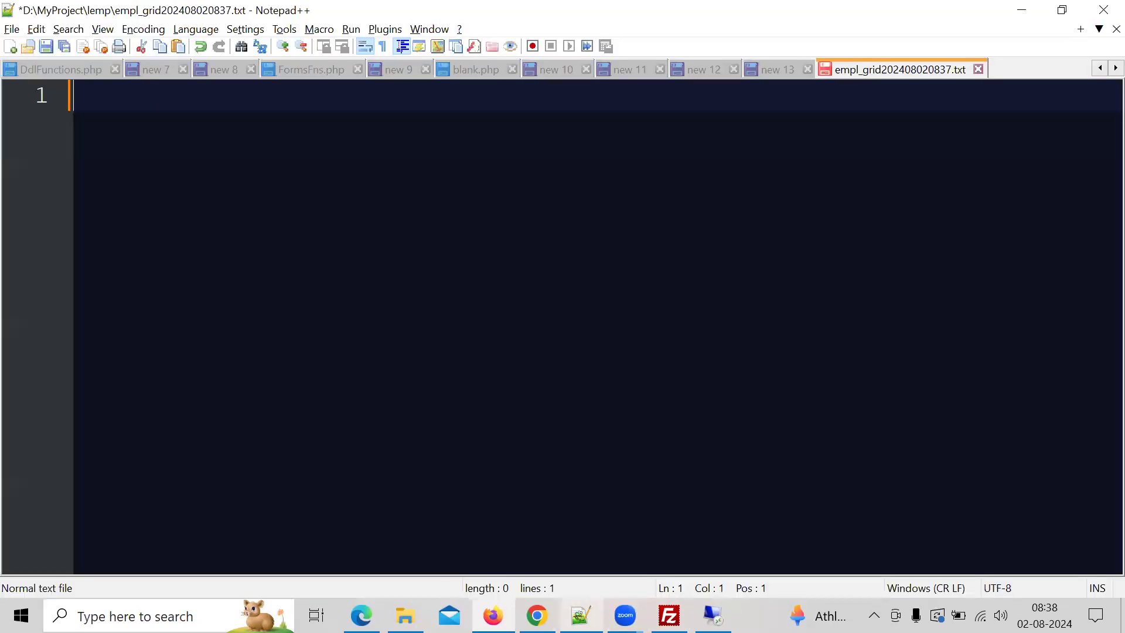
key("ctrl+v")
key("ctrl+s")
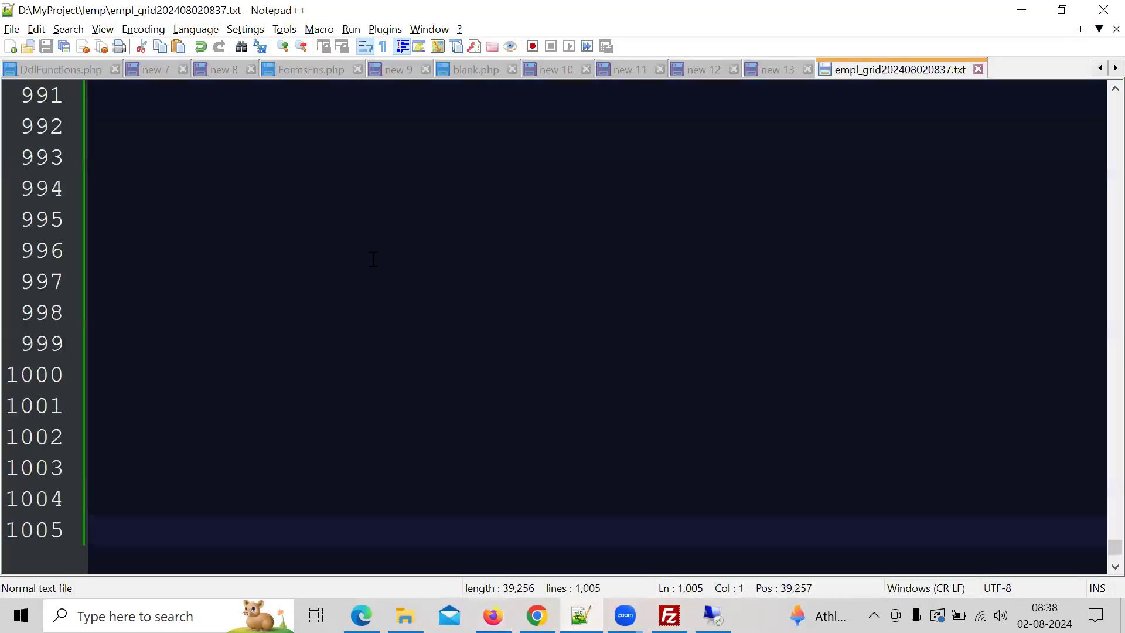
left_click(977, 68)
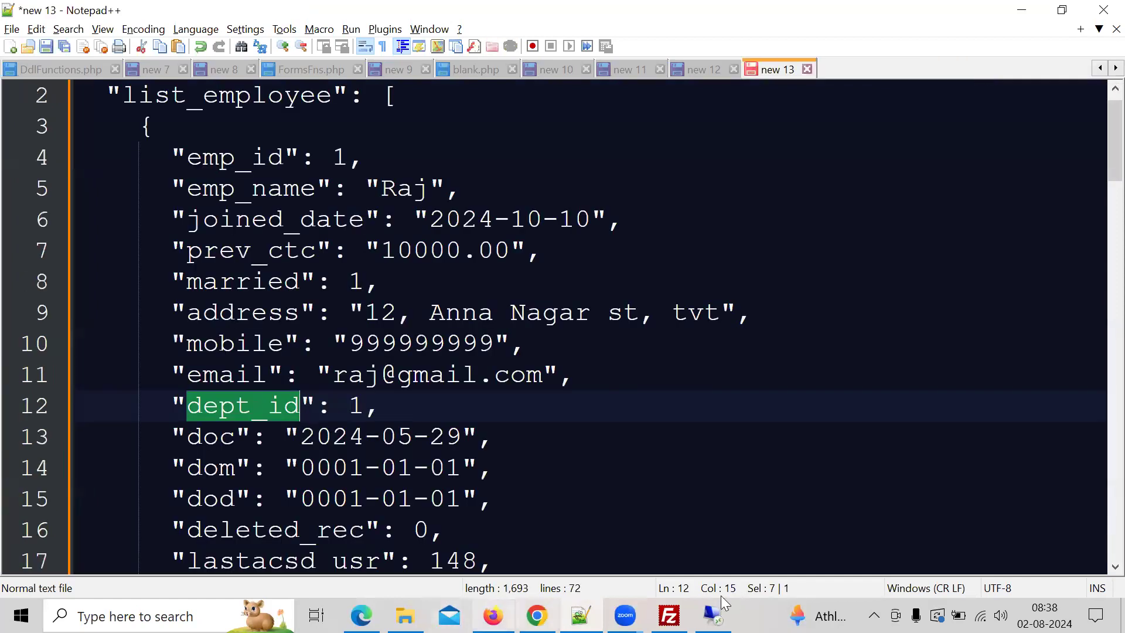
- Switch to FileZilla, upload empl_grid202408020837.txt from D:\MyProject\lemp to the remote /sai folder, and refresh the file lists
left_click(670, 615)
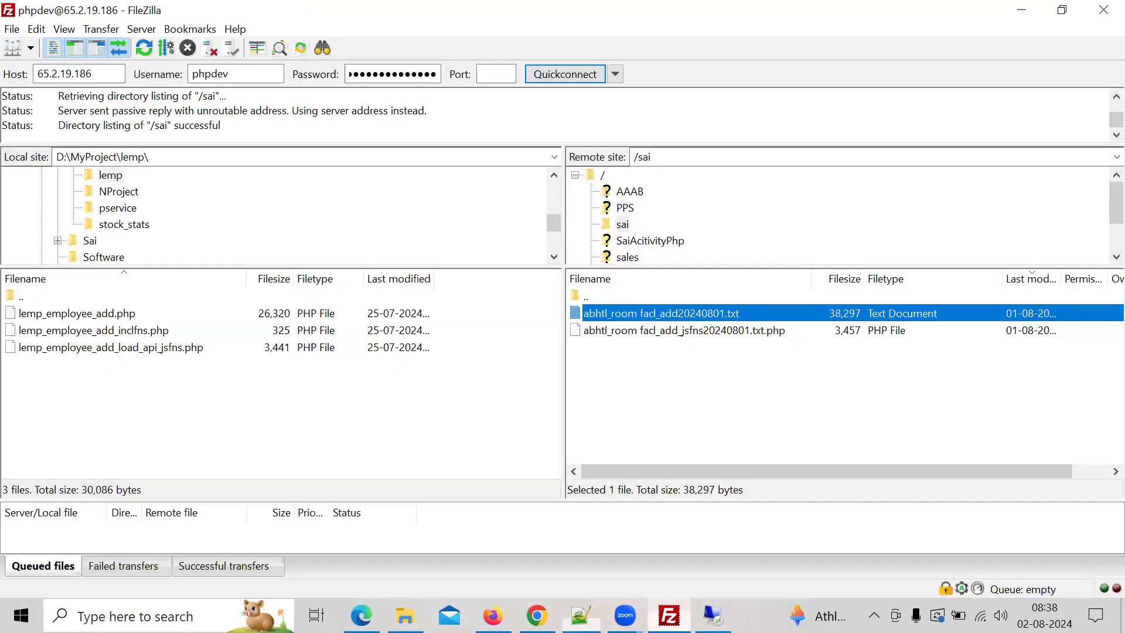
left_click(220, 395)
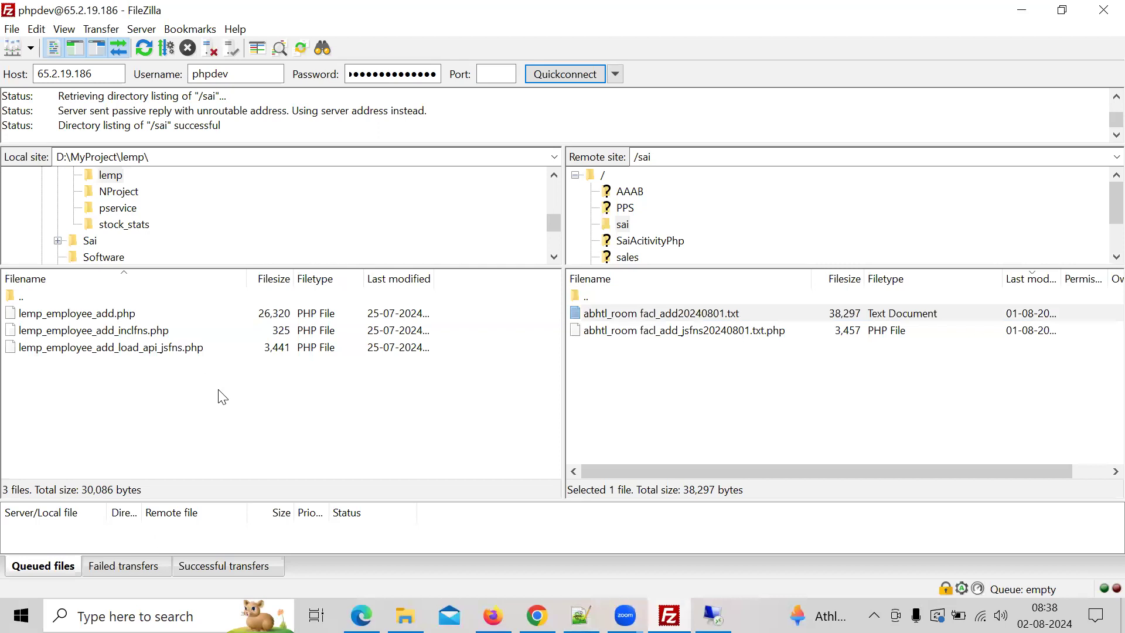
left_click(144, 48)
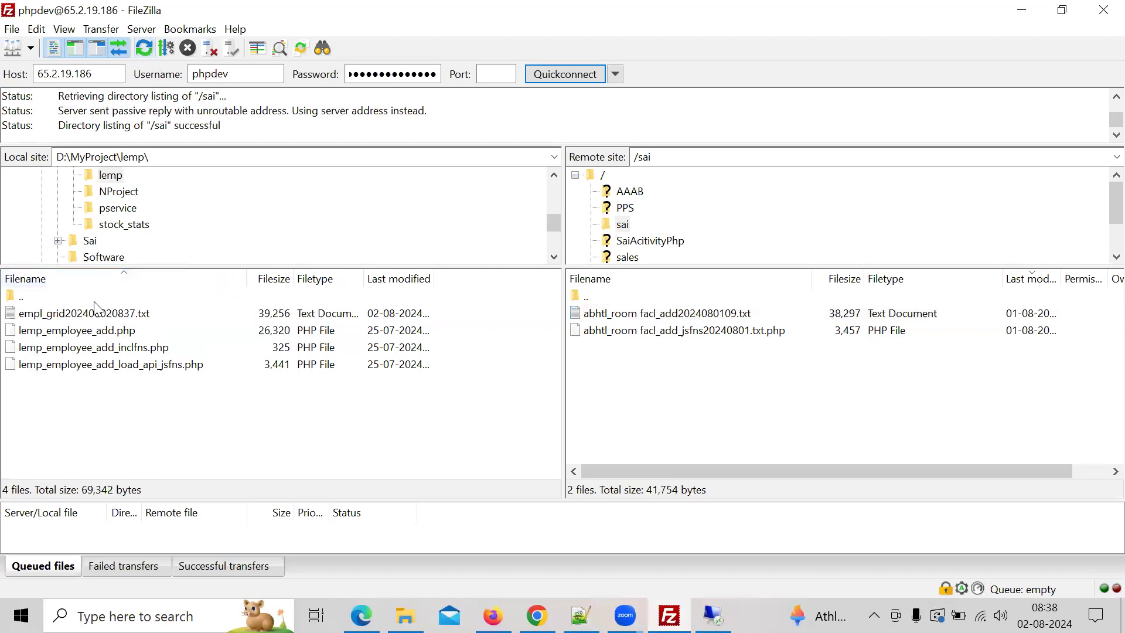
double_click(113, 316)
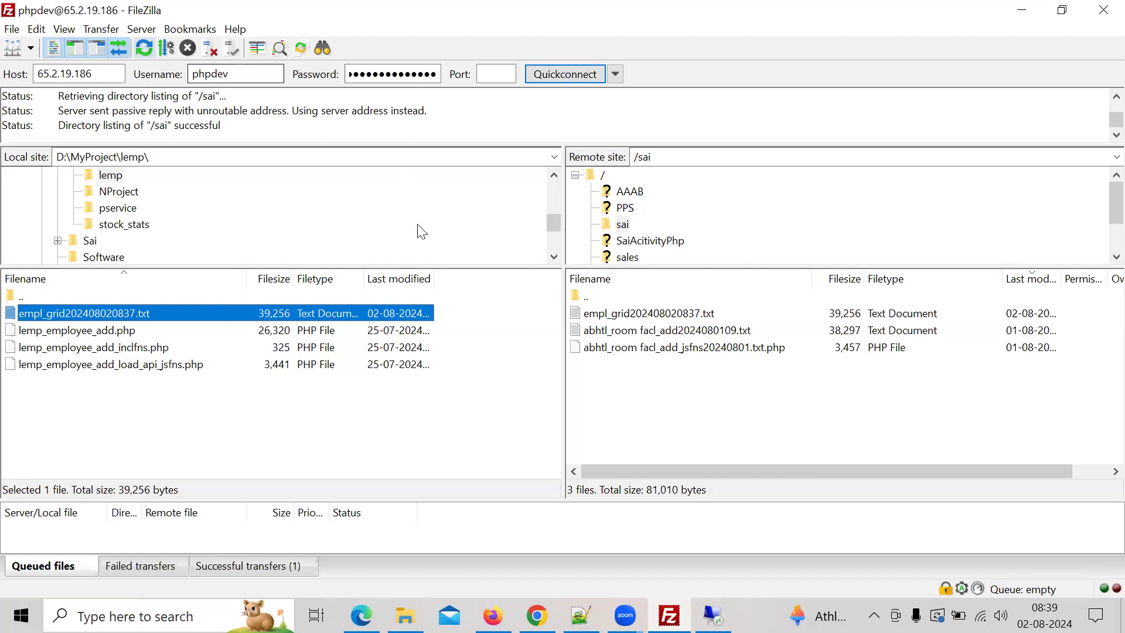
left_click(144, 48)
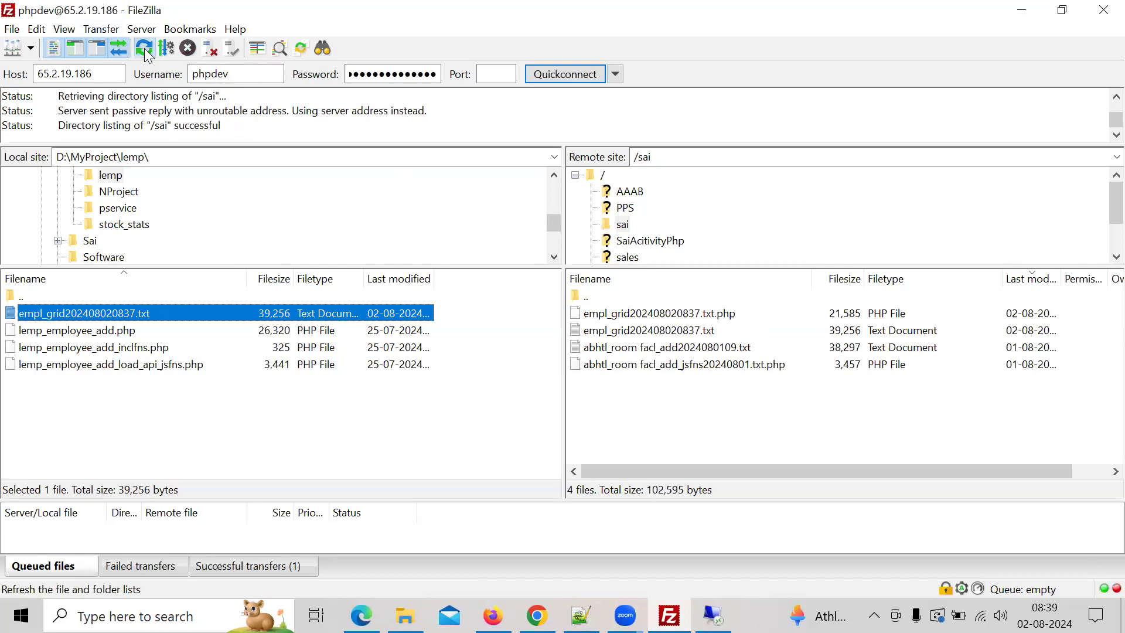
- Delete empl_grid202408020837.txt from the remote /sai folder and refresh the file lists
left_click(666, 334)
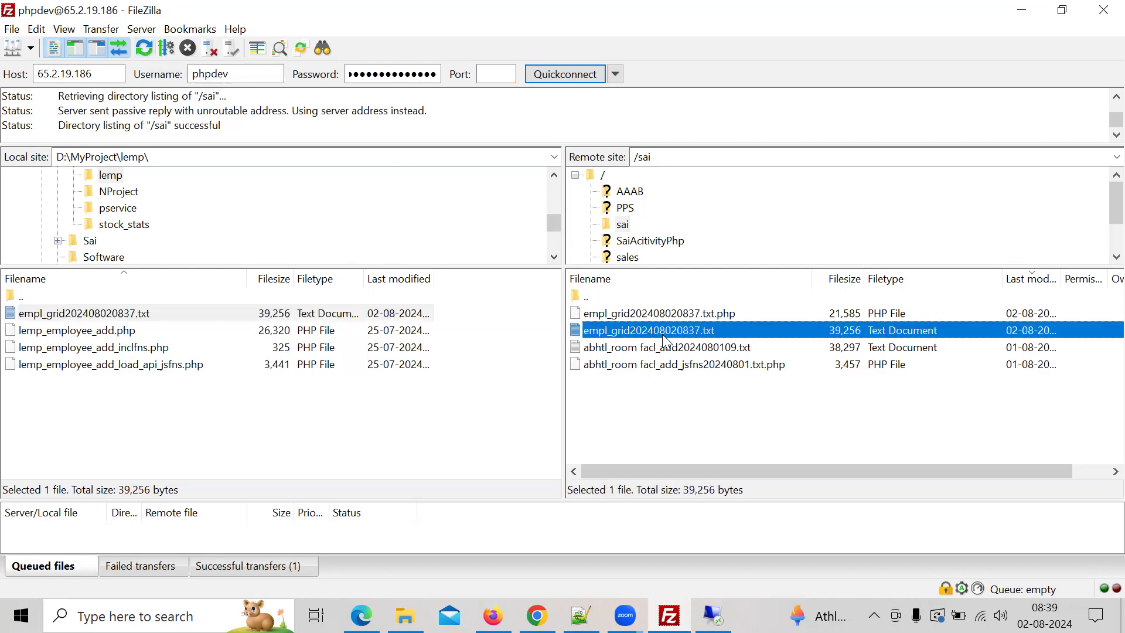
key("Delete")
key("Return")
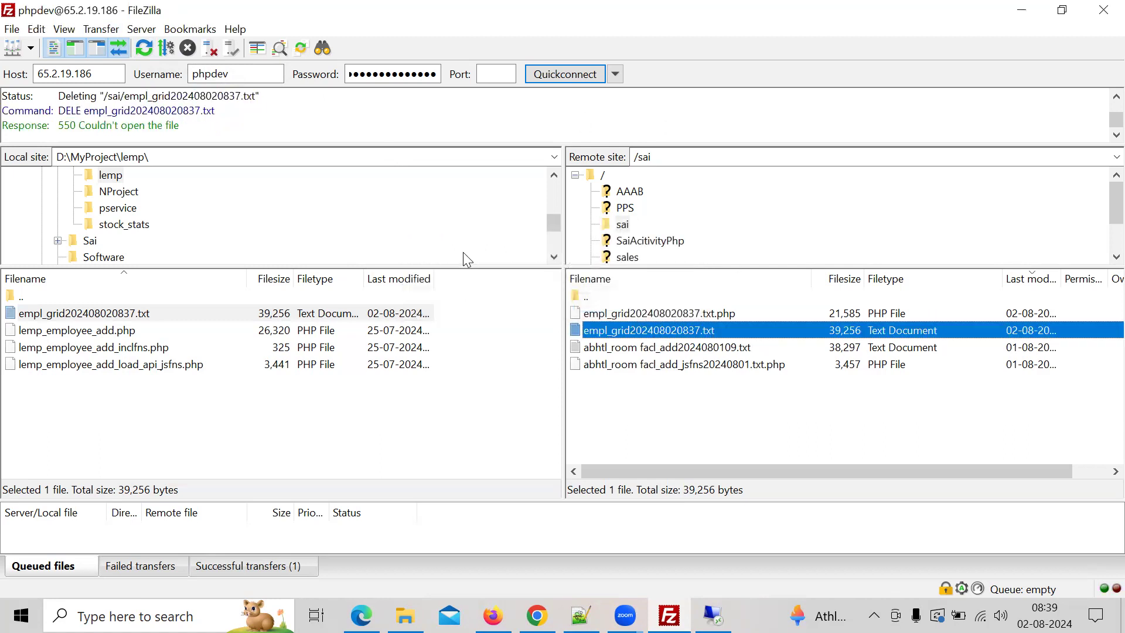
left_click(143, 48)
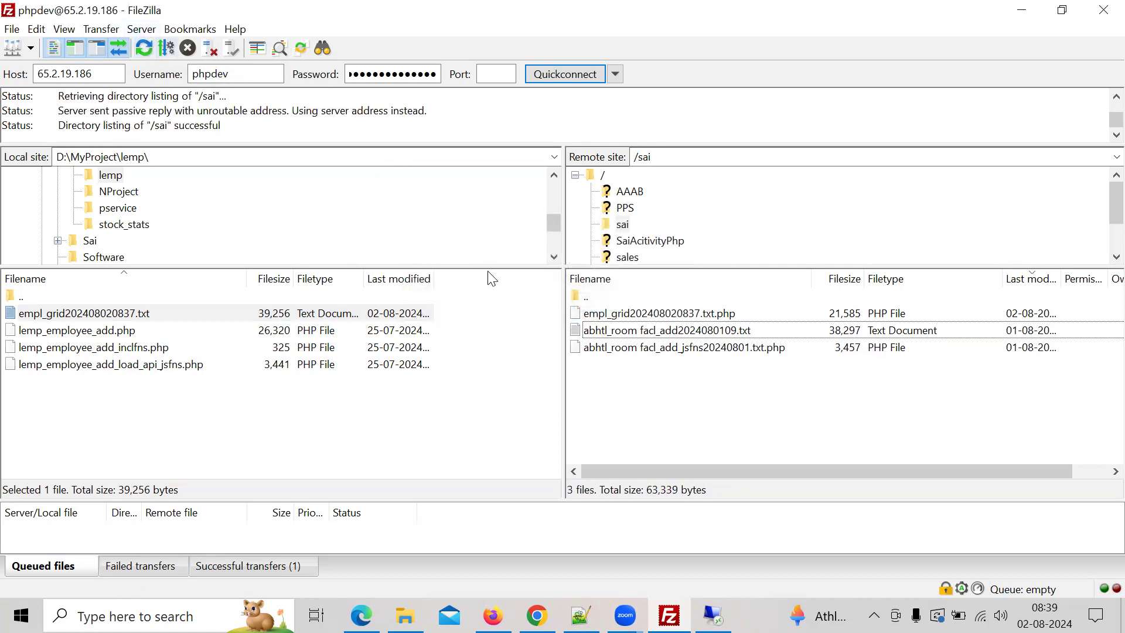
- Download empl_grid202408020837.txt.php from /sai to the local lemp folder and delete the local empl_grid202408020837.txt
left_click(714, 314)
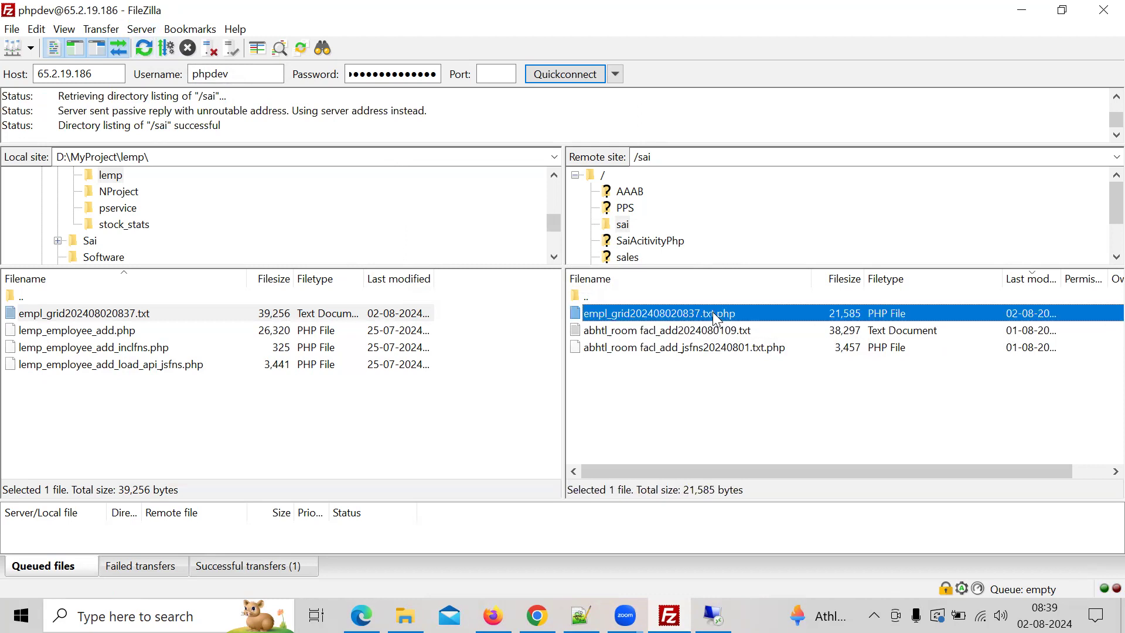
double_click(712, 312)
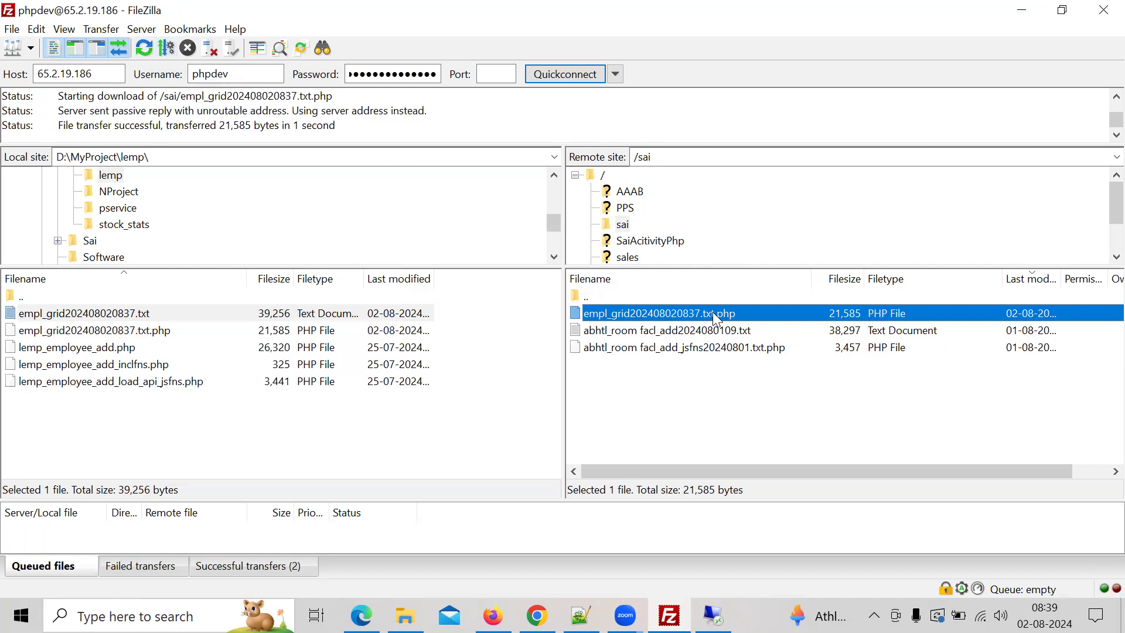
left_click(196, 442)
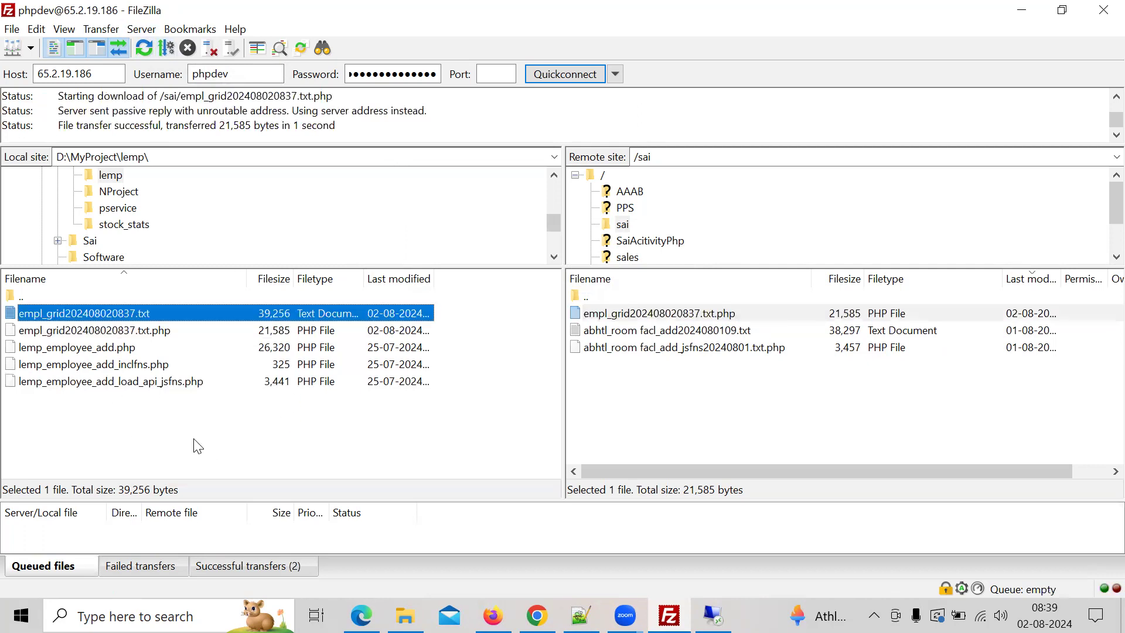
left_click(106, 316)
key("Delete")
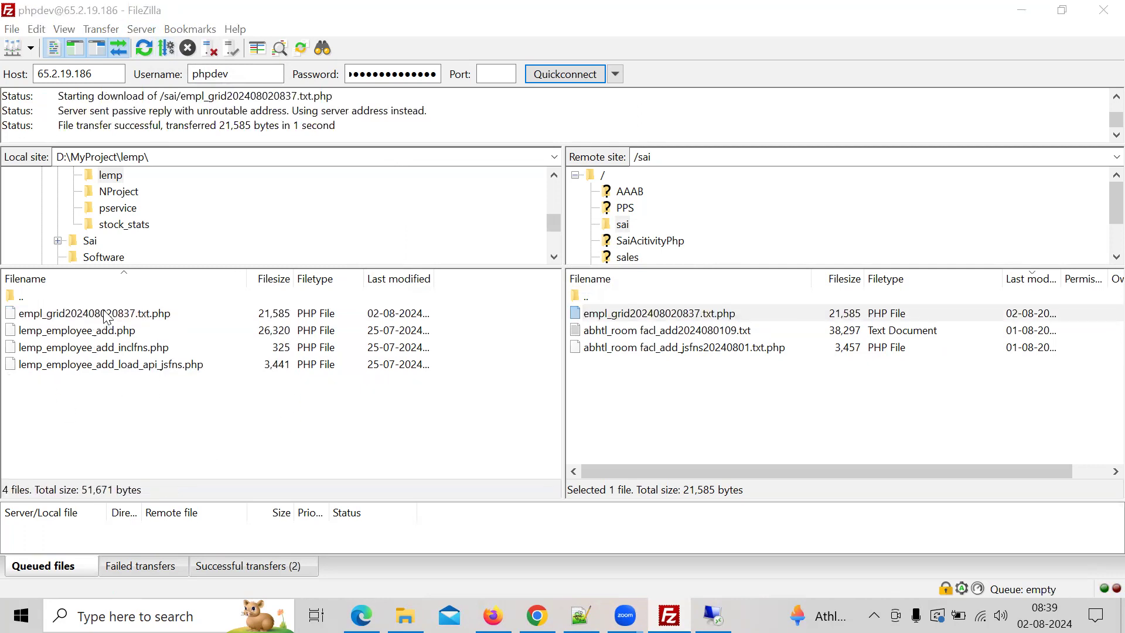
- Rename the local empl_grid202408020837.txt.php file in the lemp folder to empl_grid.php
left_click(128, 315)
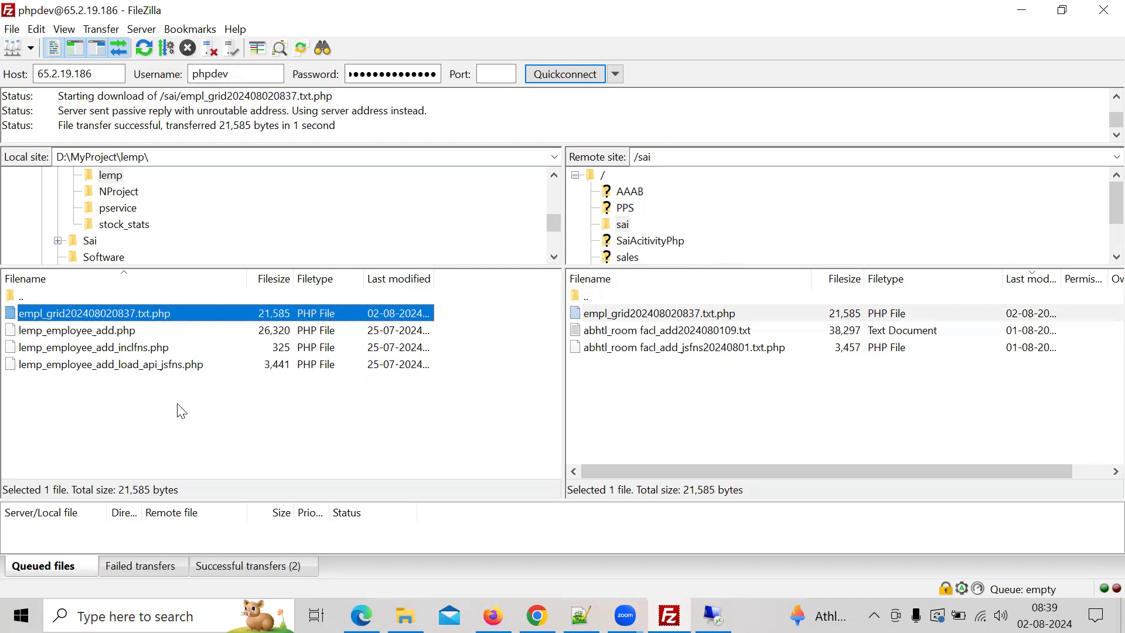
key("F2")
key("Home")
key("Right")
key("Right")
key("Right")
key("Right")
key("Right")
key("Right")
key("Right")
key("Right")
key("Delete")
key("Delete")
key("Delete")
key("Delete")
key("Delete")
key("Delete")
key("Delete")
key("Delete")
key("Delete")
key("Delete")
key("Delete")
key("Delete")
key("Delete")
key("Delete")
key("Delete")
key("Delete")
key("Return")
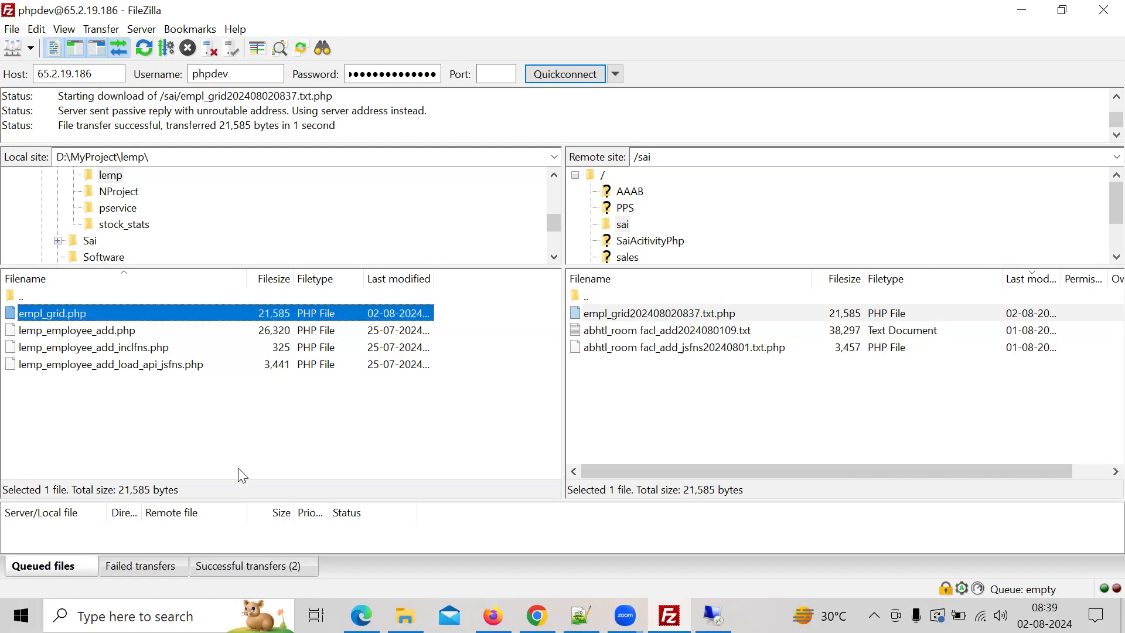
left_click(183, 427)
- Open the remote /stud folder and upload empl_grid.php from the local lemp folder to it
left_click(73, 321)
scroll(1097, 237, "down", 1)
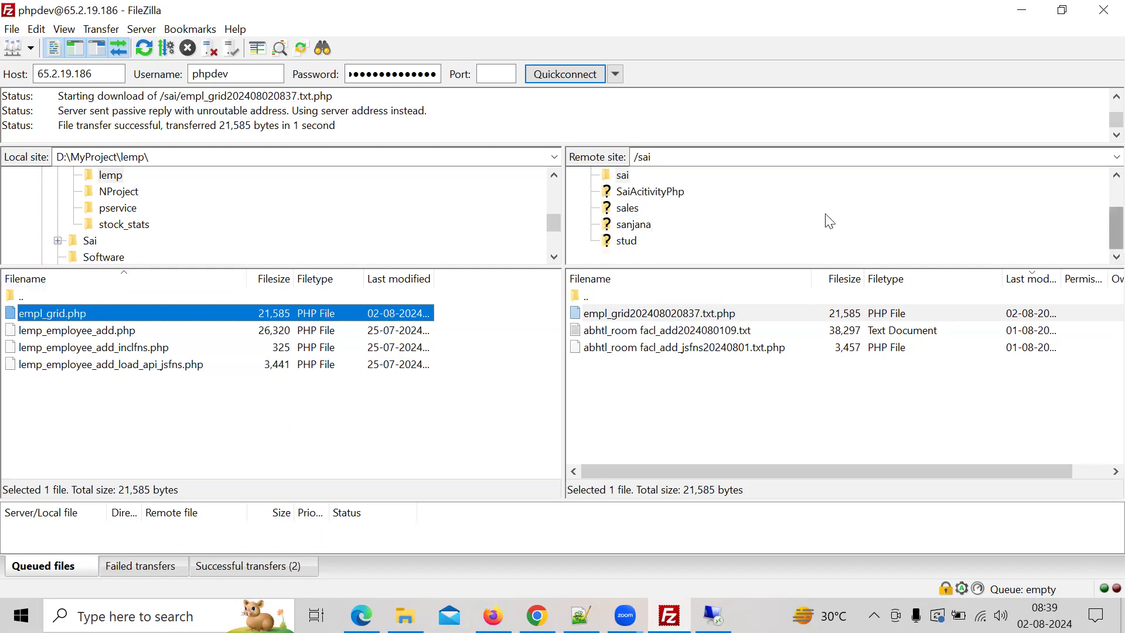
left_click(628, 242)
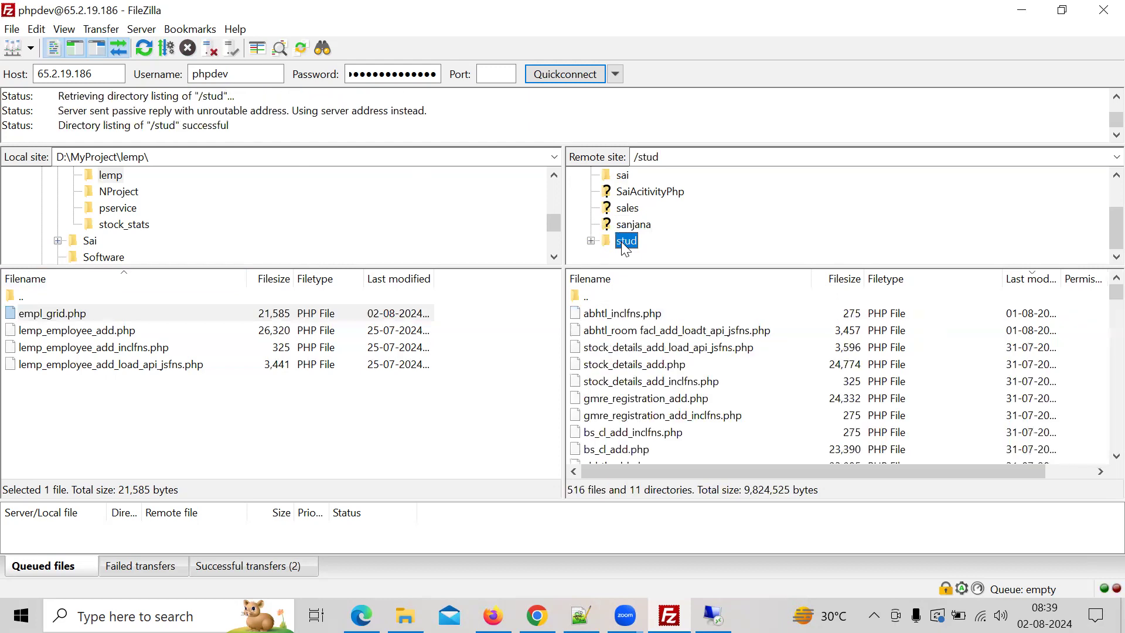
left_click(71, 314)
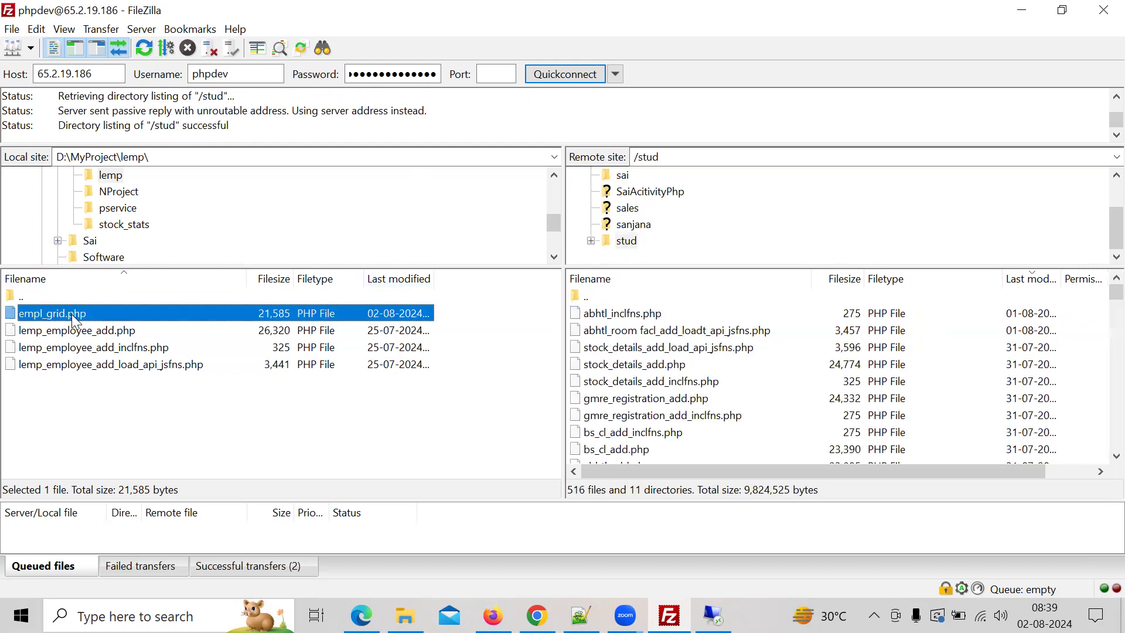
double_click(71, 314)
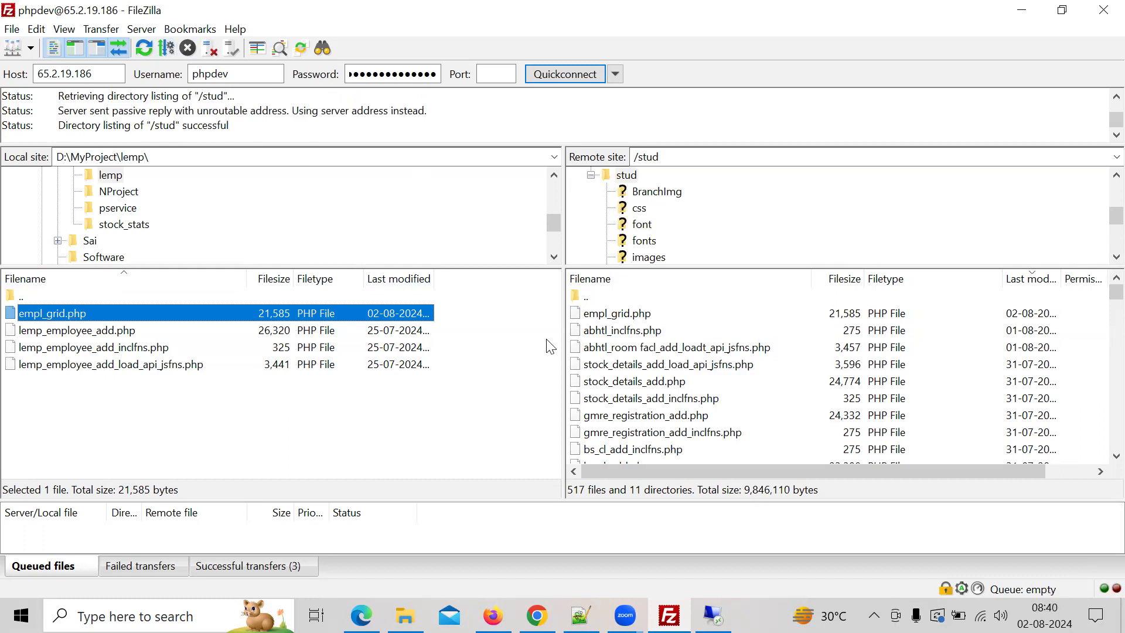
left_click(610, 319)
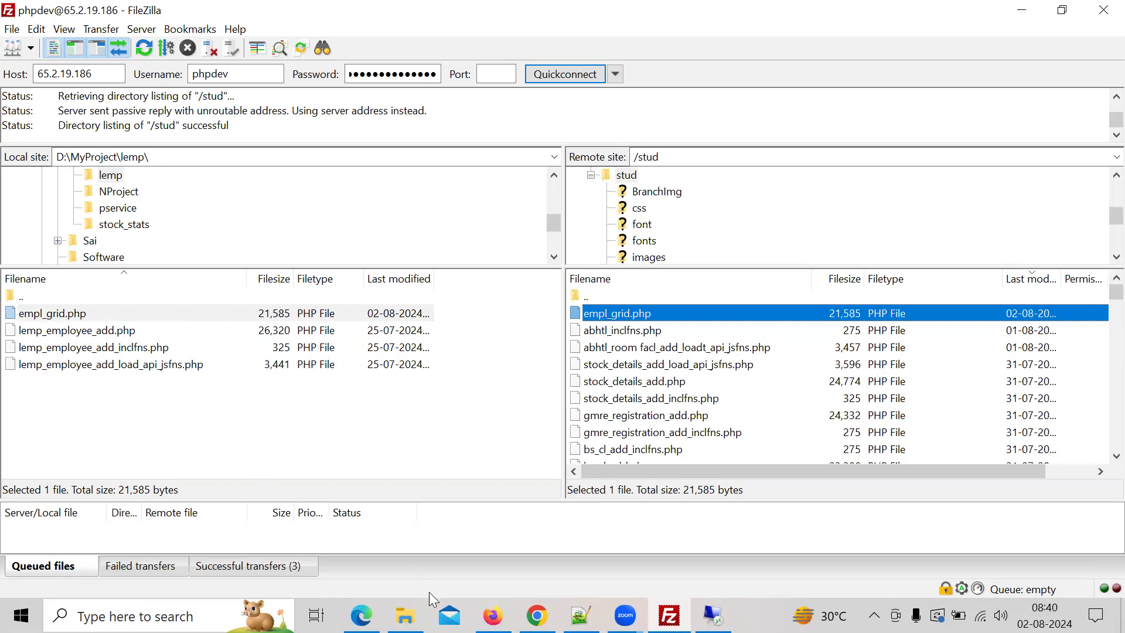
- Switch to the Google Drive home page in Firefox and search Drive for "start"
left_click(492, 615)
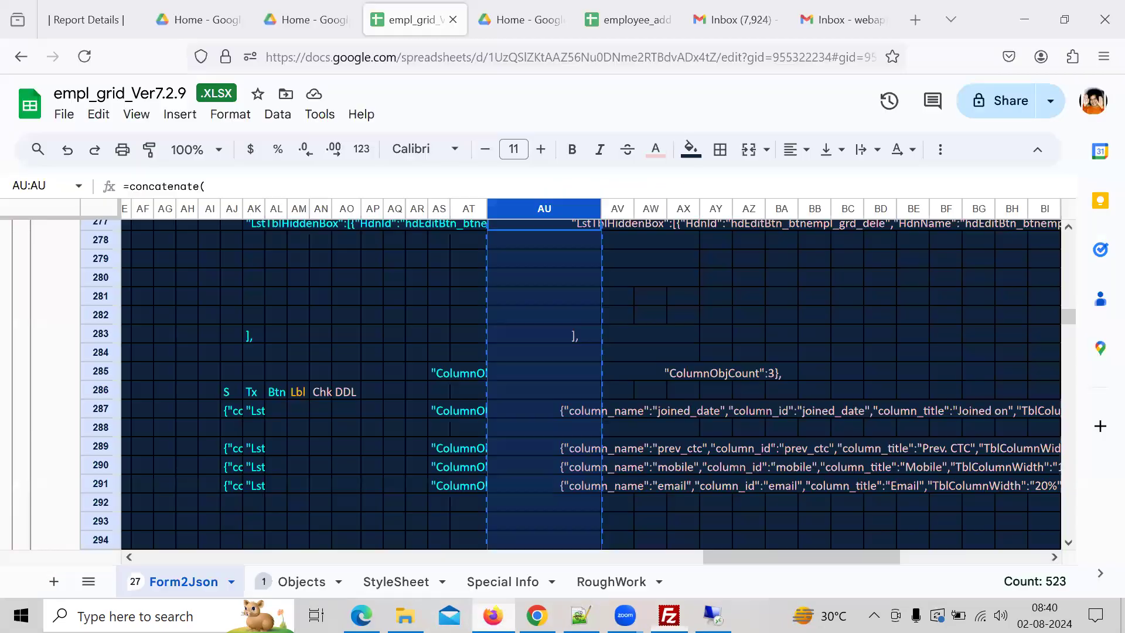
left_click(337, 23)
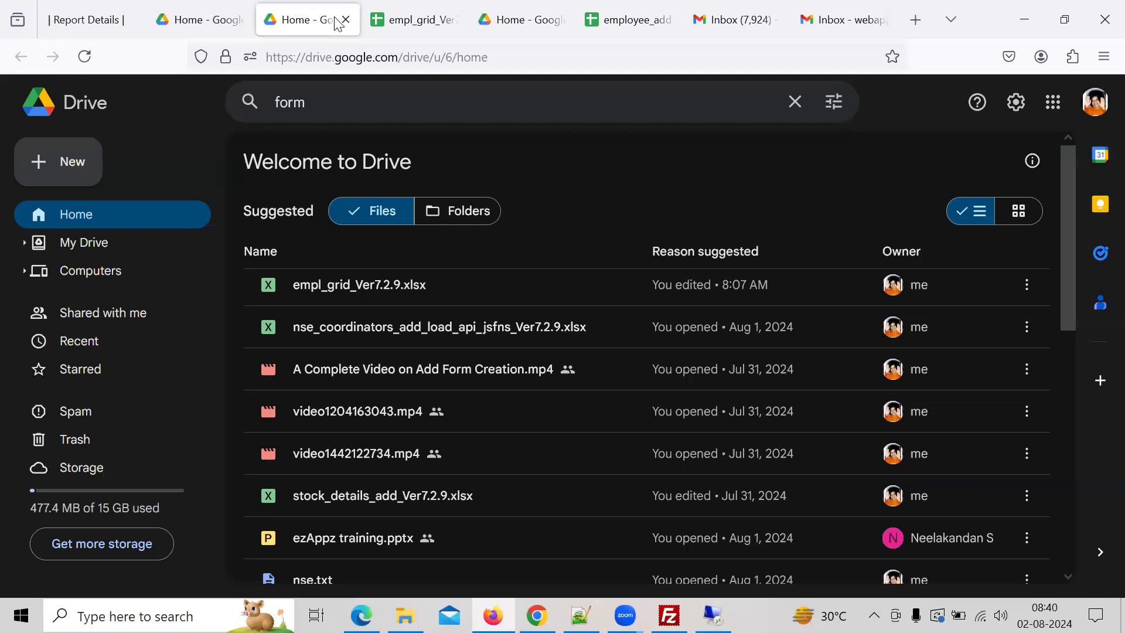
left_click(381, 111)
key("BackSpace")
key("BackSpace")
key("BackSpace")
key("BackSpace")
type("stra")
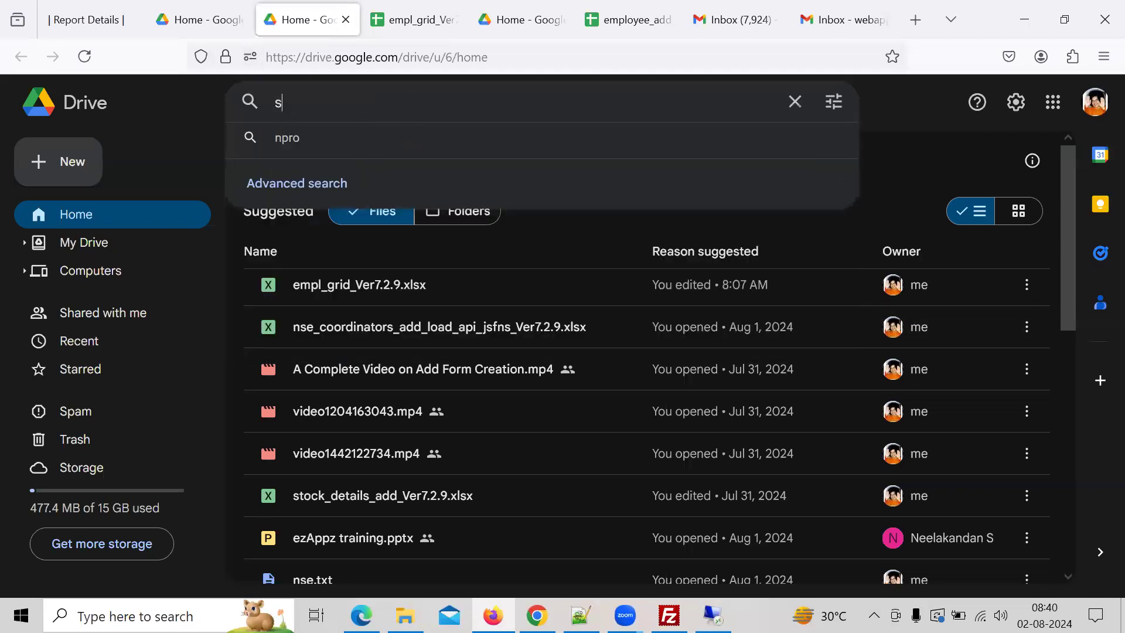
key("BackSpace")
key("BackSpace")
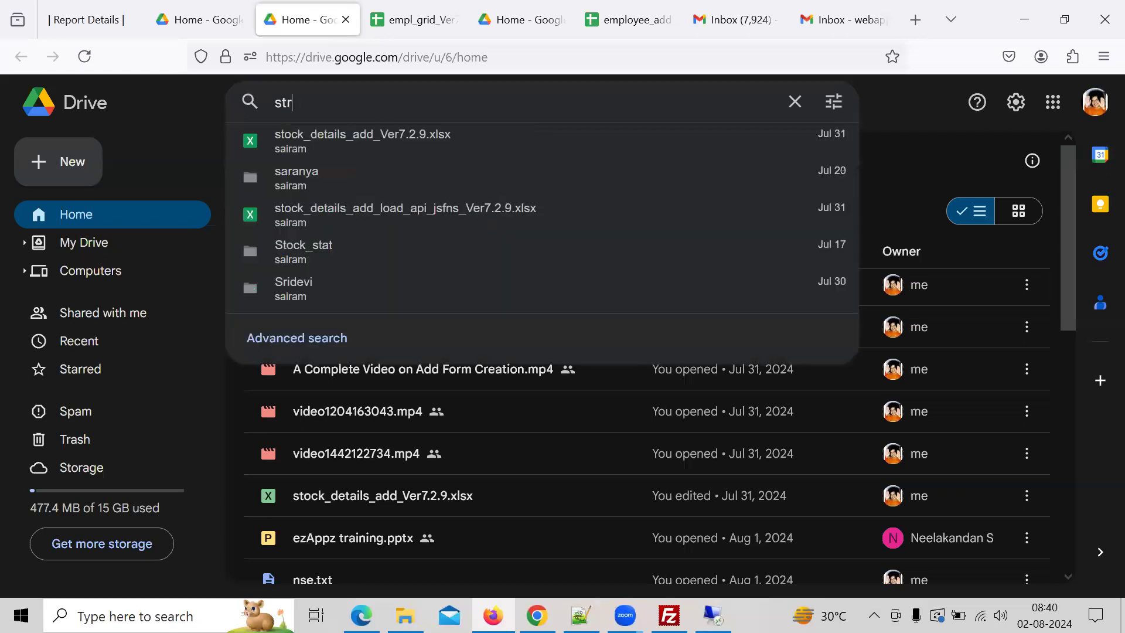
type("art")
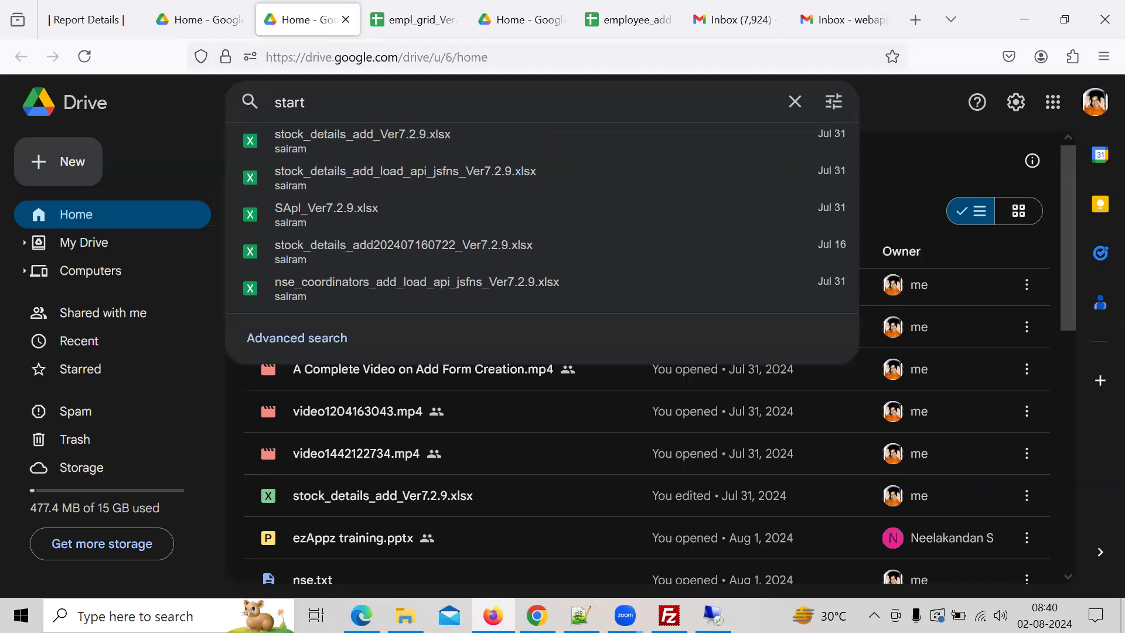
- Search Drive for "ez" instead, open the ezAppz-M6.3 folder and go into its Chapter2 subfolder
key("BackSpace")
key("BackSpace")
key("BackSpace")
key("BackSpace")
key("BackSpace")
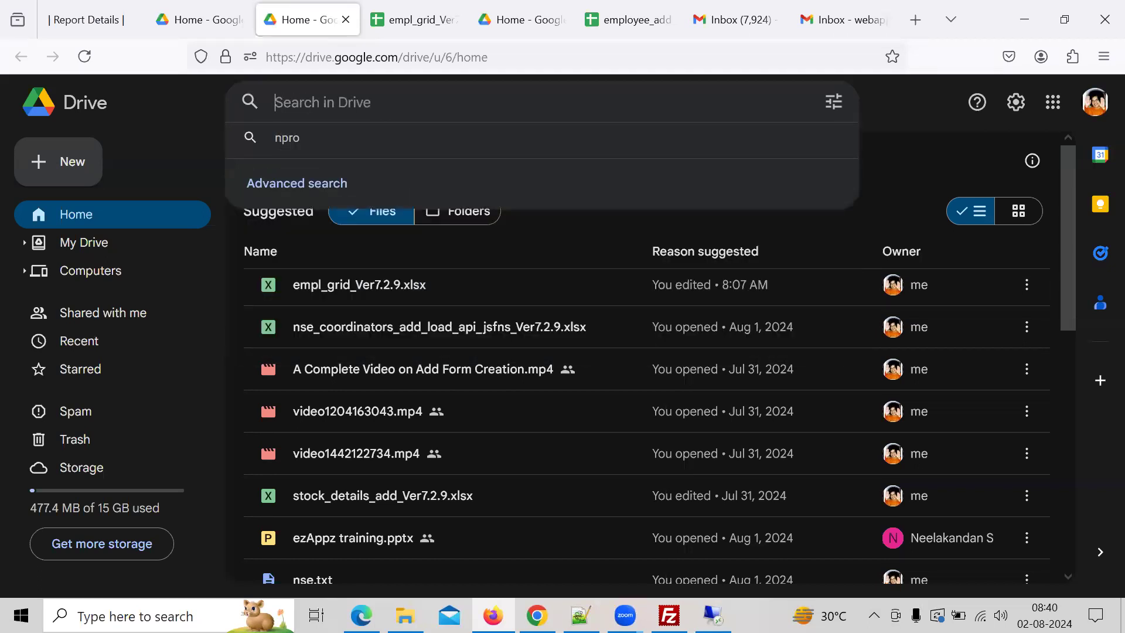
type("ez")
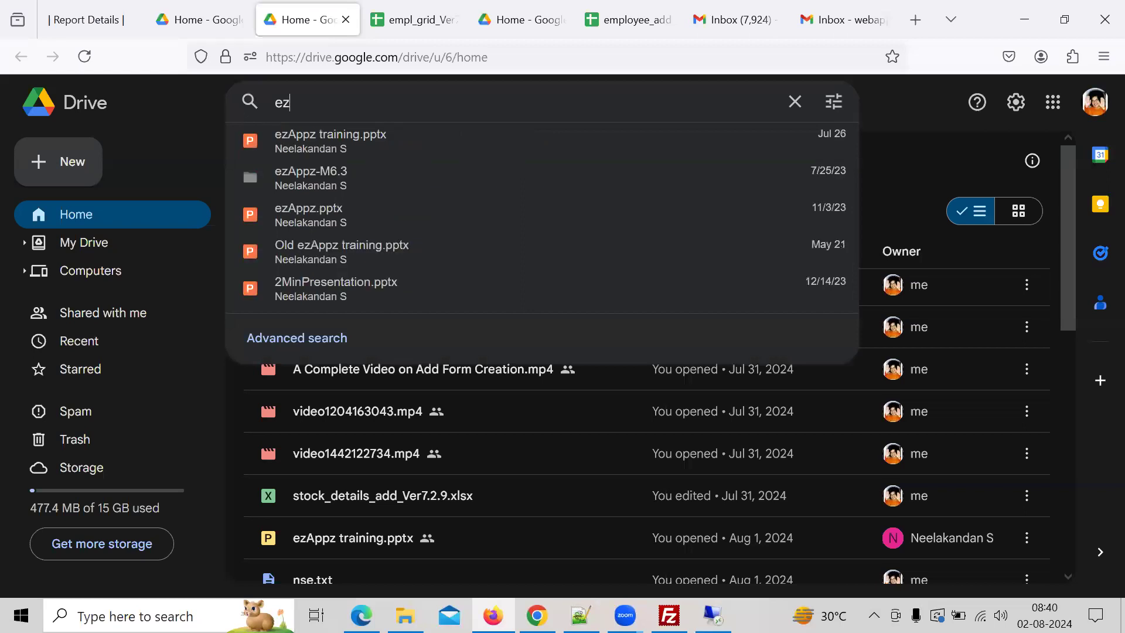
left_click(337, 184)
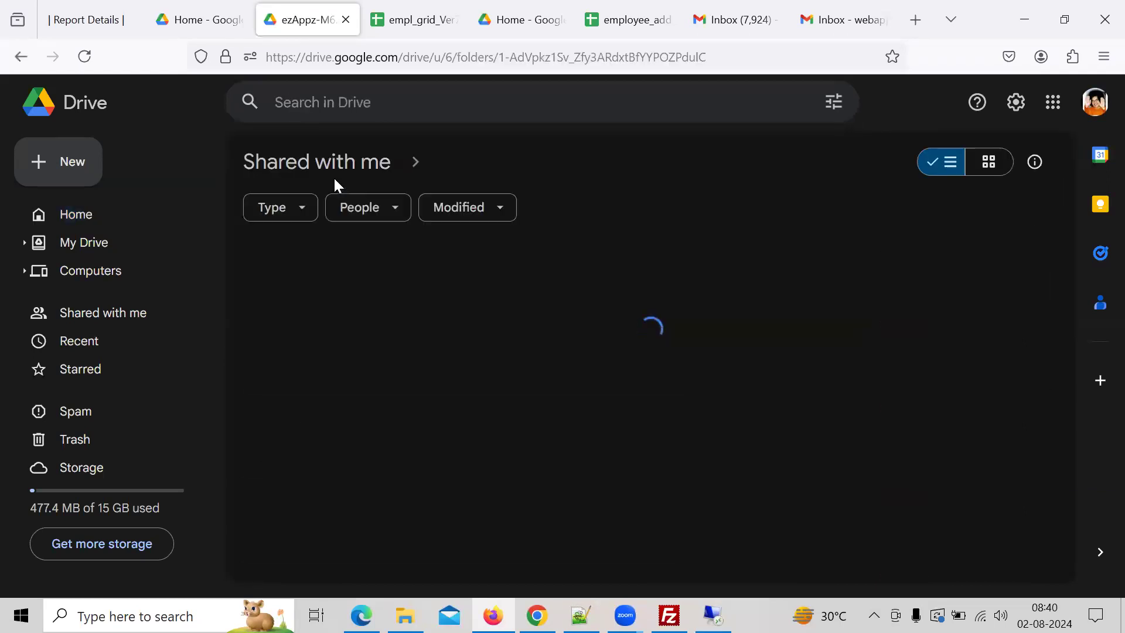
double_click(313, 462)
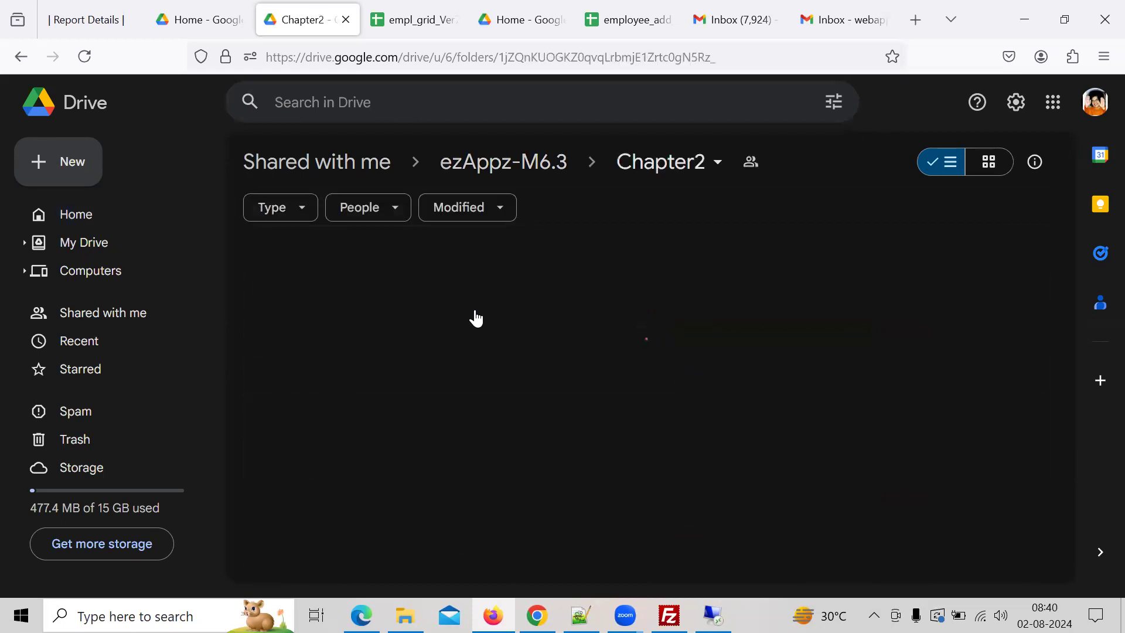
- Download Start_inclfns.php from the Chapter2 folder
left_click(352, 338)
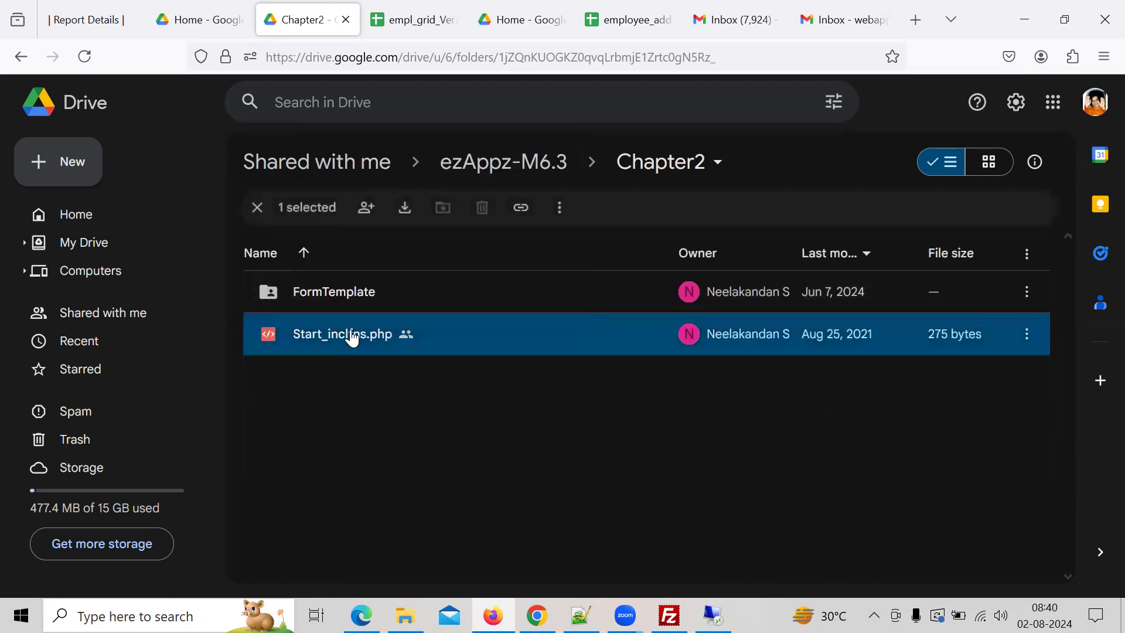
left_click(1026, 340)
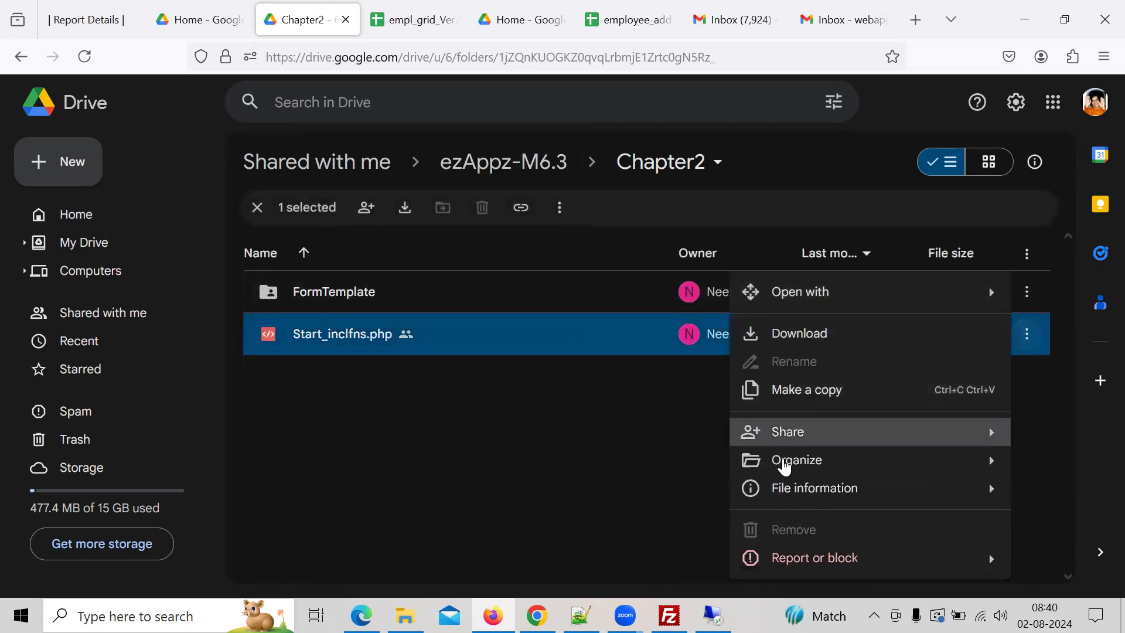
left_click(766, 333)
mouse_move(769, 335)
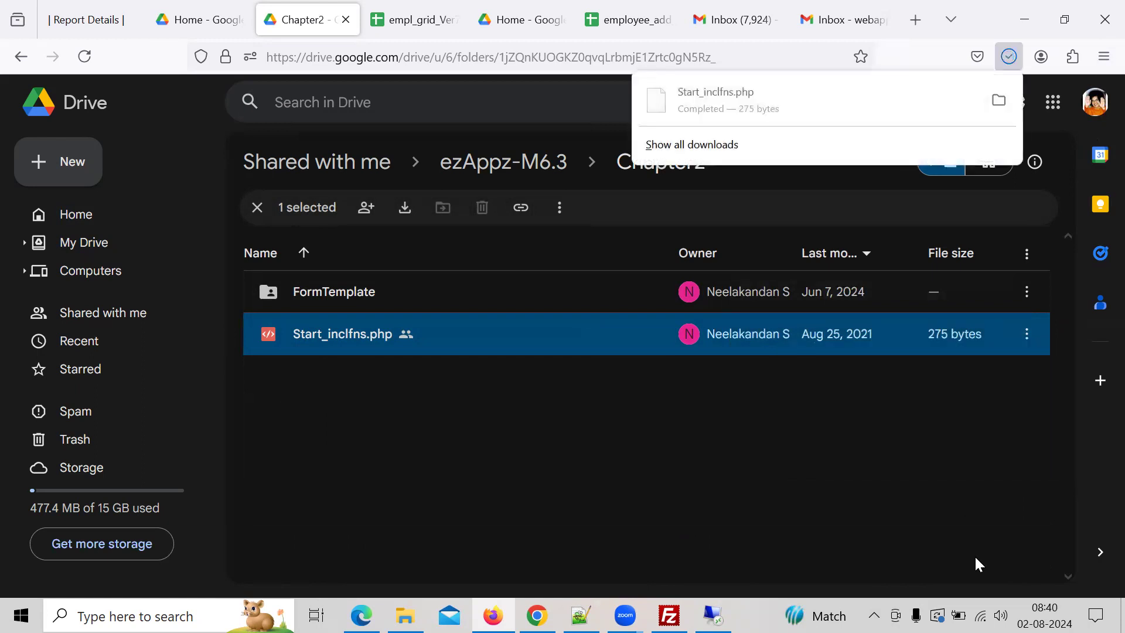
- Show the downloaded Start_inclfns.php in File Explorer and copy it into D:\MyProject\lemp
left_click(998, 101)
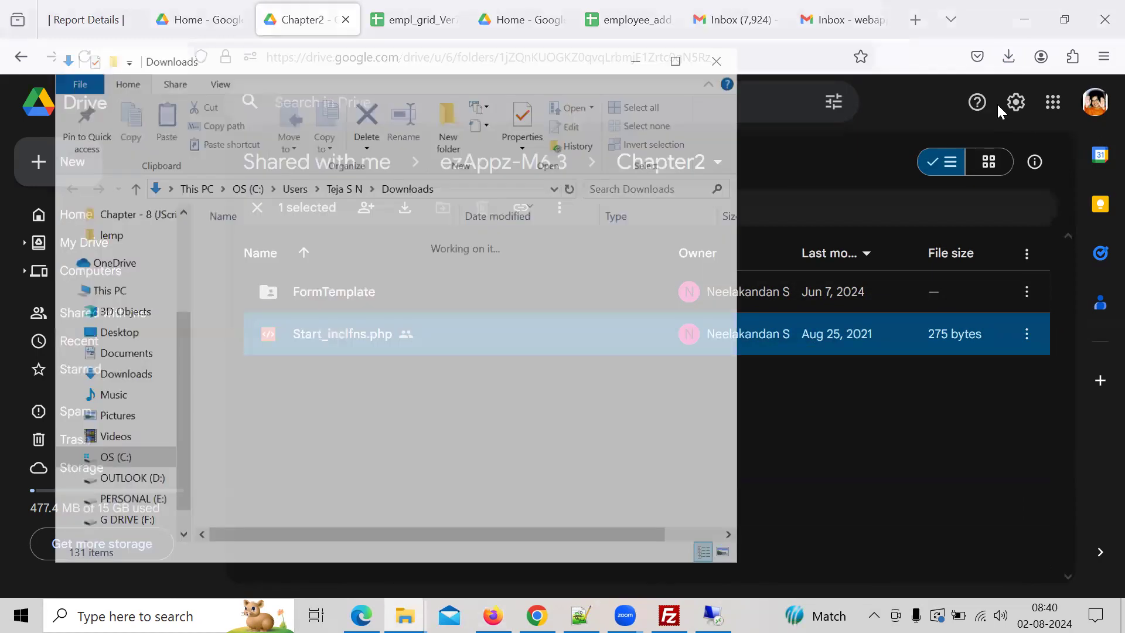
key("ctrl+c")
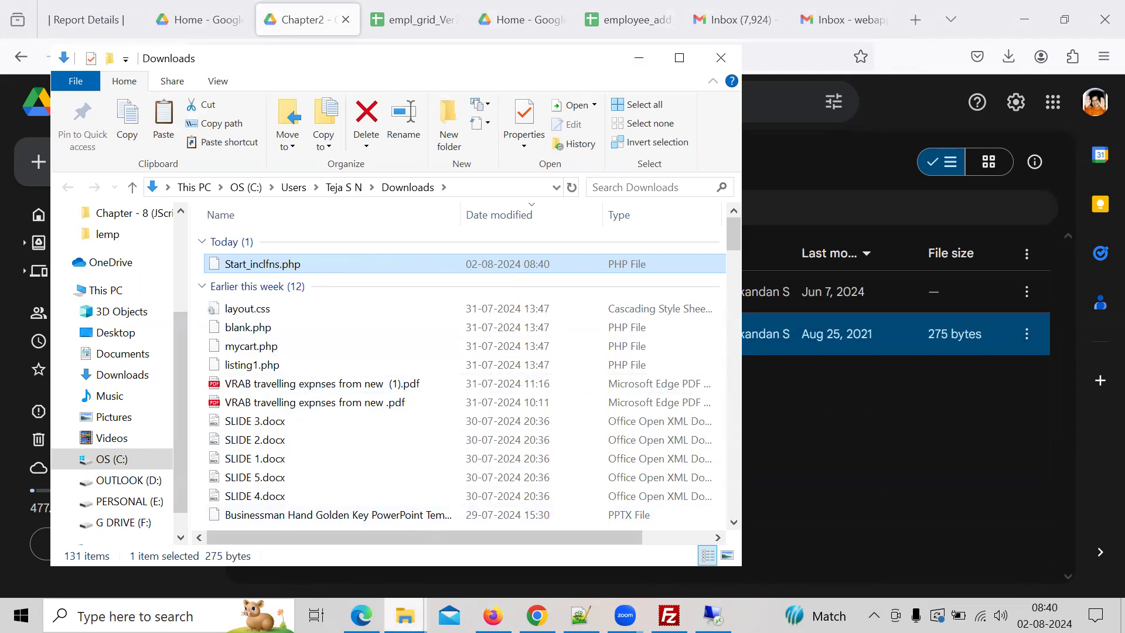
left_click(405, 615)
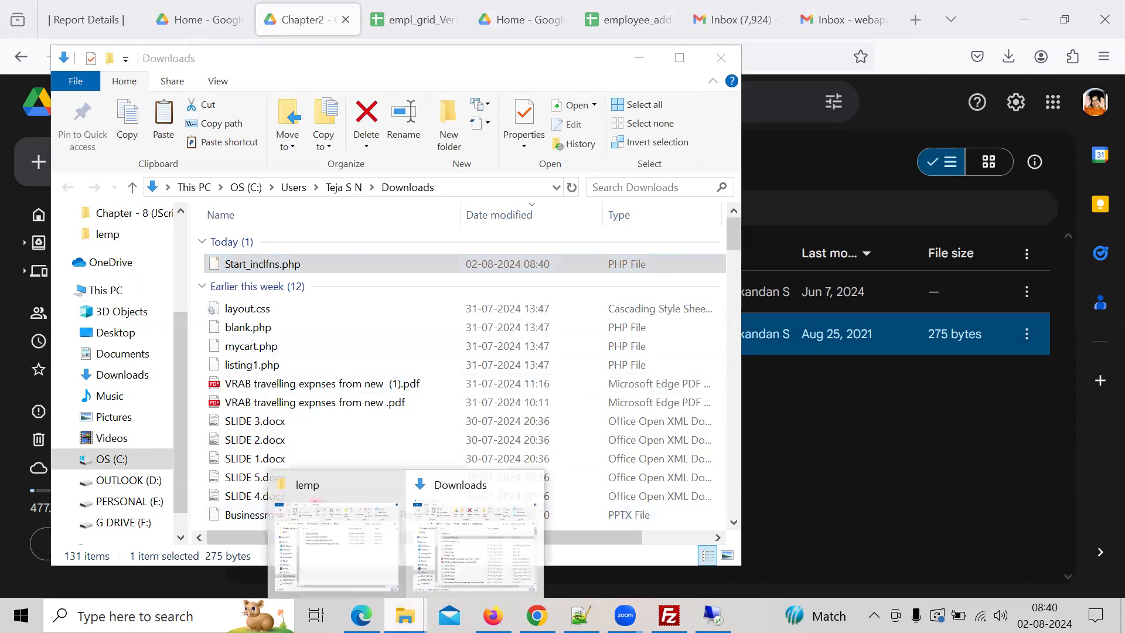
left_click(348, 571)
key("ctrl+v")
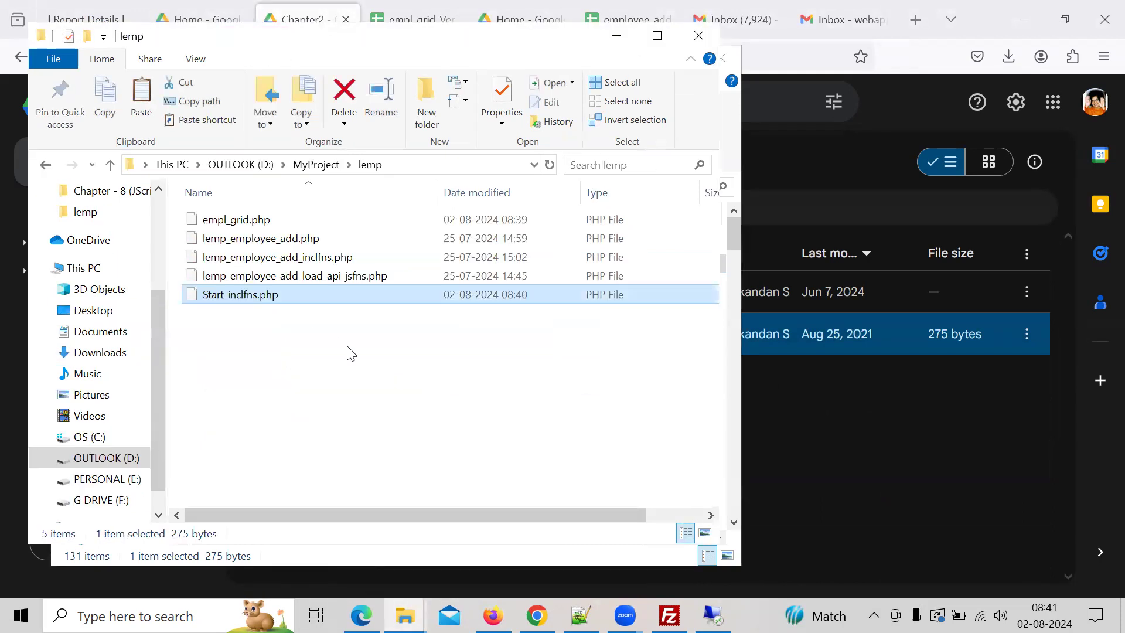
- Rename the Start_inclfns.php copy in the lemp folder to empl_grid_inclfns.php
key("F2")
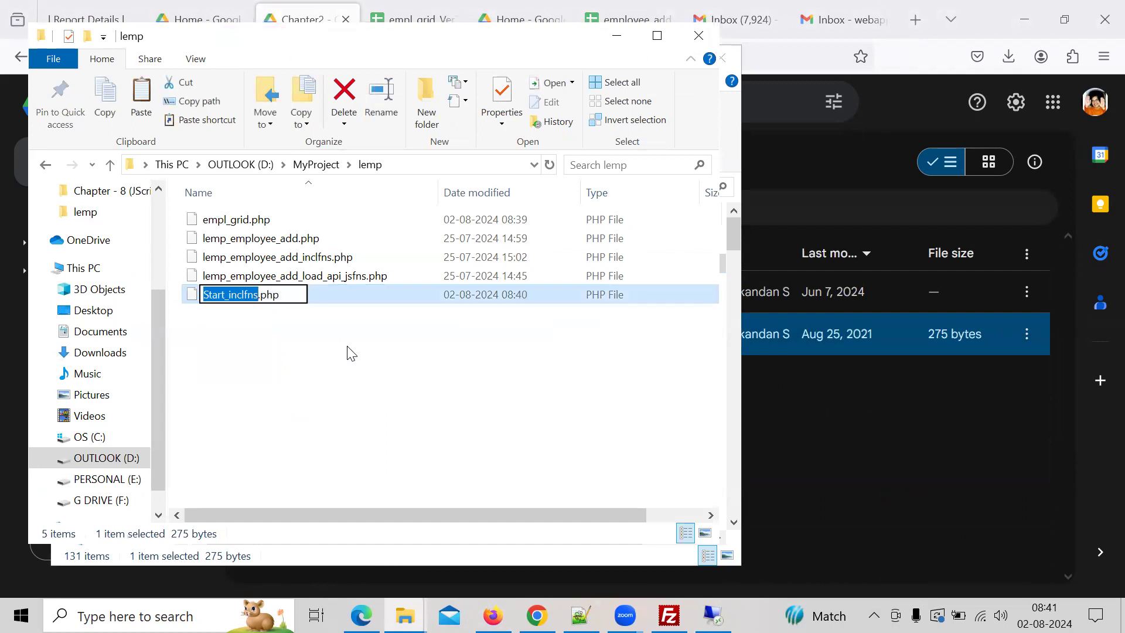
type("empl_gr")
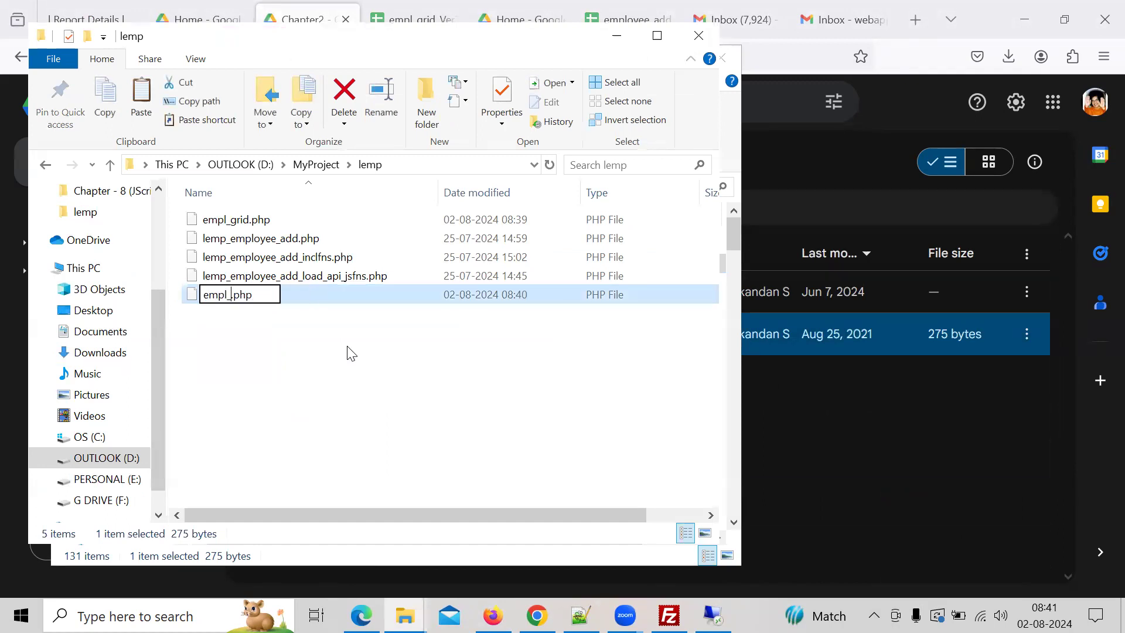
type("id_")
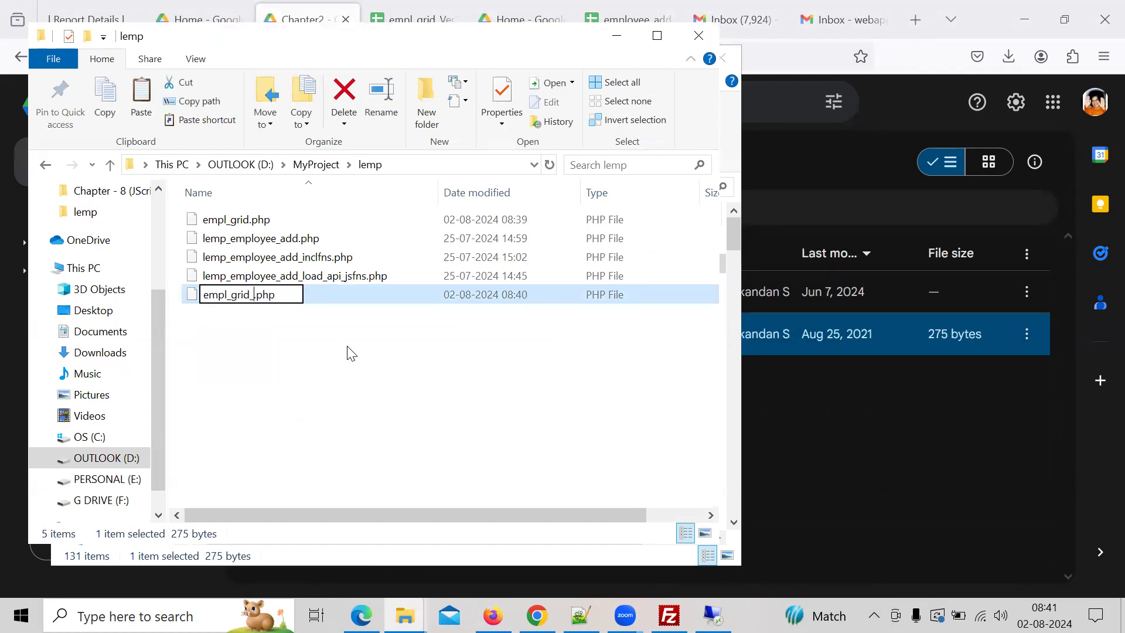
type("inclfns")
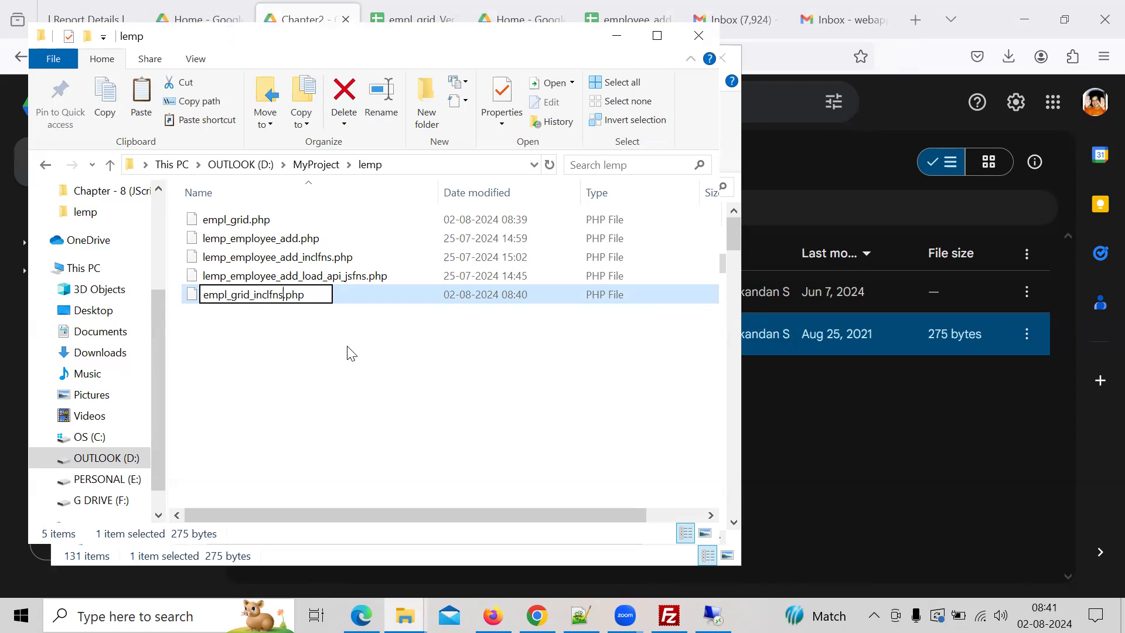
key("Return")
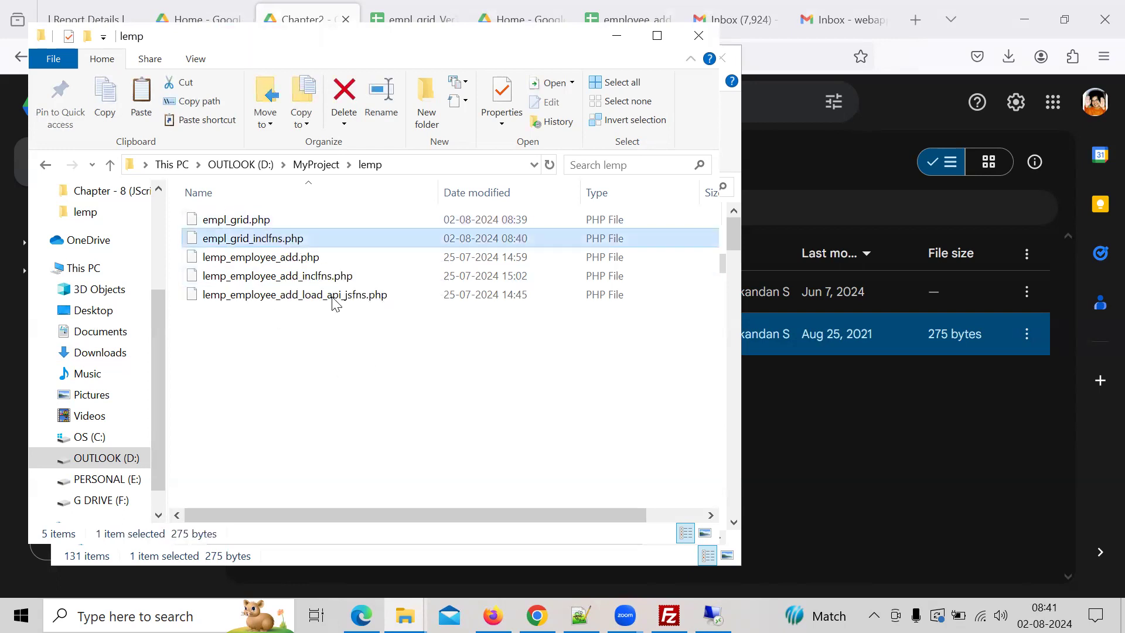
- Switch to FileZilla, refresh the file lists and upload empl_grid_inclfns.php to the remote /stud folder
left_click(669, 615)
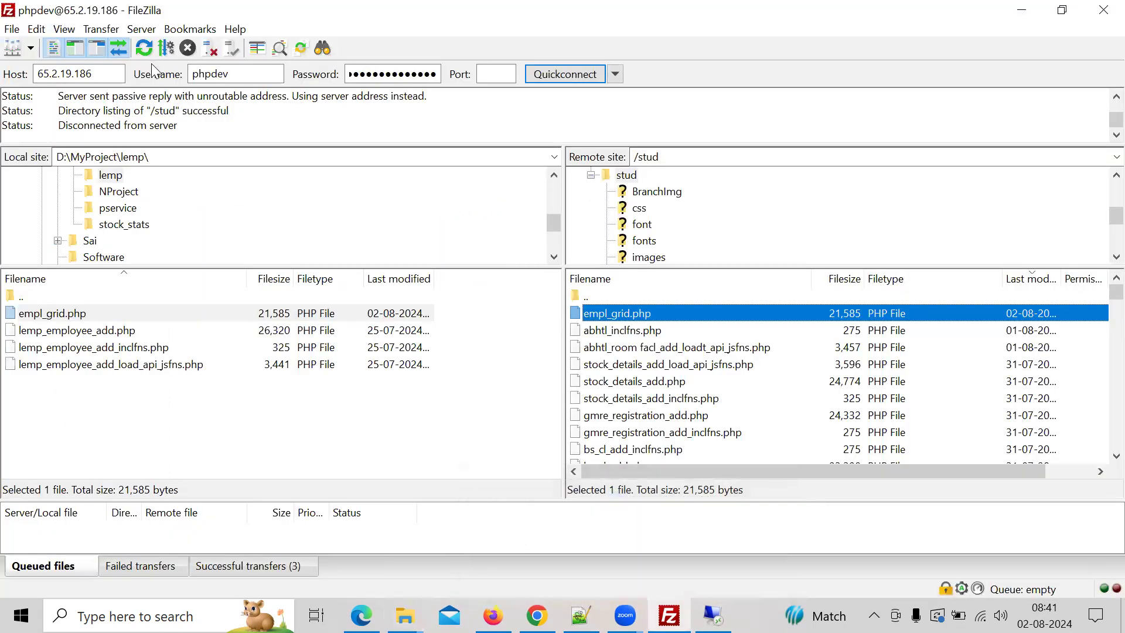
left_click(144, 49)
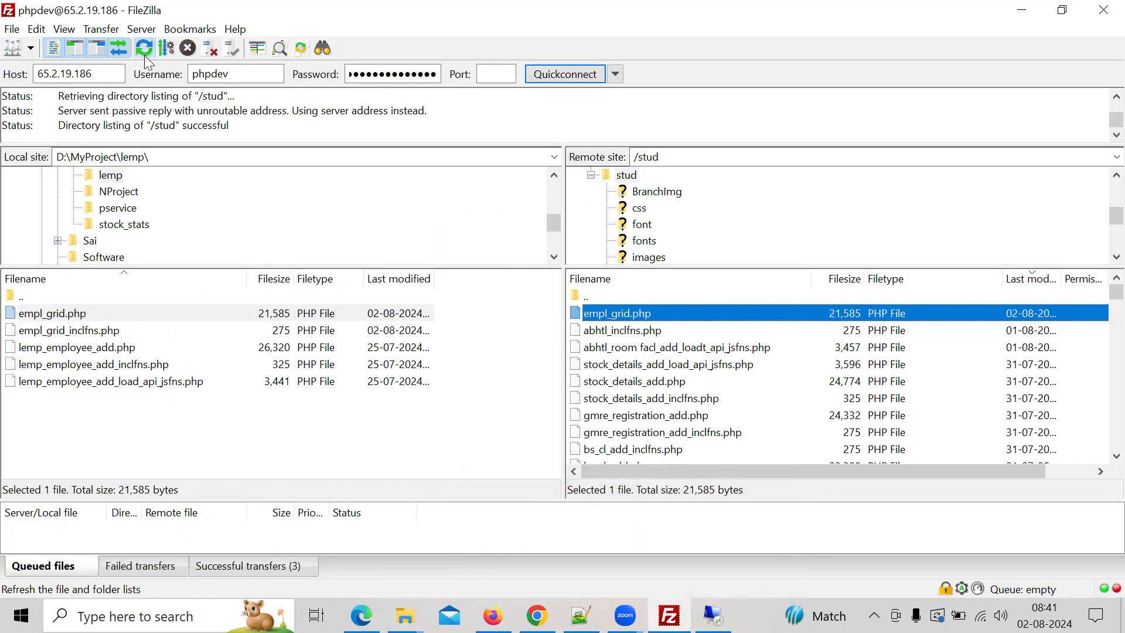
double_click(94, 335)
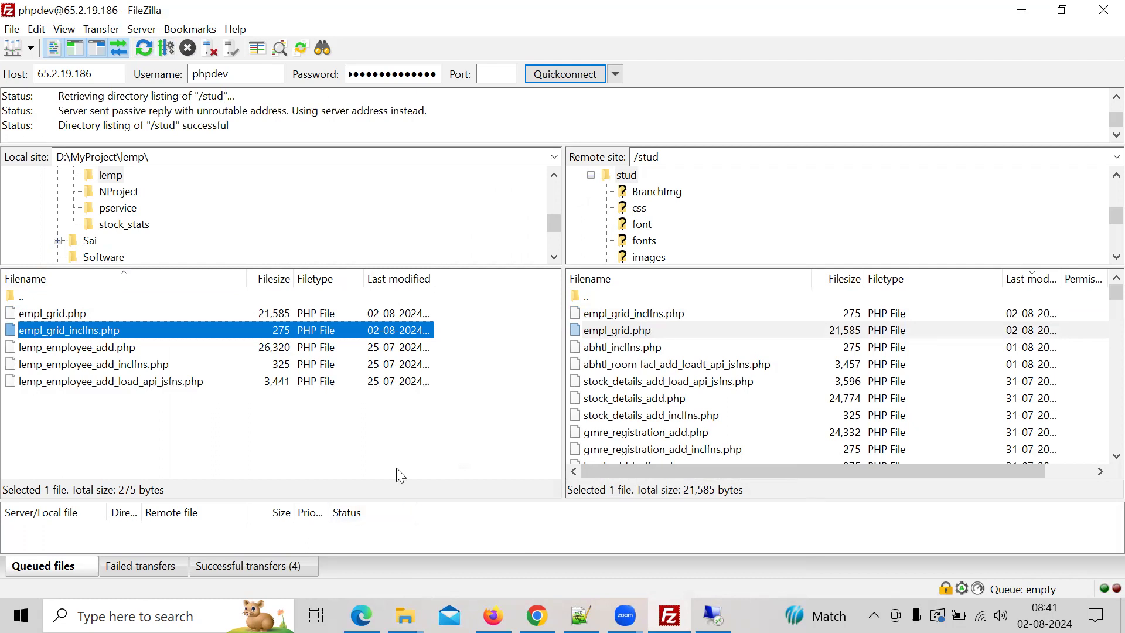
- Switch to the Api Test page in Chrome and load 65.2.19.186/php/stud/empl_grid.php in its place
mouse_move(536, 615)
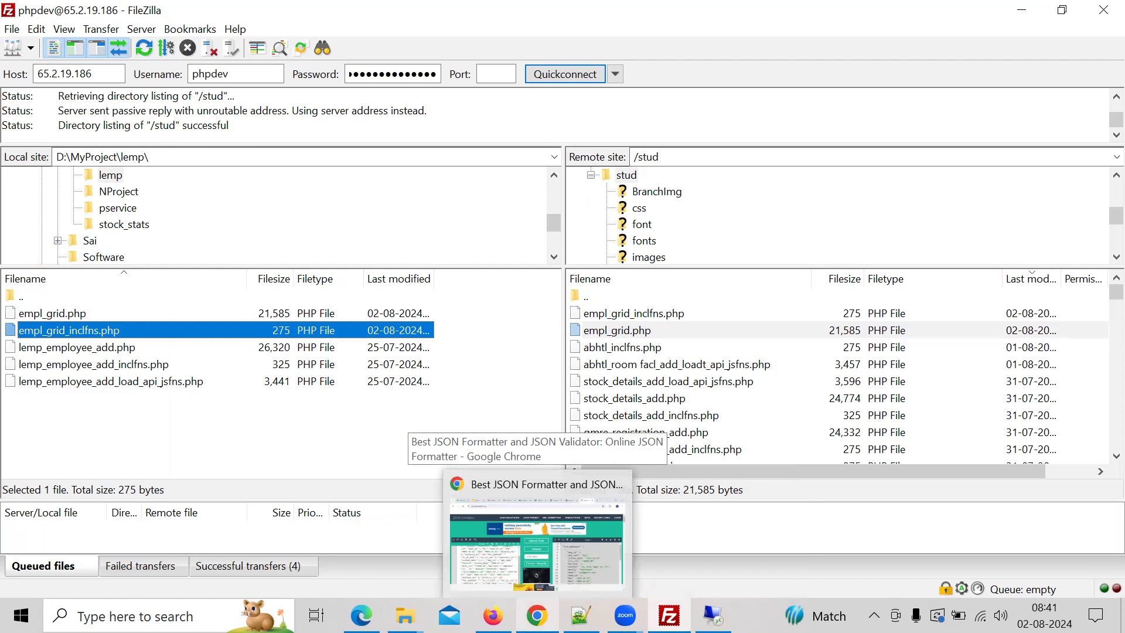
left_click(536, 542)
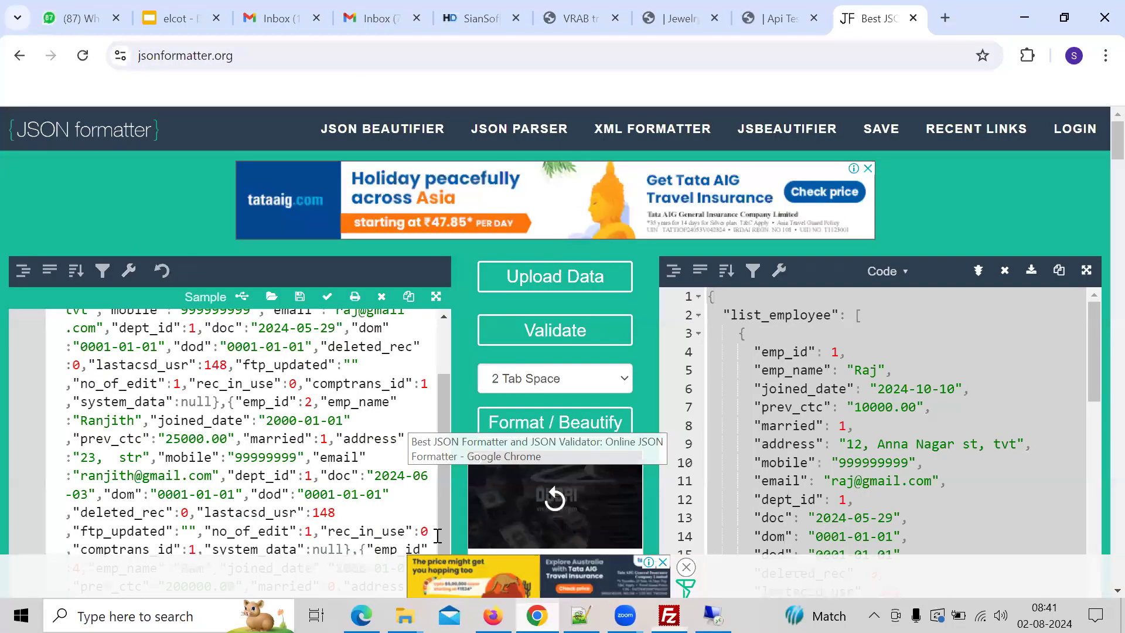
left_click(792, 23)
left_click(485, 56)
left_click(484, 56)
key("BackSpace")
key("BackSpace")
key("BackSpace")
key("BackSpace")
key("BackSpace")
key("BackSpace")
key("BackSpace")
key("BackSpace")
key("BackSpace")
key("BackSpace")
key("BackSpace")
key("BackSpace")
key("BackSpace")
key("BackSpace")
key("BackSpace")
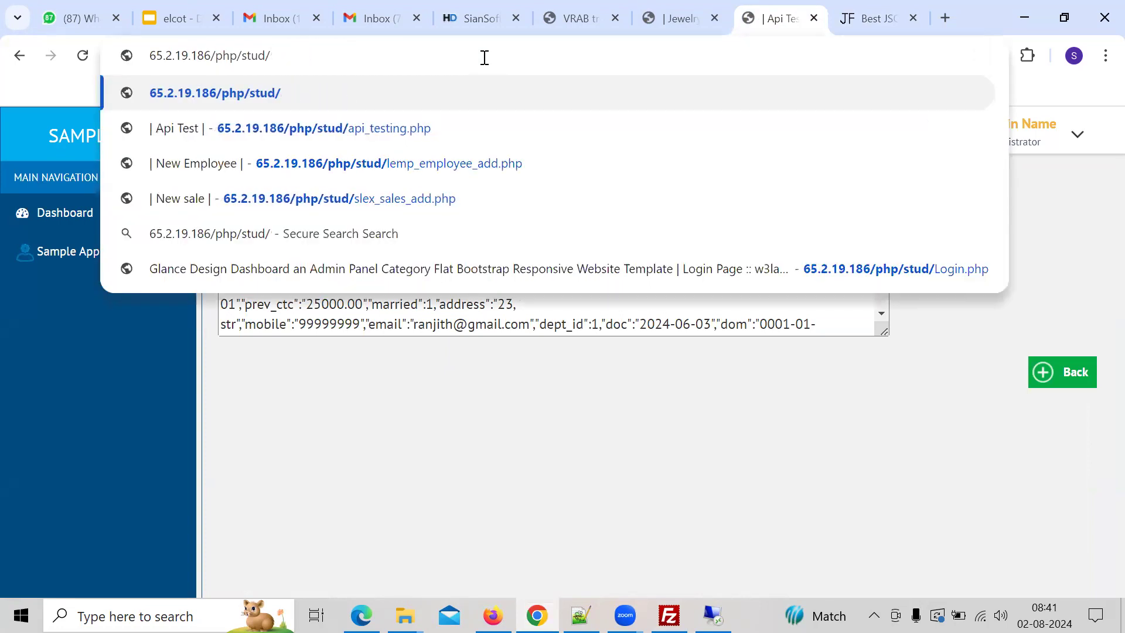
type("empl_g")
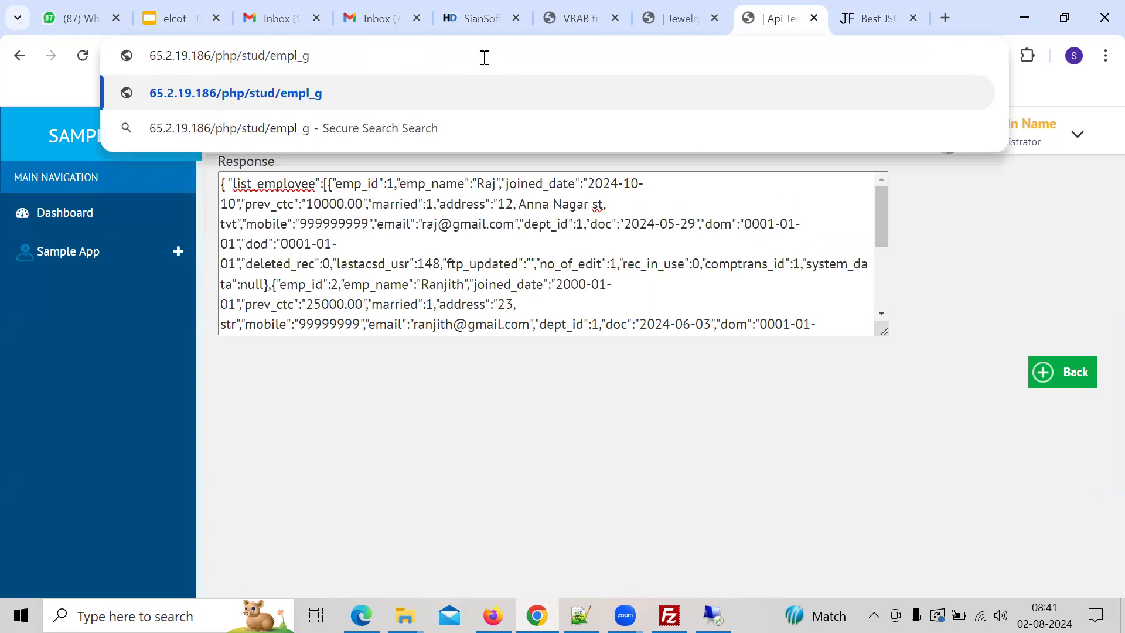
type("rid.php")
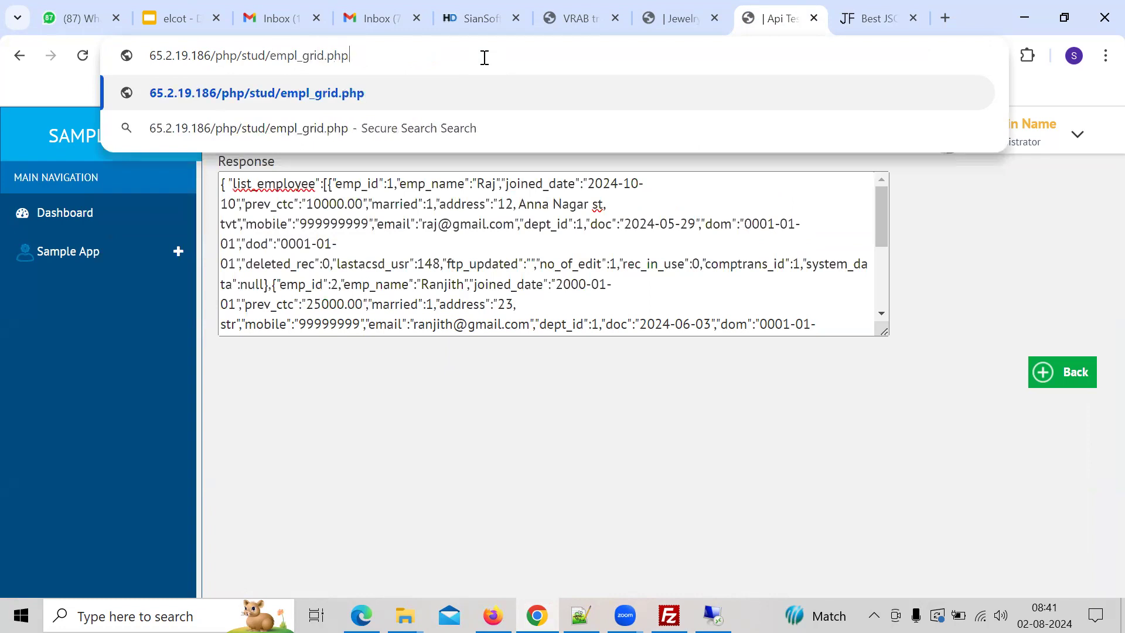
key("Return")
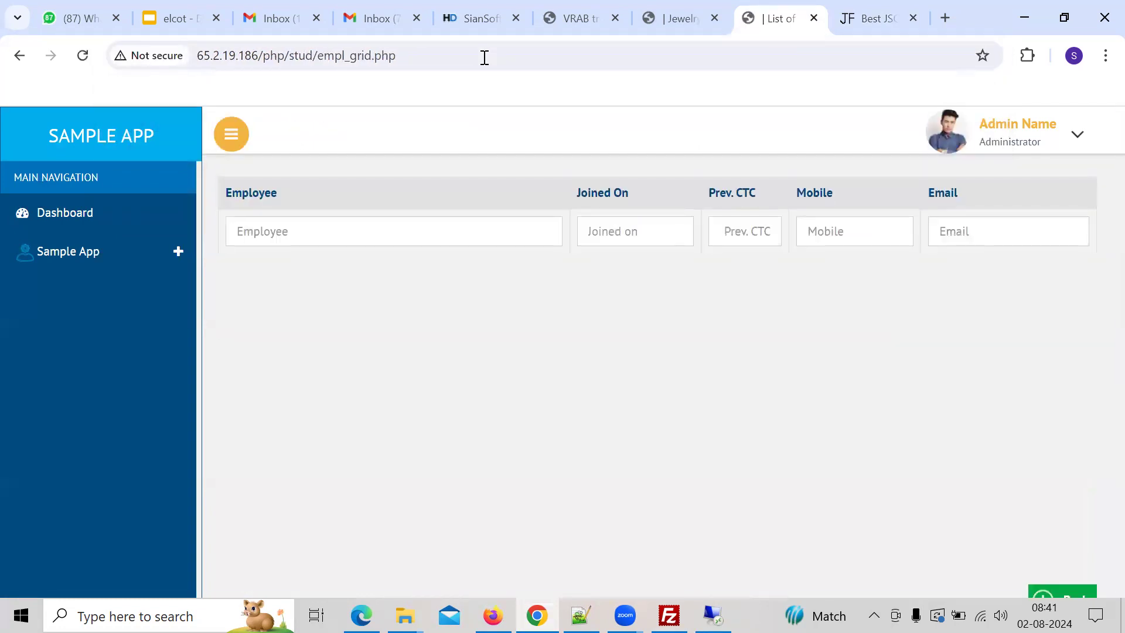